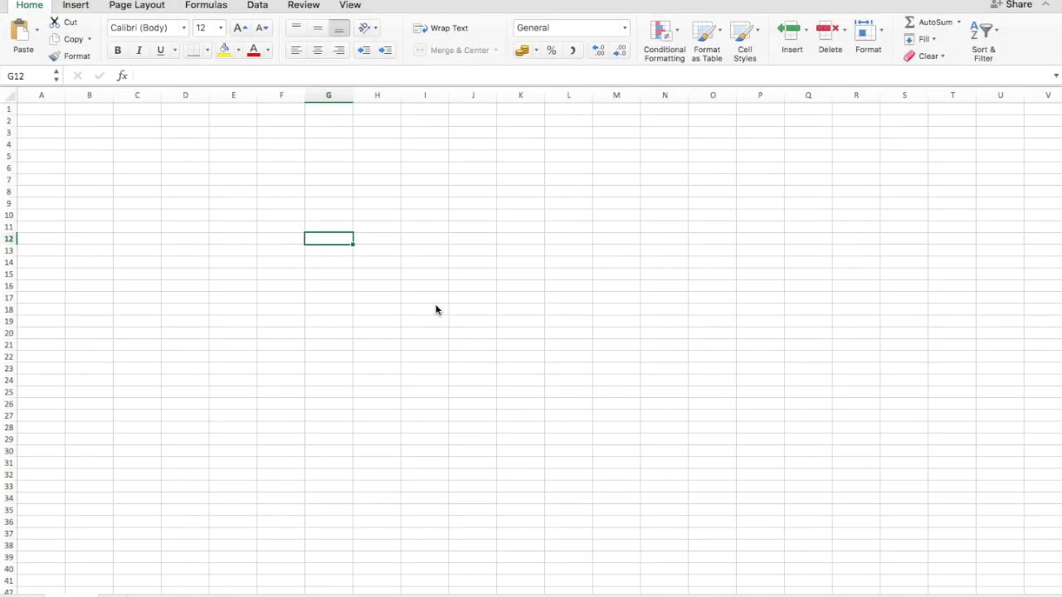
# Step: Type the title 'Asset Overview' in cell A1
pyautogui.press('Up')
pyautogui.press('Up')
pyautogui.press('Up')
pyautogui.press('Up')
pyautogui.press('Up')
pyautogui.press('Up')
pyautogui.press('Up')
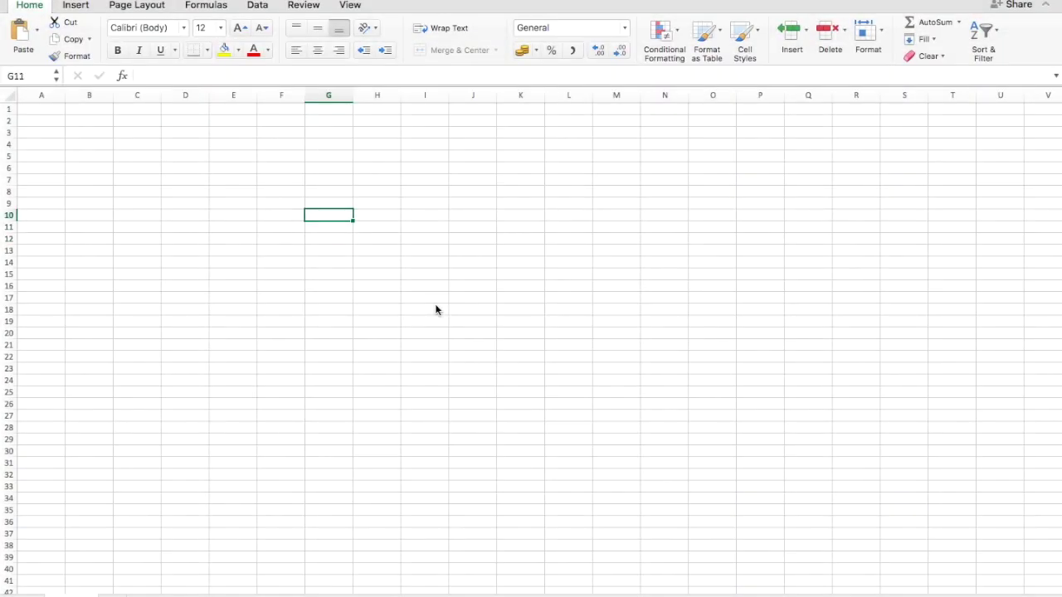
pyautogui.press('Home')
pyautogui.press('Up')
pyautogui.press('Up')
pyautogui.press('Up')
pyautogui.press('Up')
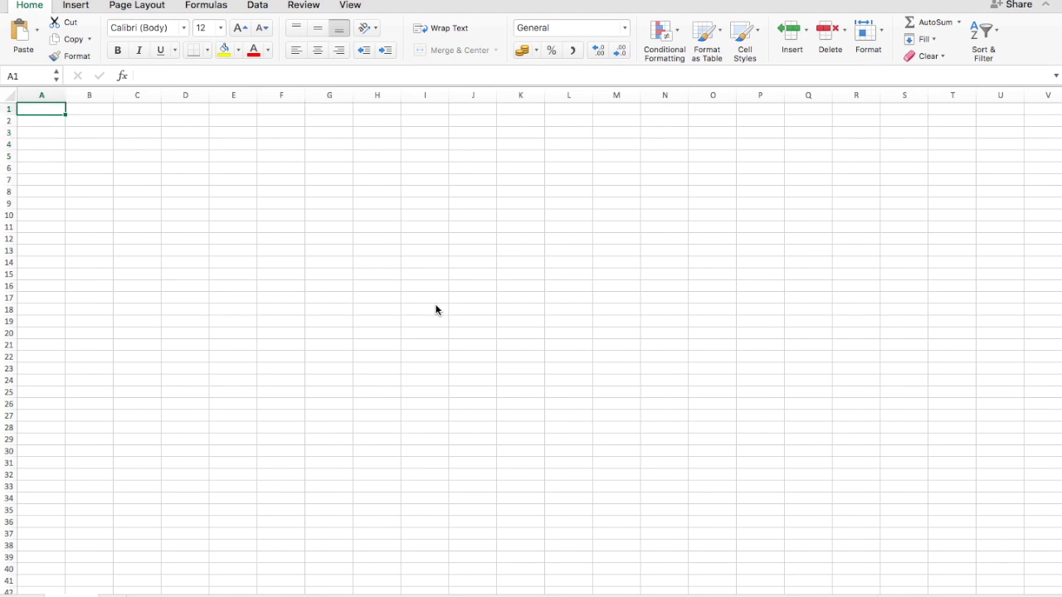
pyautogui.write('Asset Overview')
pyautogui.press('Return')
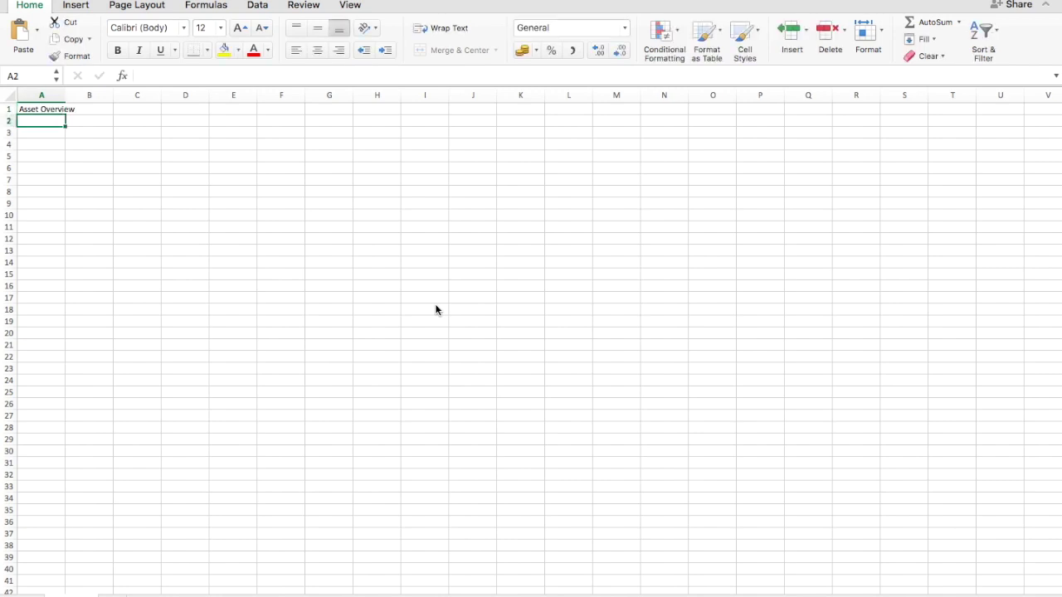
# Step: Add 'Valid as of' in A2 with the date 1/07/2018 in B2
pyautogui.write('Valid as of')
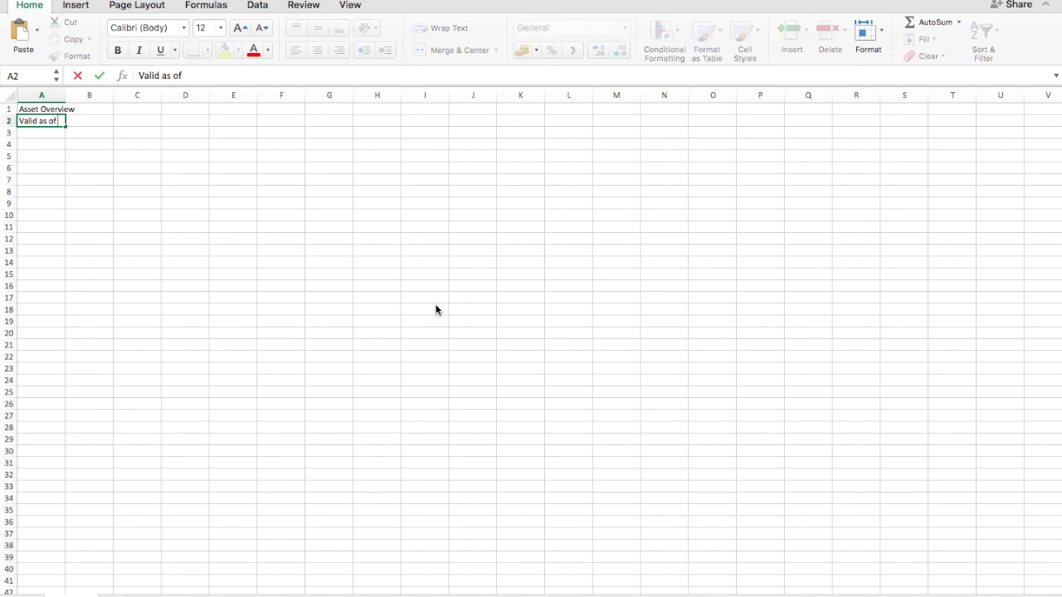
pyautogui.press('Tab')
pyautogui.write('1/')
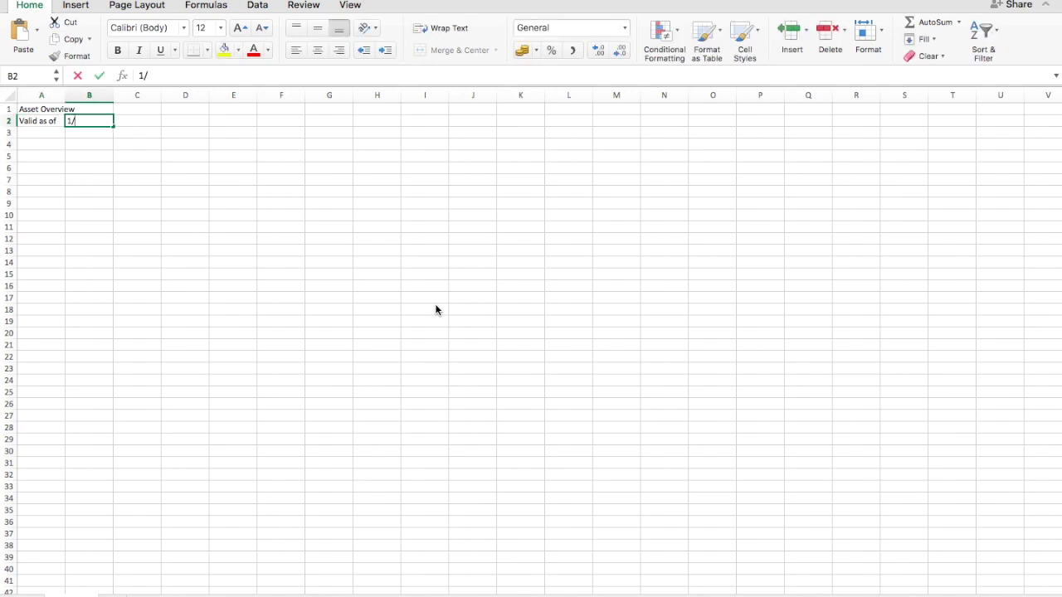
pyautogui.write('07/2018')
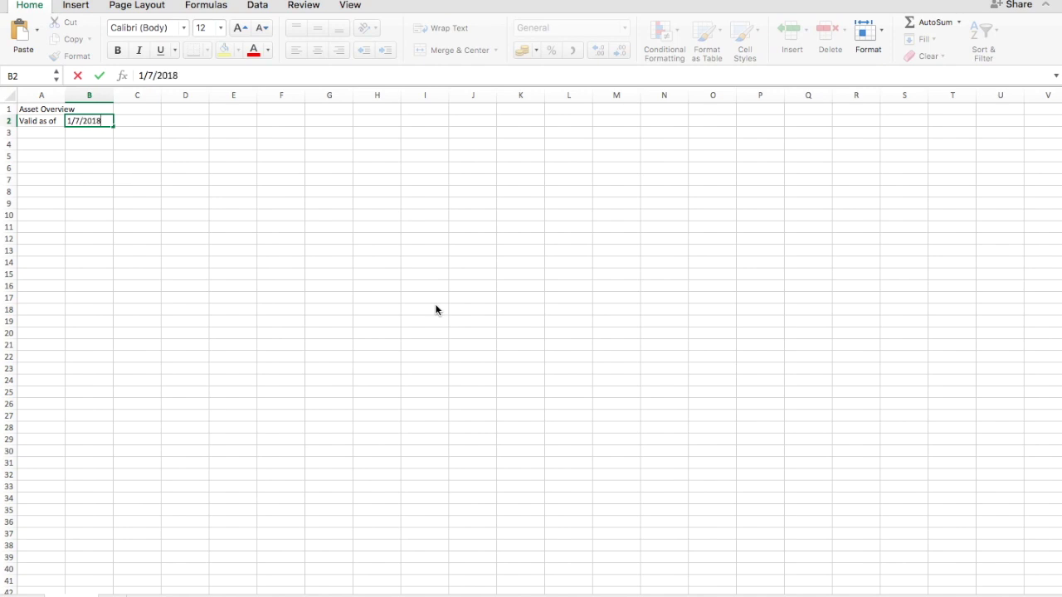
pyautogui.press('Return')
pyautogui.press('Up')
pyautogui.press('Down')
pyautogui.press('Down')
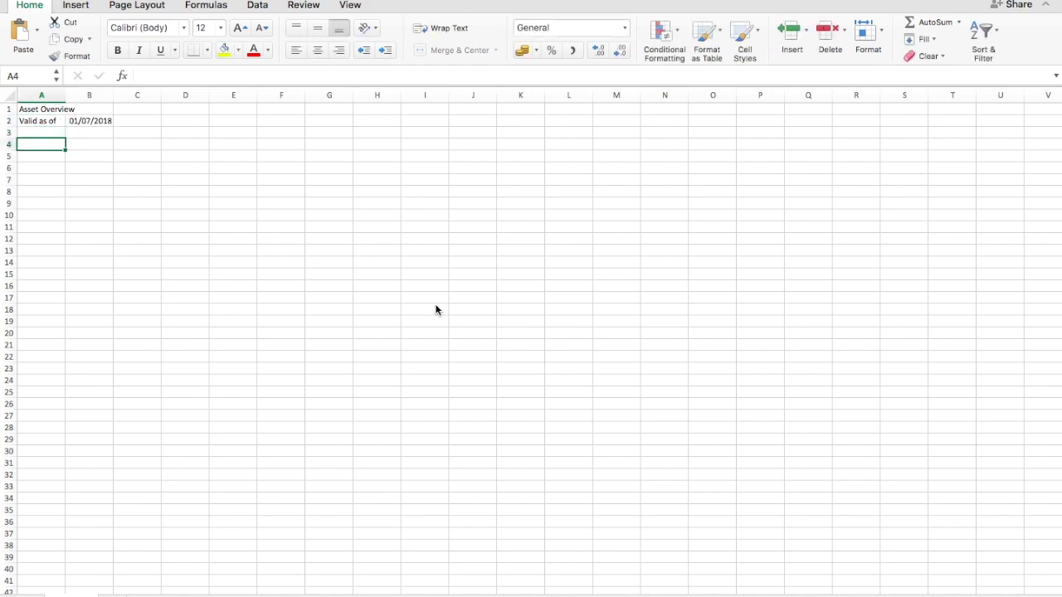
# Step: Add the Portfolio heading in A4 and the first holding Vanguard with ticker VWRL
pyautogui.write('Portfol')
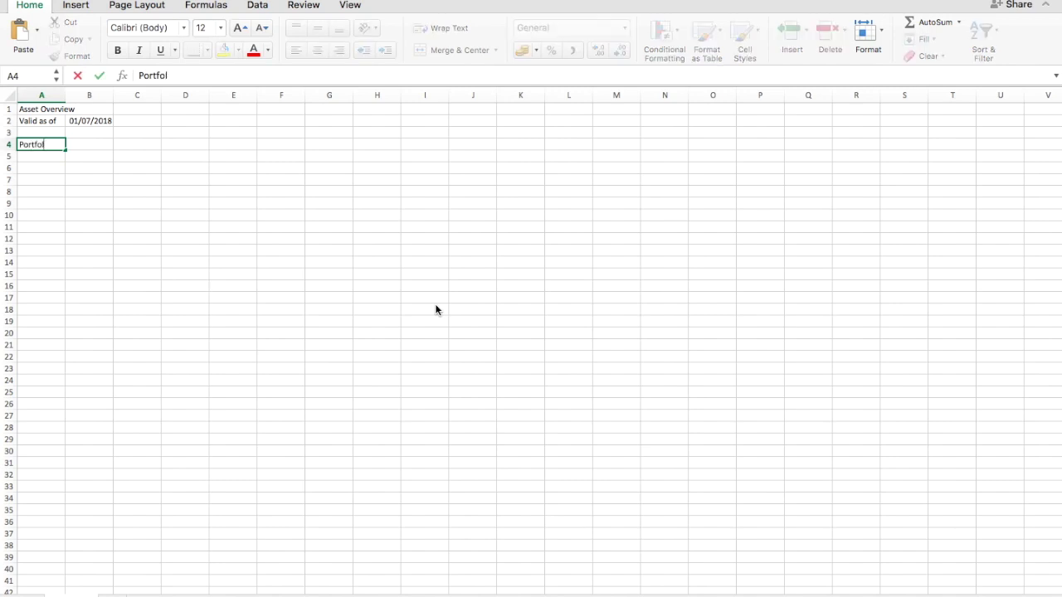
pyautogui.write('ioi')
pyautogui.press('Return')
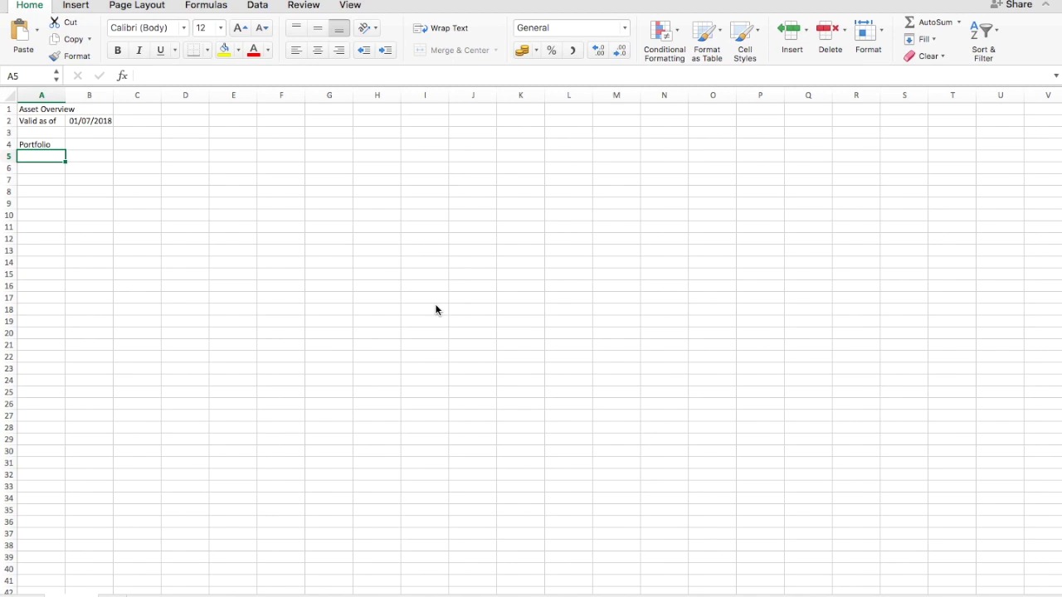
pyautogui.write('Vanguard')
pyautogui.press('Tab')
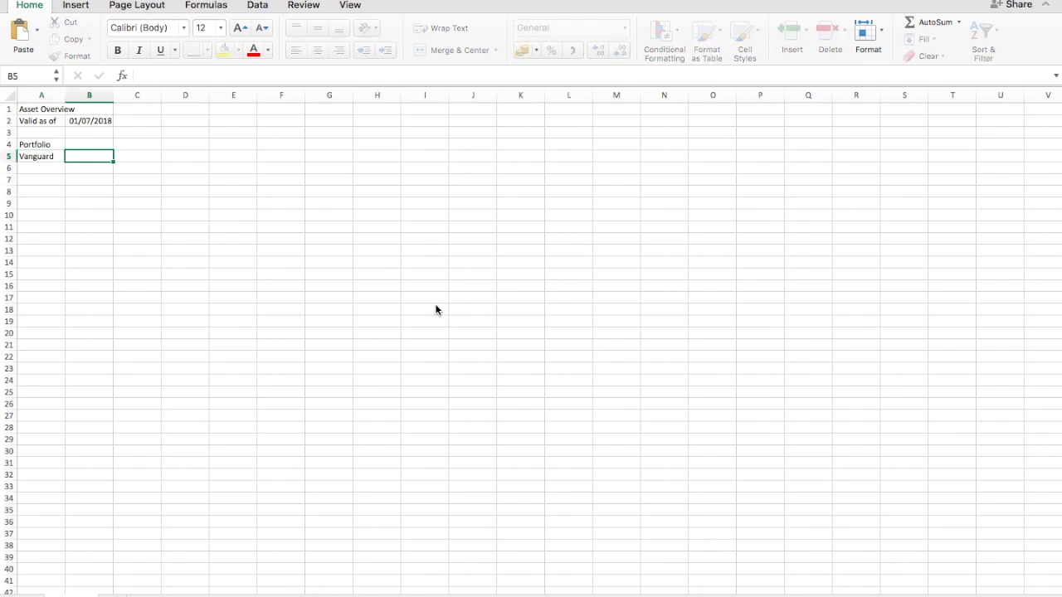
pyautogui.write('V')
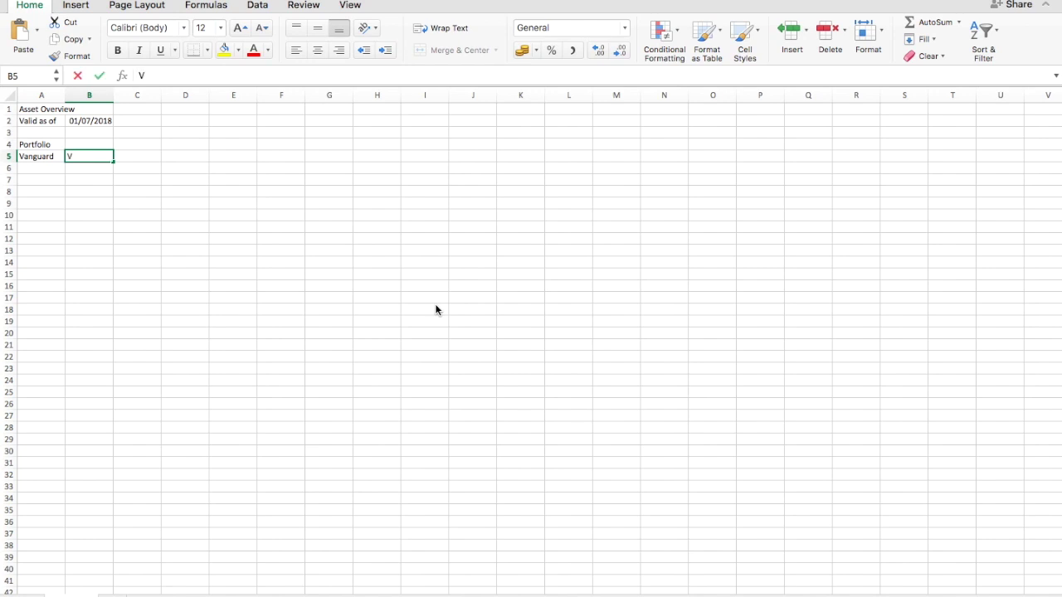
pyautogui.write('WRL')
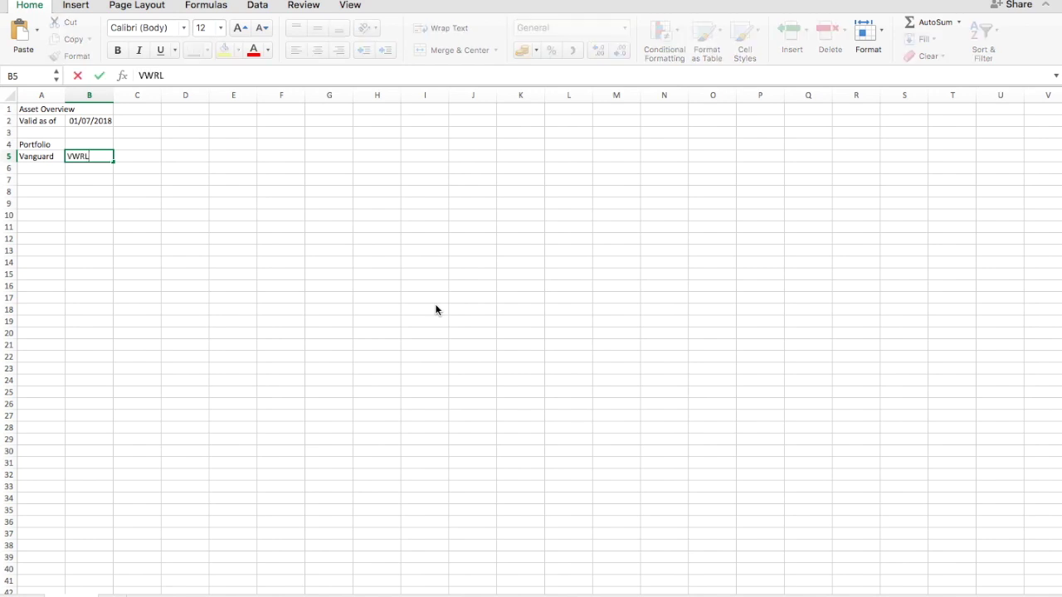
pyautogui.press('Return')
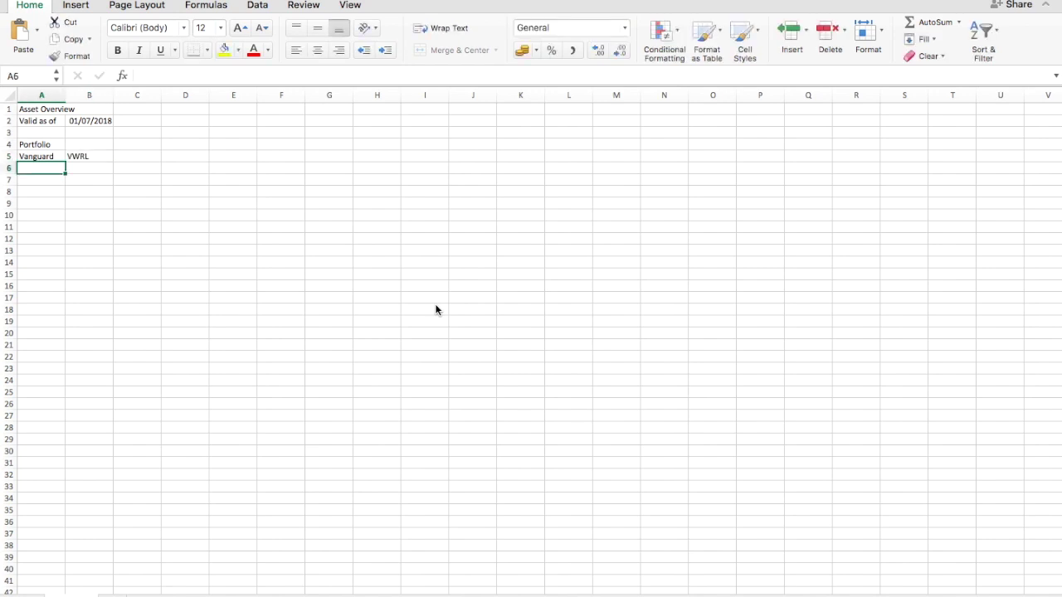
# Step: List the remaining holdings Gov Bonds, Facebook and Apple below Vanguard
pyautogui.write('Gov Bonds')
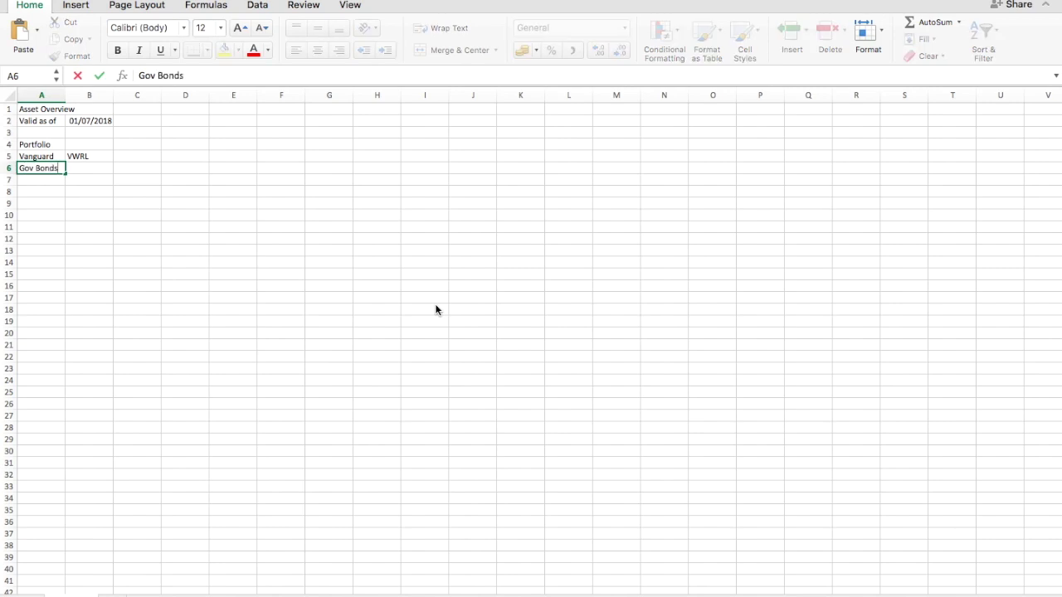
pyautogui.press('Return')
pyautogui.write('Face')
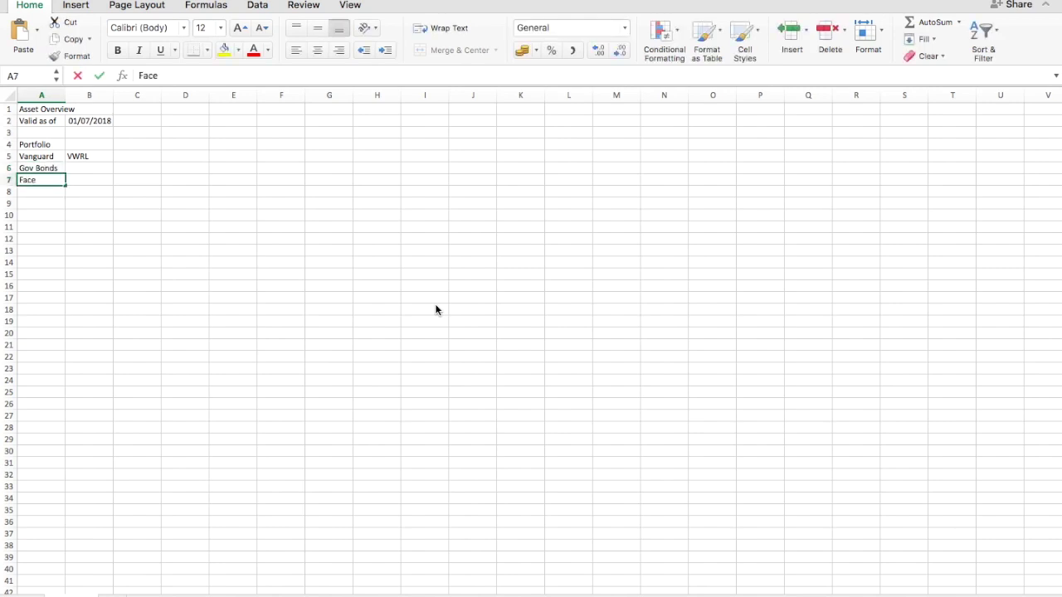
pyautogui.write('book')
pyautogui.press('Return')
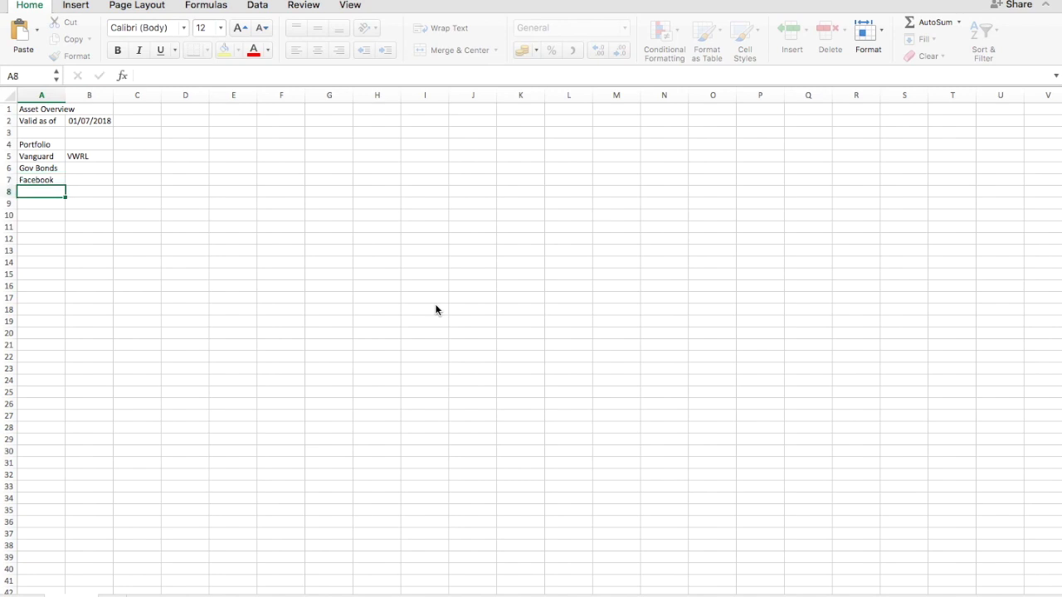
pyautogui.write('Apple')
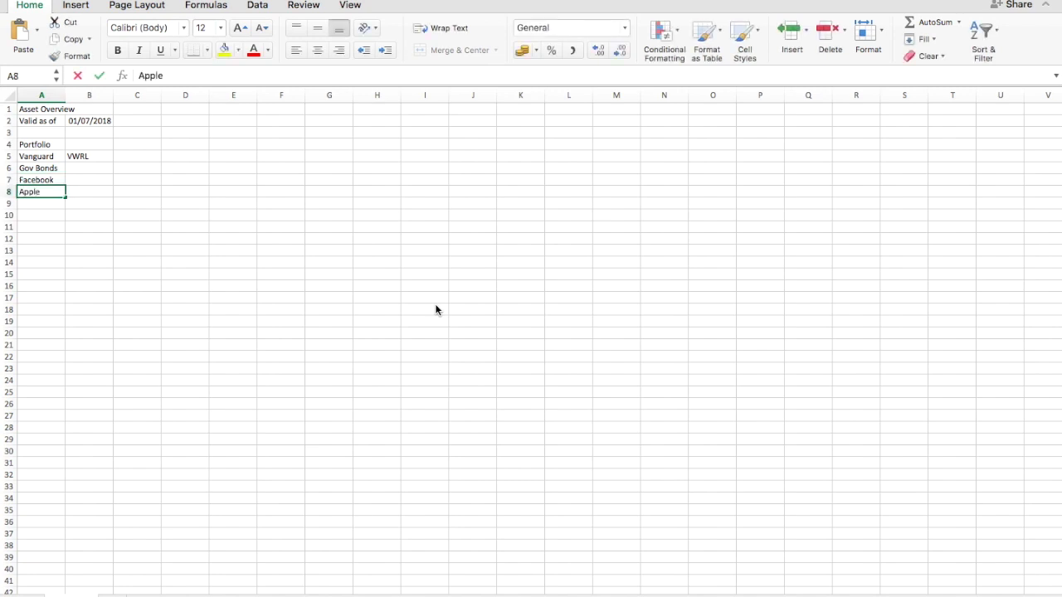
pyautogui.press('Tab')
# Step: Enter tickers VGOV, FB and AAPL for Gov Bonds, Facebook and Apple
pyautogui.press('Up')
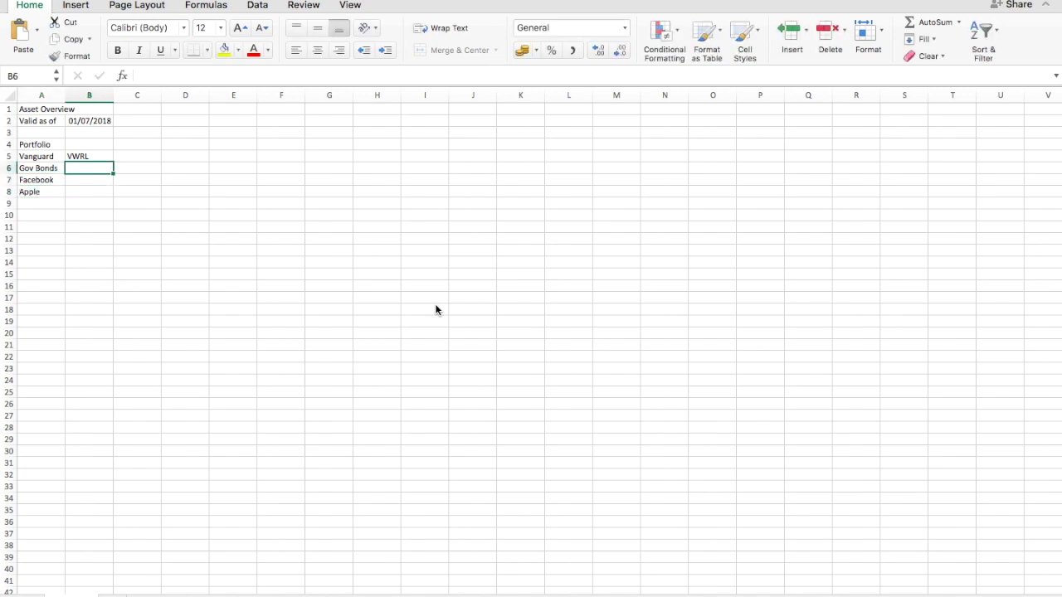
pyautogui.write('VGOV')
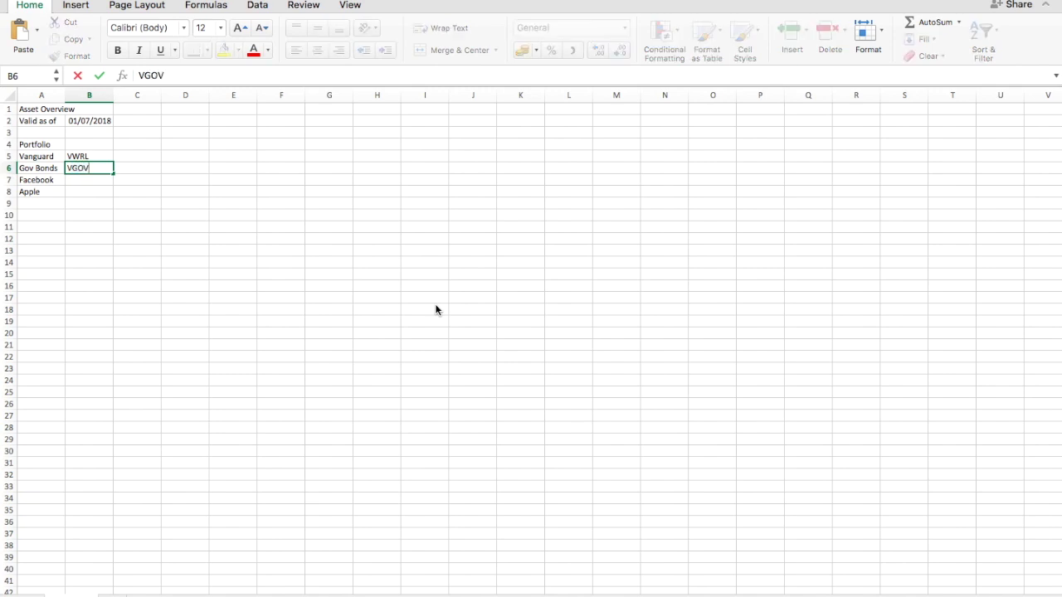
pyautogui.press('Return')
pyautogui.write('FB')
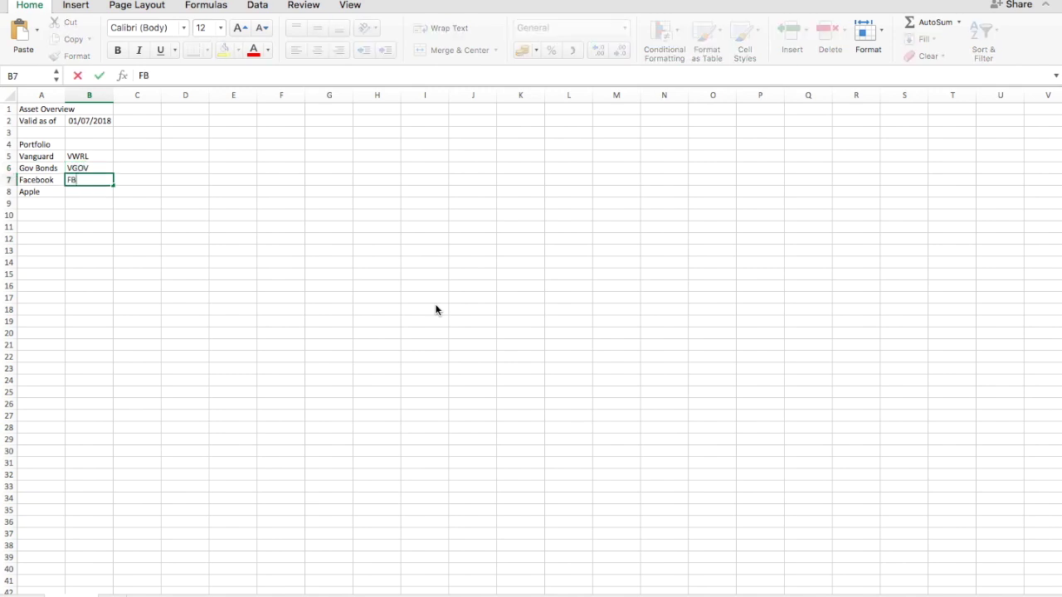
pyautogui.press('Return')
pyautogui.write('AAPL')
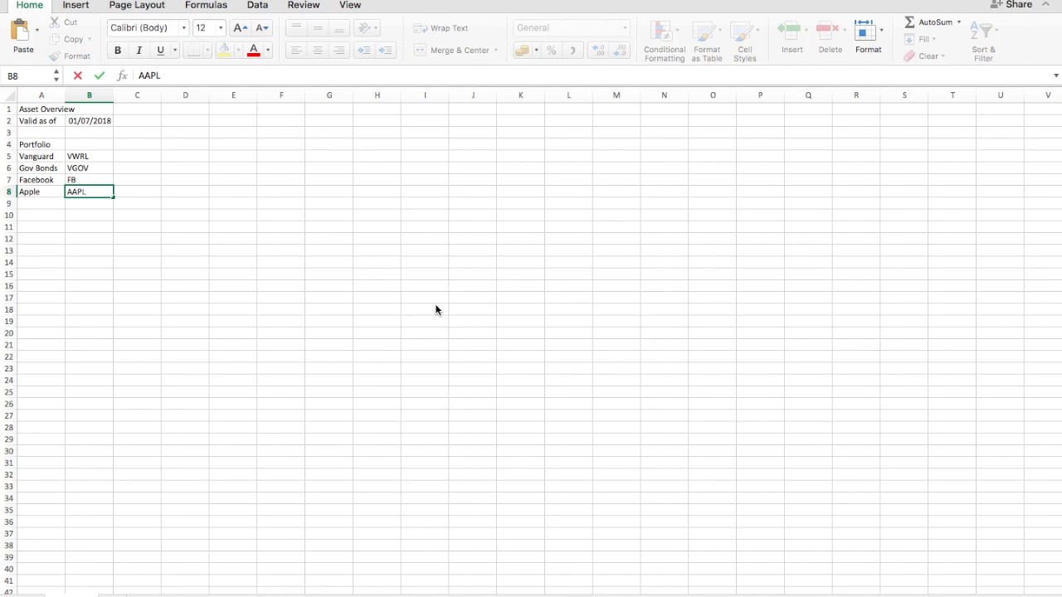
pyautogui.press('Tab')
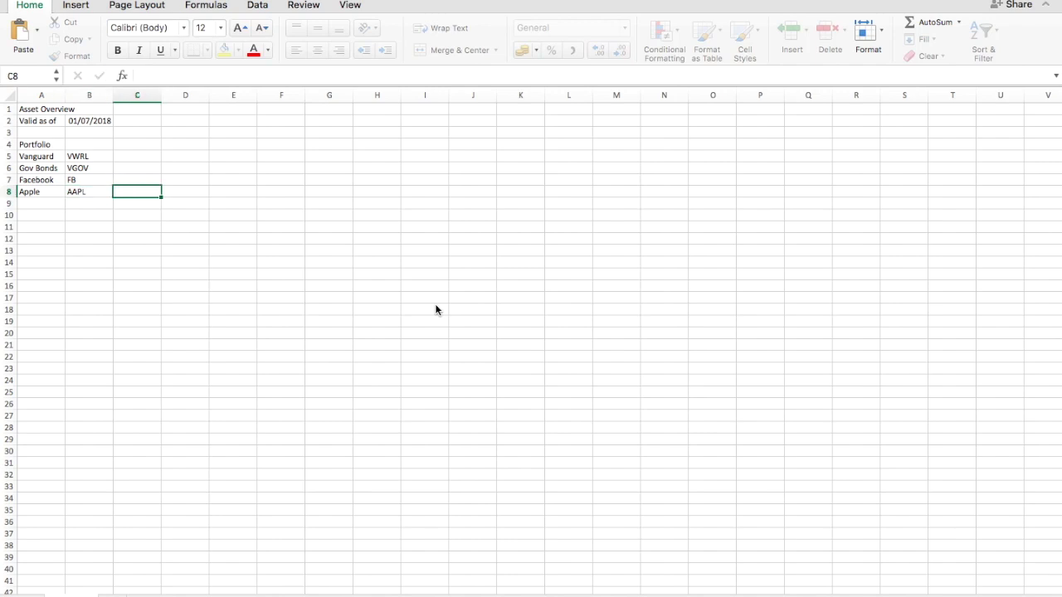
# Step: Enter currencies GBP, GBP, USD and USD for the four holdings
pyautogui.press('Up')
pyautogui.press('Up')
pyautogui.press('Up')
pyautogui.write('GBP')
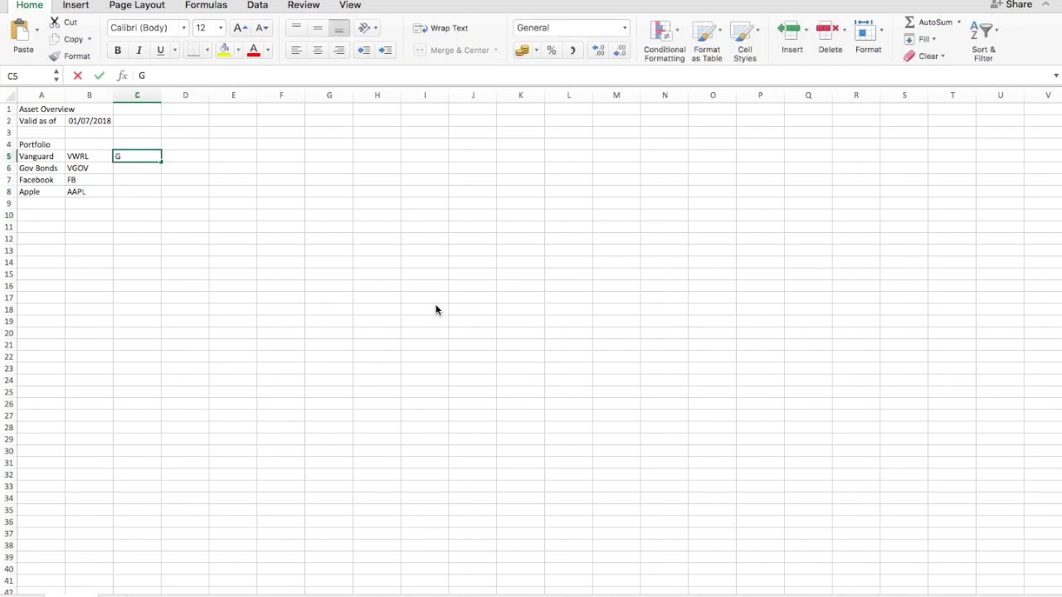
pyautogui.press('Return')
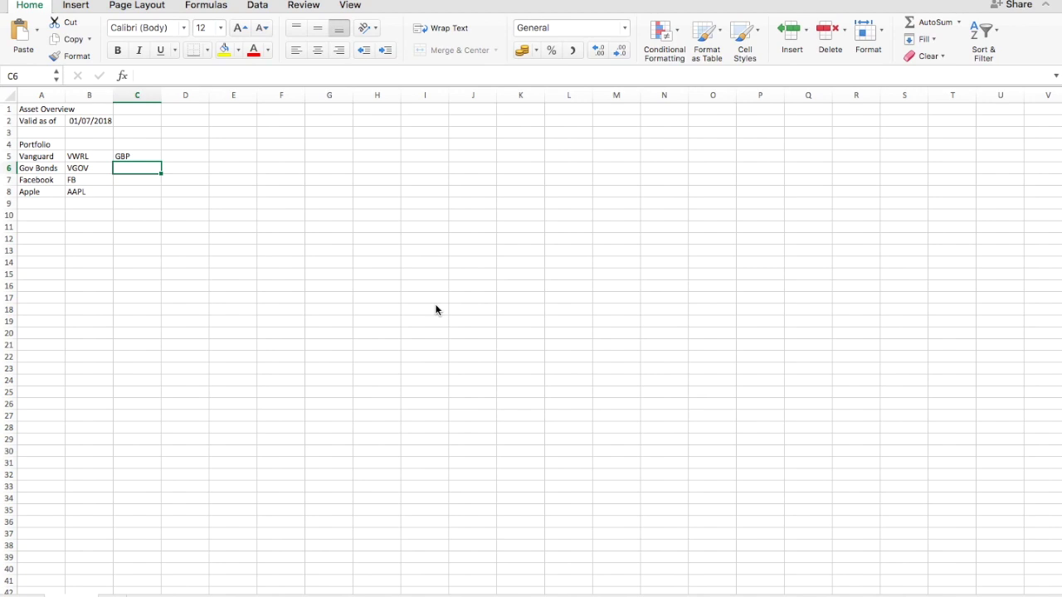
pyautogui.write('GBP')
pyautogui.press('Return')
pyautogui.write('U')
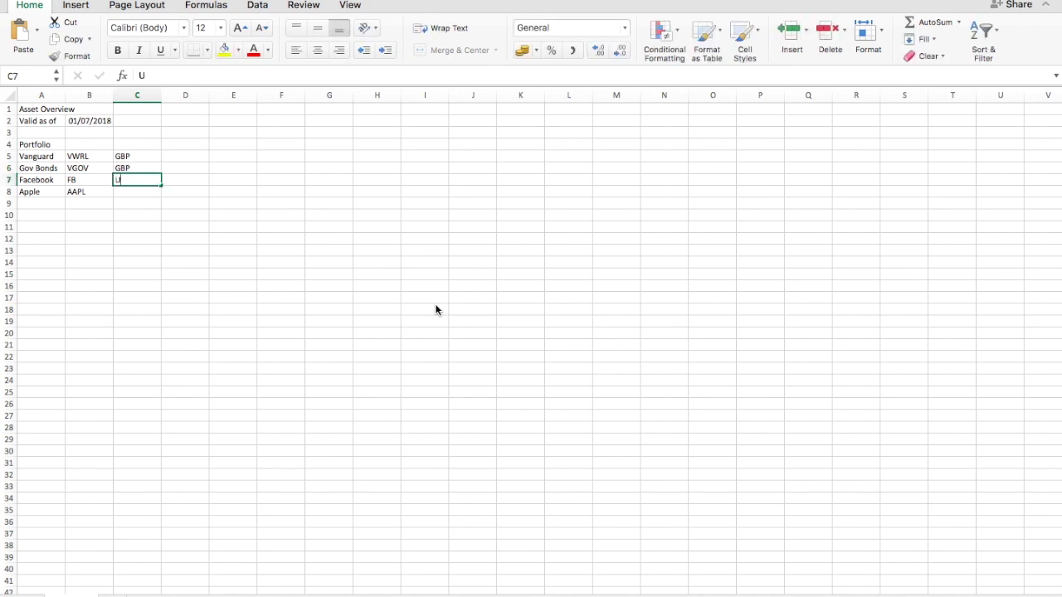
pyautogui.write('SD')
pyautogui.press('Return')
pyautogui.write('U')
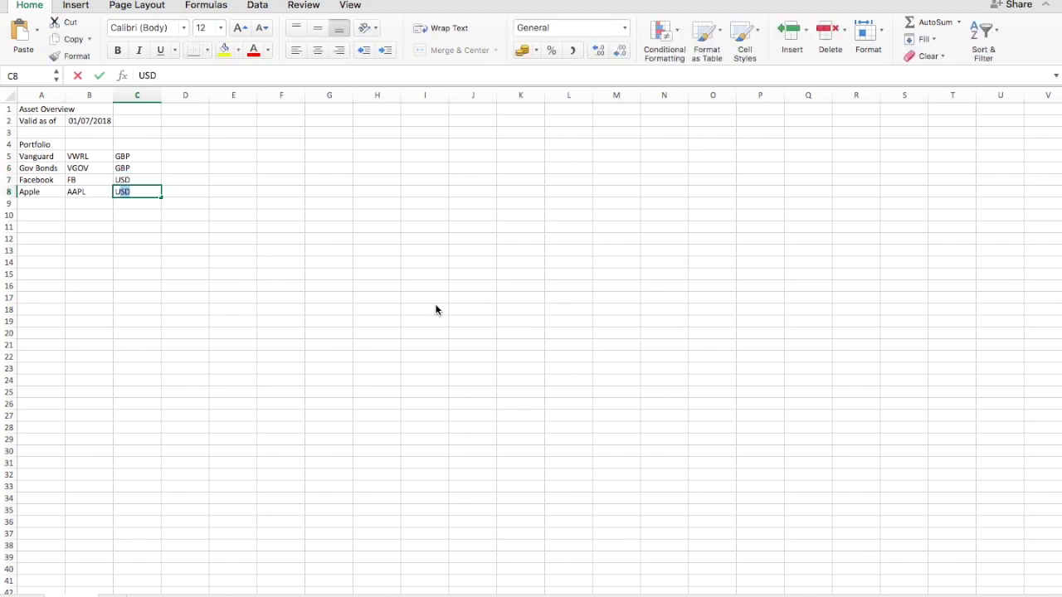
pyautogui.press('Tab')
pyautogui.press('Up')
pyautogui.press('Up')
pyautogui.press('Up')
pyautogui.press('Up')
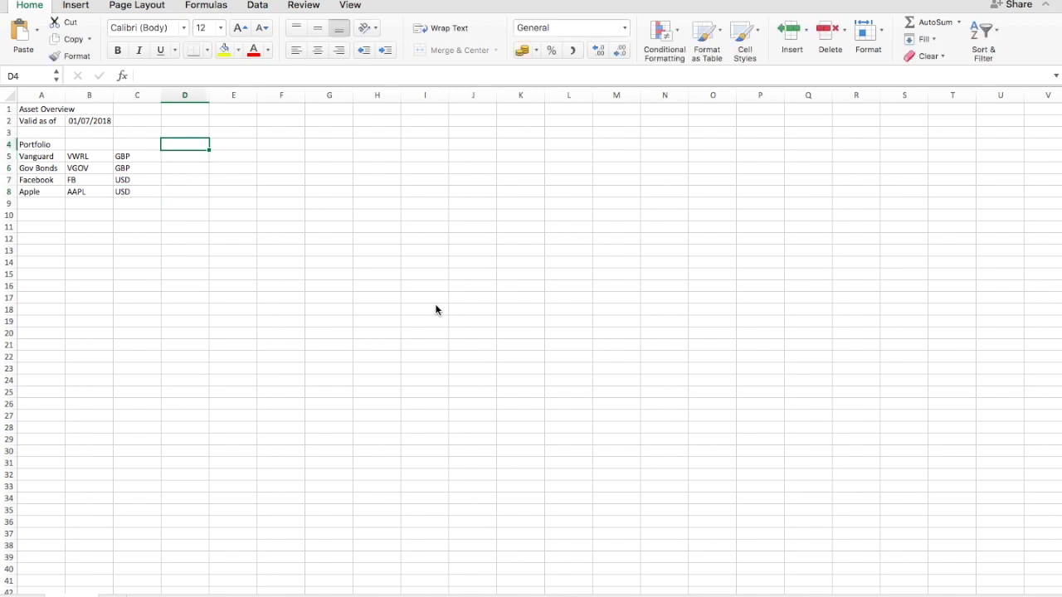
pyautogui.press('Left')
pyautogui.press('Left')
pyautogui.press('Left')
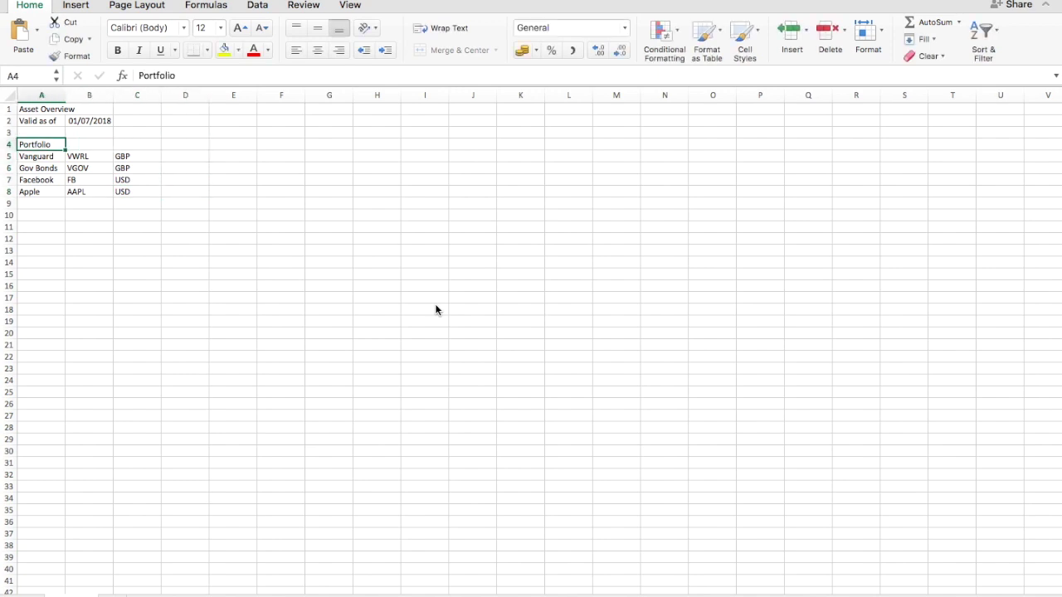
# Step: Underline and italicise the Portfolio heading and reuse that format for a Position header in D4
pyautogui.press('super+u')
pyautogui.press('super+i')
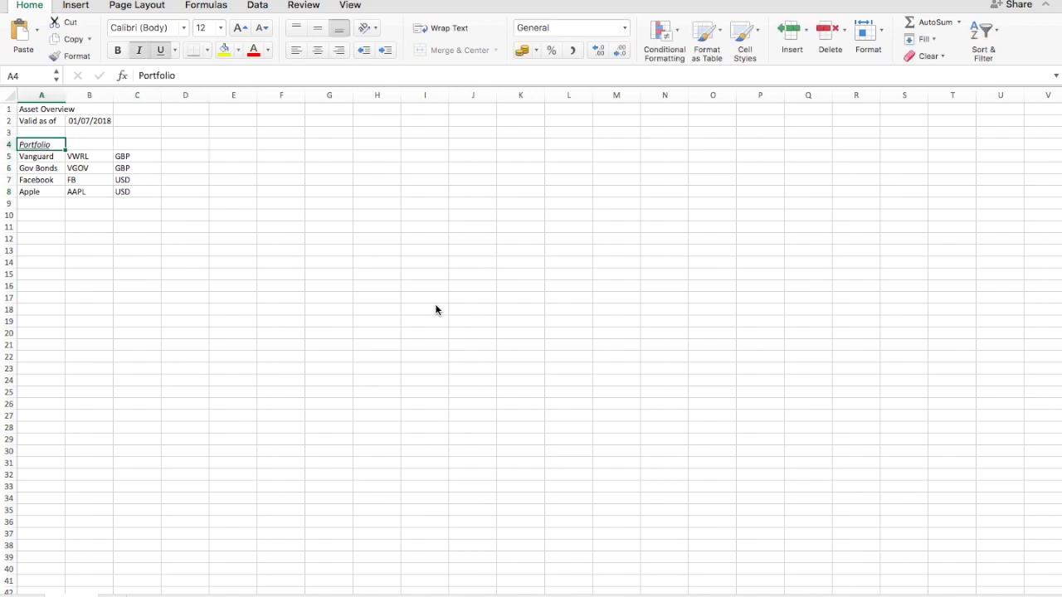
pyautogui.press('super+c')
pyautogui.press('Right')
pyautogui.press('Right')
pyautogui.press('Right')
pyautogui.press('super+v')
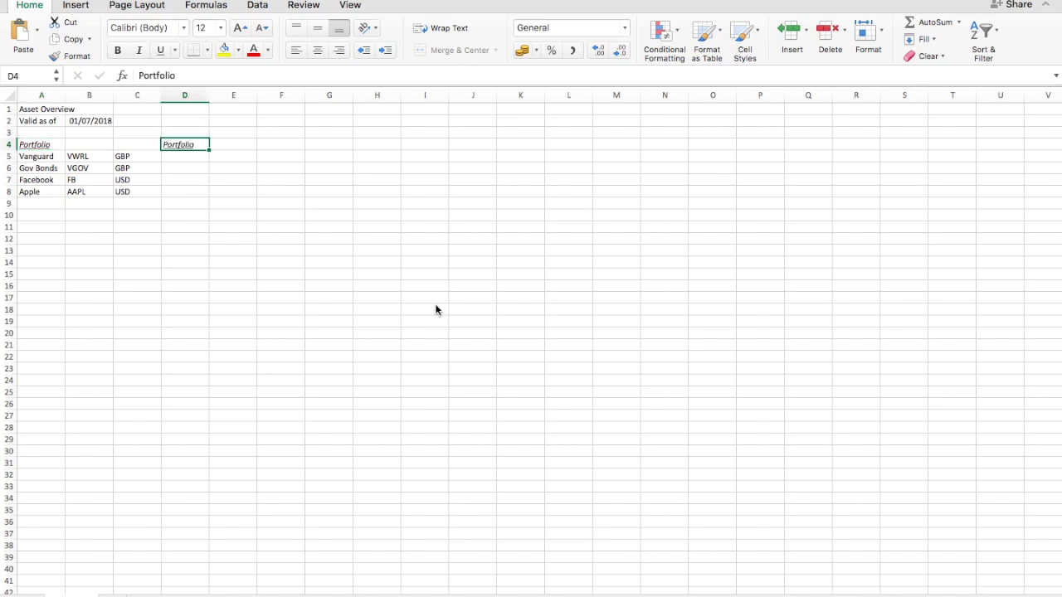
pyautogui.write('Position')
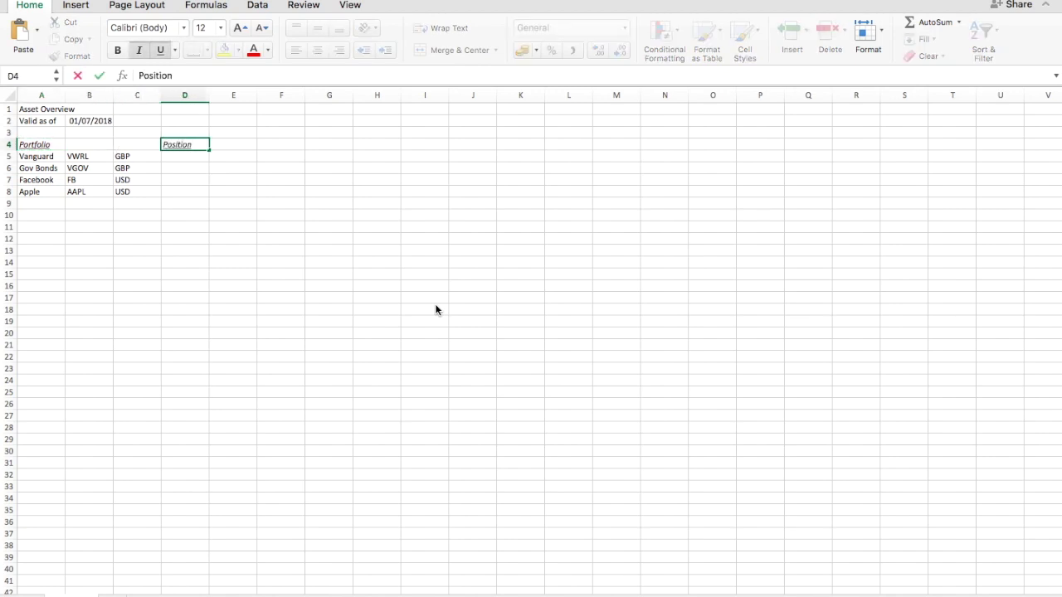
pyautogui.press('Return')
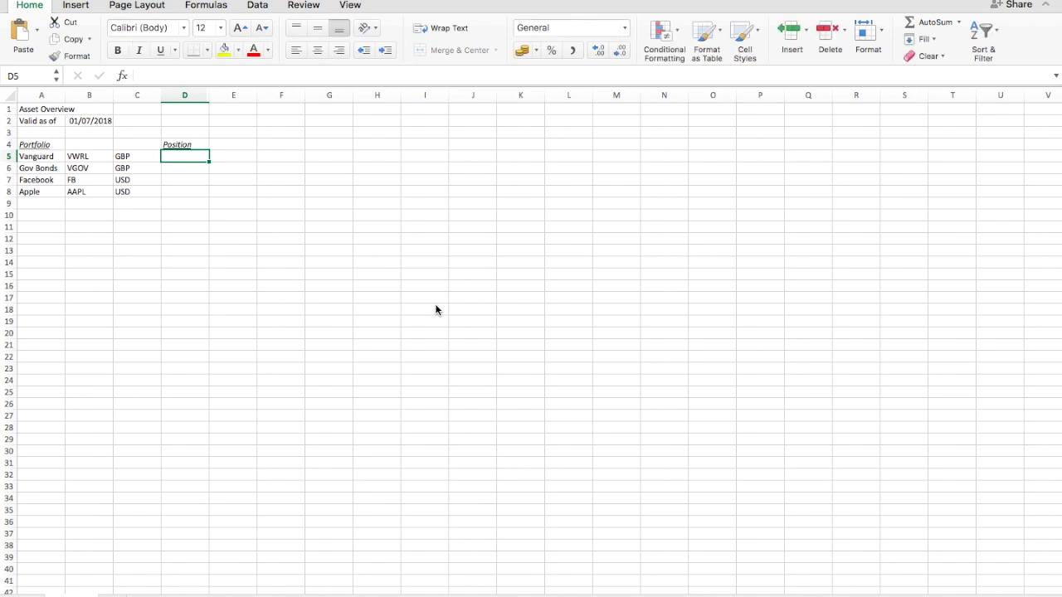
# Step: Enter 750 as Vanguard's position in blue comma style with no decimals
pyautogui.write('750')
pyautogui.press('Return')
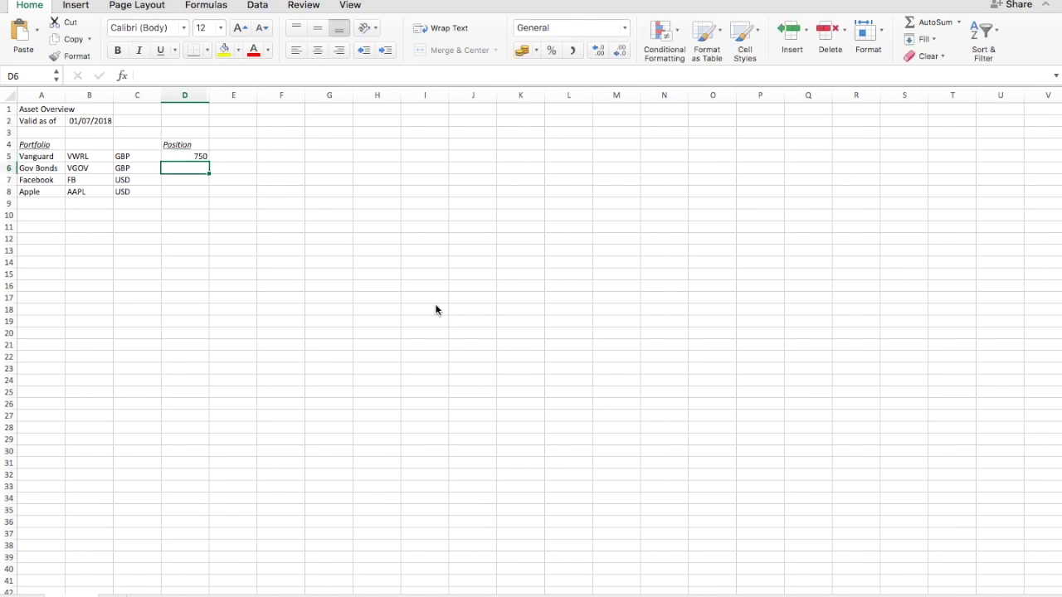
pyautogui.press('Up')
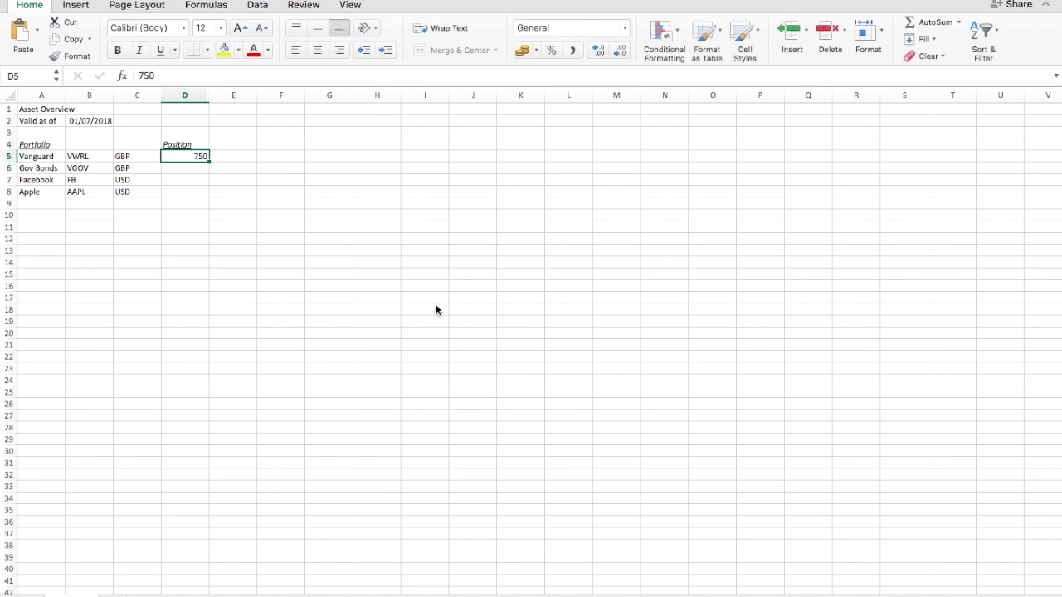
pyautogui.click(573, 51)
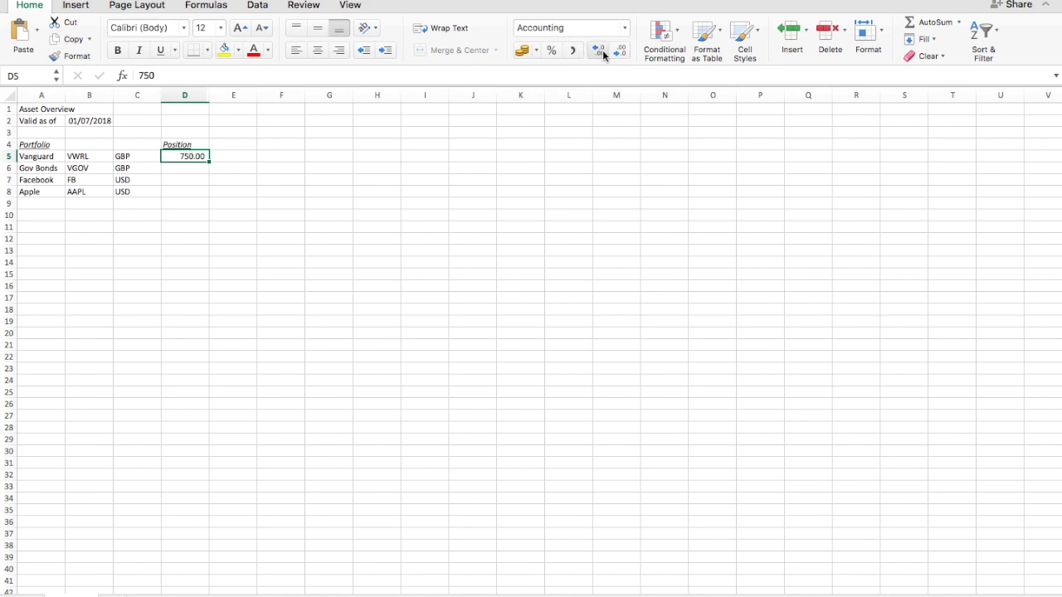
pyautogui.click(620, 52)
pyautogui.click(620, 52)
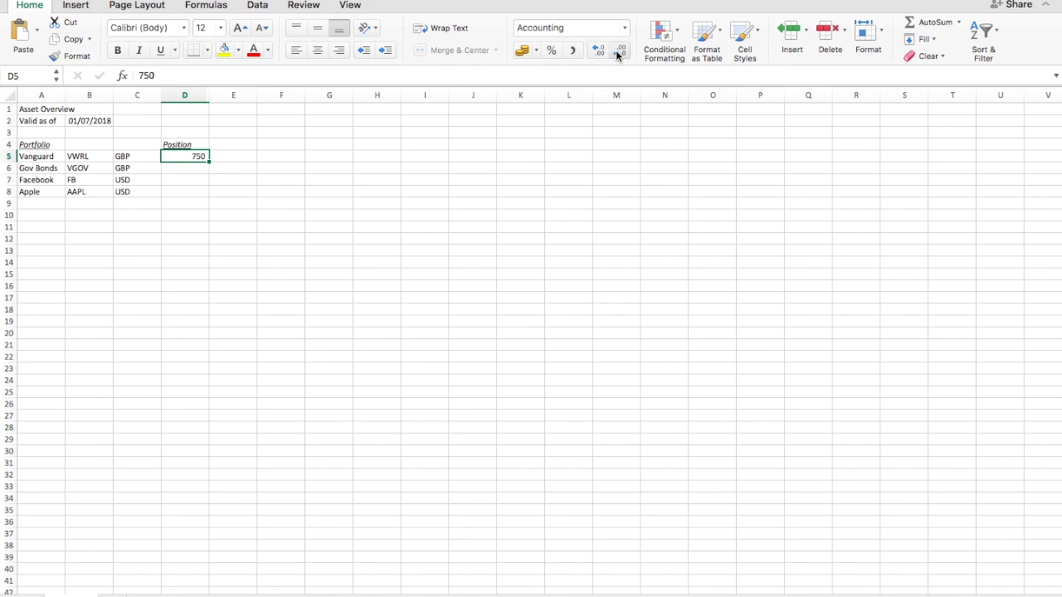
pyautogui.click(268, 50)
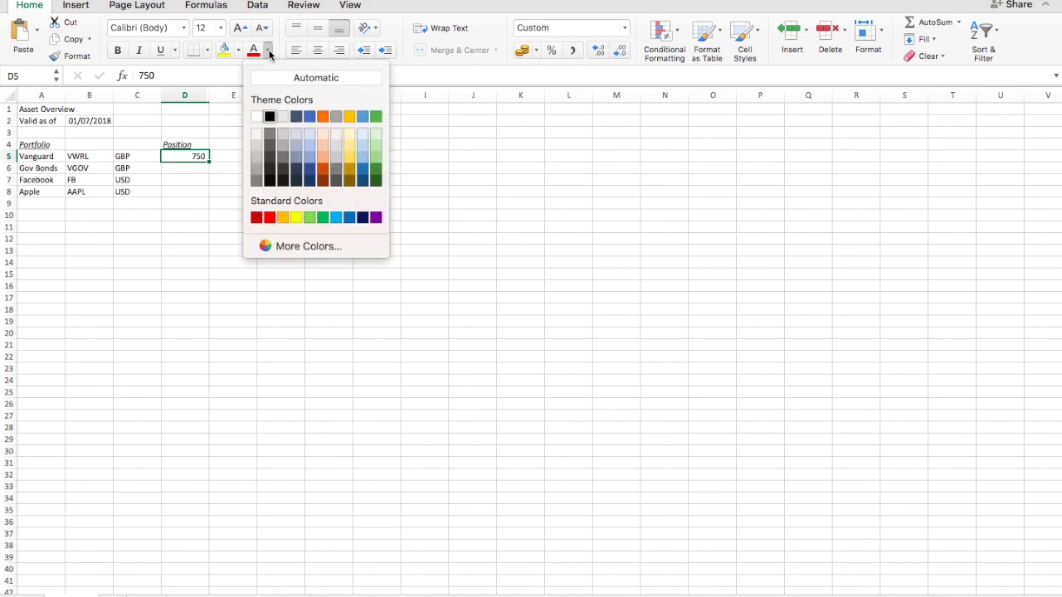
pyautogui.click(307, 117)
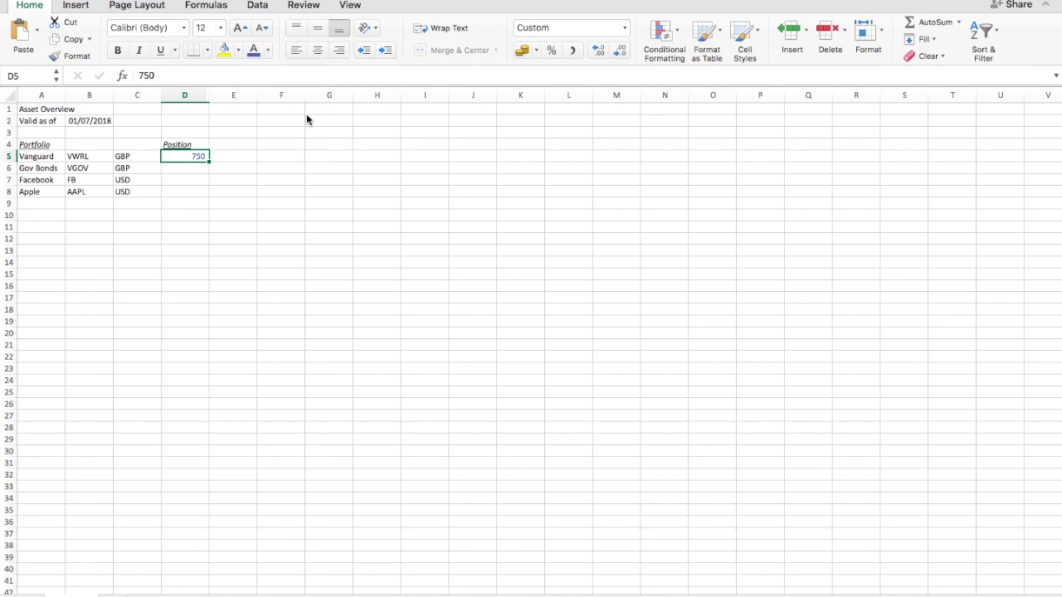
# Step: Copy the formatted position down and enter 1200, 200 and 300 for the other holdings
pyautogui.press('super+c')
pyautogui.hotkey('shift', 'Down')
pyautogui.hotkey('shift', 'Down')
pyautogui.hotkey('shift', 'Down')
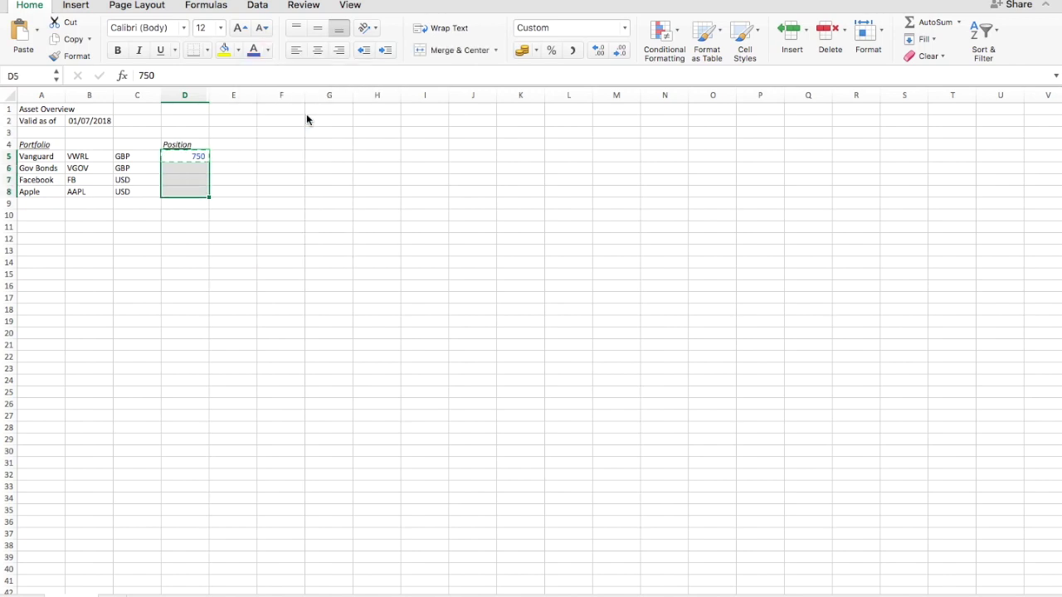
pyautogui.press('super+v')
pyautogui.press('Down')
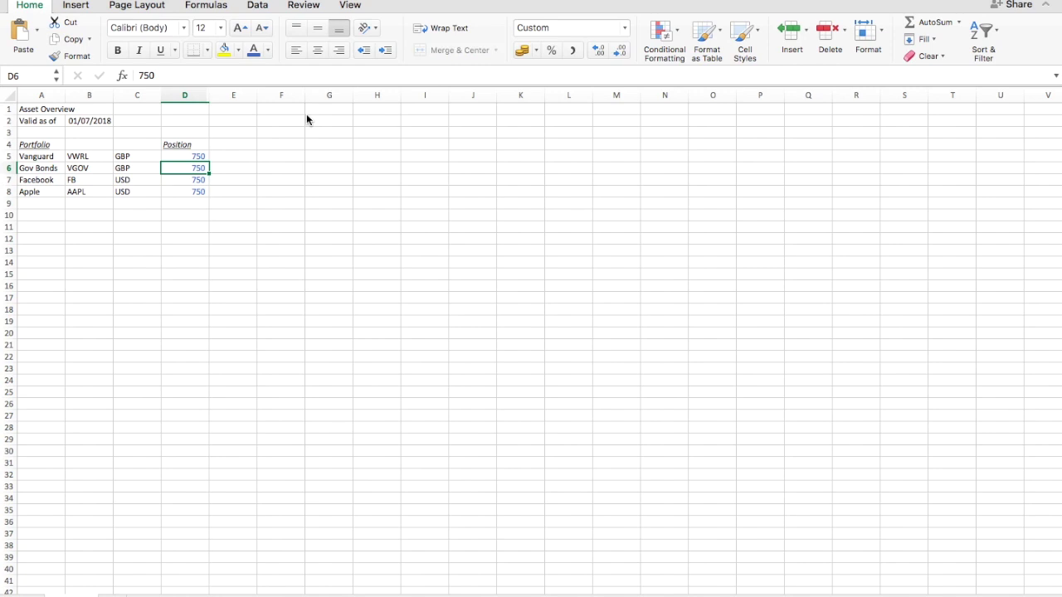
pyautogui.write('1200')
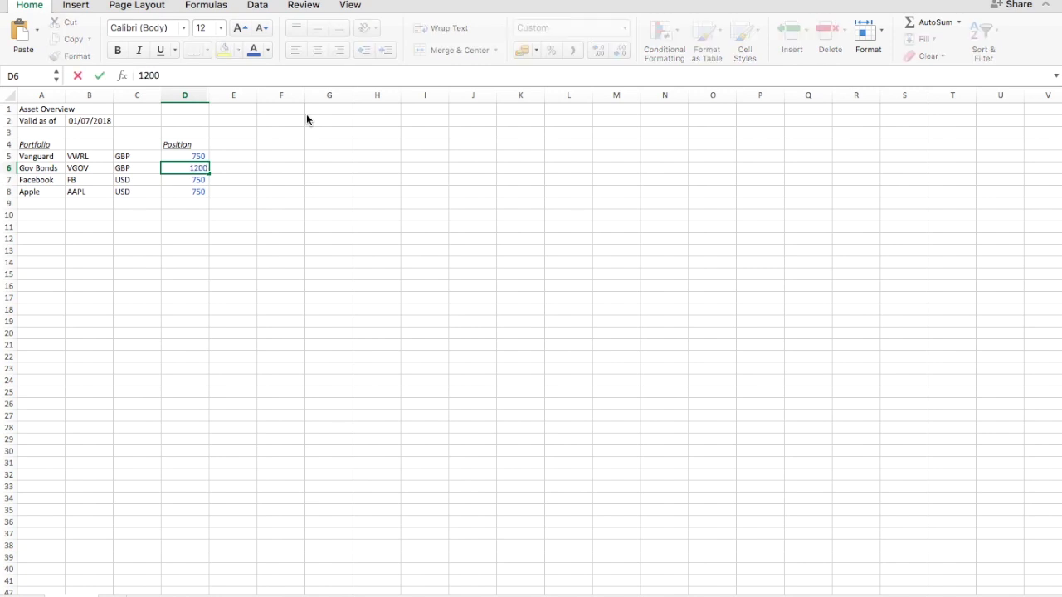
pyautogui.press('Return')
pyautogui.write('200')
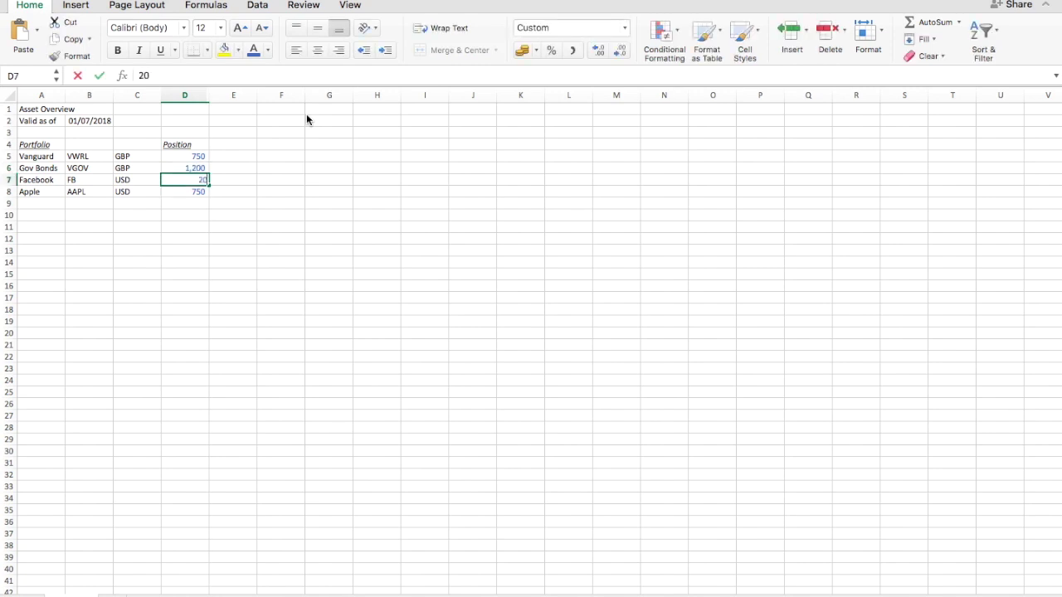
pyautogui.press('Return')
pyautogui.write('300')
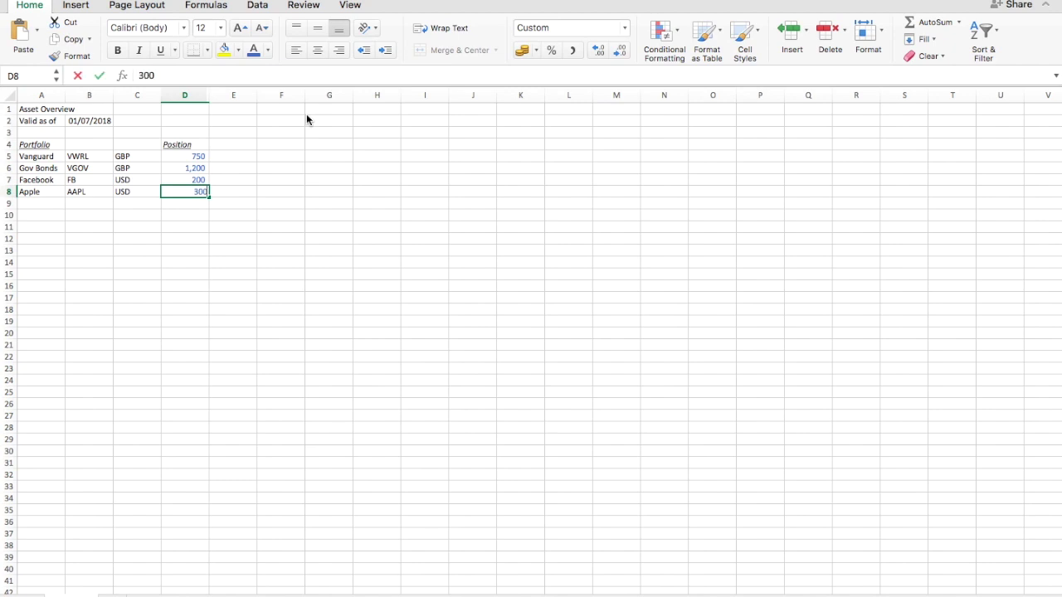
pyautogui.press('Return')
# Step: Copy the Position header format to E4 and name it Mark
pyautogui.press('Up')
pyautogui.press('Up')
pyautogui.press('Up')
pyautogui.press('Up')
pyautogui.press('Up')
pyautogui.press('Right')
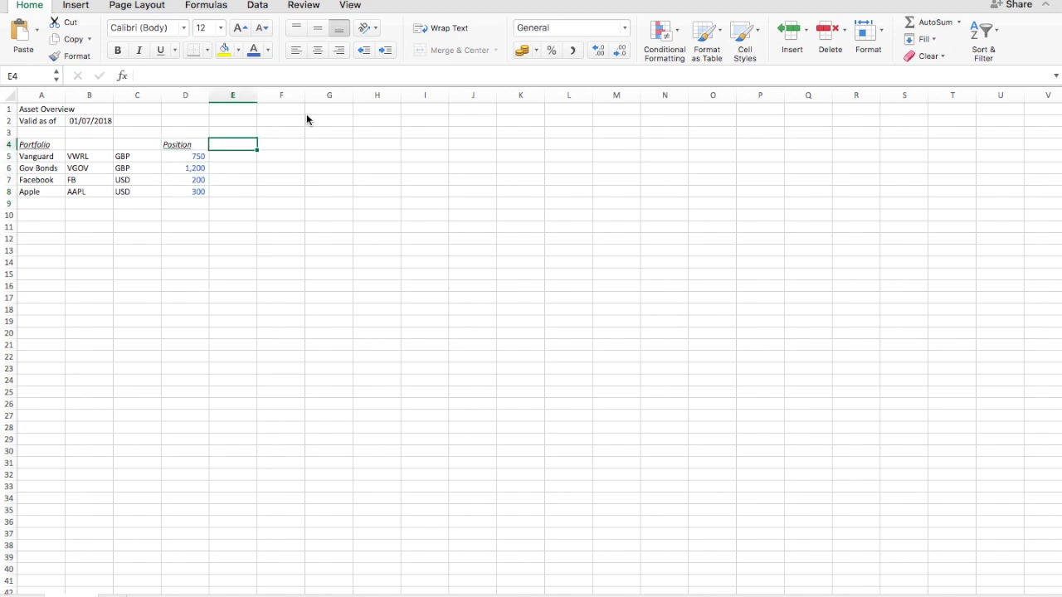
pyautogui.press('Left')
pyautogui.press('Right')
pyautogui.press('super+v')
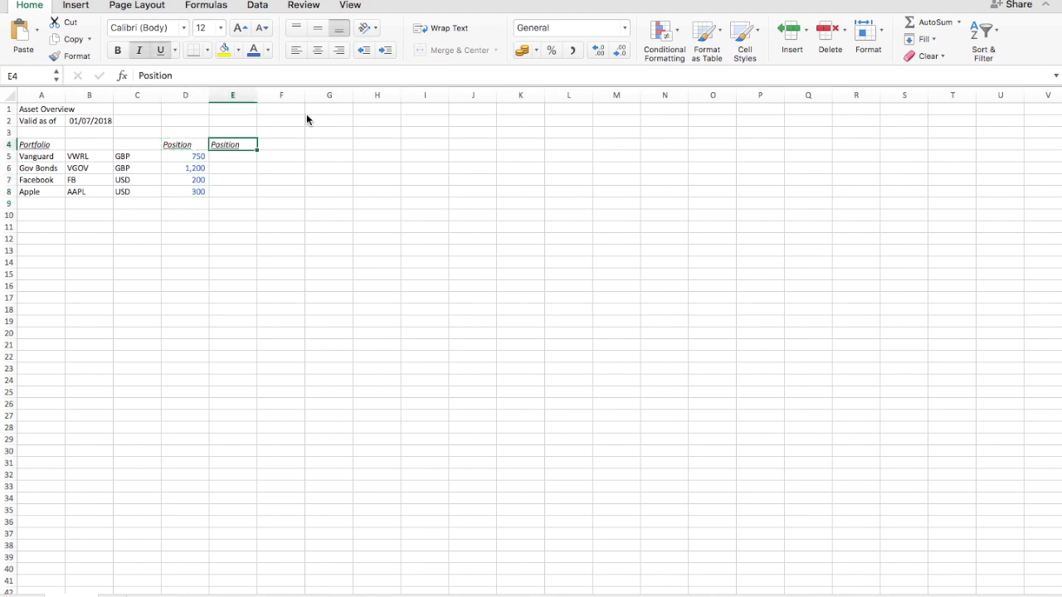
pyautogui.write('Mark')
pyautogui.press('Return')
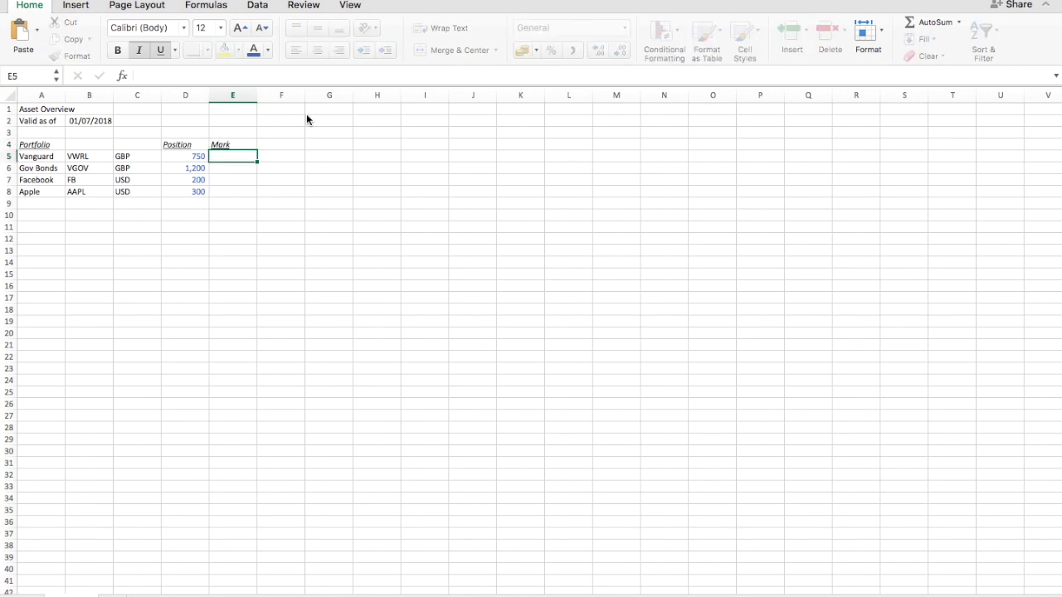
# Step: Enter 62 as Vanguard's mark in blue with two decimal places
pyautogui.press('Left')
pyautogui.press('super+c')
pyautogui.press('Right')
pyautogui.press('super+v')
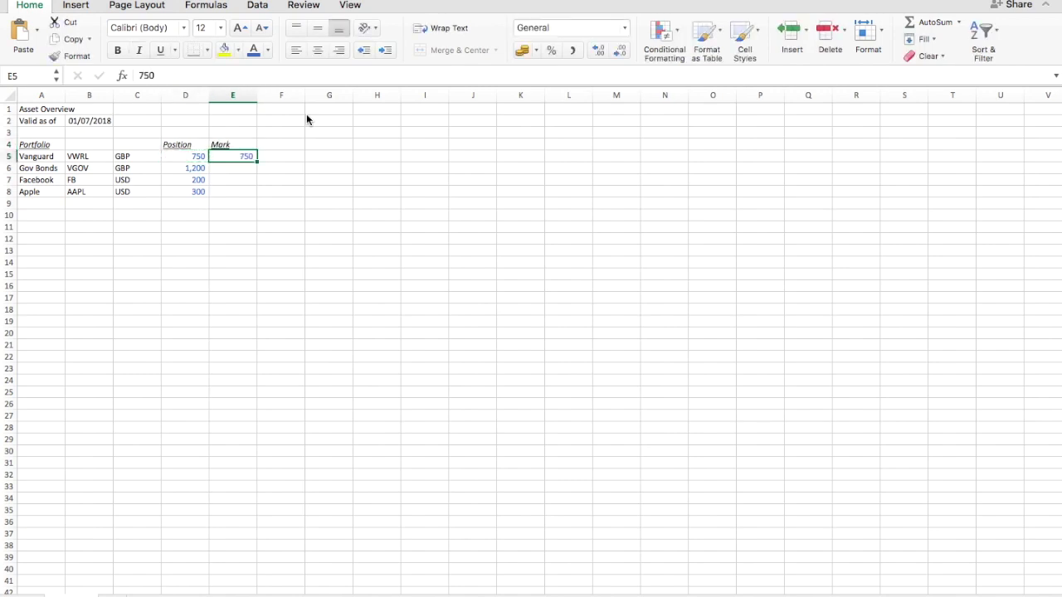
pyautogui.click(598, 50)
pyautogui.click(598, 50)
pyautogui.write('62')
pyautogui.press('Return')
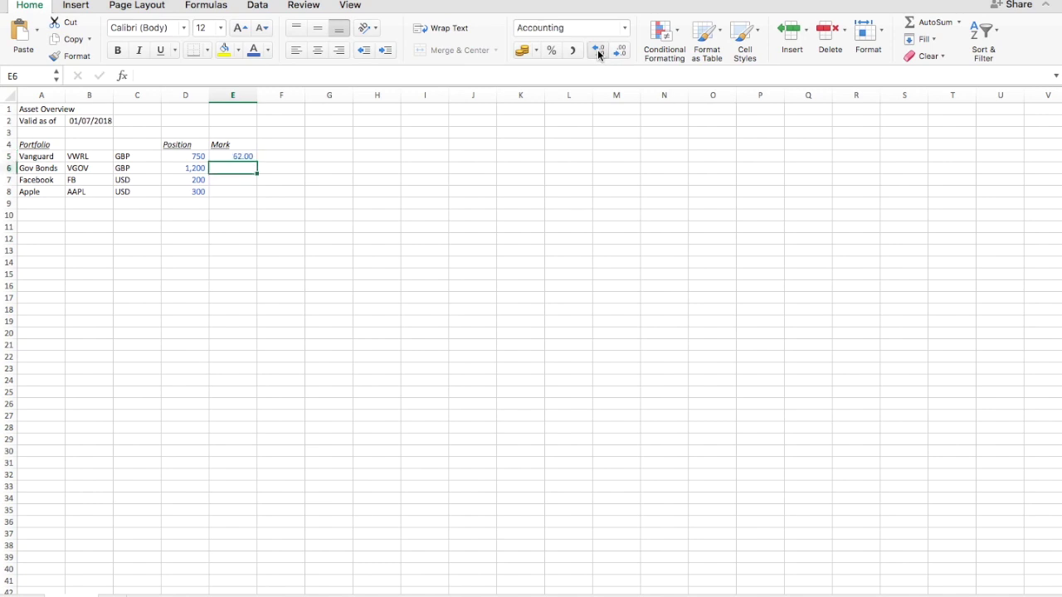
# Step: Fill the mark down and enter 22.7, 192 and 190 for the other holdings
pyautogui.press('Up')
pyautogui.press('super+c')
pyautogui.hotkey('shift', 'Down')
pyautogui.hotkey('shift', 'Down')
pyautogui.hotkey('shift', 'Down')
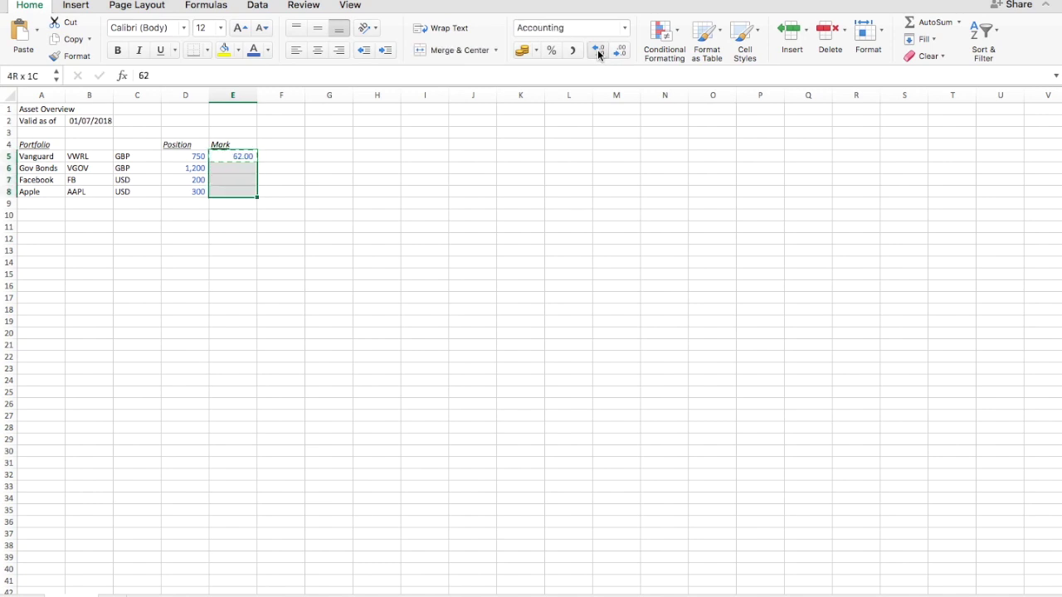
pyautogui.press('super+v')
pyautogui.press('Down')
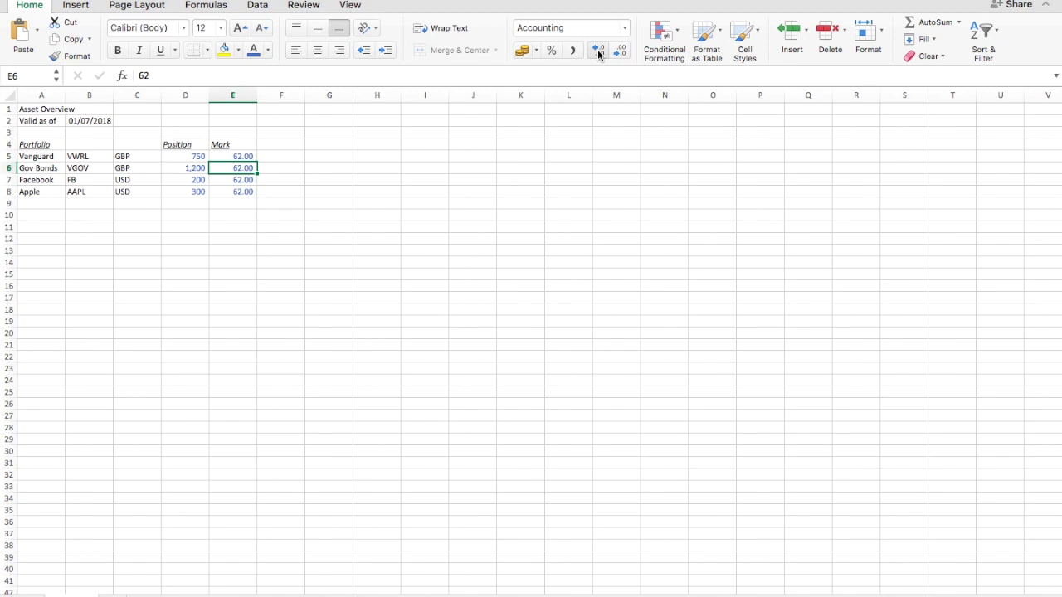
pyautogui.write('22.7')
pyautogui.press('Return')
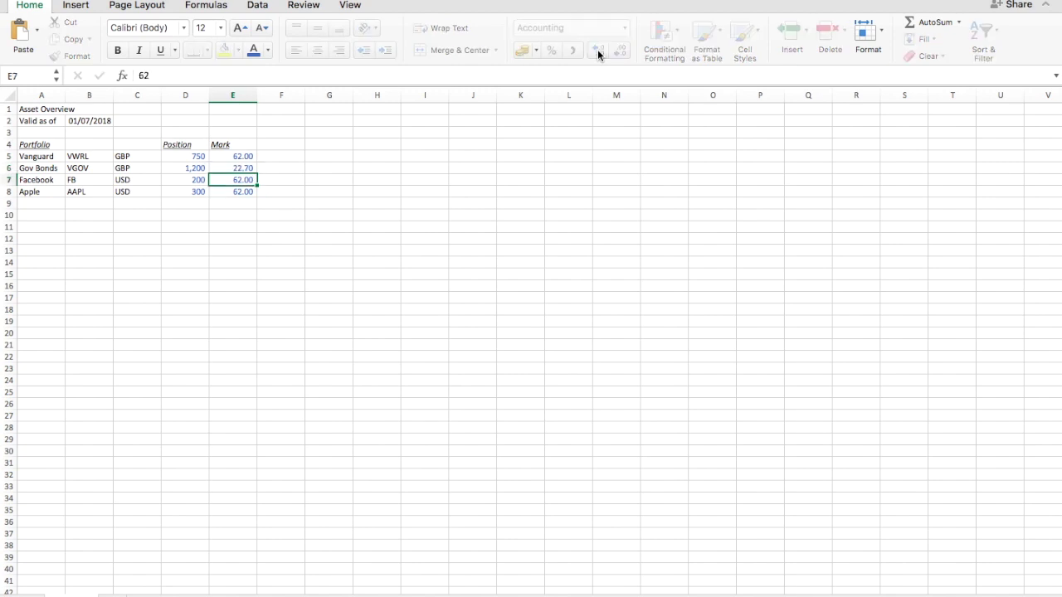
pyautogui.write('192')
pyautogui.press('Return')
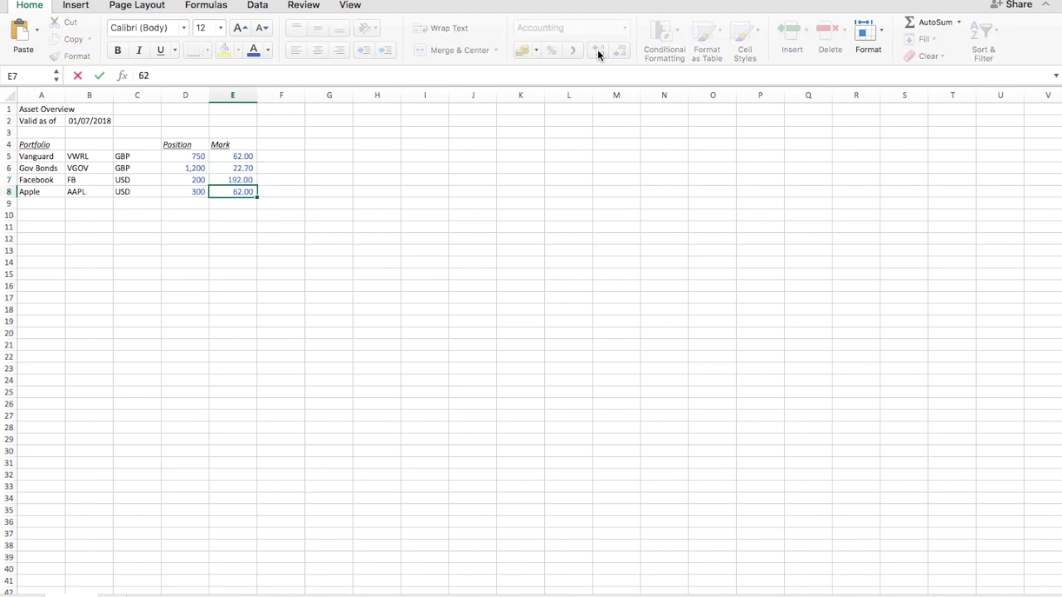
pyautogui.write('190')
pyautogui.press('Return')
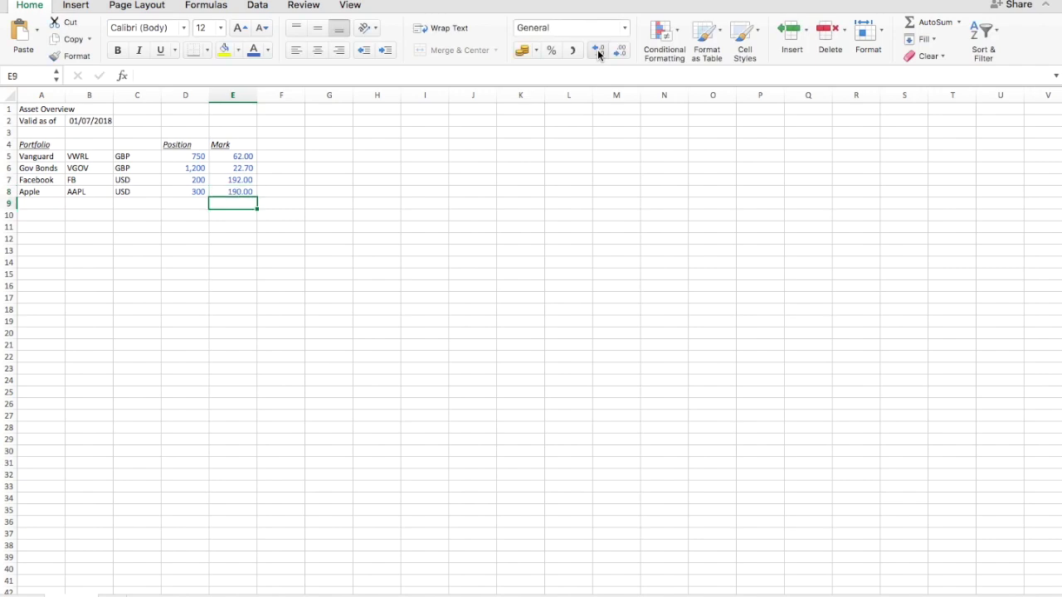
# Step: Duplicate the Mark column E4:E8 into column F
pyautogui.press('Up')
pyautogui.press('Up')
pyautogui.press('Up')
pyautogui.press('Up')
pyautogui.press('Up')
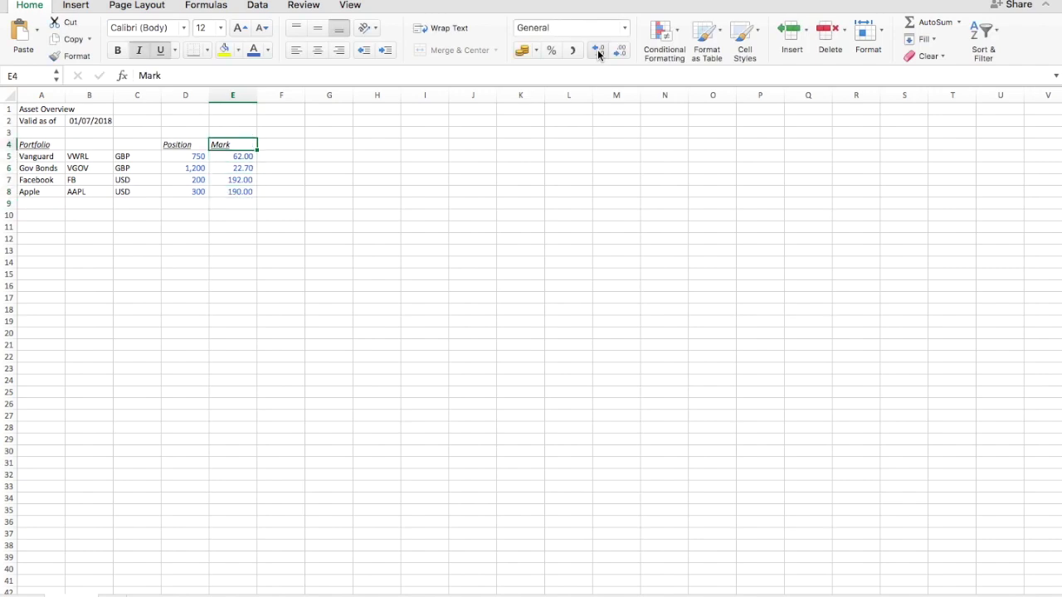
pyautogui.hotkey('shift', 'Down')
pyautogui.hotkey('shift', 'Down')
pyautogui.hotkey('shift', 'Down')
pyautogui.hotkey('shift', 'Down')
pyautogui.press('super+c')
pyautogui.press('Right')
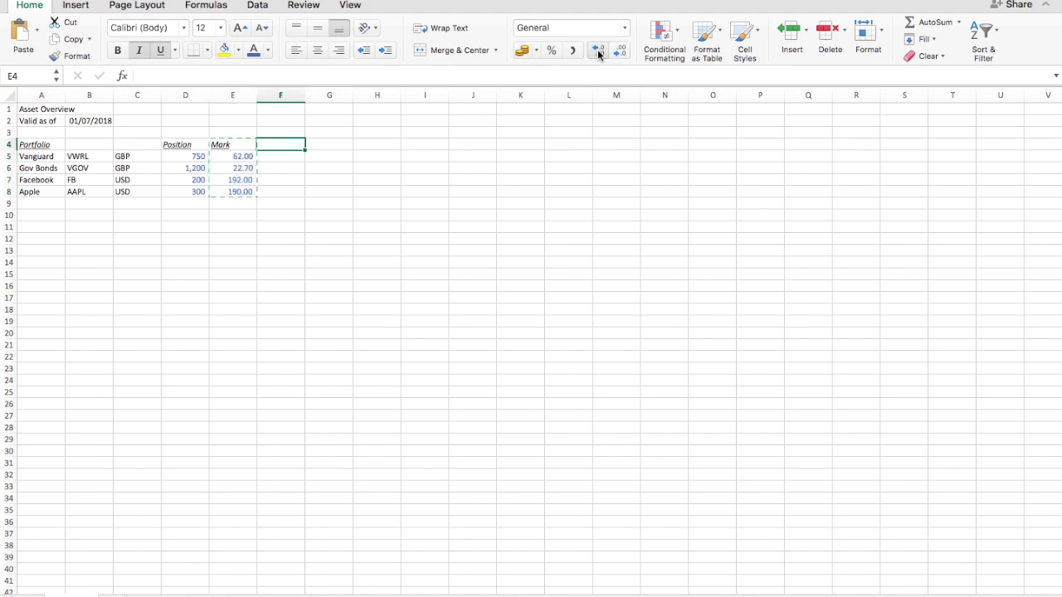
pyautogui.press('super+v')
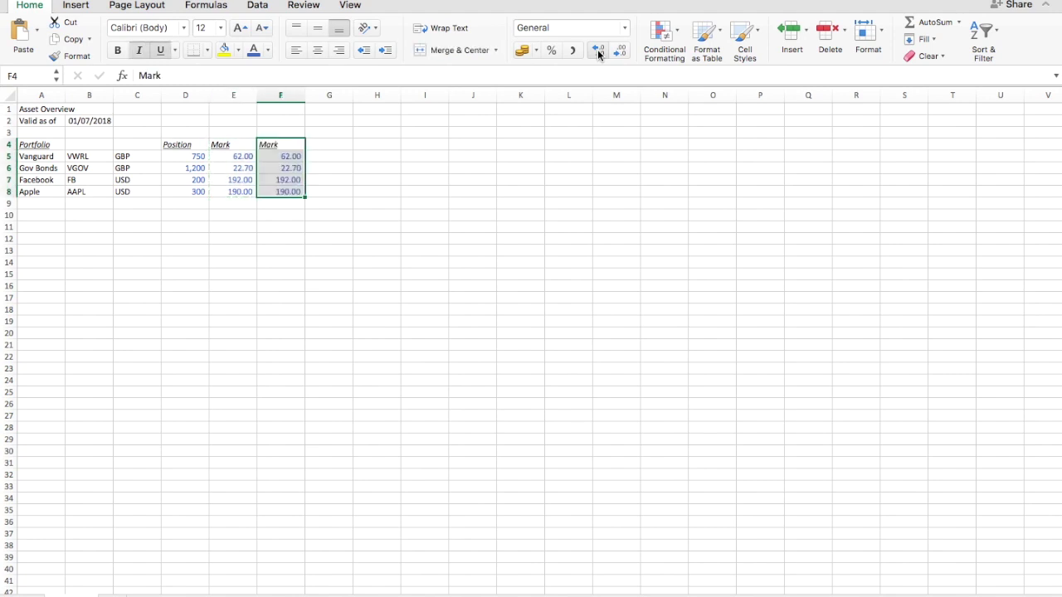
pyautogui.press('Down')
# Step: Change the copied prices in F5:F8 from blue to black font
pyautogui.hotkey('shift', 'Down')
pyautogui.hotkey('shift', 'Down')
pyautogui.hotkey('shift', 'Down')
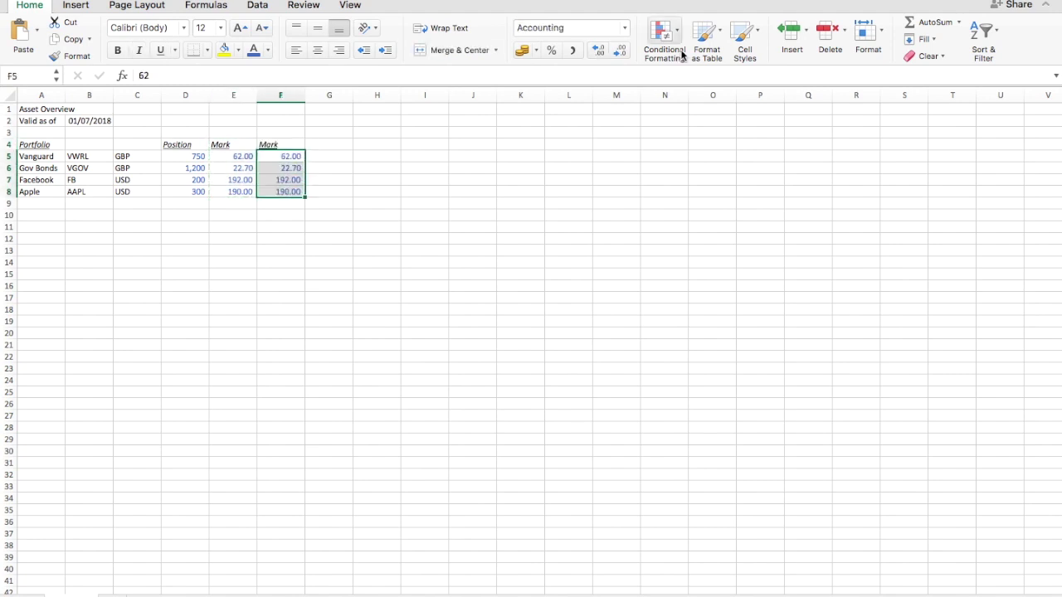
pyautogui.click(269, 50)
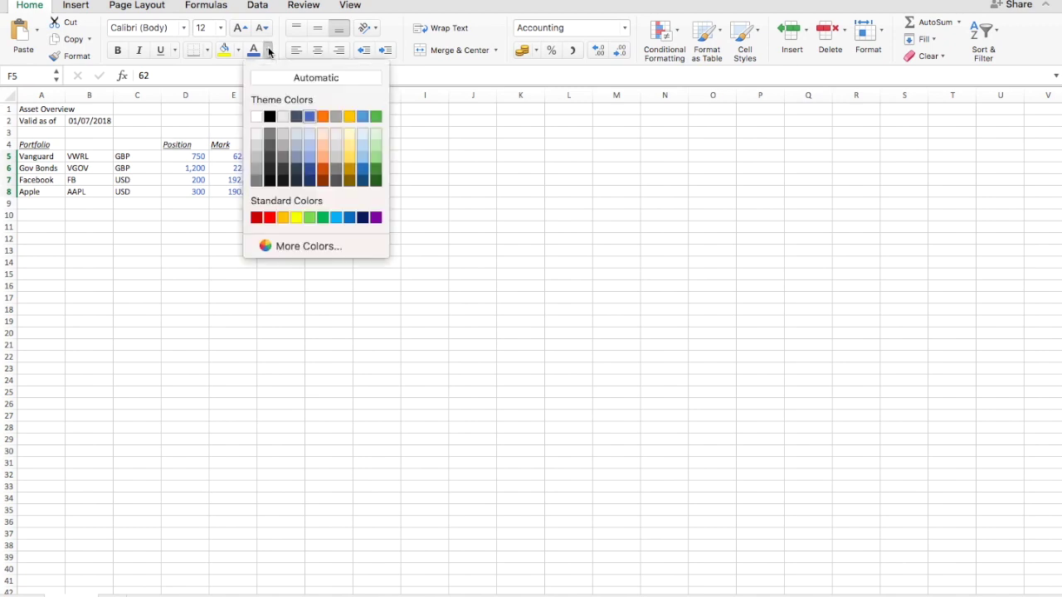
pyautogui.click(302, 78)
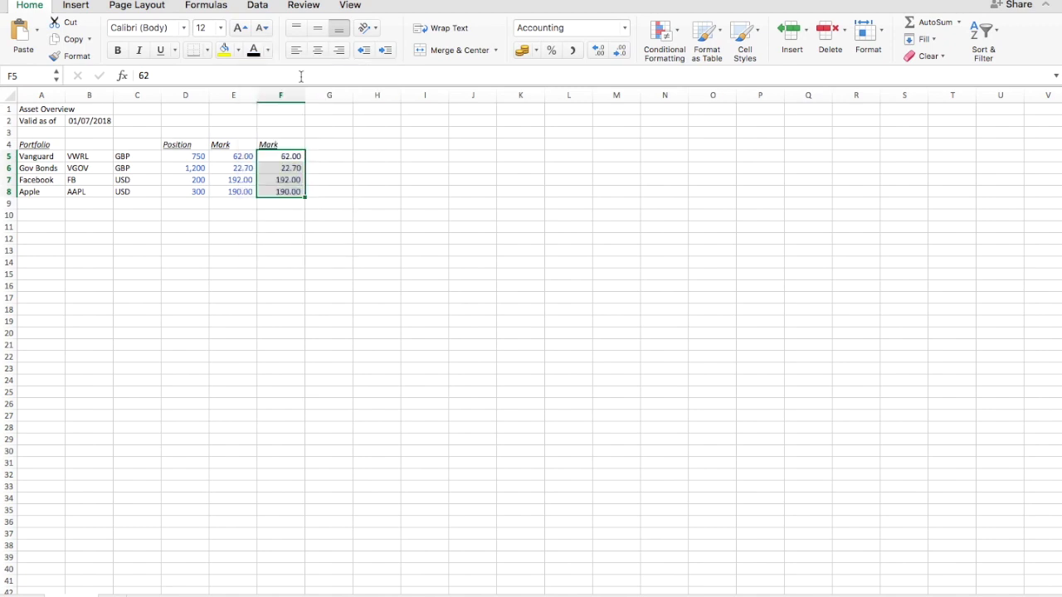
pyautogui.press('Down')
pyautogui.press('Up')
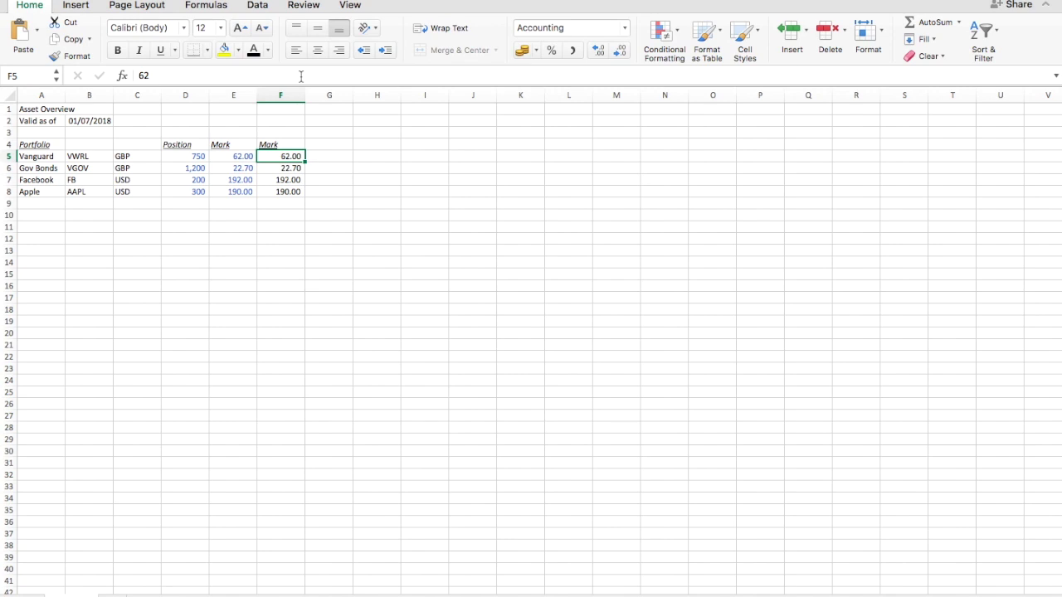
pyautogui.press('Up')
pyautogui.press('Left')
pyautogui.press('Left')
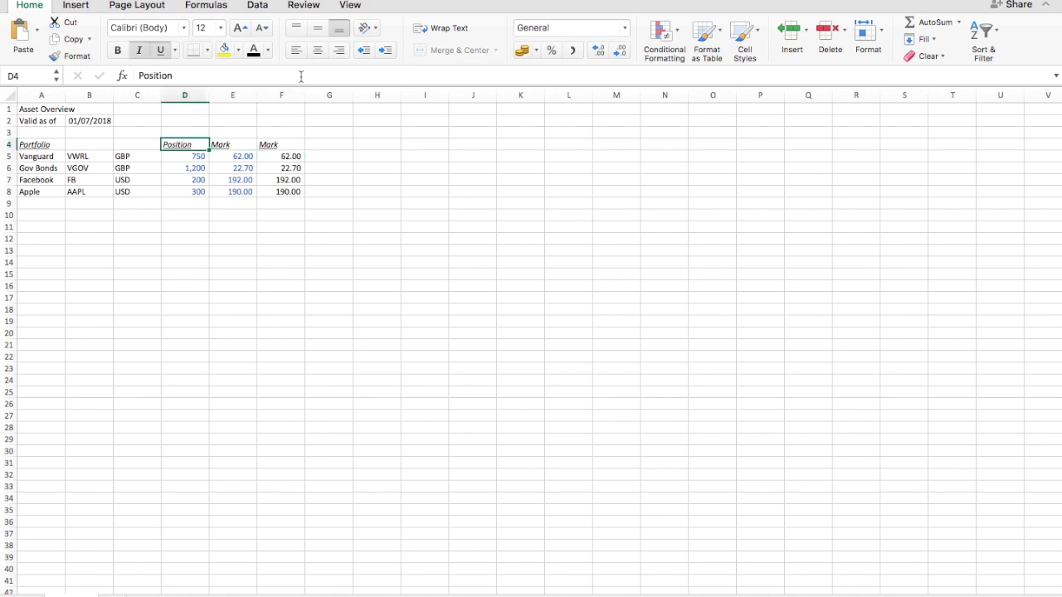
pyautogui.press('Right')
pyautogui.press('Right')
pyautogui.press('Down')
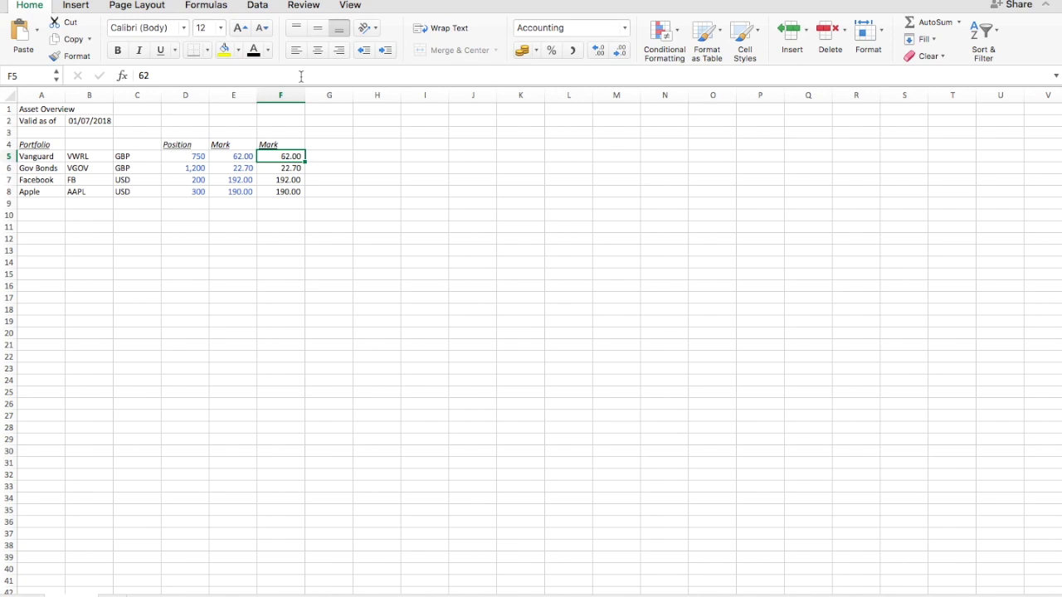
# Step: Rename the copied header in F4 to Local
pyautogui.press('Up')
pyautogui.write('Oc')
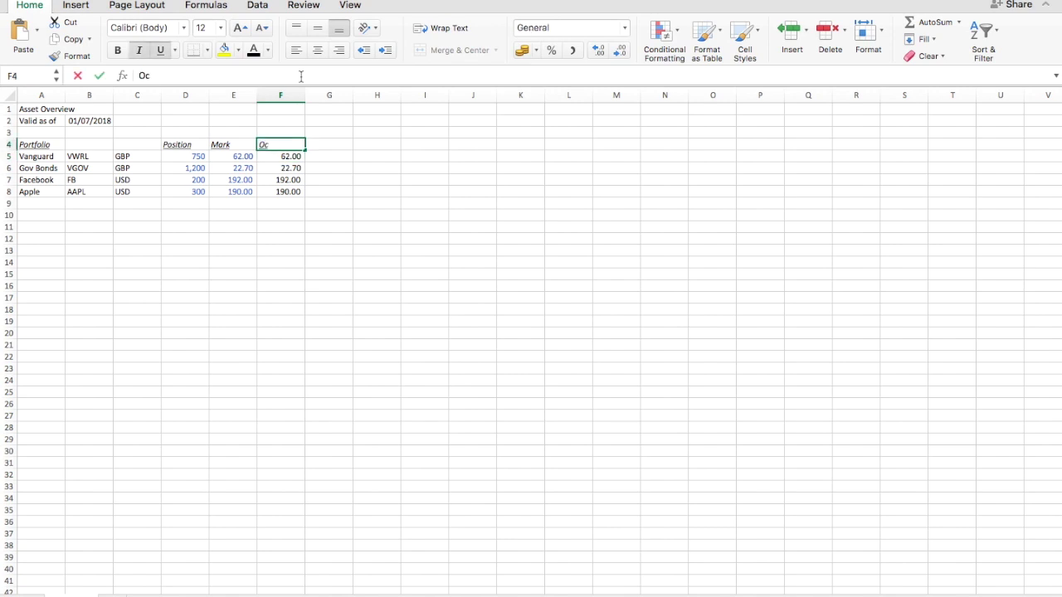
pyautogui.press('BackSpace')
pyautogui.press('BackSpace')
pyautogui.write('Local')
pyautogui.press('Return')
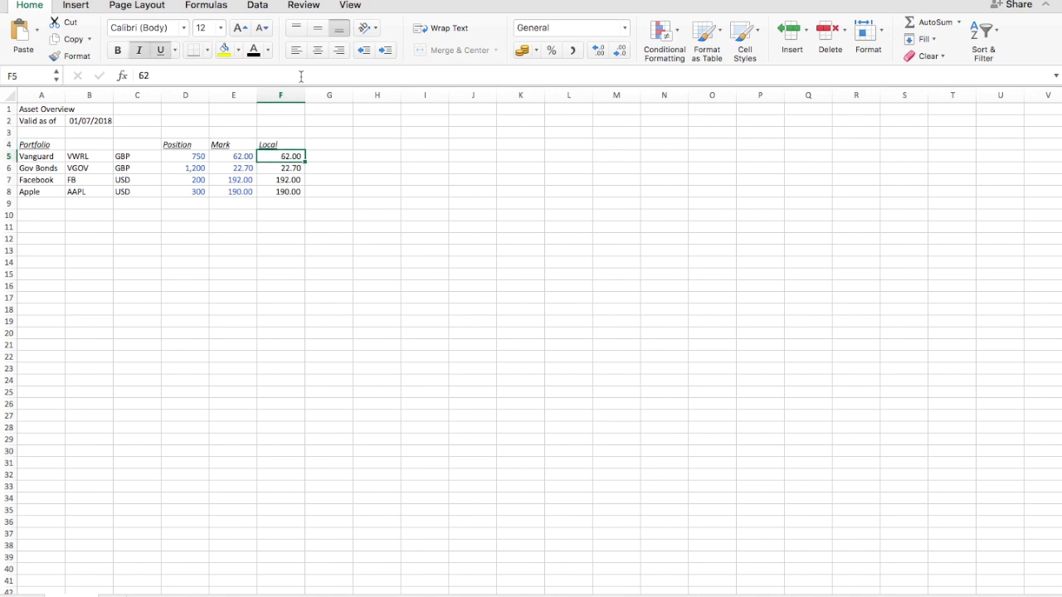
# Step: Compute Local as Position times Mark for all four holdings, shown without decimals
pyautogui.write('=')
pyautogui.press('Left')
pyautogui.press('Left')
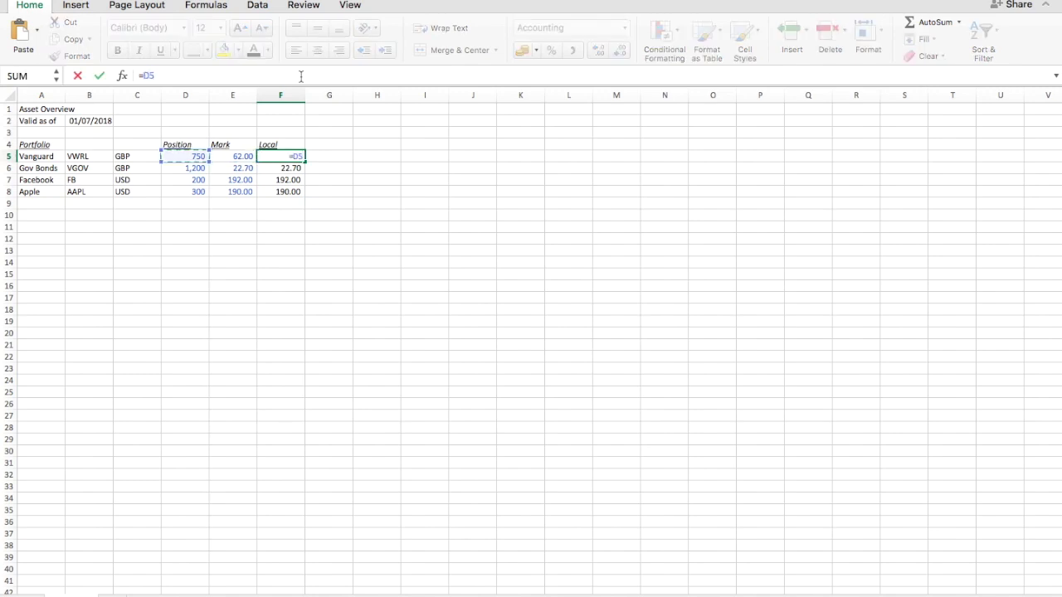
pyautogui.write('*')
pyautogui.press('Left')
pyautogui.press('Return')
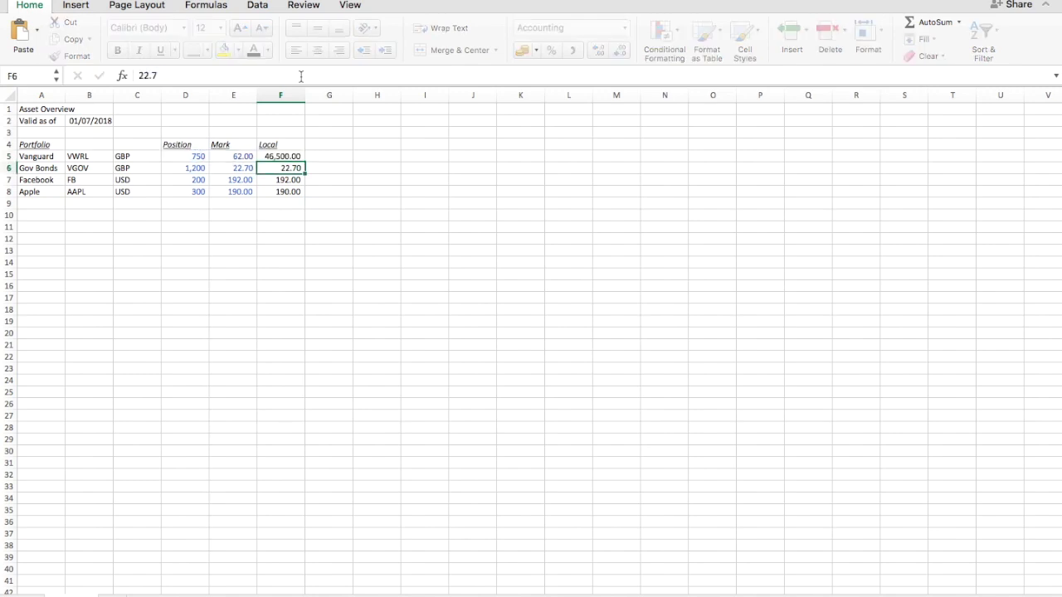
pyautogui.press('Up')
pyautogui.press('super+c')
pyautogui.hotkey('shift', 'Down')
pyautogui.hotkey('shift', 'Down')
pyautogui.hotkey('shift', 'Down')
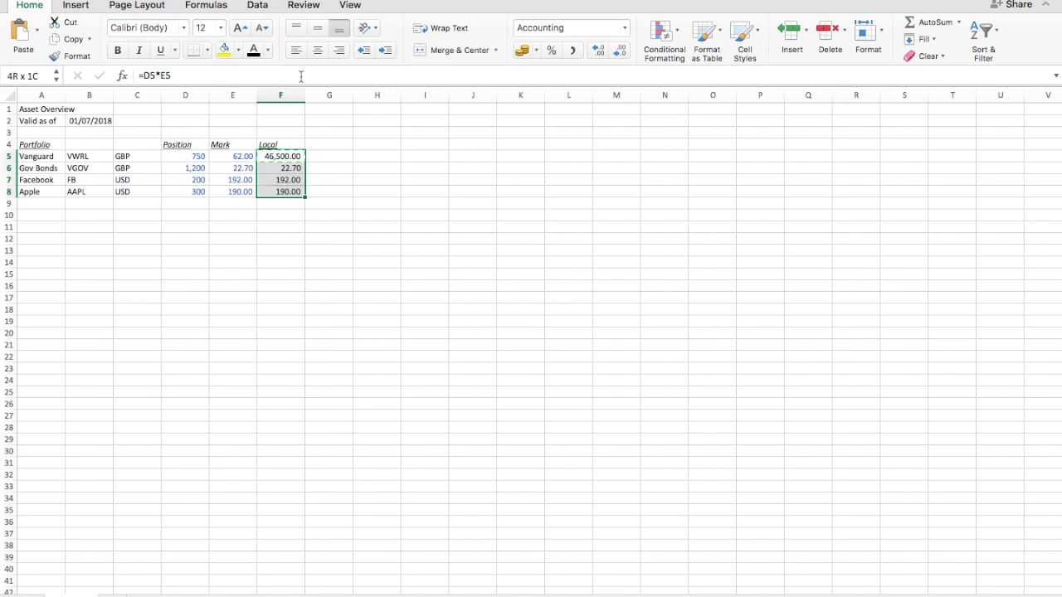
pyautogui.press('Return')
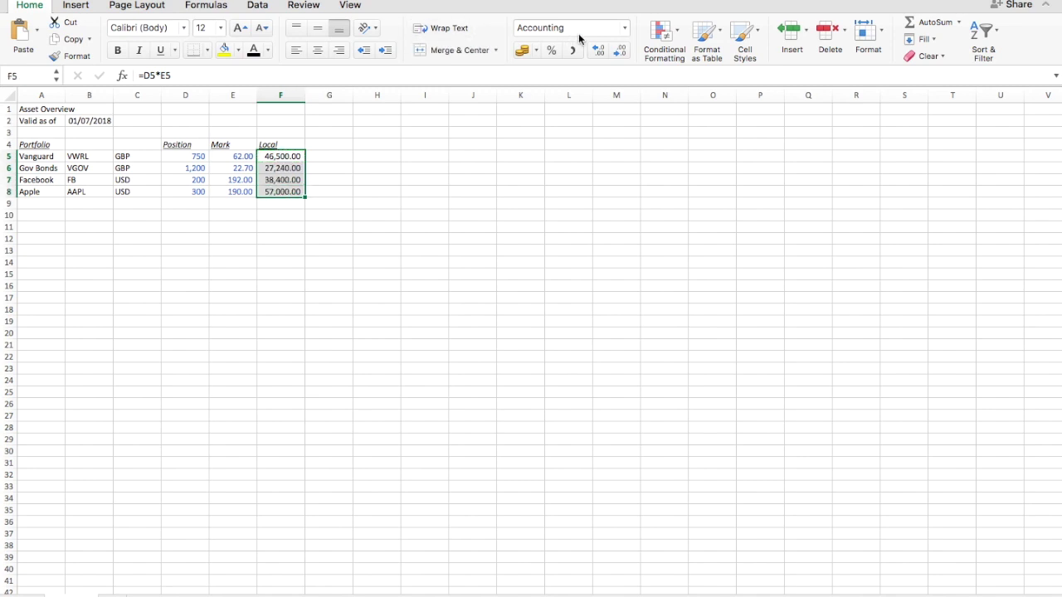
pyautogui.click(621, 53)
pyautogui.click(621, 53)
# Step: Select the Mark header and the Vanguard mark in E4:E5
pyautogui.press('Left')
pyautogui.press('Up')
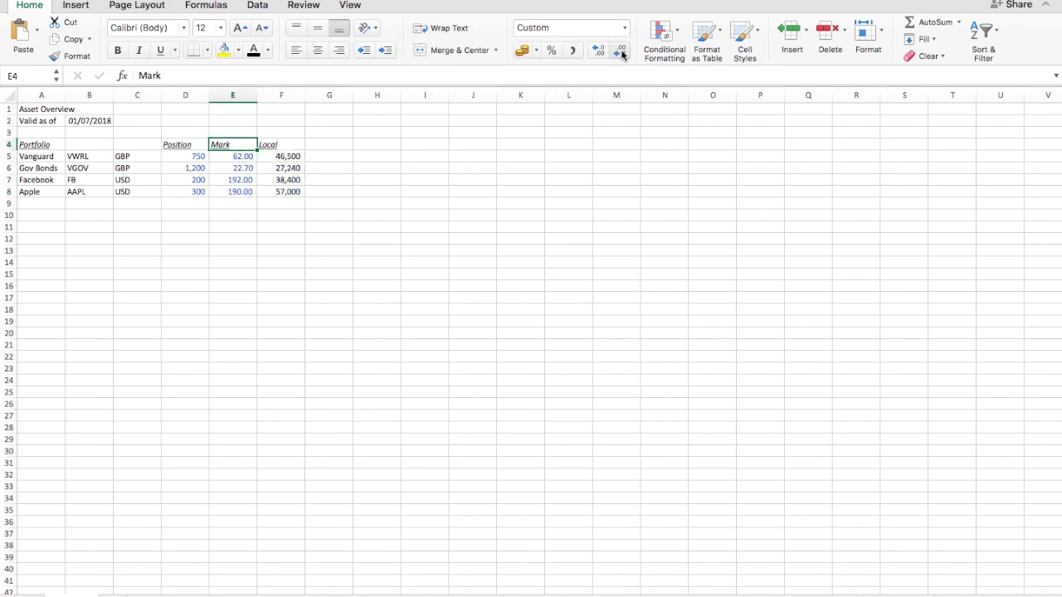
pyautogui.press('Left')
pyautogui.press('Right')
pyautogui.press('Right')
pyautogui.press('Left')
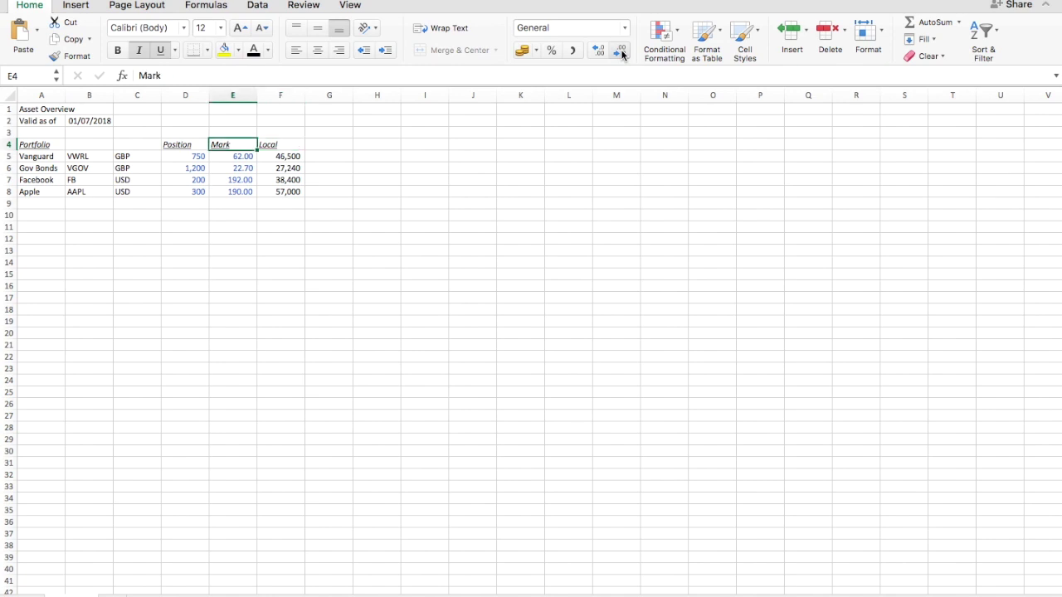
pyautogui.hotkey('shift', 'Down')
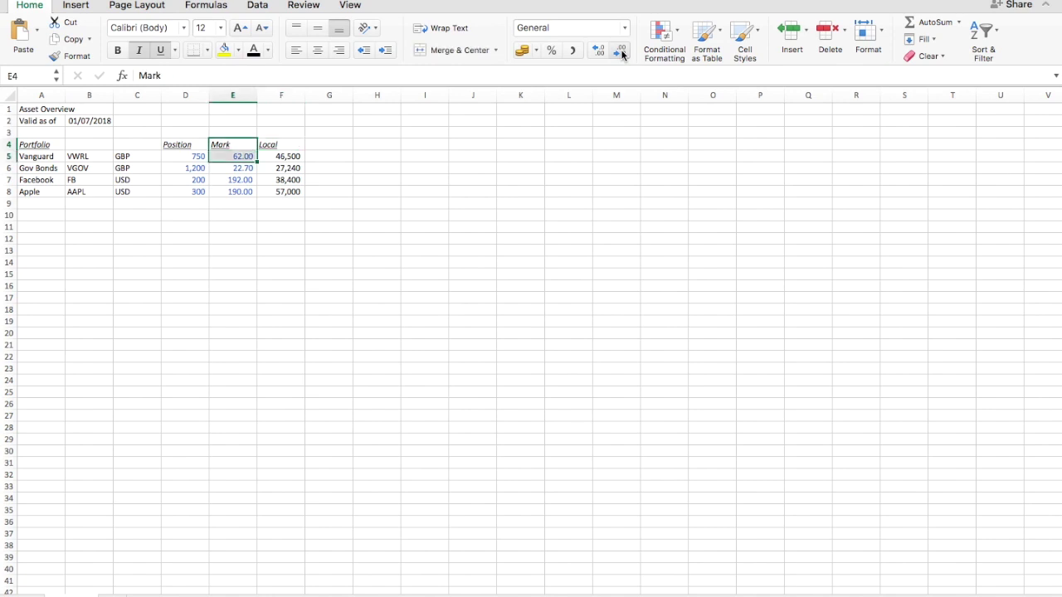
# Step: Add GBP and Note headers in G4 and H4, styled like the Local header
pyautogui.press('Right')
pyautogui.press('Right')
pyautogui.press('Left')
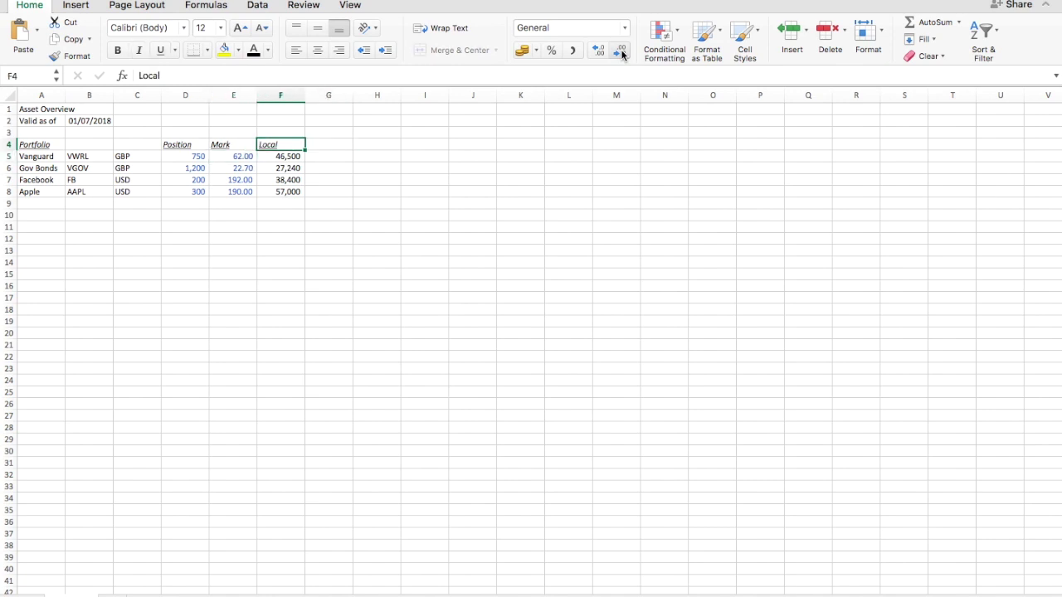
pyautogui.press('Left')
pyautogui.press('Left')
pyautogui.press('Right')
pyautogui.press('Right')
pyautogui.press('super+c')
pyautogui.press('Right')
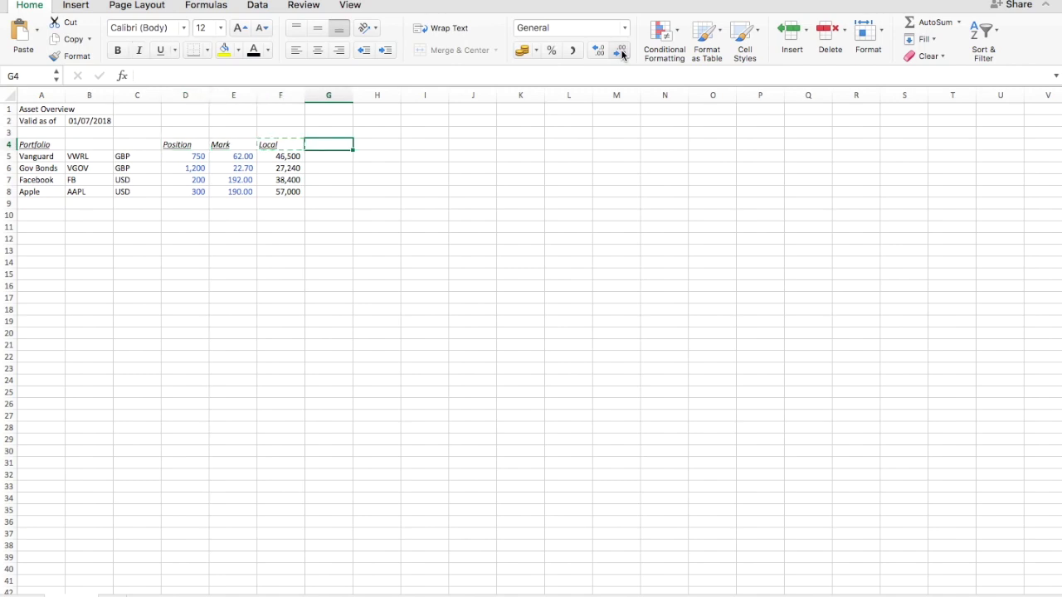
pyautogui.press('super+v')
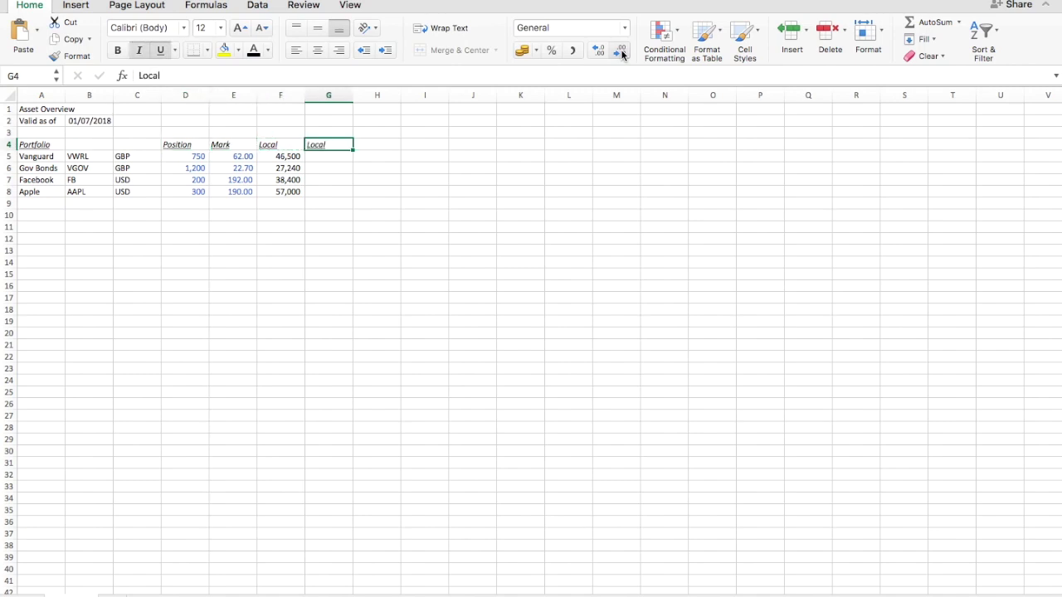
pyautogui.write('GBP')
pyautogui.press('Return')
pyautogui.press('Up')
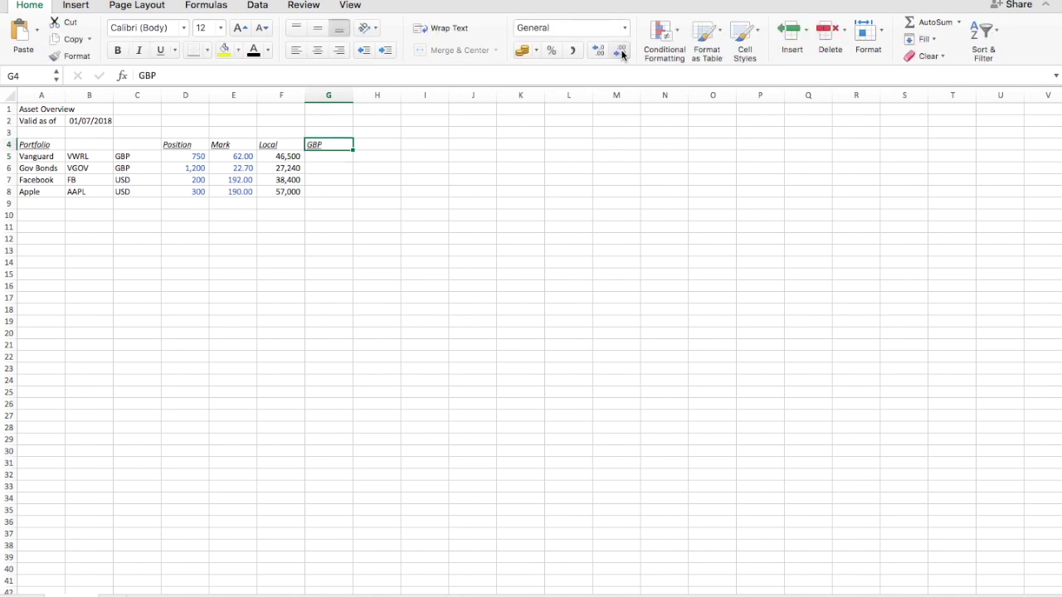
pyautogui.press('super+c')
pyautogui.press('Right')
pyautogui.press('super+v')
pyautogui.write('Note')
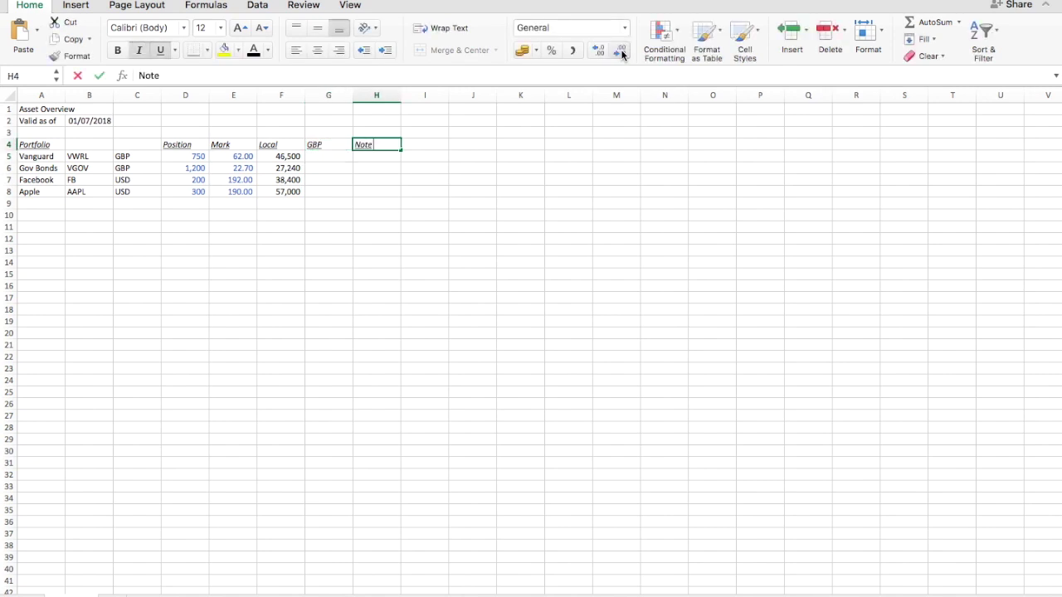
pyautogui.press('Return')
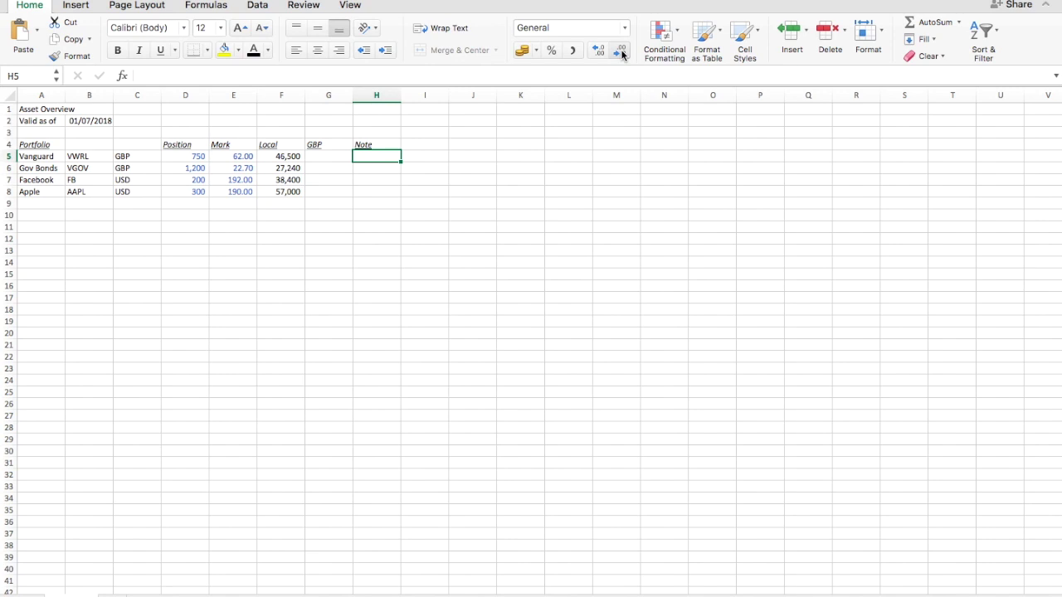
# Step: Write notes 'Pension - cant be unwound unless retirement or death', 'Tax free account', 'bought XXX', 'bought YYY'
pyautogui.write('Pension -')
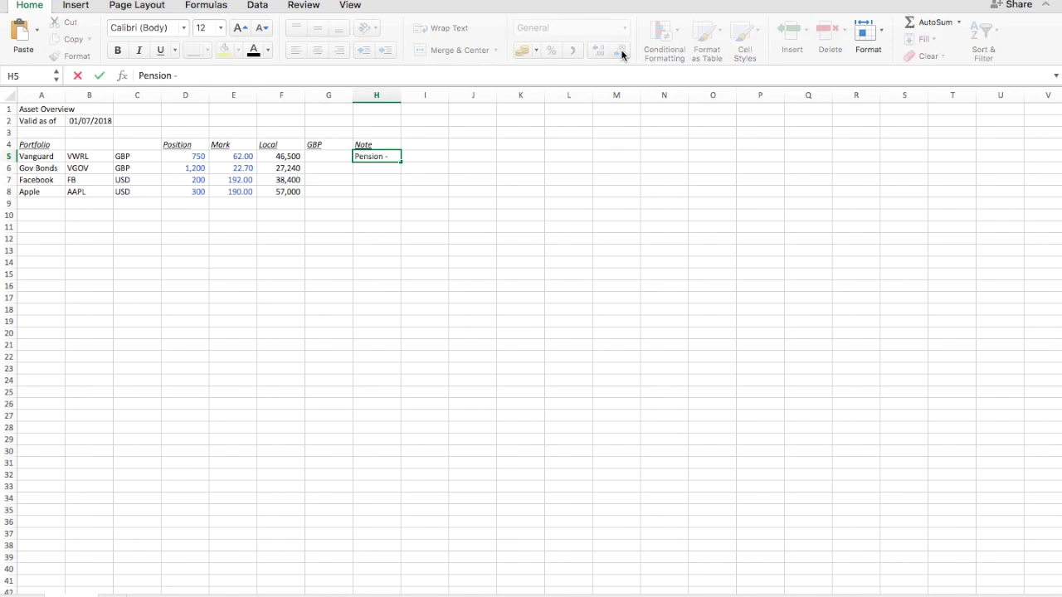
pyautogui.write(' cant be unwound u')
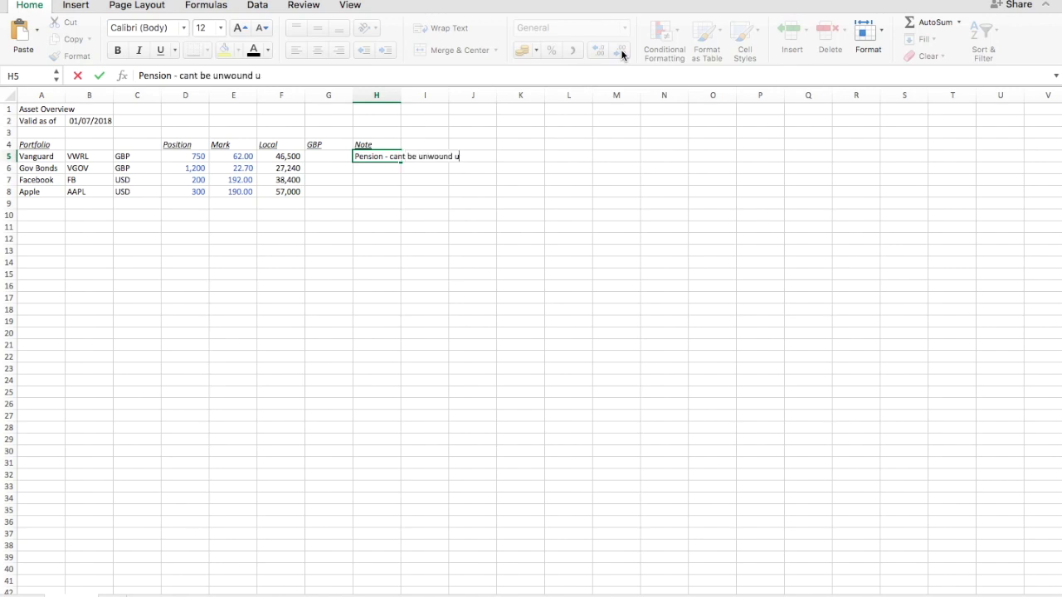
pyautogui.write('nless retire')
pyautogui.press('BackSpace')
pyautogui.press('BackSpace')
pyautogui.press('BackSpace')
pyautogui.write('irement')
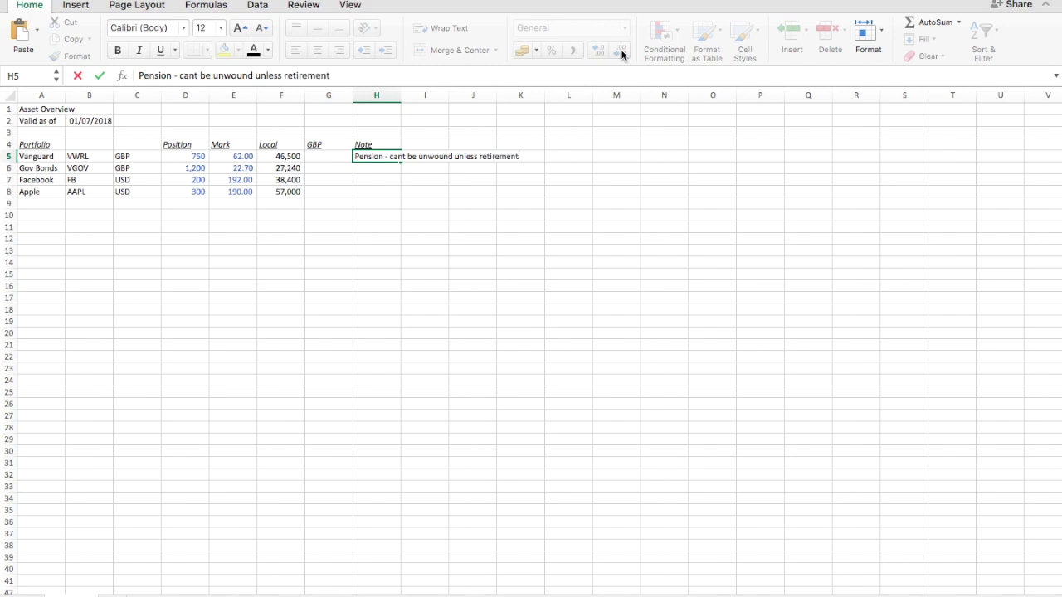
pyautogui.write(' or death')
pyautogui.press('Return')
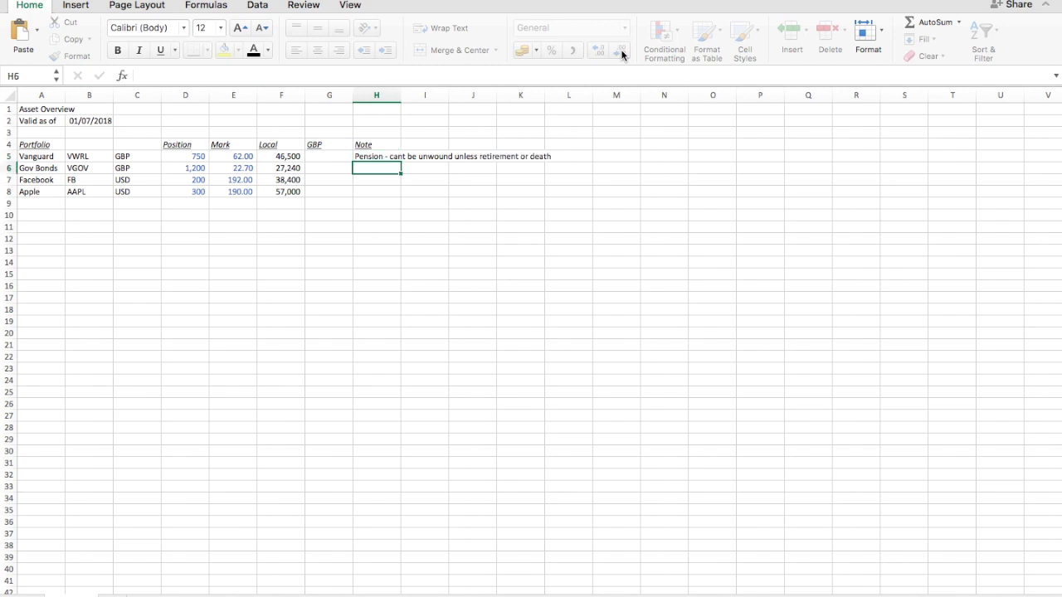
pyautogui.write('Tax')
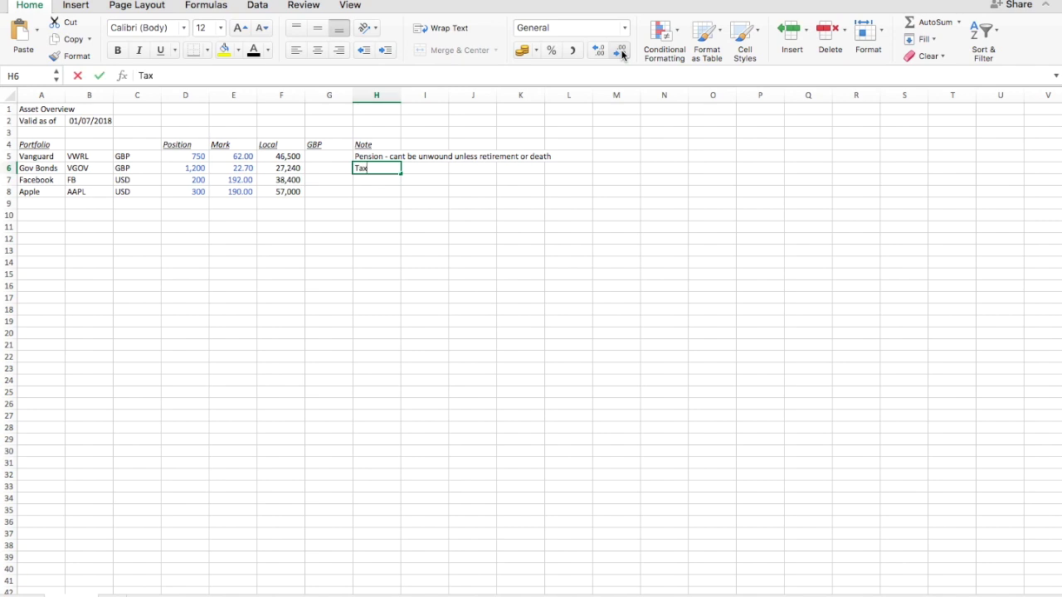
pyautogui.write(' free account')
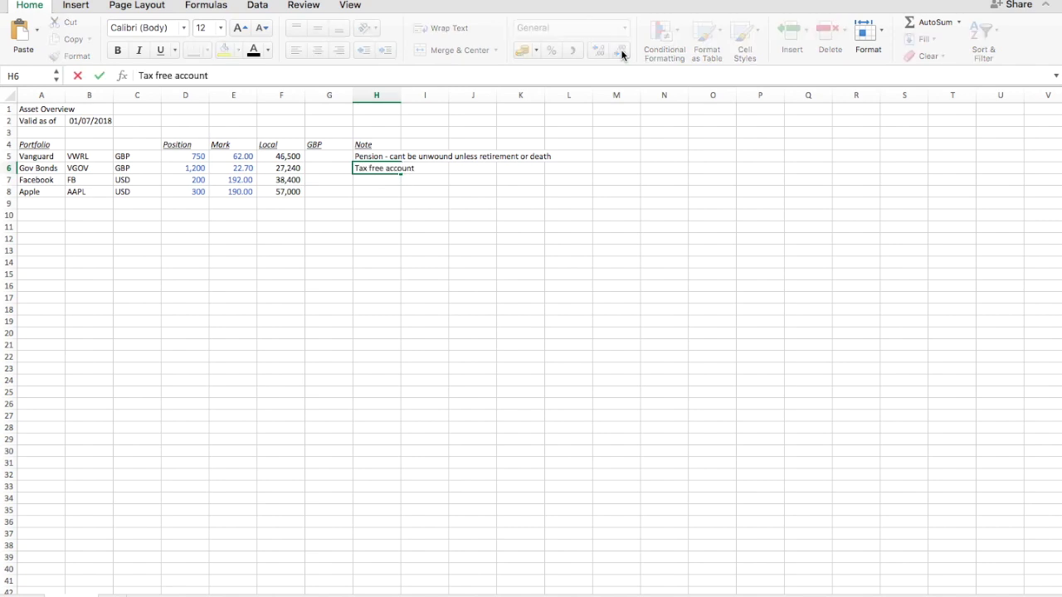
pyautogui.press('Return')
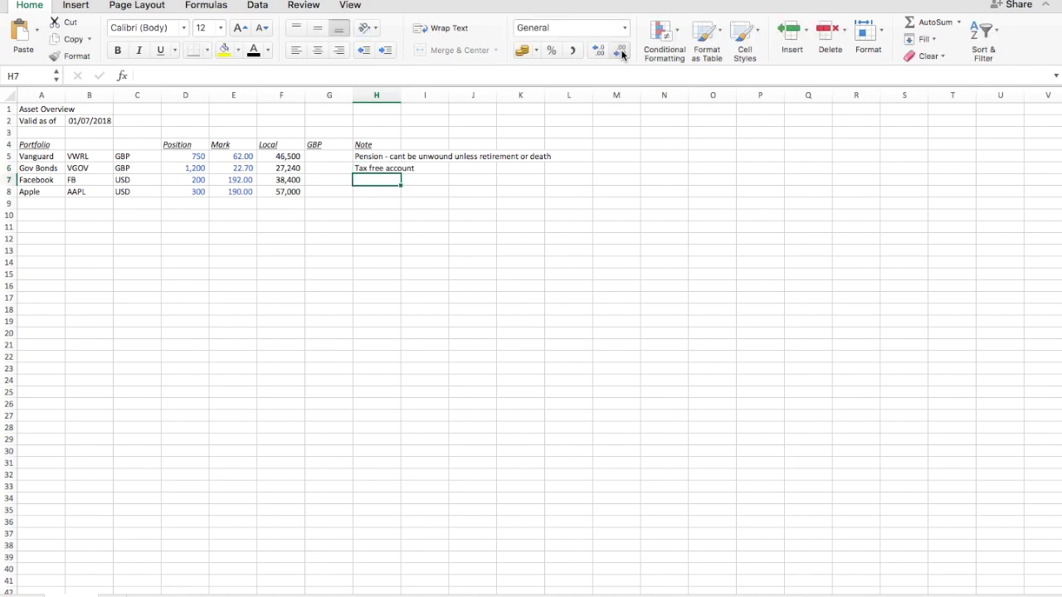
pyautogui.write('bought')
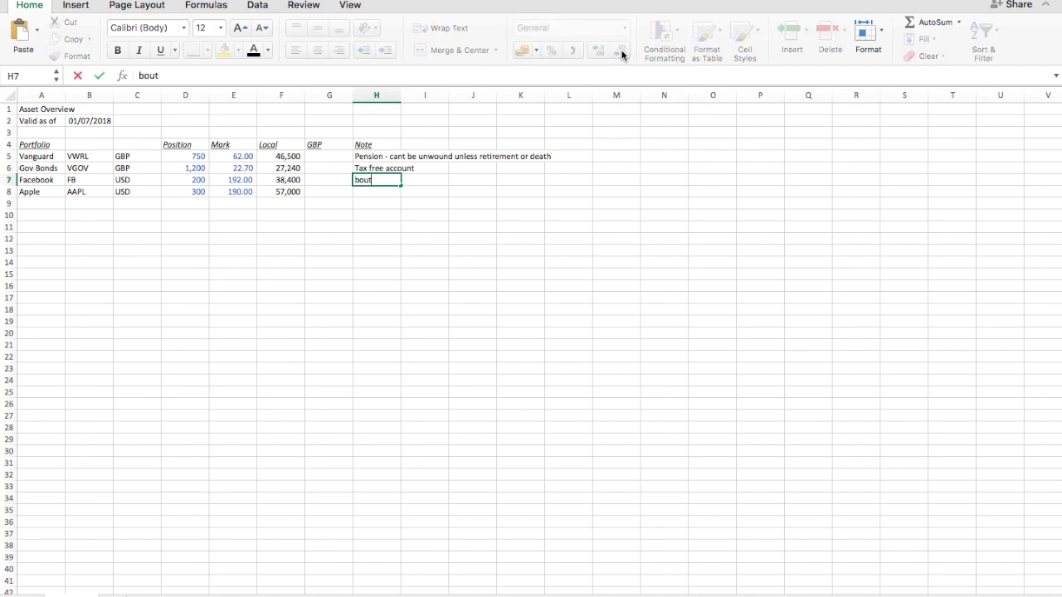
pyautogui.write(' XXX')
pyautogui.press('Return')
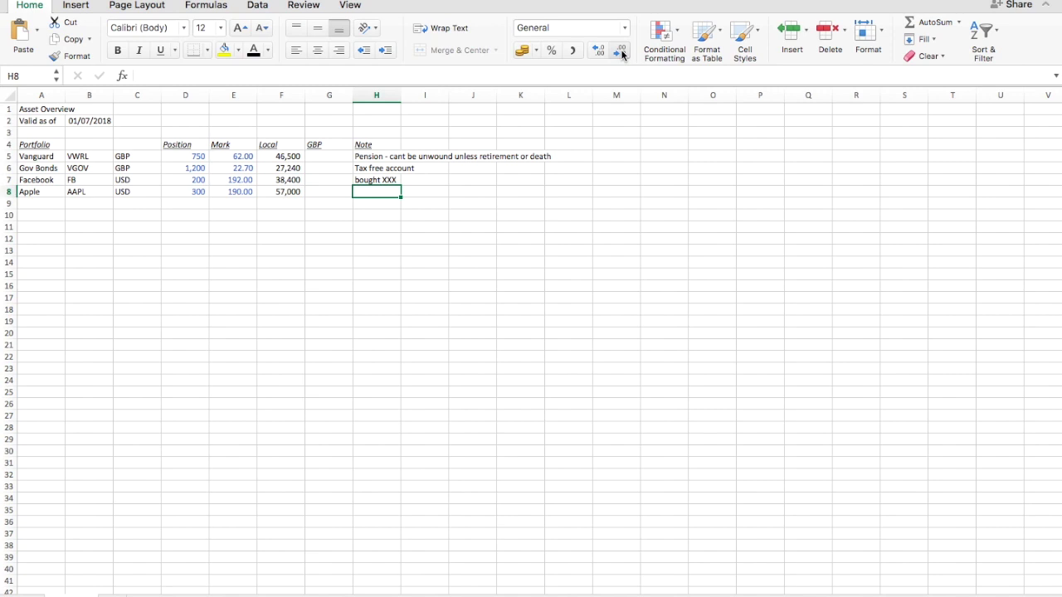
pyautogui.write('bought ')
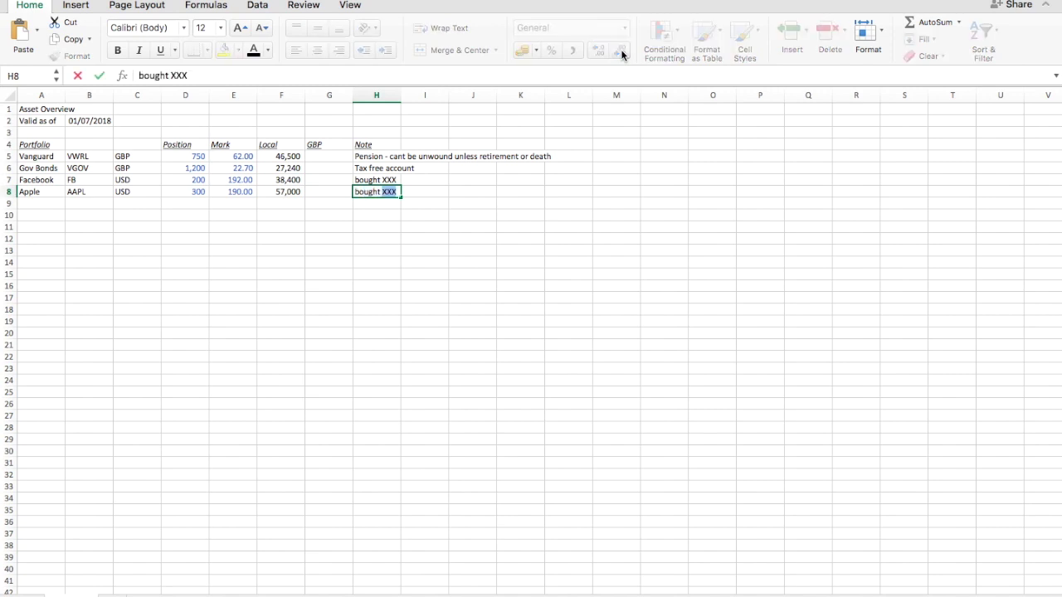
pyautogui.write('YYY')
# Step: Enter a GBP label and 1.33 rate in J7:K7, with the rate coloured blue
pyautogui.press('Return')
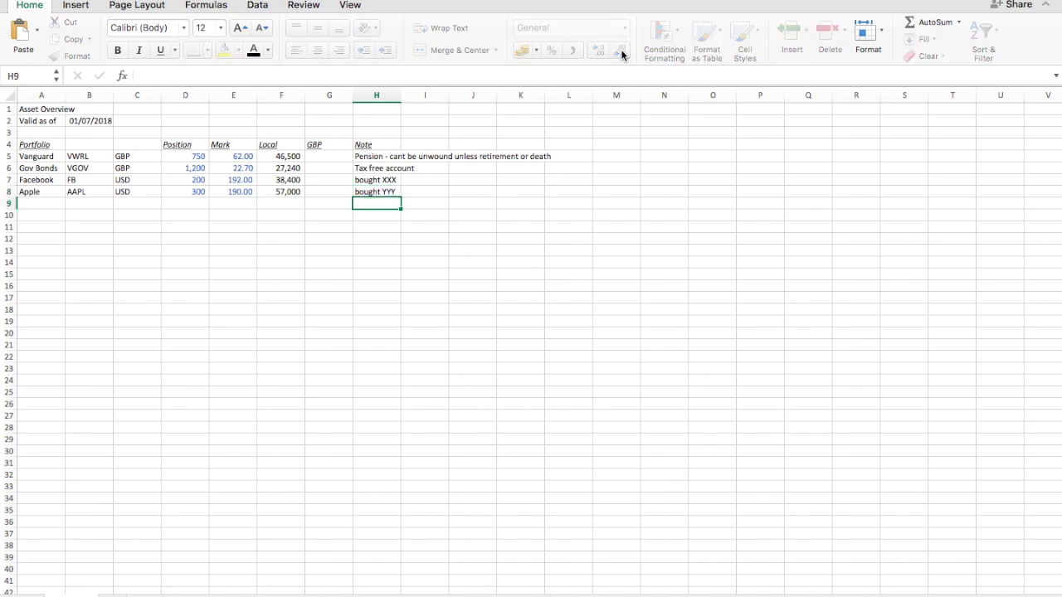
pyautogui.press('Up')
pyautogui.press('Up')
pyautogui.press('Right')
pyautogui.press('Right')
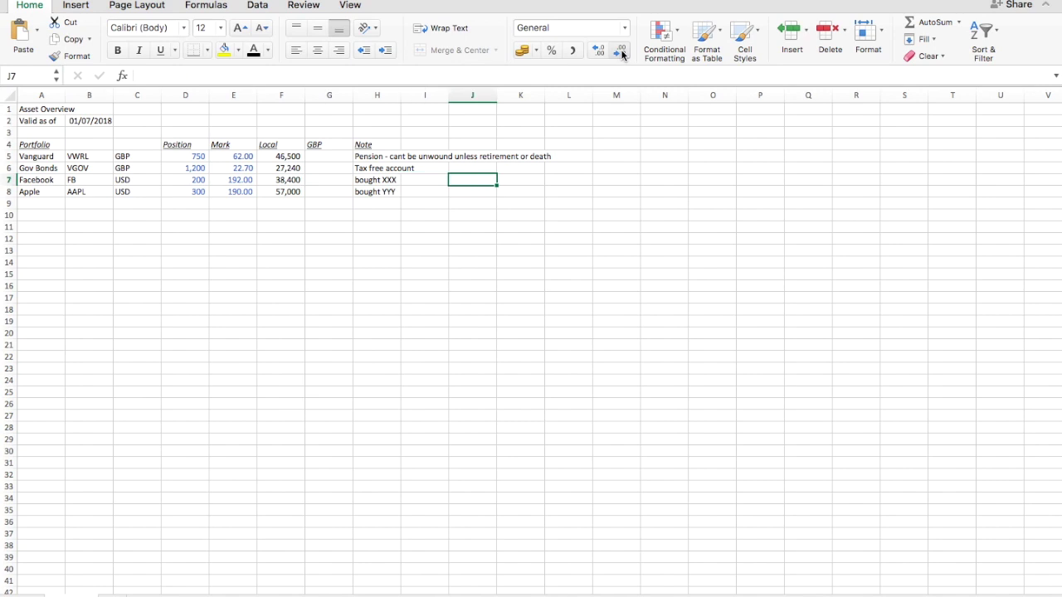
pyautogui.write('GBP')
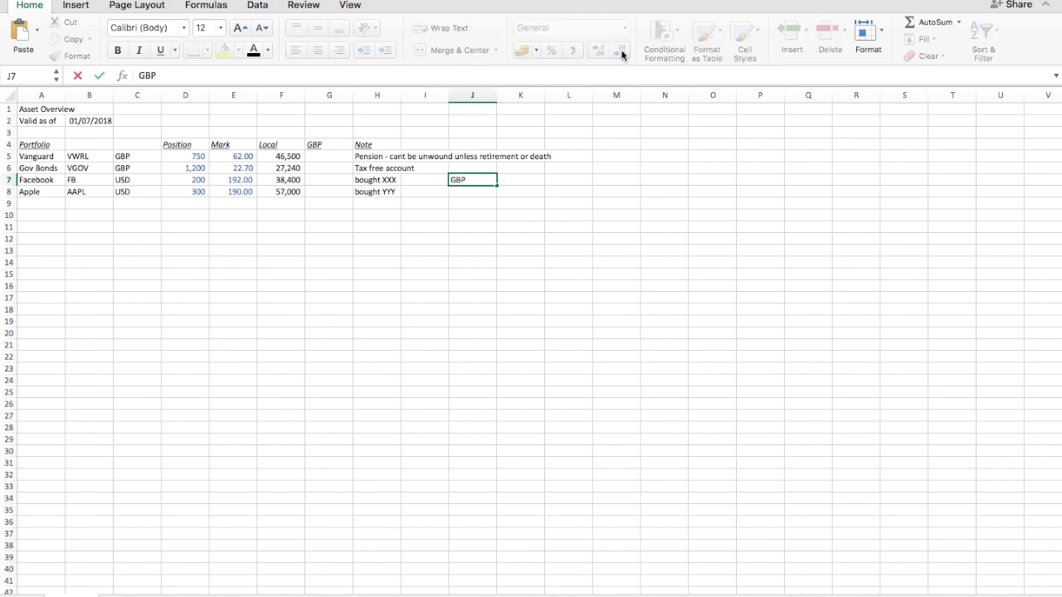
pyautogui.press('Tab')
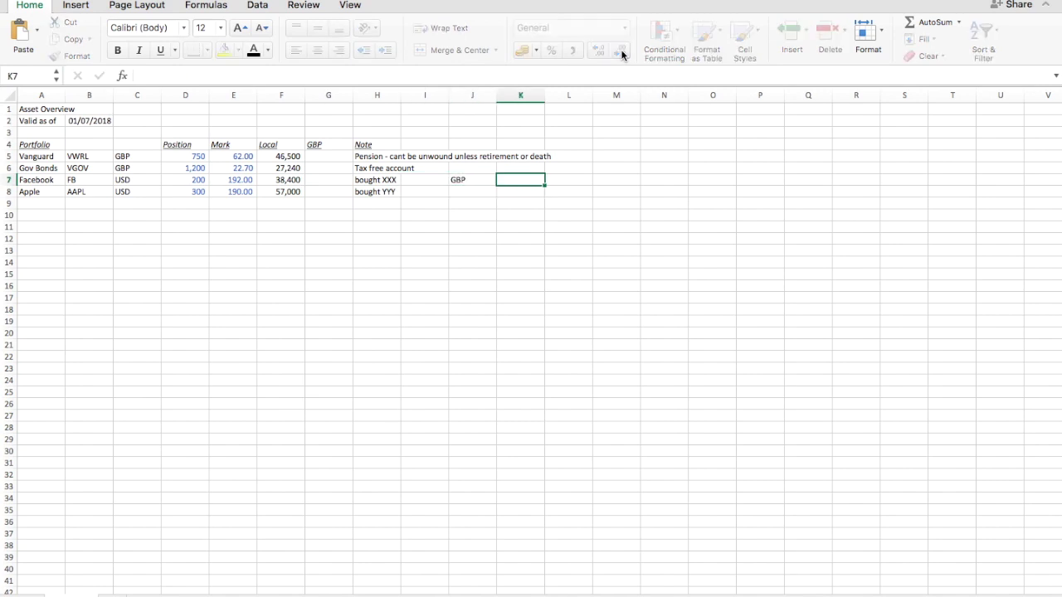
pyautogui.write('1.33')
pyautogui.press('Return')
pyautogui.press('Up')
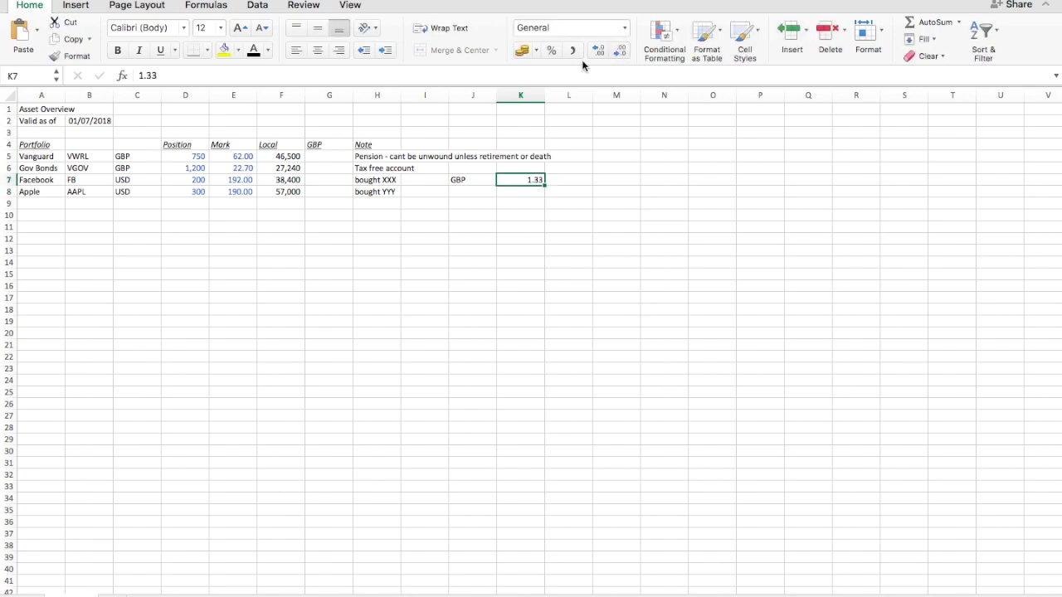
pyautogui.click(267, 50)
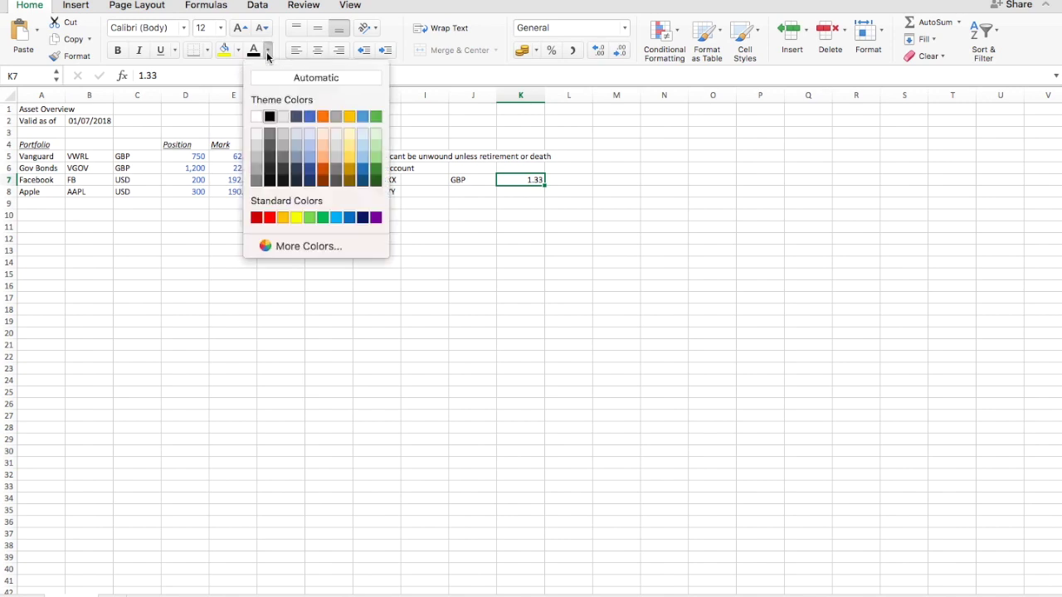
pyautogui.click(309, 116)
# Step: Copy the GBP label and rate into row 8, linking K8 to K7 in black
pyautogui.hotkey('shift', 'Left')
pyautogui.press('super+c')
pyautogui.press('Down')
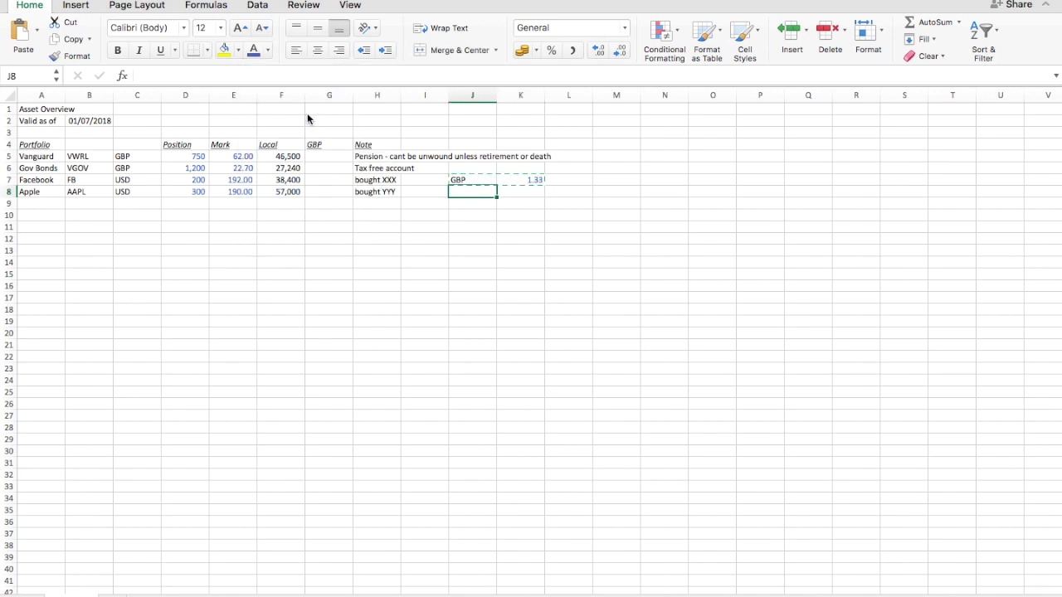
pyautogui.press('super+v')
pyautogui.press('Right')
pyautogui.write('=')
pyautogui.press('Up')
pyautogui.press('Return')
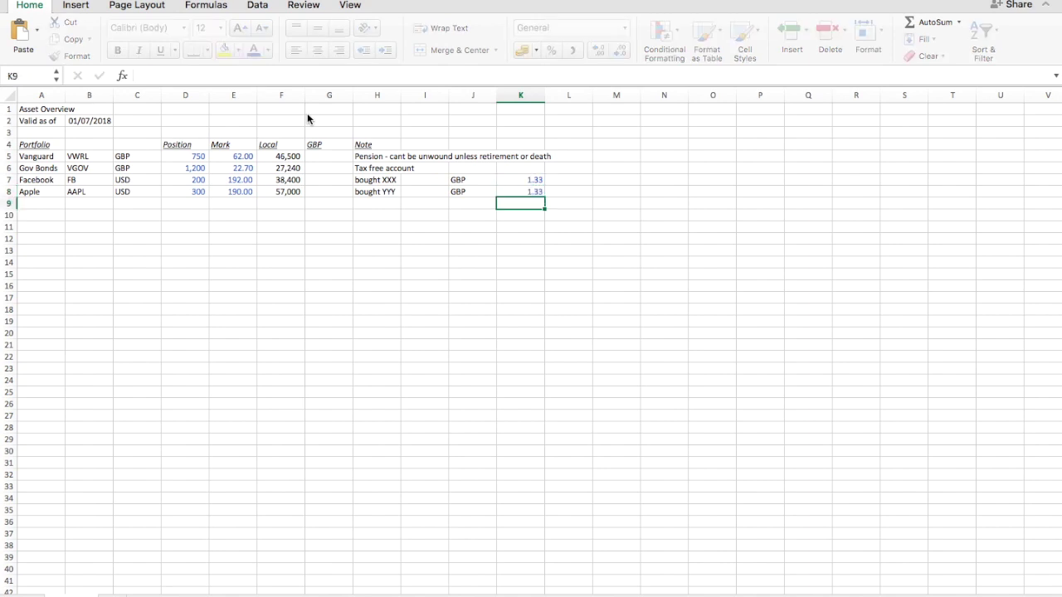
pyautogui.press('Up')
pyautogui.click(267, 50)
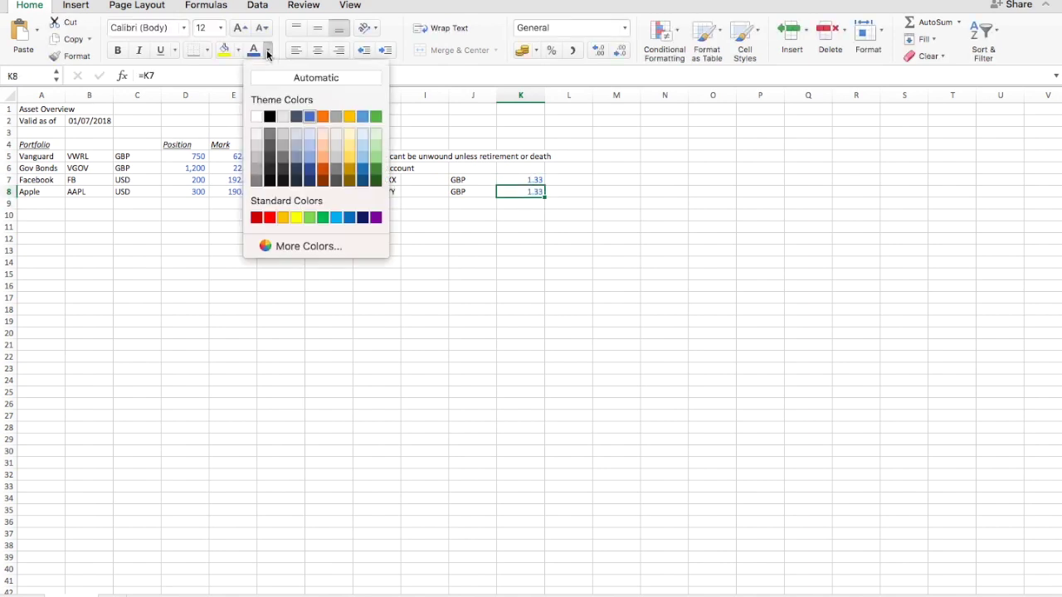
pyautogui.click(271, 117)
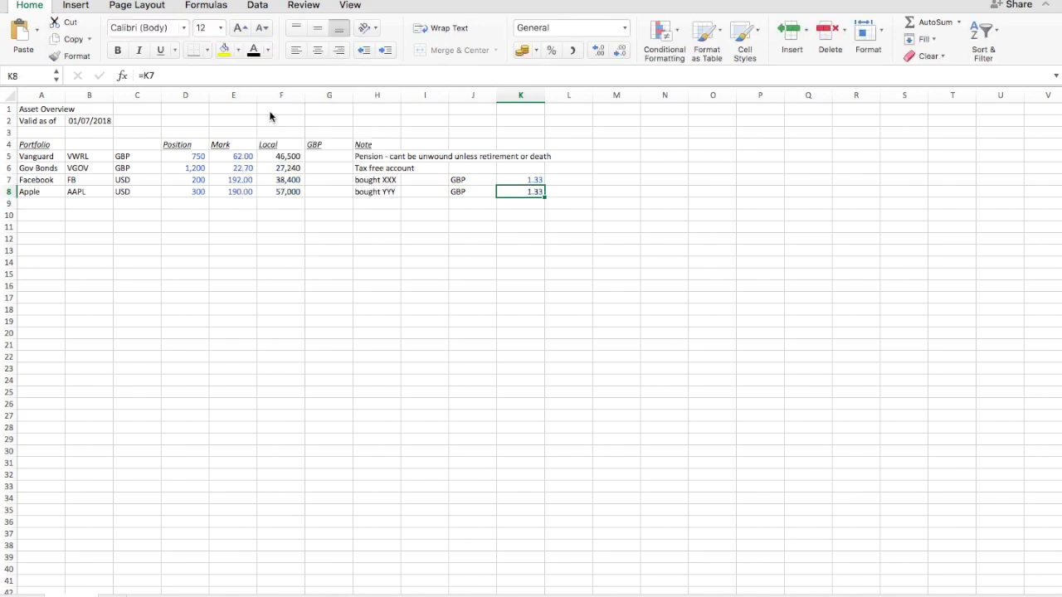
# Step: Try dividing the Facebook local value in F7 by K7, then restore the original formula
pyautogui.press('Left')
pyautogui.press('Left')
pyautogui.press('Left')
pyautogui.press('Left')
pyautogui.press('Left')
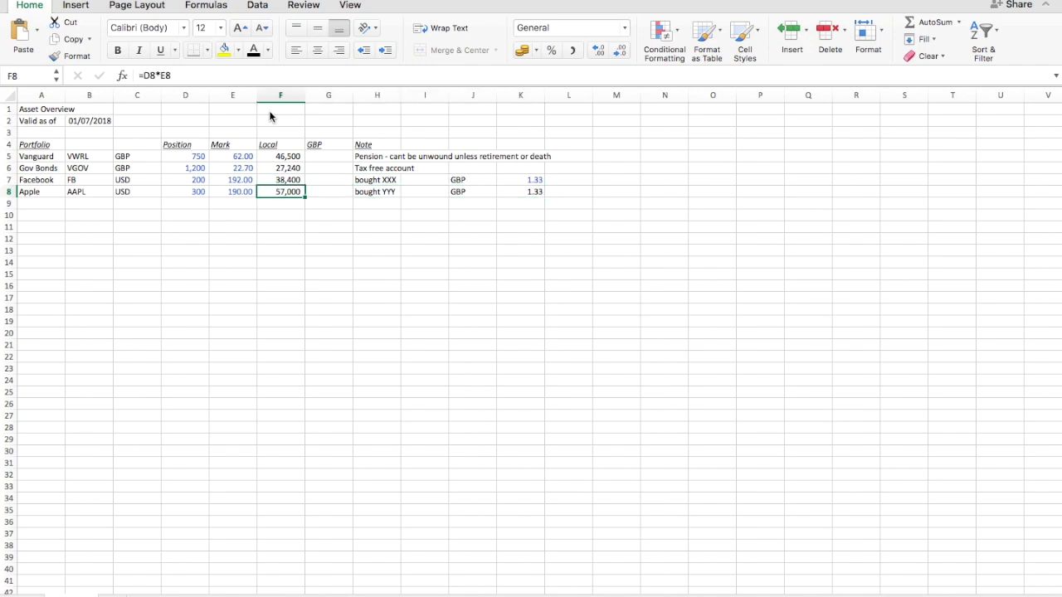
pyautogui.press('Up')
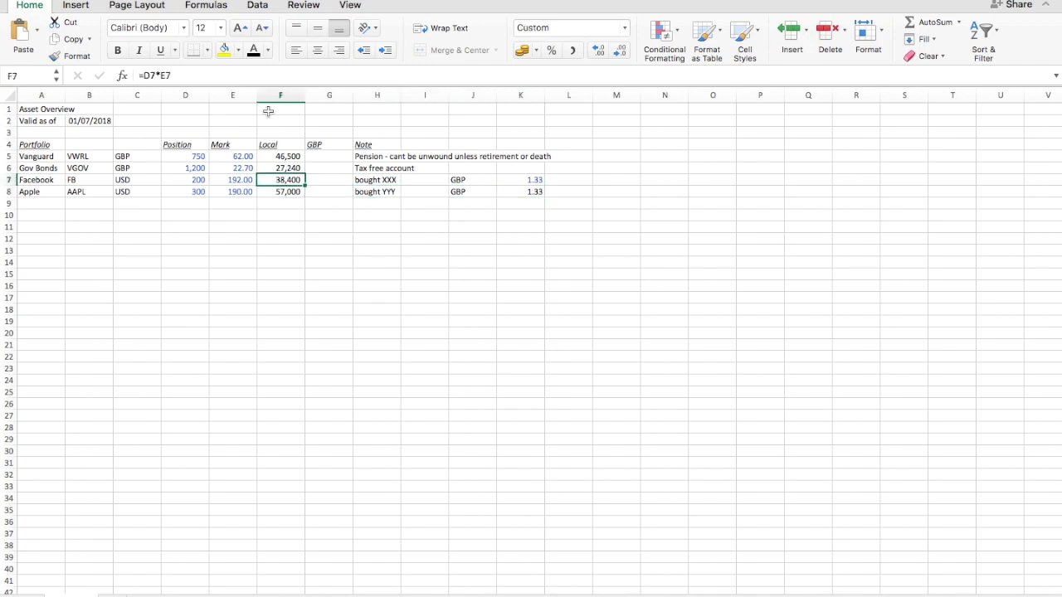
pyautogui.click(220, 75)
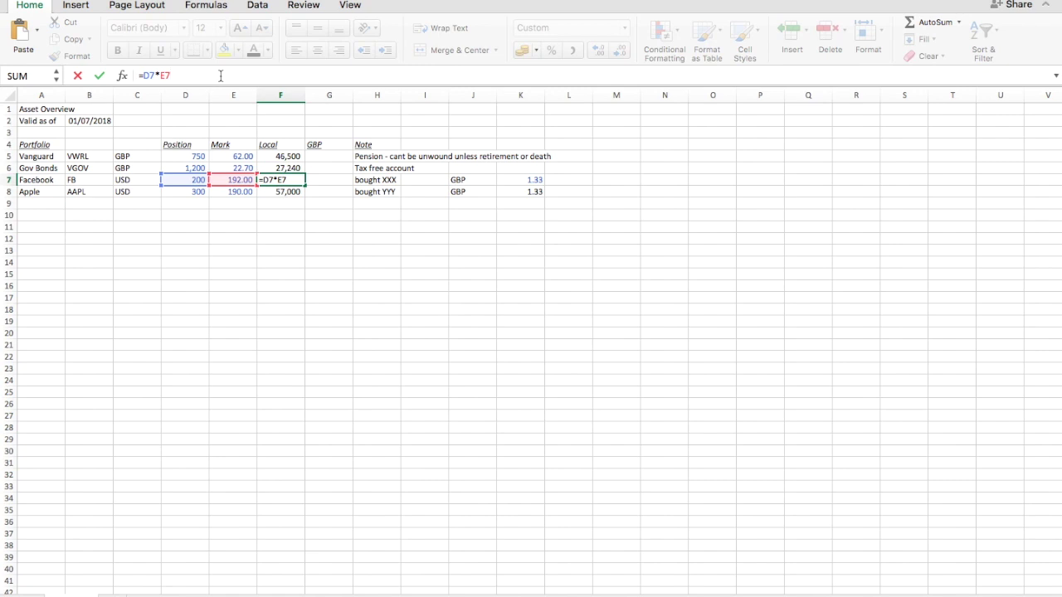
pyautogui.write('/')
pyautogui.click(525, 179)
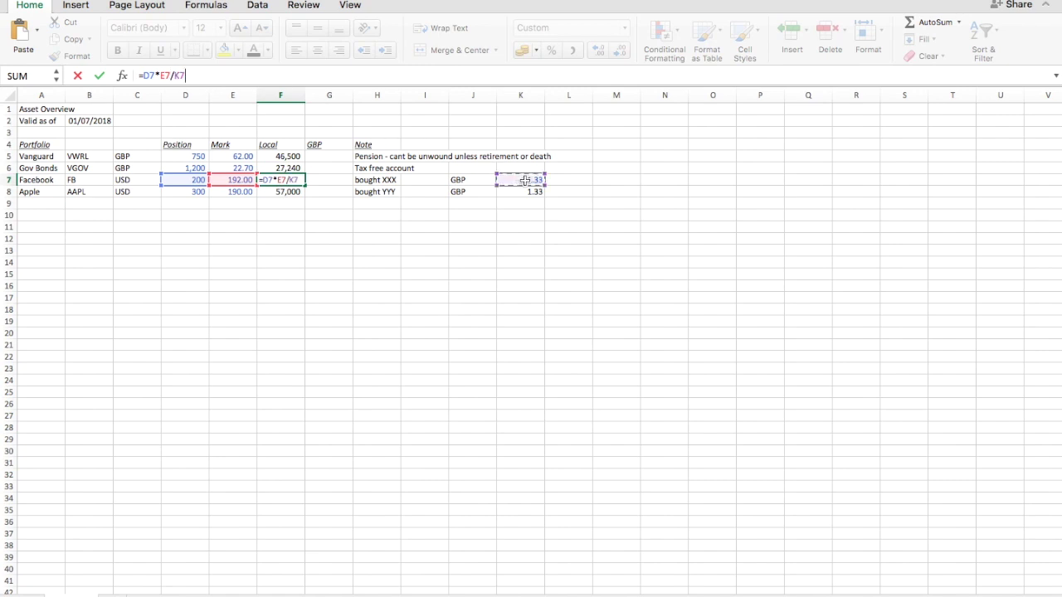
pyautogui.press('Return')
pyautogui.press('super+c')
pyautogui.press('Down')
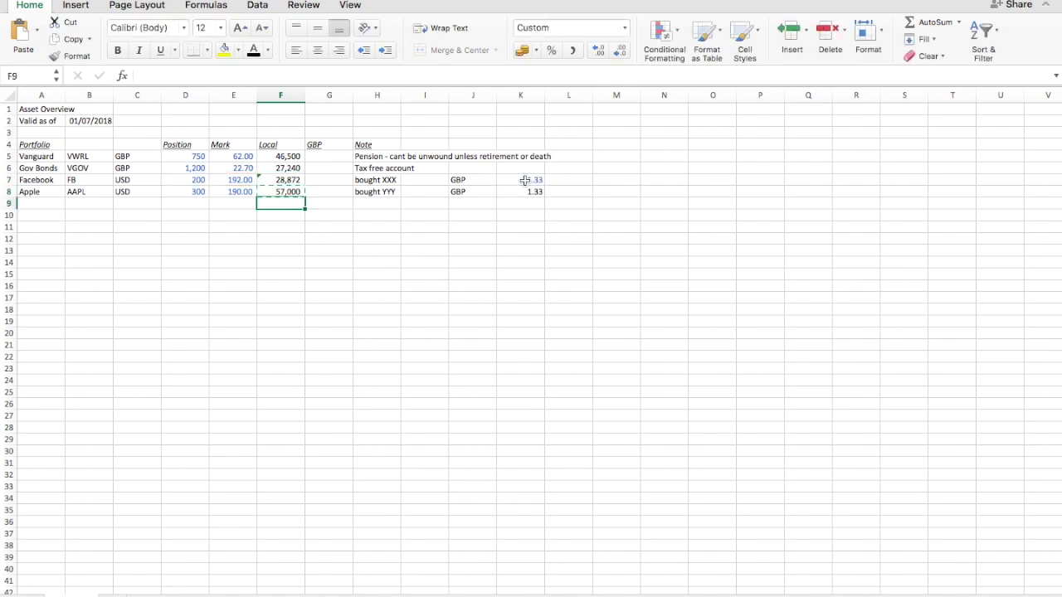
pyautogui.press('Up')
pyautogui.press('Up')
pyautogui.press('super+v')
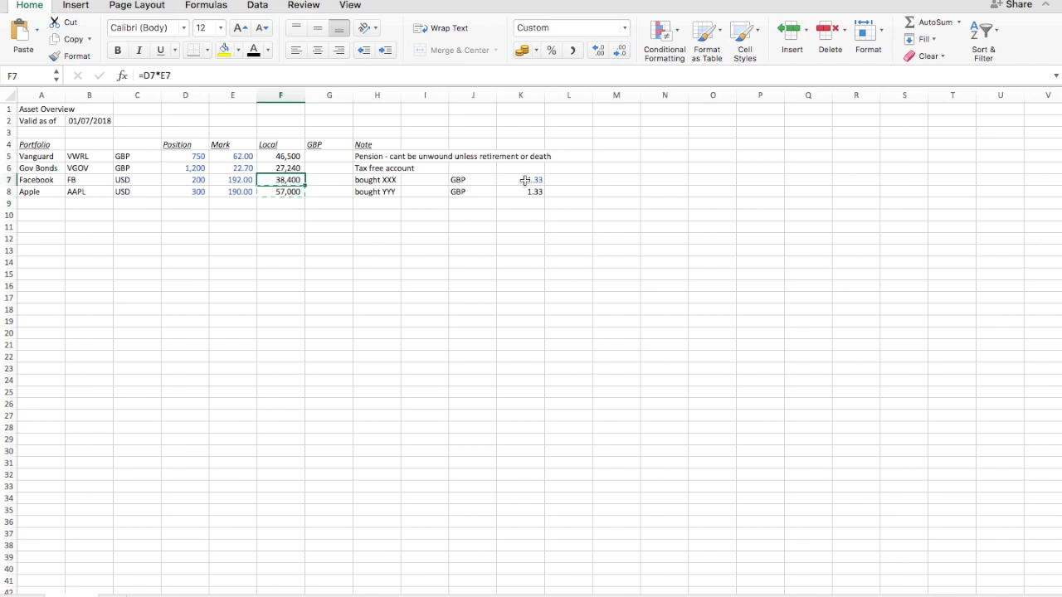
# Step: Link G5 to F5 with =F5 and copy it to G6, showing 27,240
pyautogui.press('Right')
pyautogui.press('Up')
pyautogui.press('Up')
pyautogui.write('=')
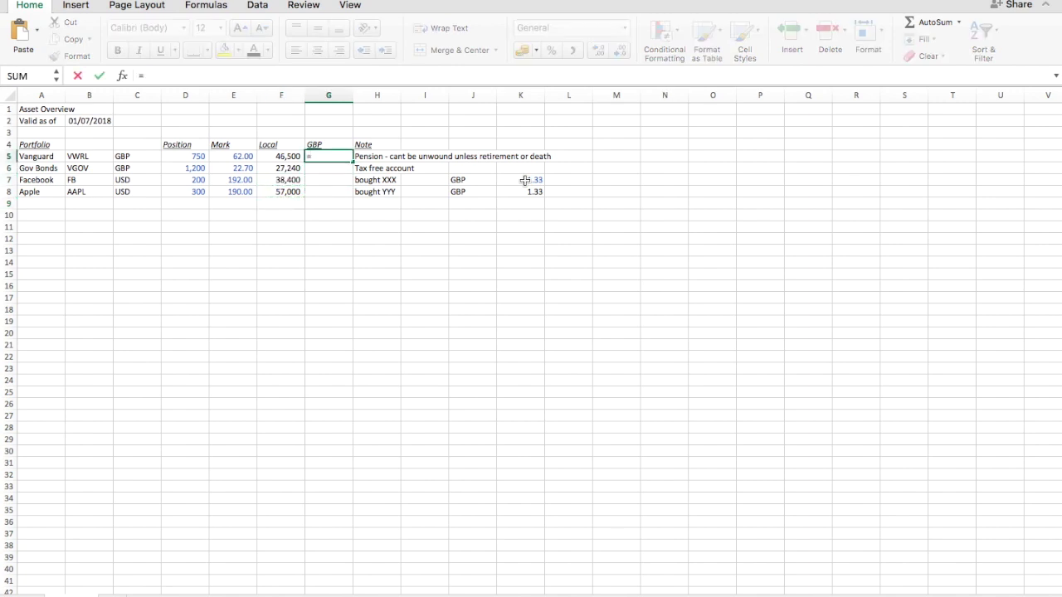
pyautogui.press('Left')
pyautogui.press('Return')
pyautogui.press('Up')
pyautogui.press('super+c')
pyautogui.press('Down')
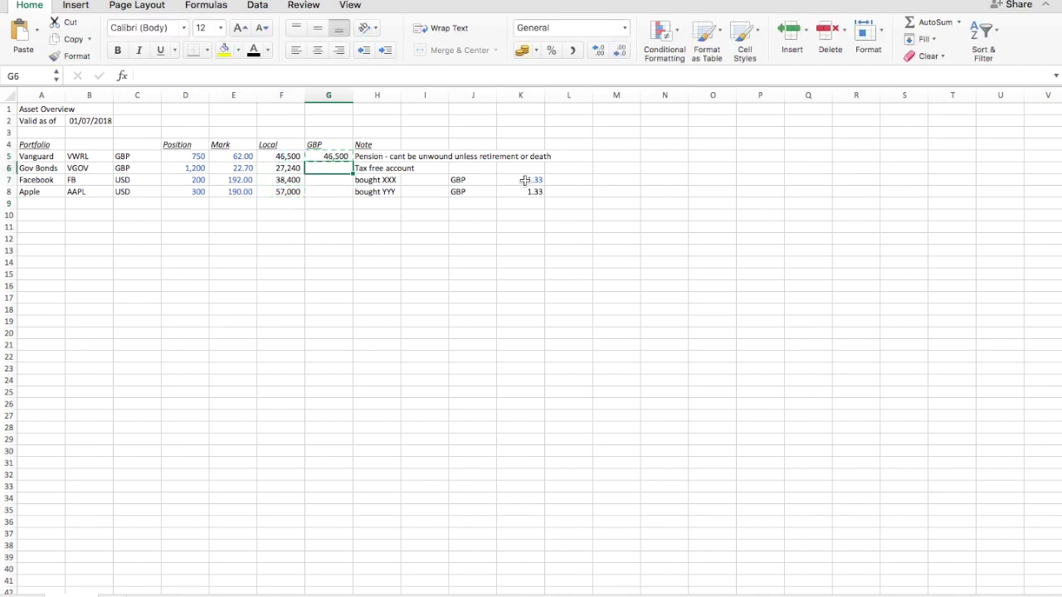
pyautogui.press('super+v')
# Step: Enter =F7/K7 in G7 with no decimals and fill it to G8 (28,872 and 42,857)
pyautogui.press('Down')
pyautogui.write('=')
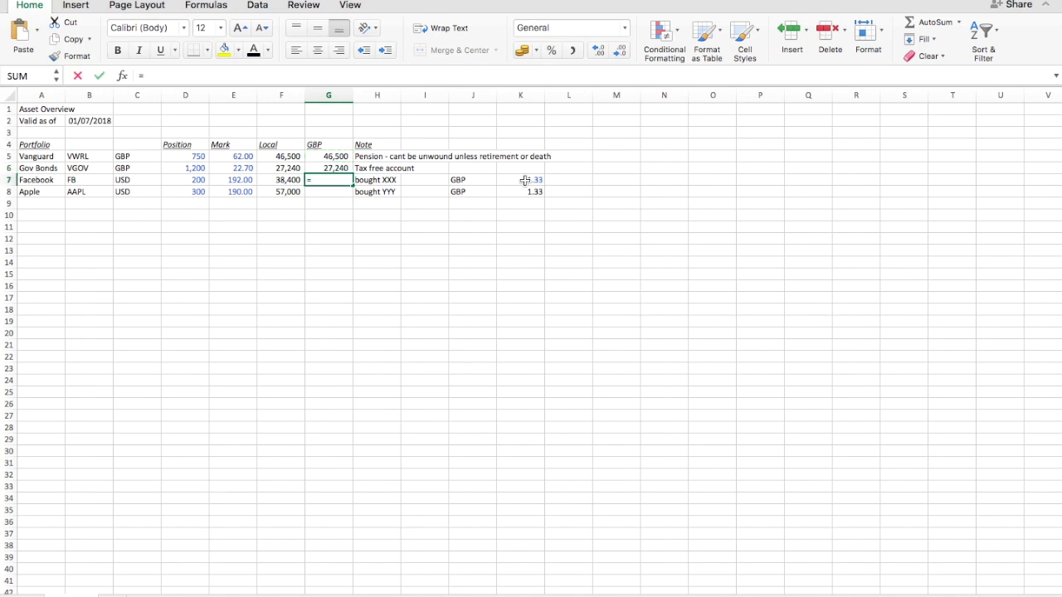
pyautogui.press('Left')
pyautogui.write('/')
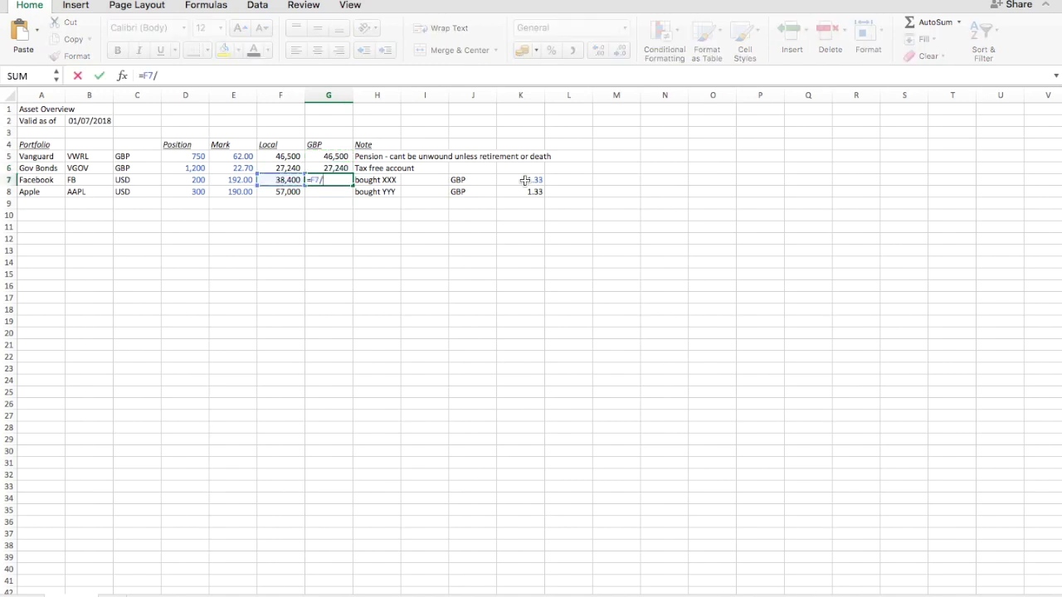
pyautogui.click(534, 180)
pyautogui.press('Return')
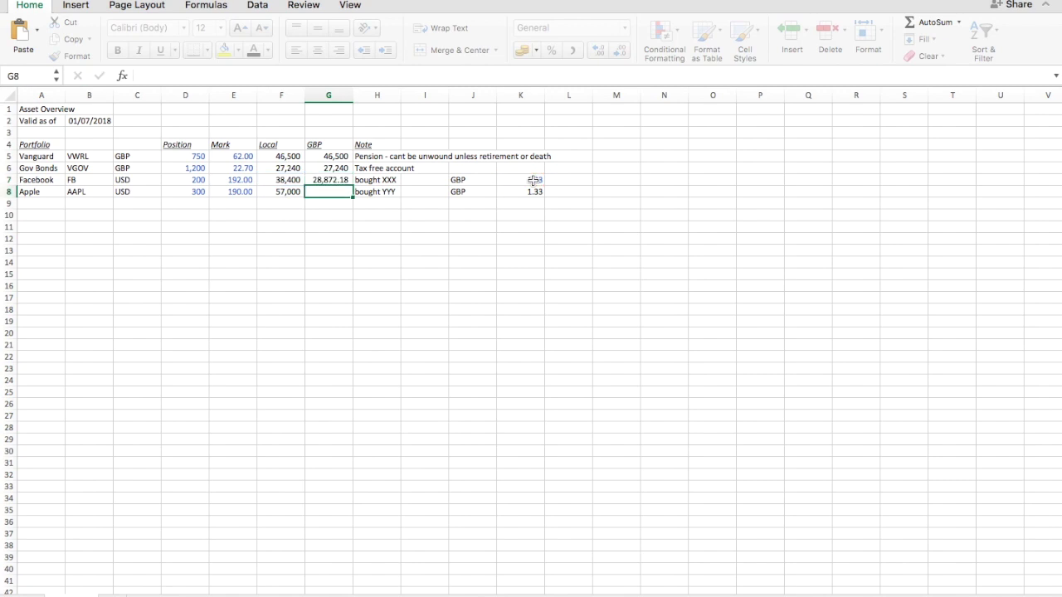
pyautogui.press('Up')
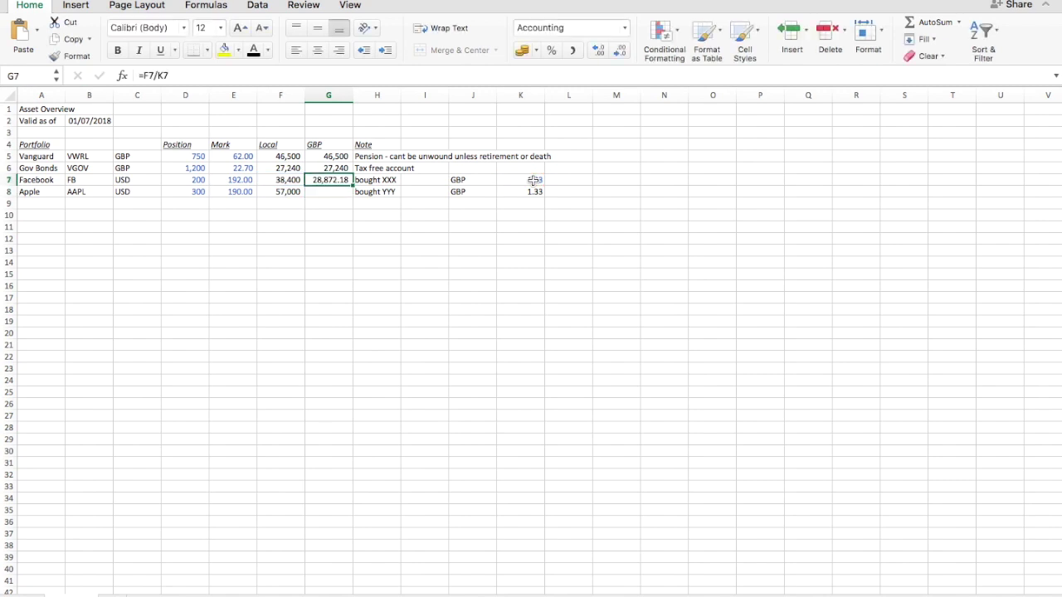
pyautogui.click(619, 54)
pyautogui.click(619, 54)
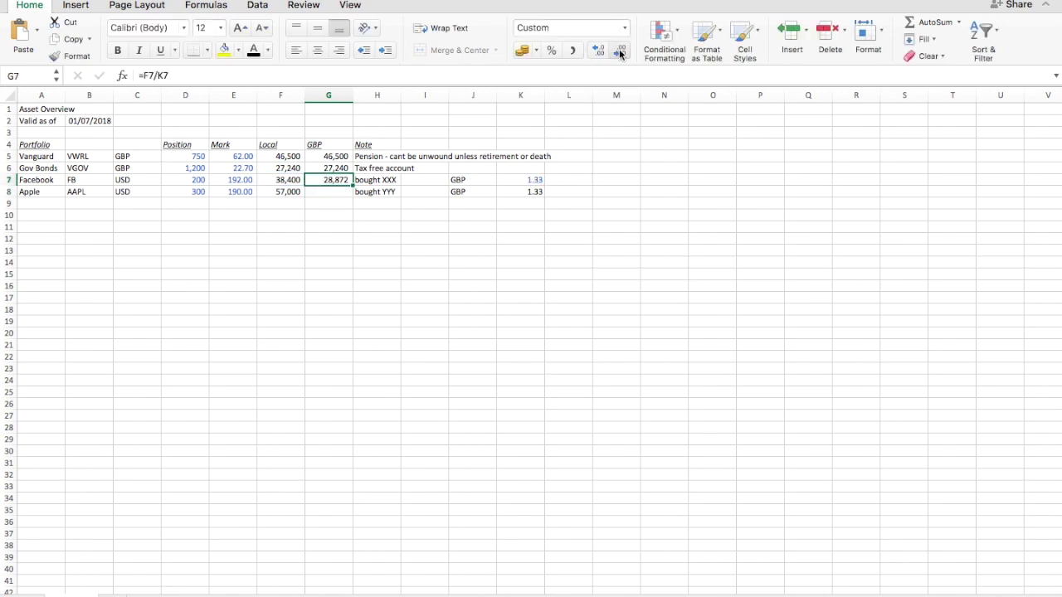
pyautogui.press('Down')
pyautogui.press('Return')
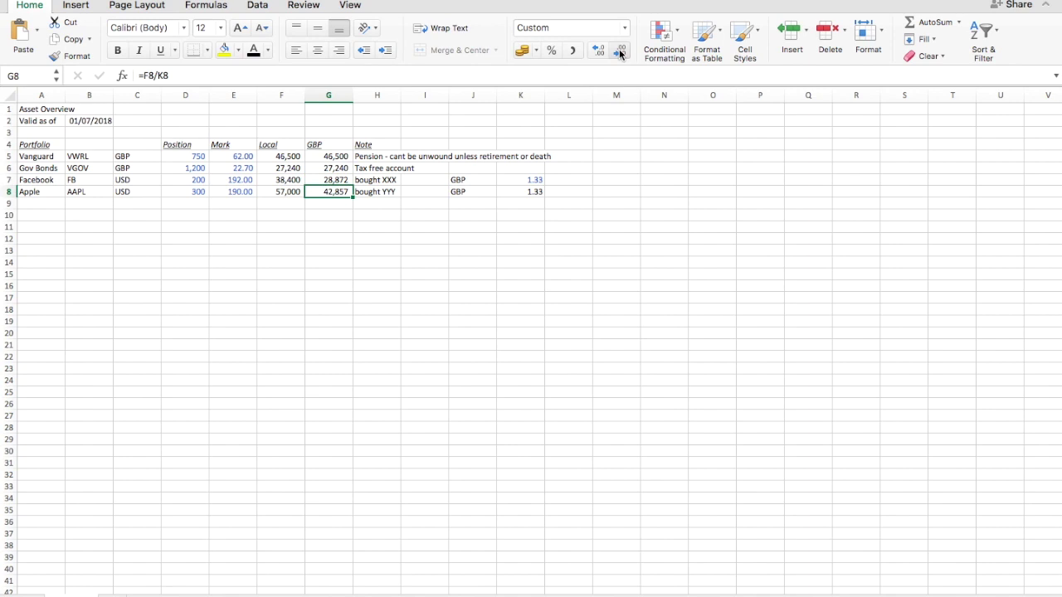
pyautogui.press('Down')
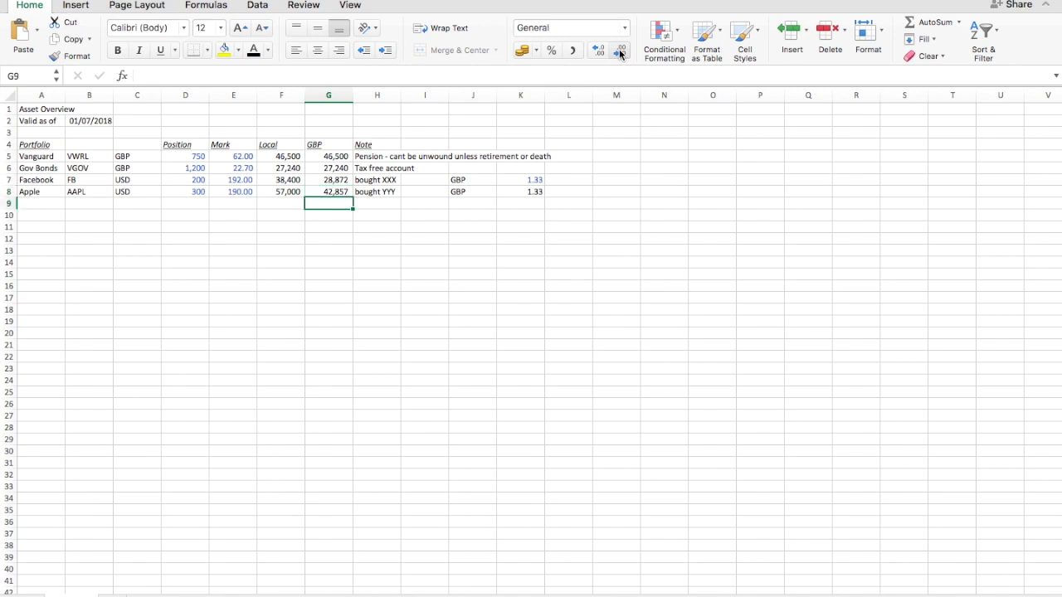
pyautogui.press('Up')
pyautogui.press('Up')
pyautogui.press('Up')
pyautogui.press('Up')
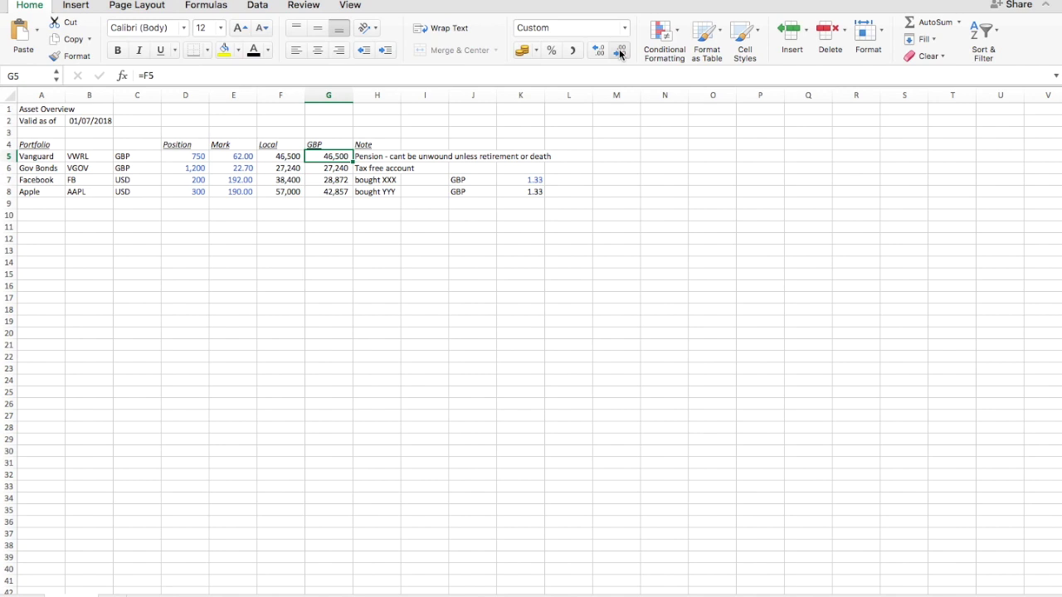
pyautogui.press('Right')
pyautogui.press('Right')
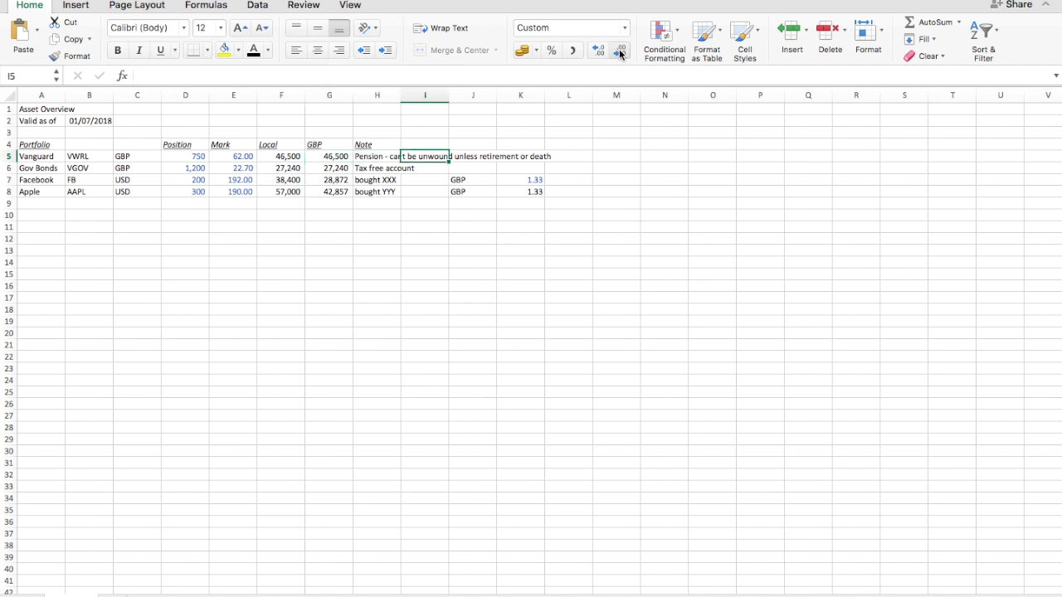
pyautogui.press('Left')
pyautogui.press('Left')
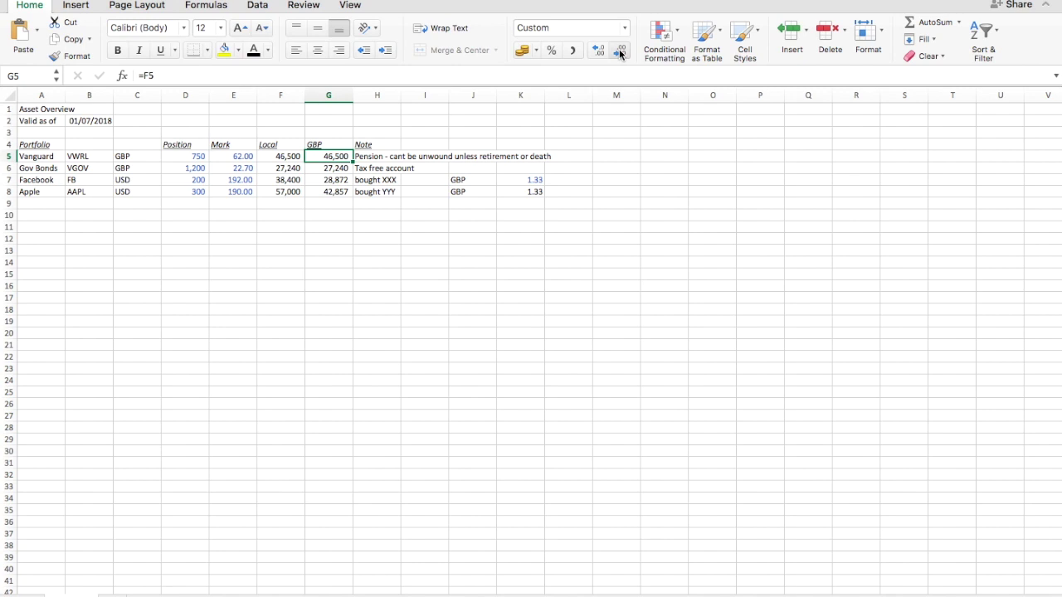
pyautogui.press('Down')
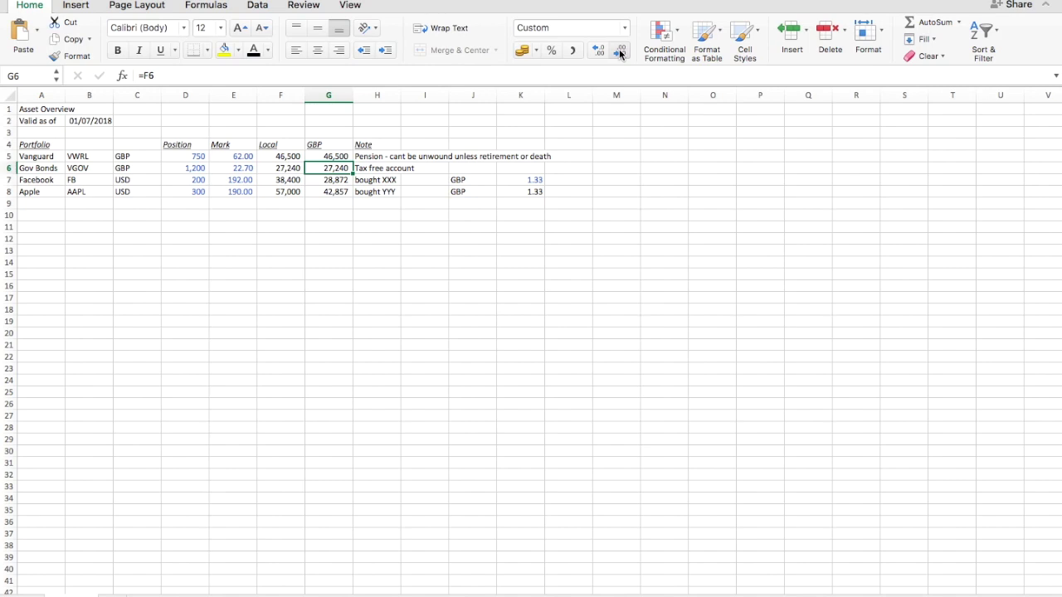
pyautogui.press('Down')
pyautogui.press('Down')
pyautogui.press('Up')
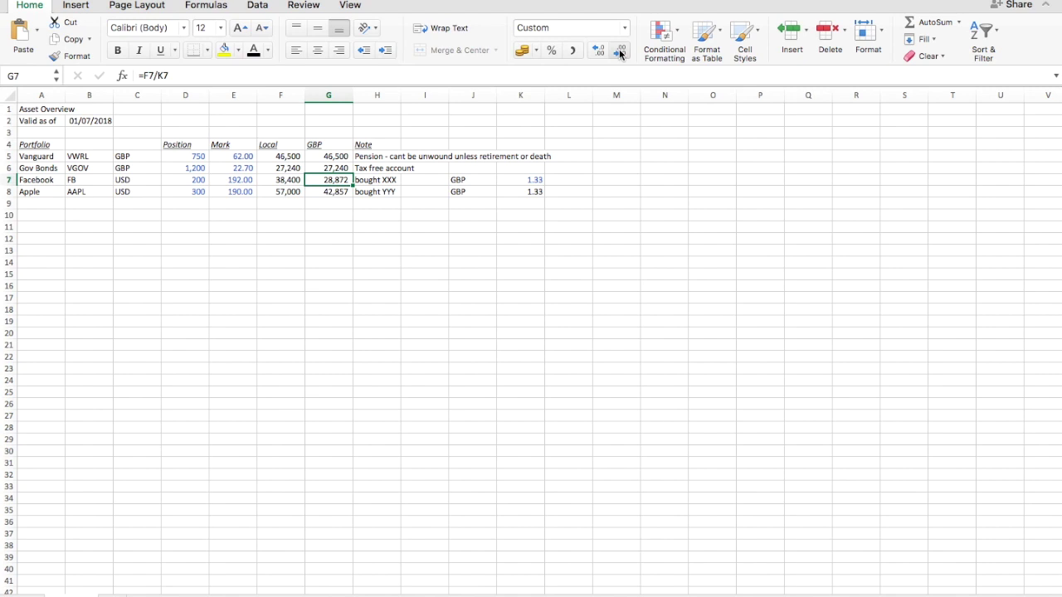
pyautogui.press('Down')
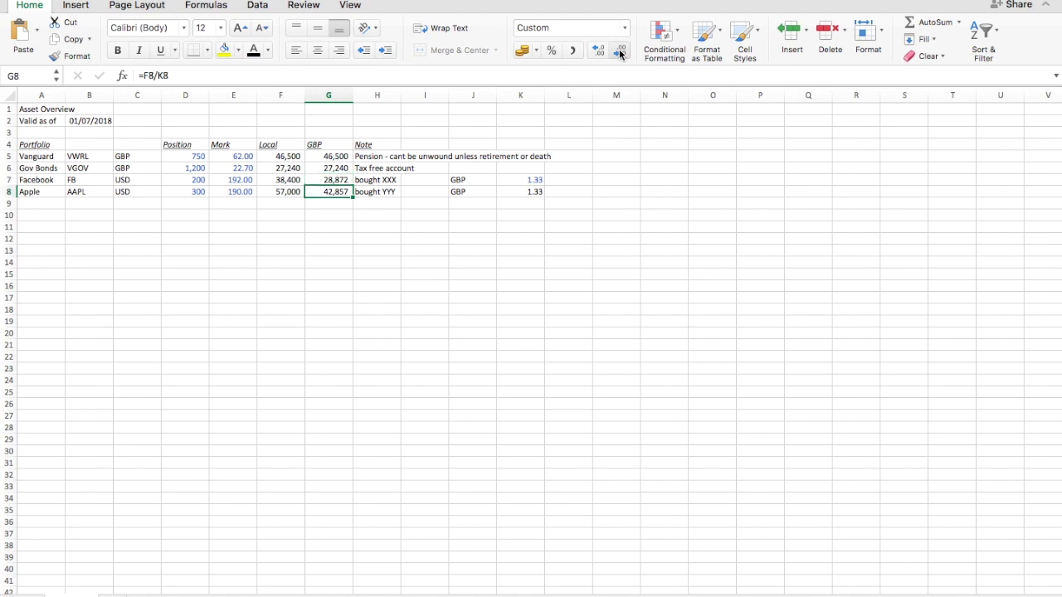
pyautogui.press('Down')
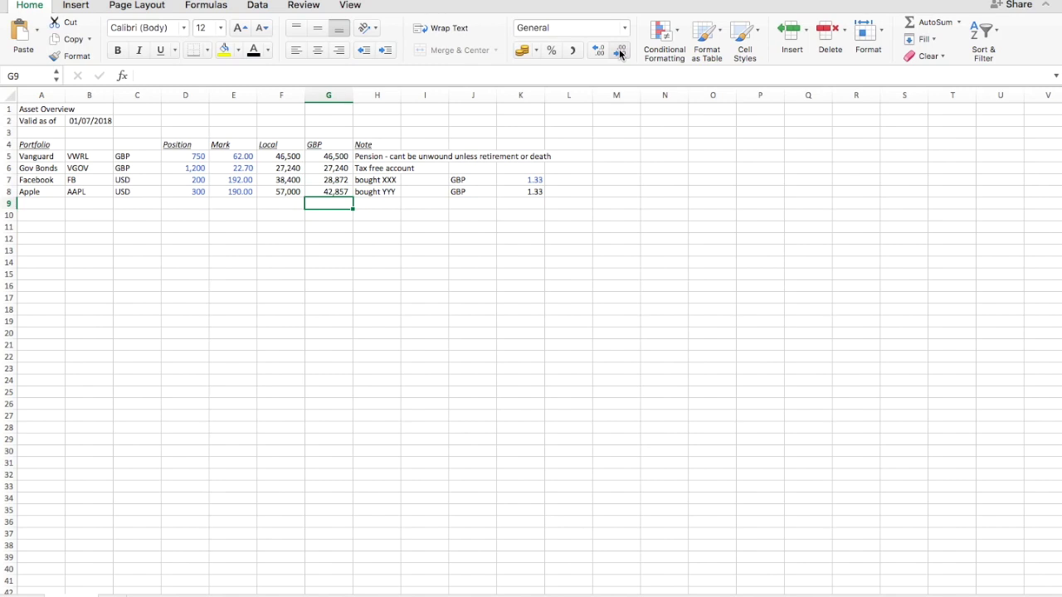
pyautogui.press('Home')
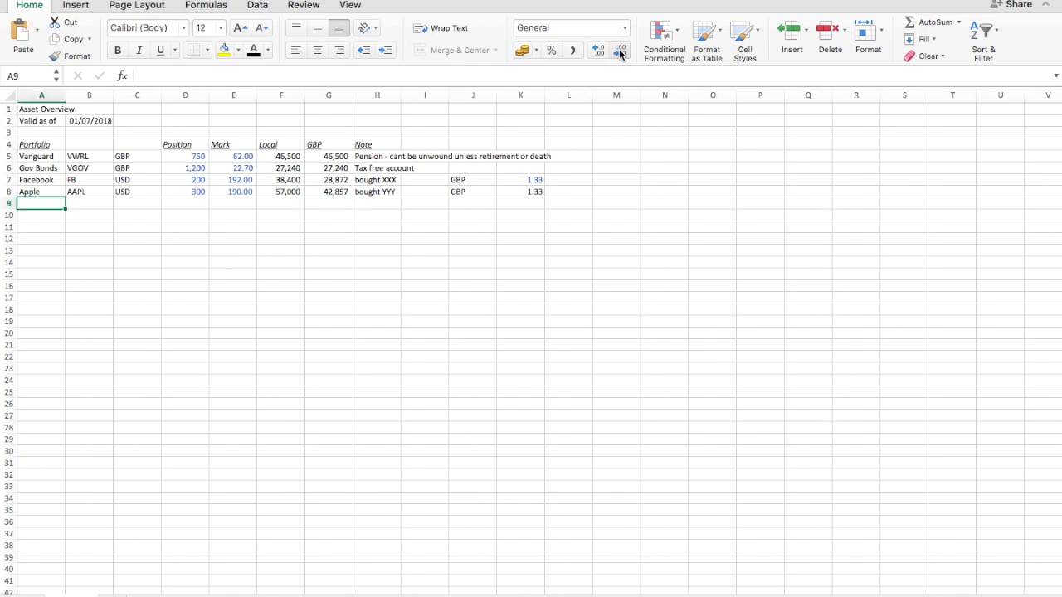
# Step: Type '*ignoring accured dividends' in A9 and italicise it
pyautogui.write('*in')
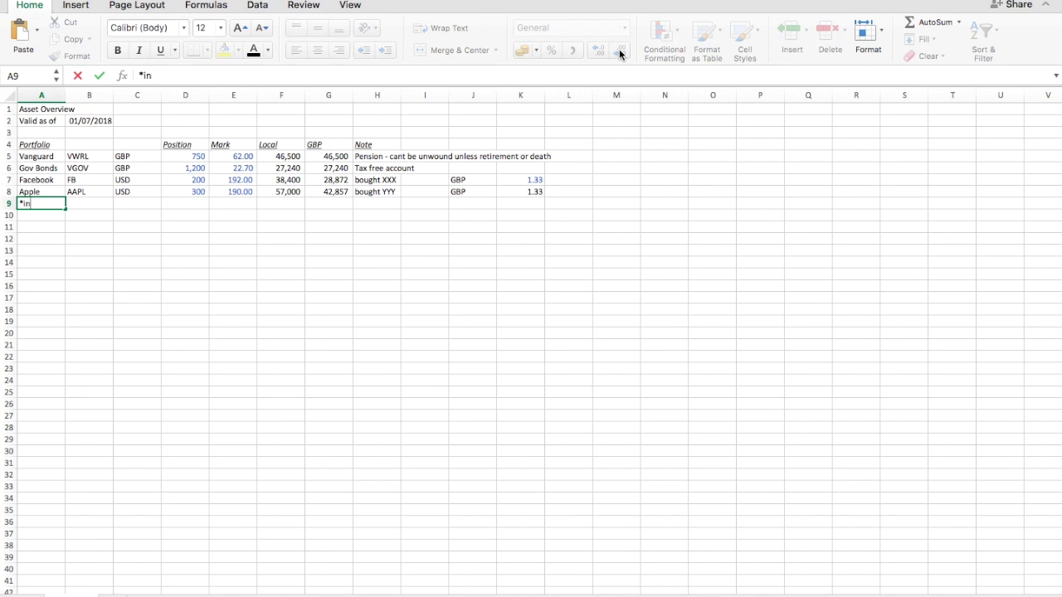
pyautogui.press('BackSpace')
pyautogui.write('gnoring accur')
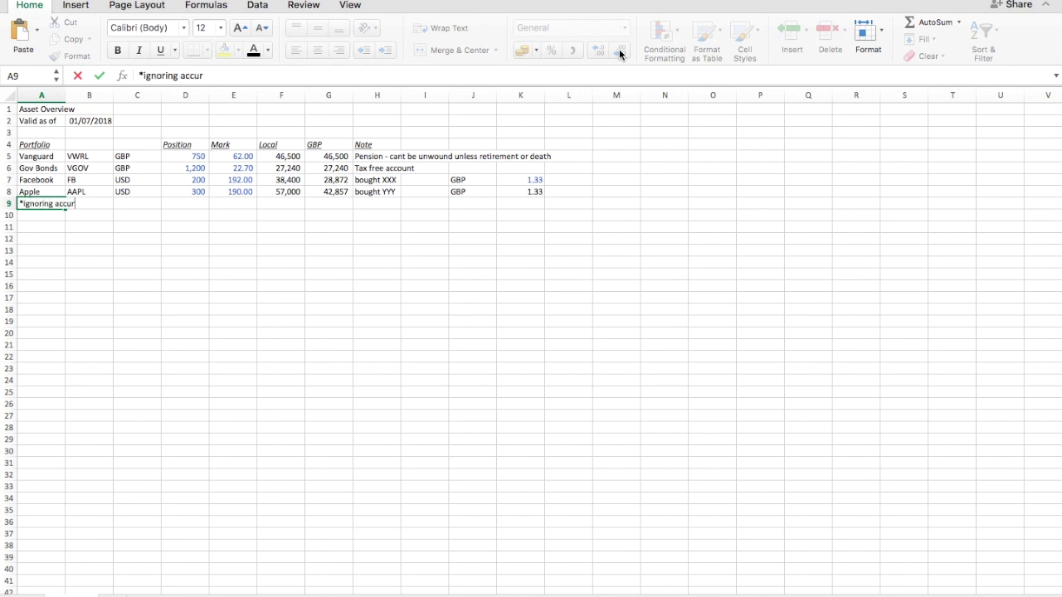
pyautogui.write('ed dividends')
pyautogui.press('Return')
pyautogui.press('Up')
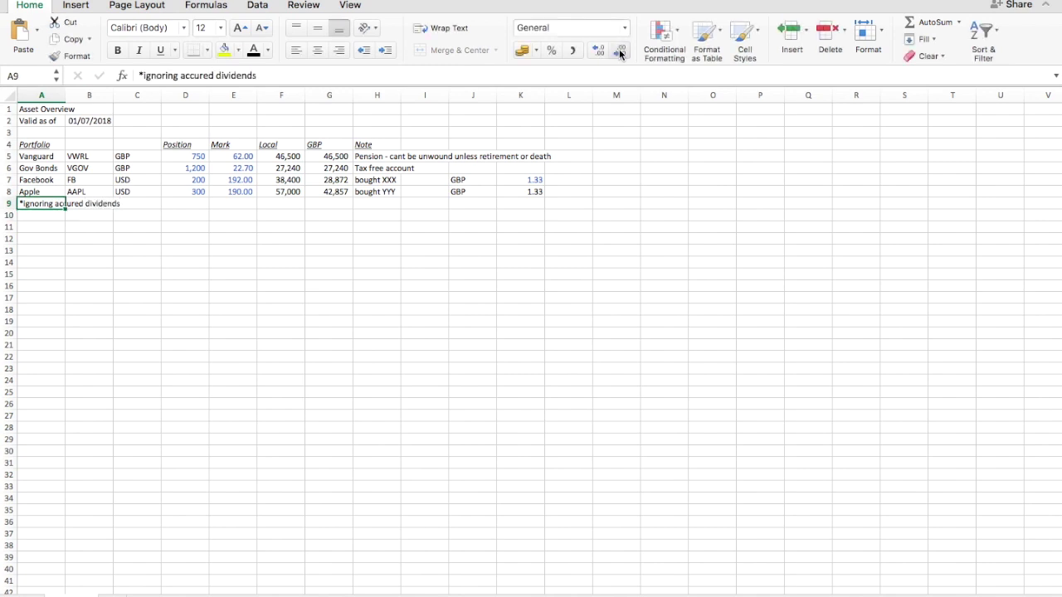
pyautogui.press('super+i')
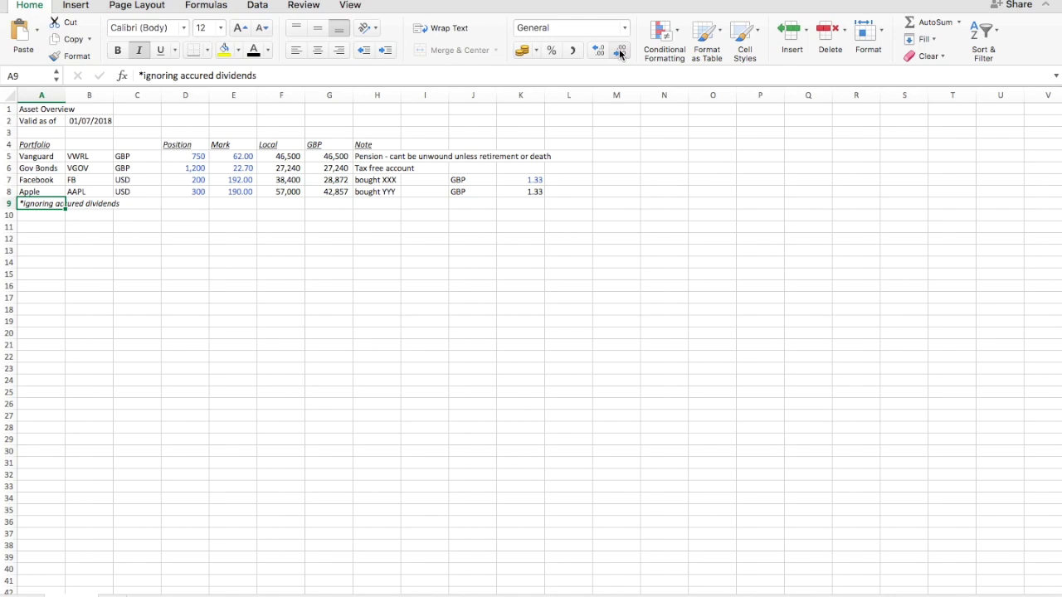
pyautogui.press('Up')
pyautogui.press('Up')
pyautogui.press('Up')
pyautogui.press('Up')
pyautogui.press('Up')
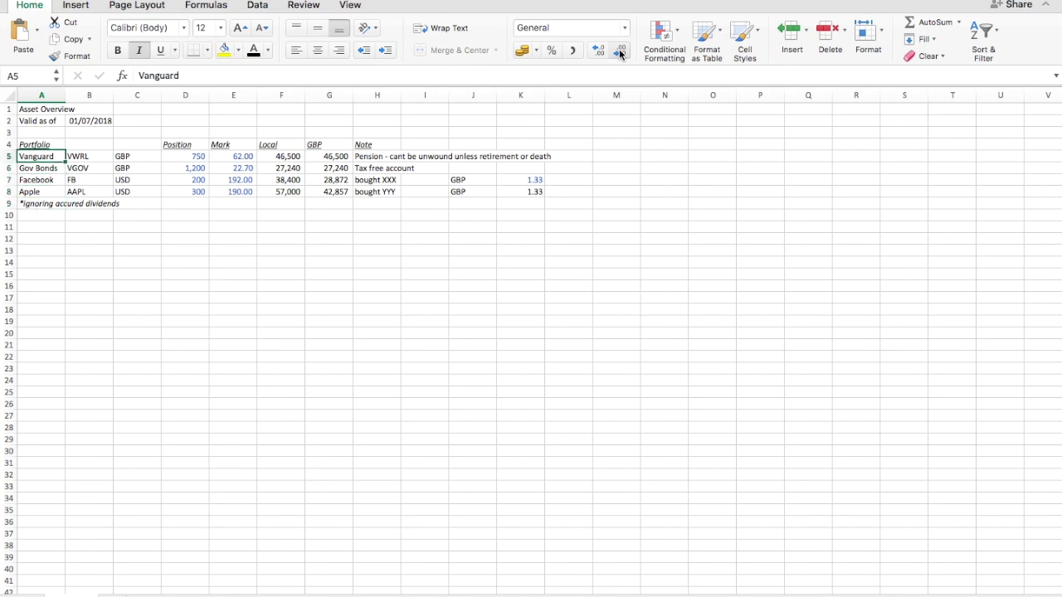
# Step: Create a 'Liquid' heading in A11 styled like the Portfolio heading
pyautogui.press('super+u')
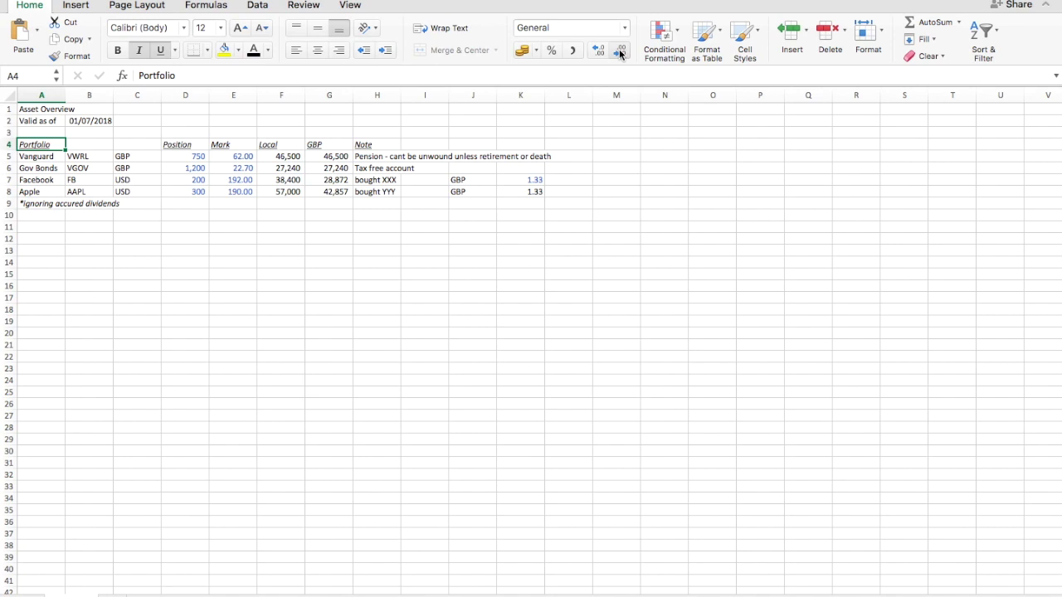
pyautogui.press('super+c')
pyautogui.press('Down')
pyautogui.press('Down')
pyautogui.press('Down')
pyautogui.press('Down')
pyautogui.press('Down')
pyautogui.press('Down')
pyautogui.press('Down')
pyautogui.press('super+v')
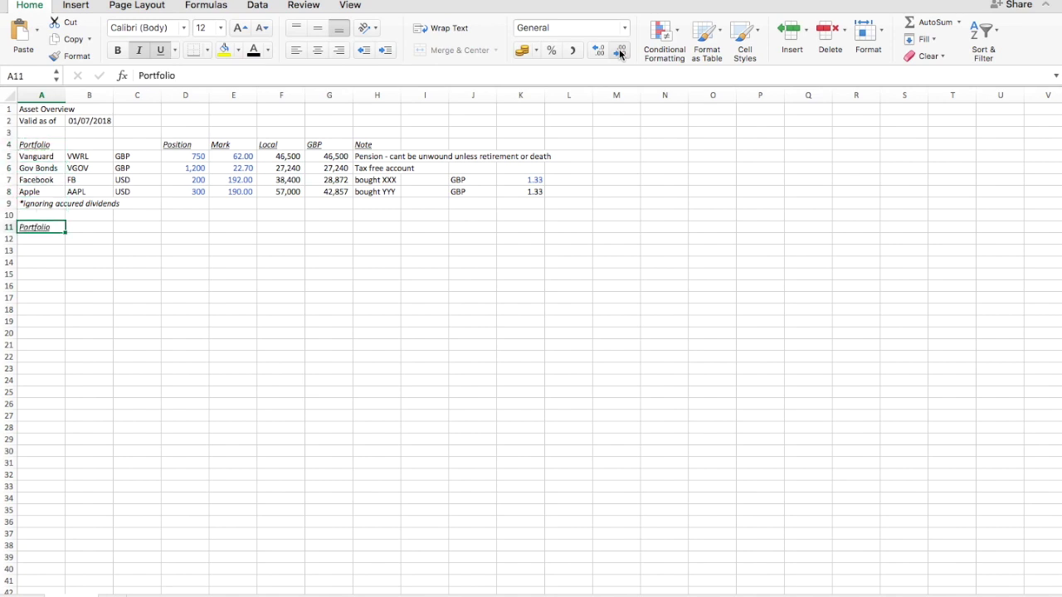
pyautogui.press('Up')
pyautogui.press('Up')
pyautogui.press('Up')
pyautogui.press('Up')
pyautogui.press('Up')
pyautogui.press('Up')
pyautogui.press('Down')
pyautogui.press('Down')
pyautogui.press('Down')
pyautogui.press('Down')
pyautogui.press('Down')
pyautogui.press('Down')
pyautogui.write('Li')
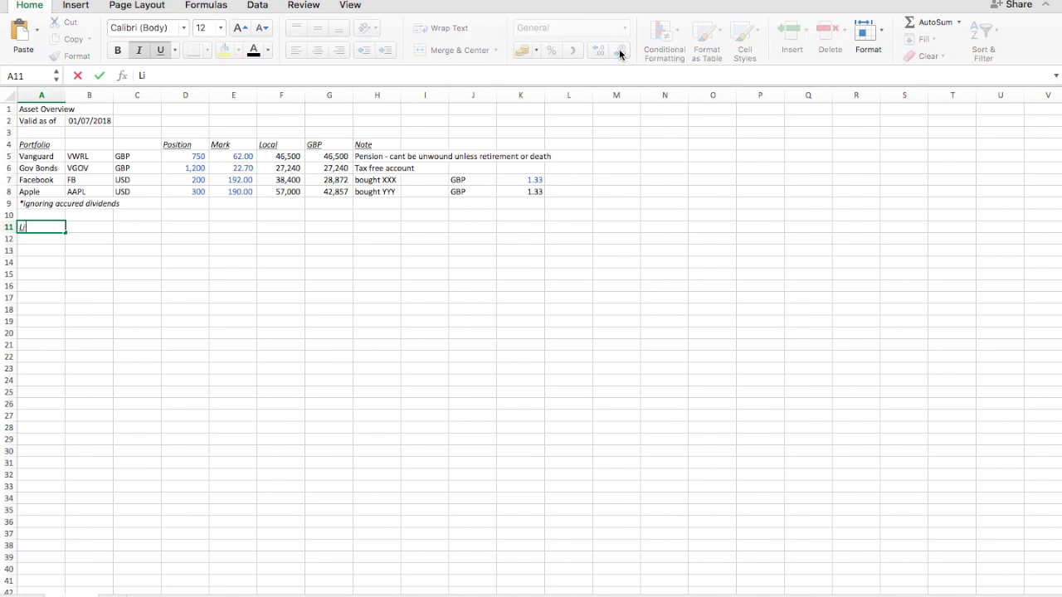
pyautogui.write('quid')
pyautogui.press('Return')
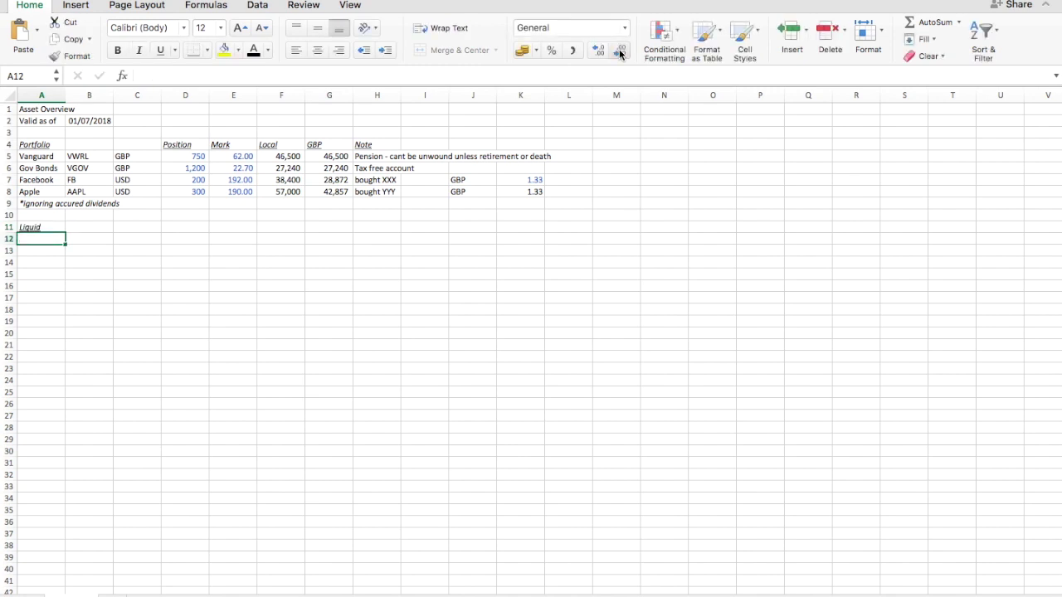
# Step: Fill row 12 with Barclays, cash and GBP
pyautogui.write('Barclay')
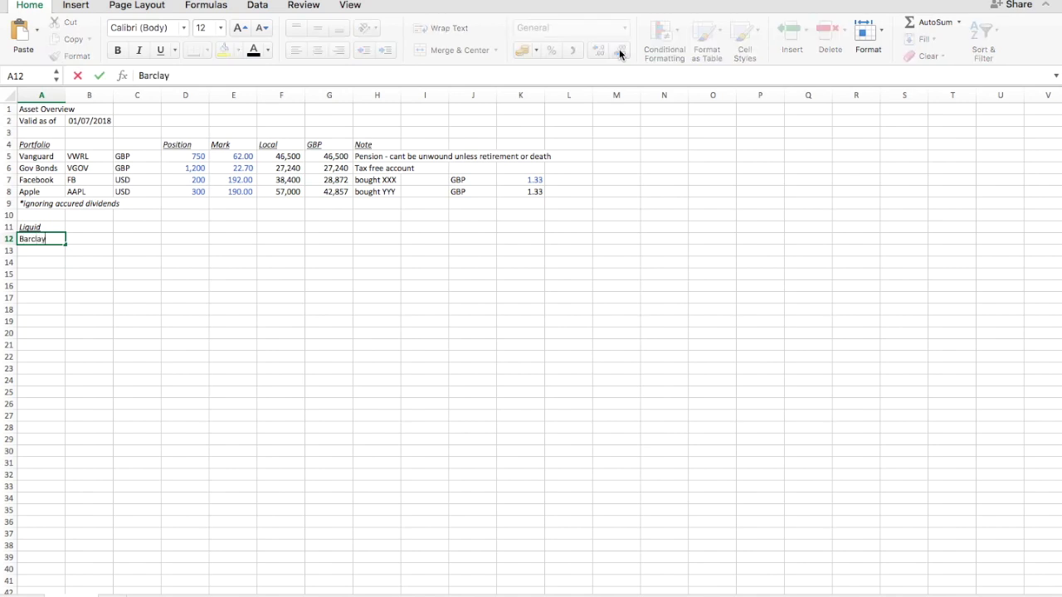
pyautogui.write('s')
pyautogui.press('Tab')
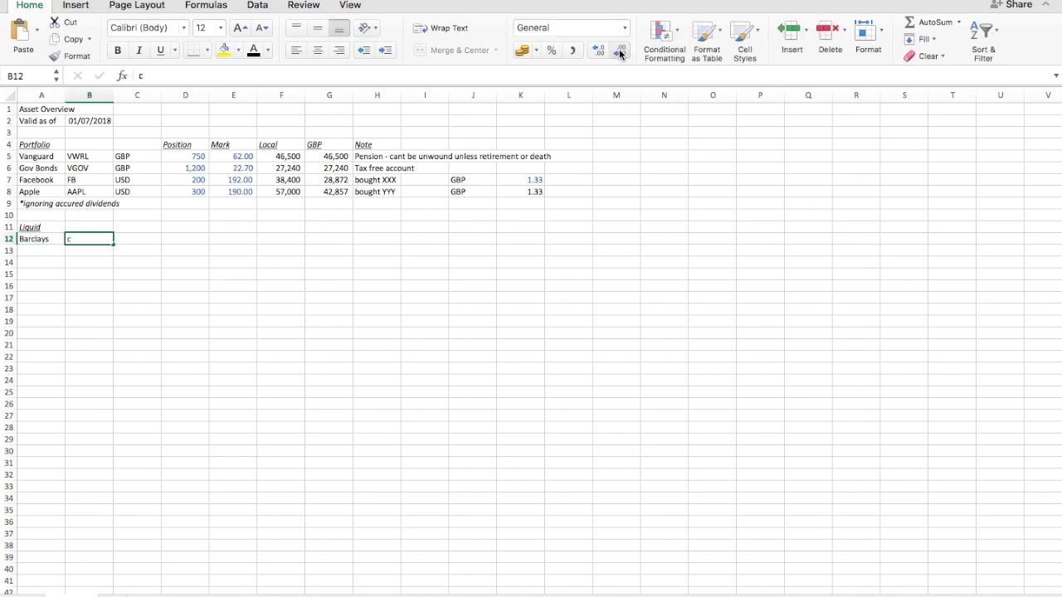
pyautogui.write('cash')
pyautogui.press('Right')
pyautogui.press('Up')
pyautogui.press('Up')
pyautogui.press('Up')
pyautogui.press('Up')
pyautogui.press('Up')
pyautogui.press('Up')
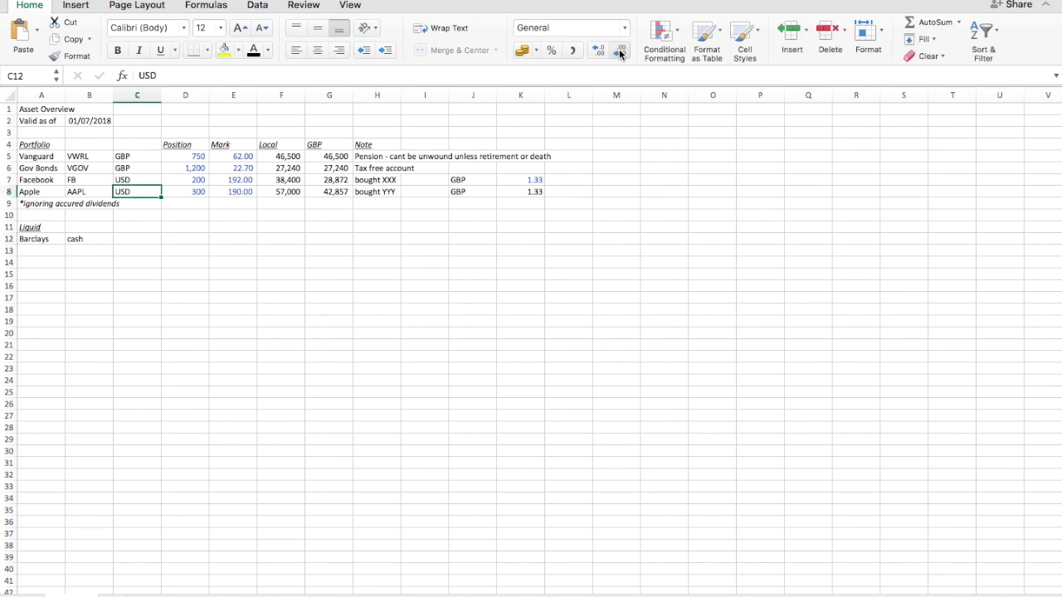
pyautogui.hotkey('ctrl', 'c')
pyautogui.press('Down')
pyautogui.press('Down')
pyautogui.press('Down')
pyautogui.press('Down')
pyautogui.press('Down')
pyautogui.press('Down')
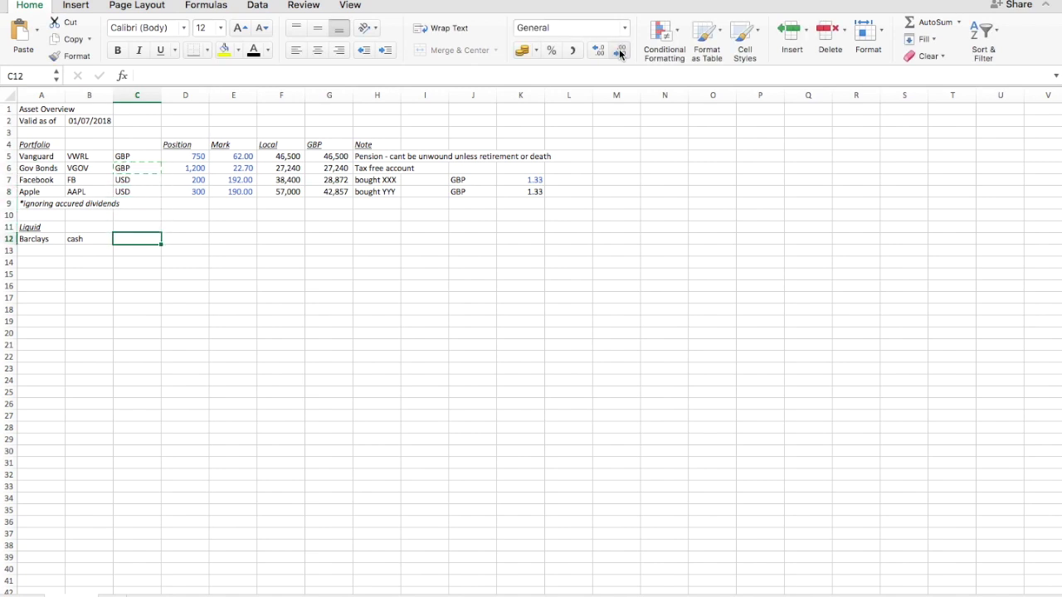
pyautogui.press('super+v')
# Step: Enter a 25,000 Barclays position in D12, formatted like D7
pyautogui.press('Right')
pyautogui.press('Right')
pyautogui.press('Up')
pyautogui.press('Up')
pyautogui.press('Up')
pyautogui.press('Up')
pyautogui.press('Up')
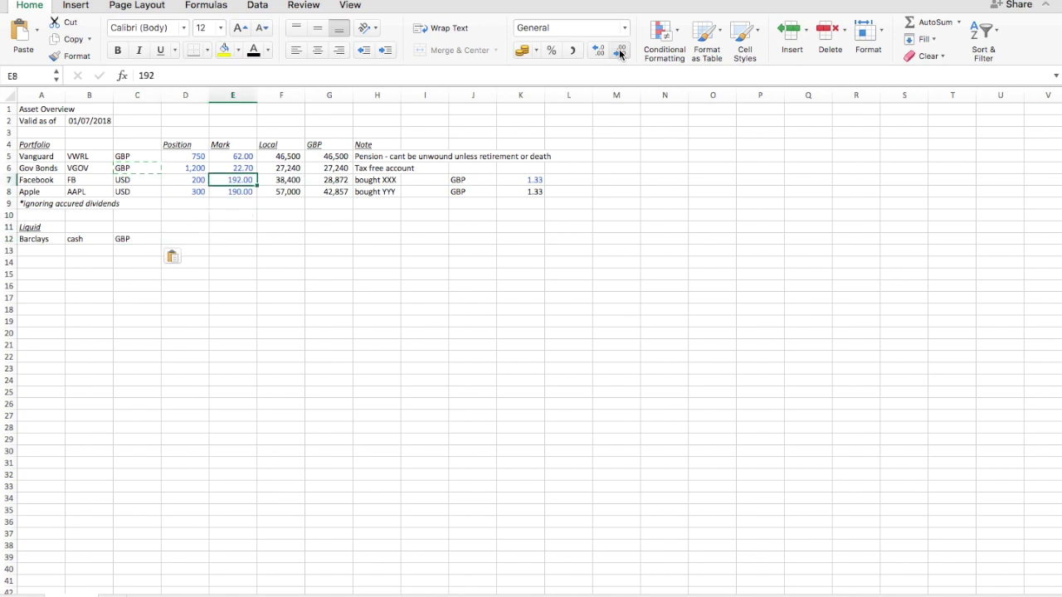
pyautogui.press('Left')
pyautogui.press('super+c')
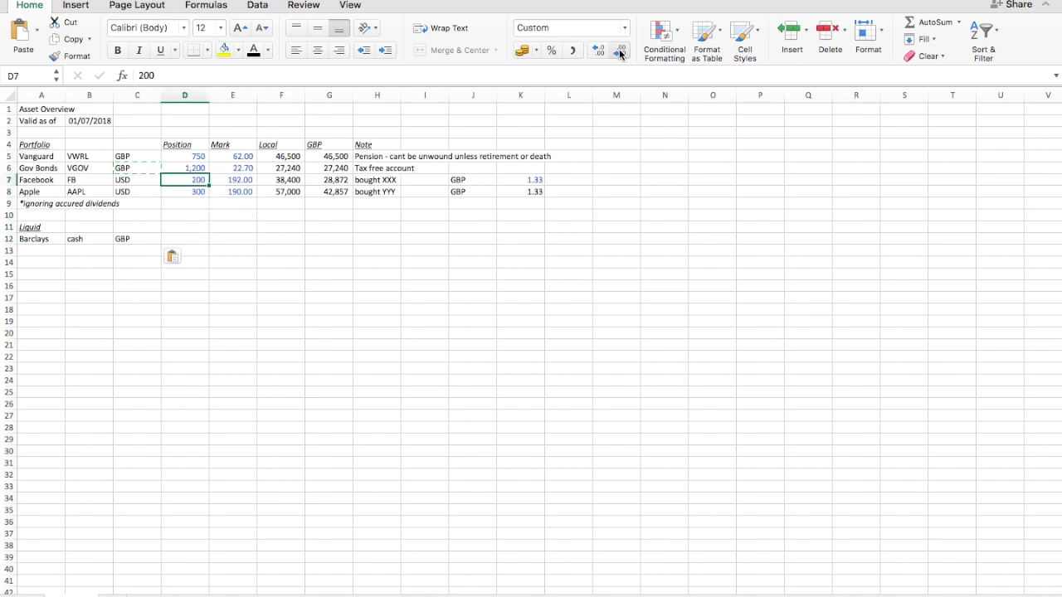
pyautogui.press('Down')
pyautogui.press('Down')
pyautogui.press('Down')
pyautogui.press('Down')
pyautogui.press('Down')
pyautogui.press('Return')
pyautogui.click(619, 53)
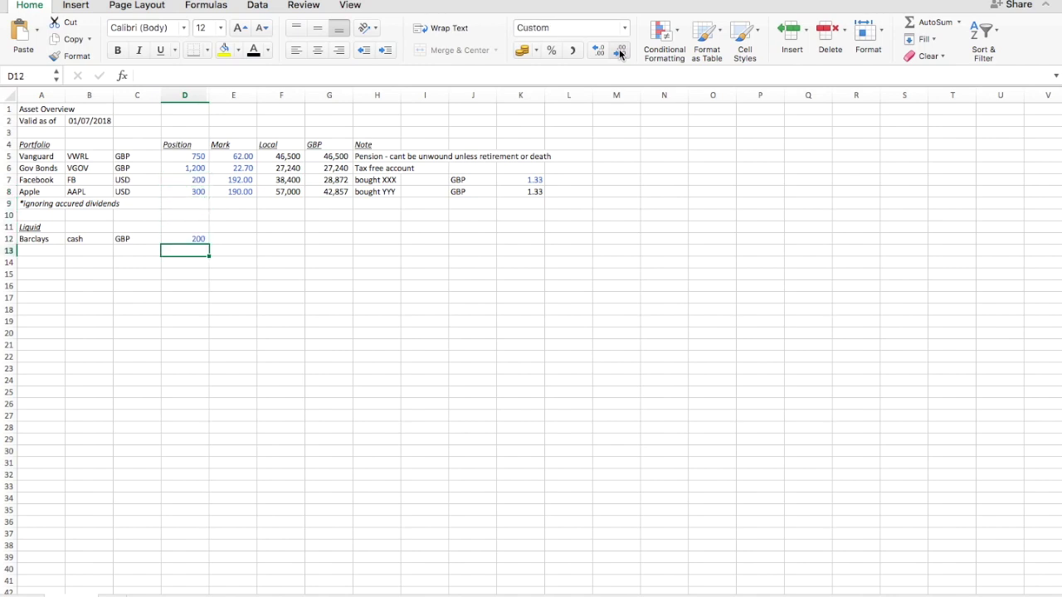
pyautogui.write('25000')
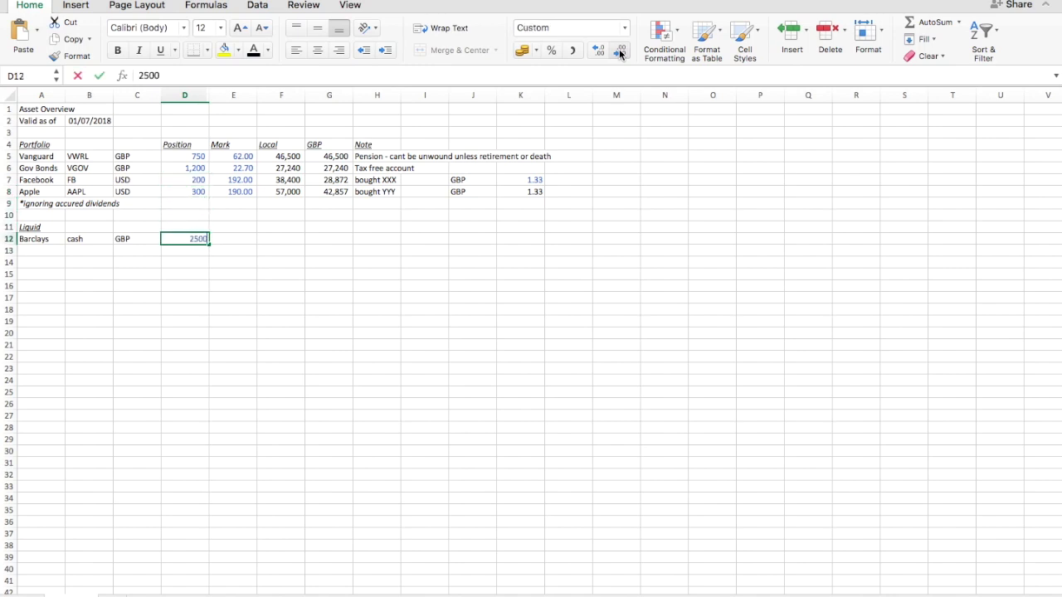
pyautogui.press('Return')
# Step: Link the Barclays GBP value in G12 to the position with =D12
pyautogui.press('Up')
pyautogui.press('Left')
pyautogui.press('Left')
pyautogui.press('Left')
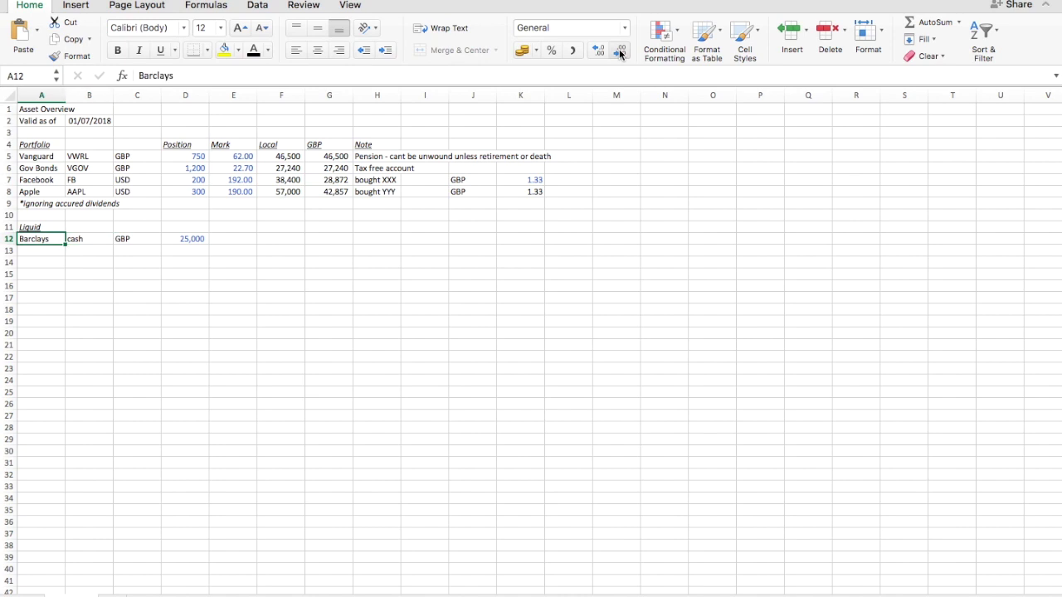
pyautogui.press('Right')
pyautogui.press('Right')
pyautogui.press('Right')
pyautogui.press('Right')
pyautogui.press('Right')
pyautogui.press('Right')
pyautogui.write('=')
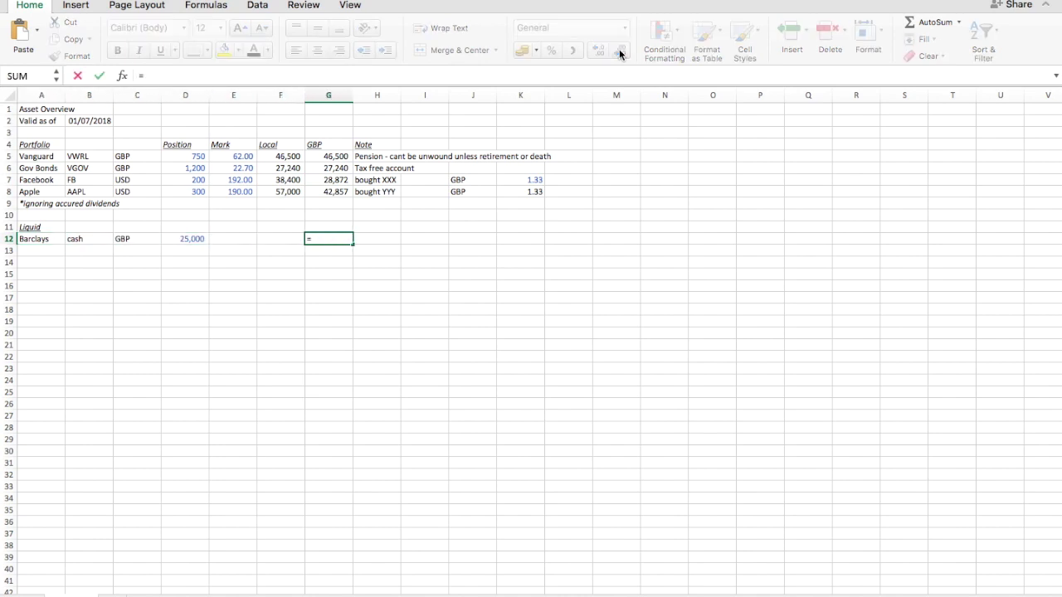
pyautogui.press('Left')
pyautogui.press('Left')
pyautogui.press('Left')
pyautogui.press('Return')
pyautogui.press('Up')
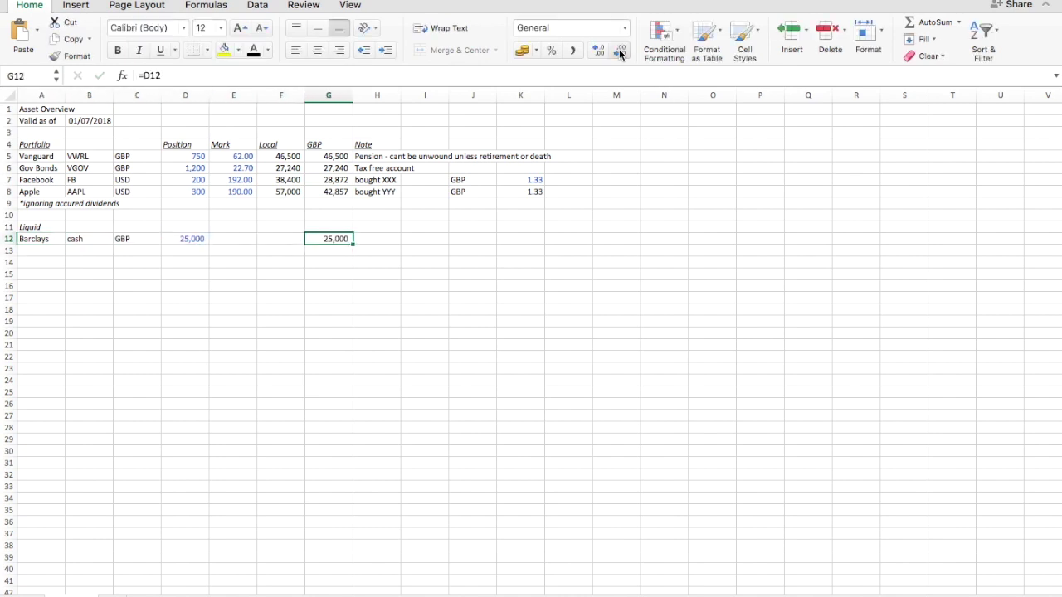
pyautogui.press('Home')
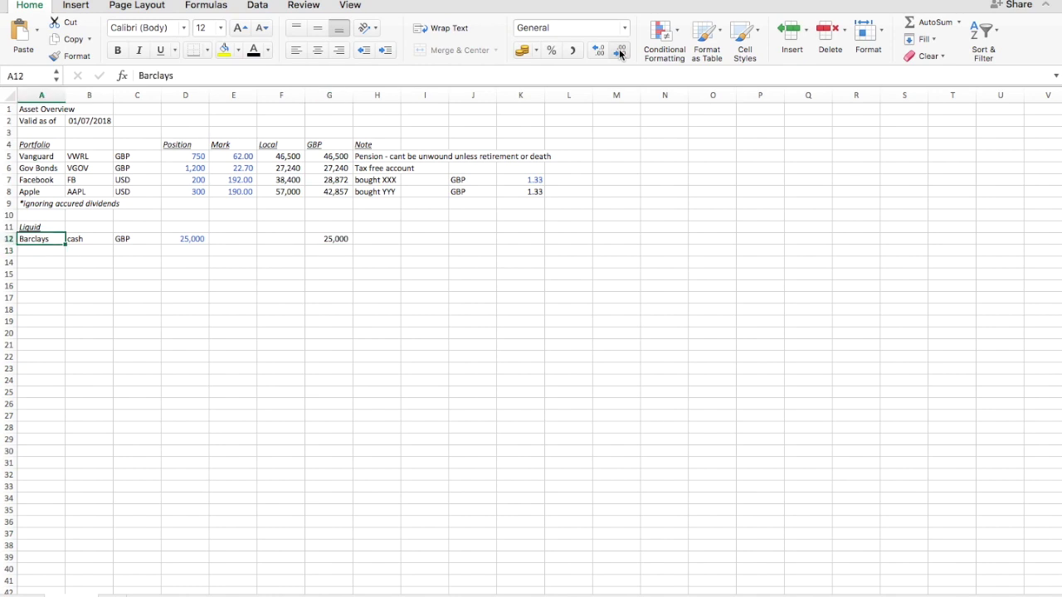
pyautogui.hotkey('shift', 'Right')
pyautogui.hotkey('shift', 'Right')
pyautogui.hotkey('shift', 'Right')
pyautogui.hotkey('shift', 'Right')
pyautogui.hotkey('shift', 'Right')
pyautogui.hotkey('shift', 'Right')
# Step: Copy the Barclays row into row 13 as 'Consumer Loan' and clear the cash labels in B12:B13
pyautogui.hotkey('ctrl', 'c')
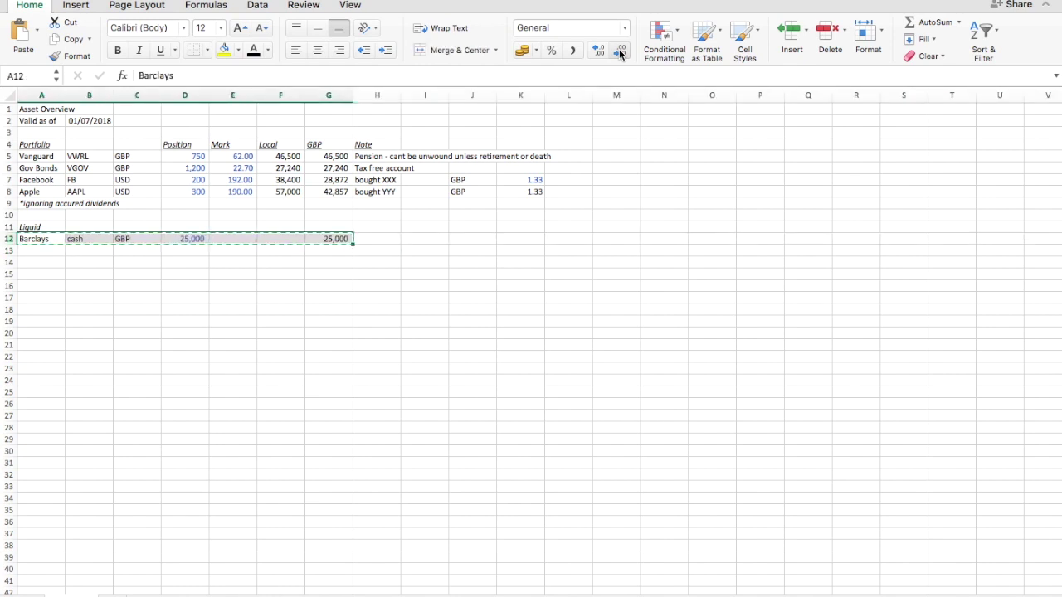
pyautogui.press('Down')
pyautogui.hotkey('ctrl', 'v')
pyautogui.press('Home')
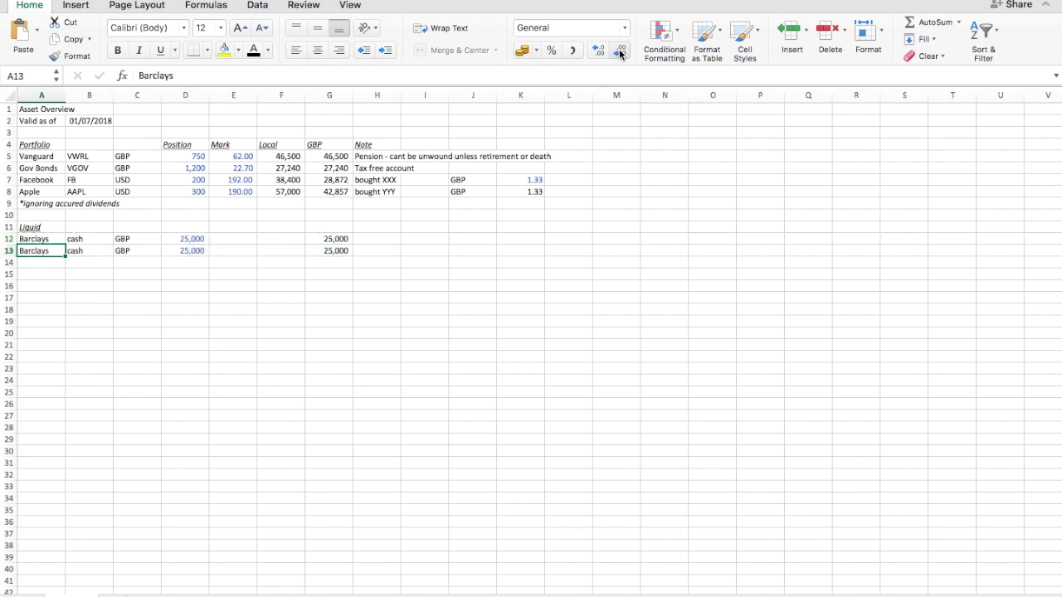
pyautogui.write('Consum')
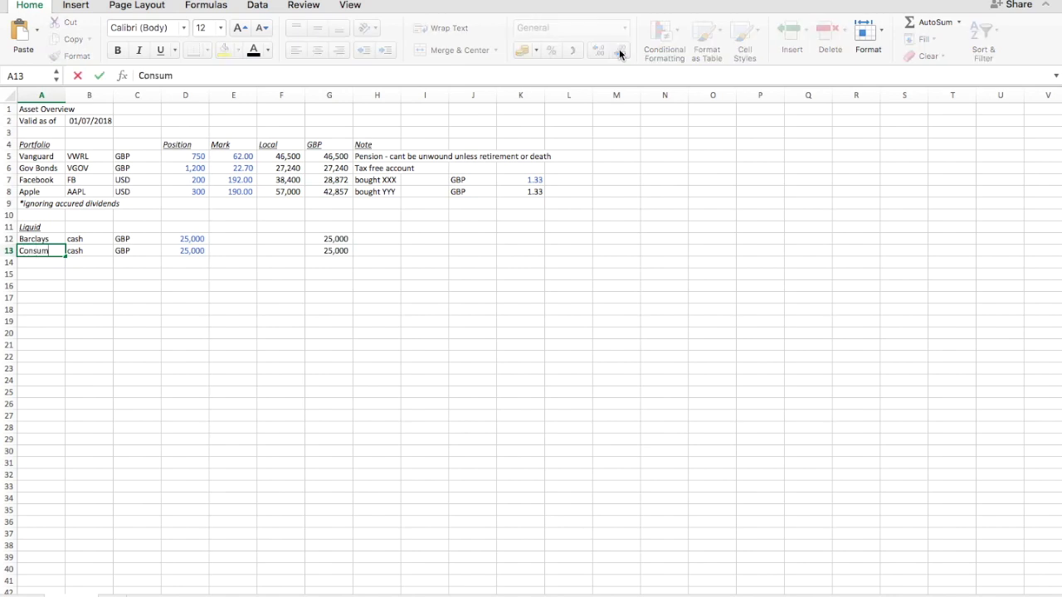
pyautogui.write('er Loan')
pyautogui.press('Return')
pyautogui.press('Up')
pyautogui.press('Up')
pyautogui.press('Right')
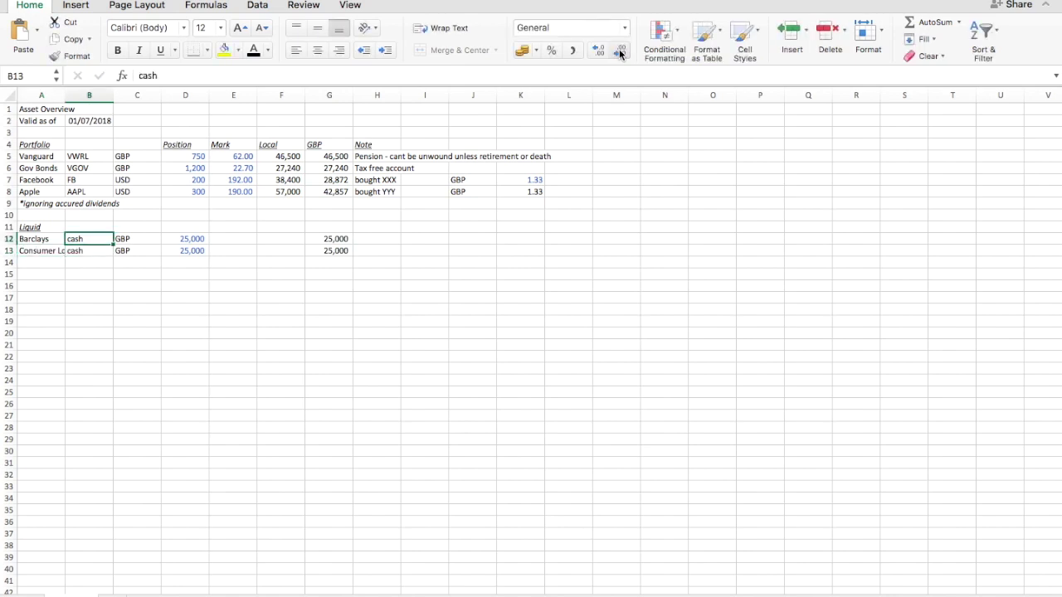
pyautogui.hotkey('shift', 'Down')
pyautogui.press('Delete')
# Step: Set the loan position to -50000 and note it 'due April 2019, unsecured'
pyautogui.press('Right')
pyautogui.press('Right')
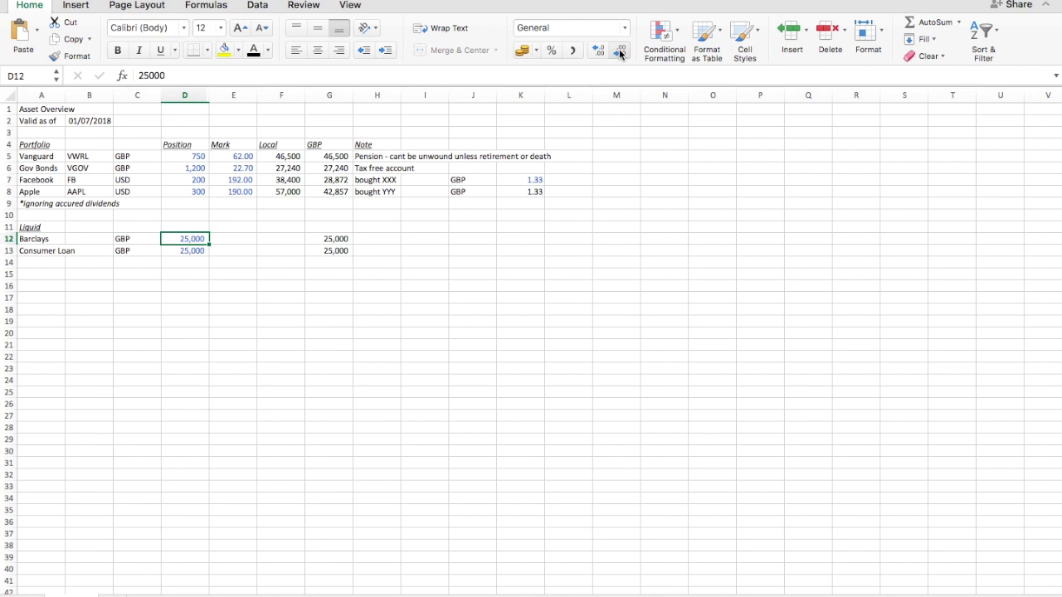
pyautogui.press('Down')
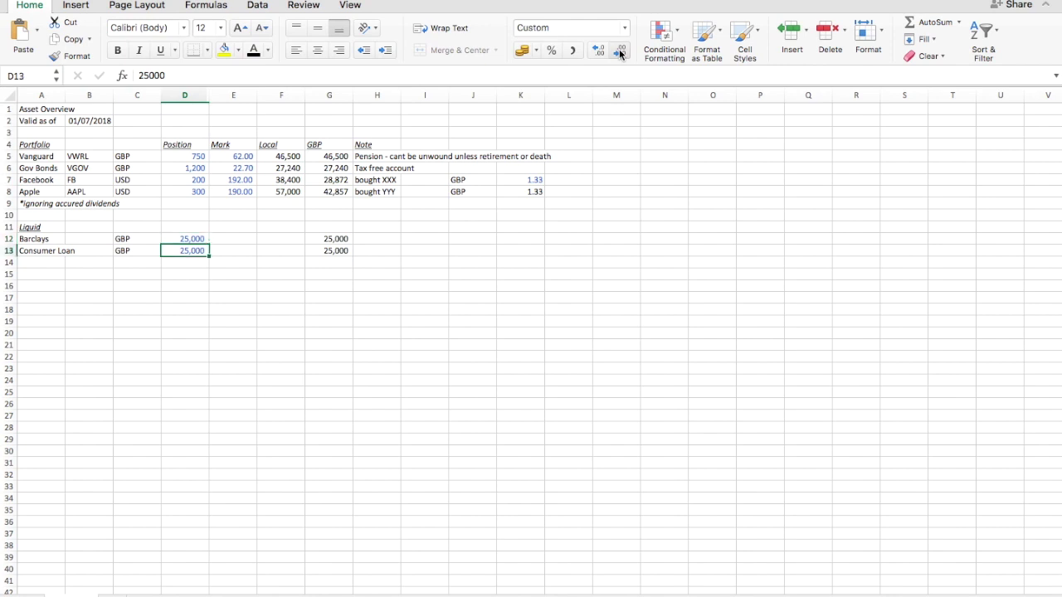
pyautogui.press('Delete')
pyautogui.write('-50000')
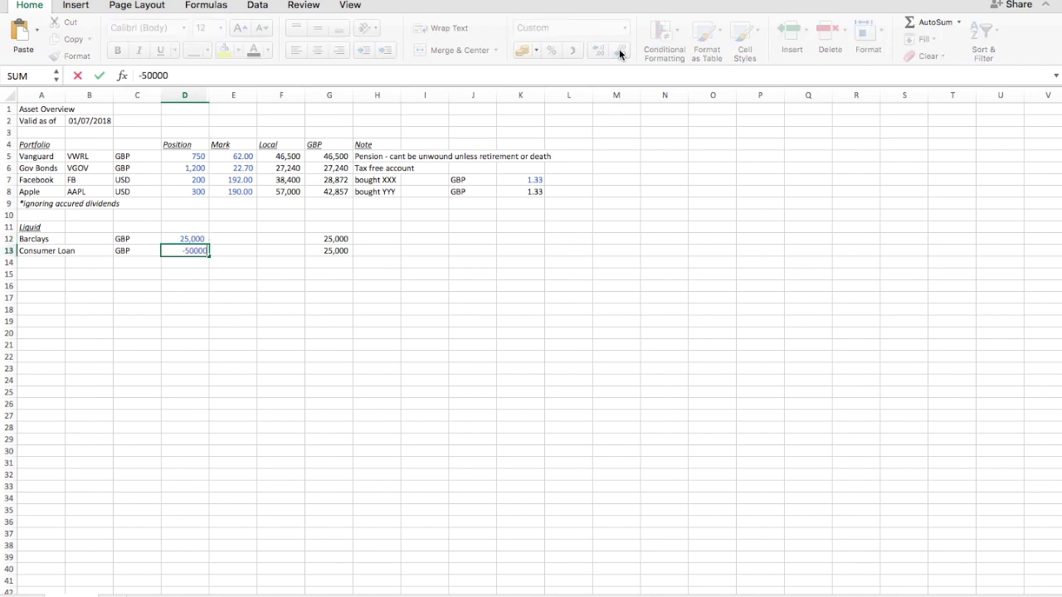
pyautogui.press('Return')
pyautogui.press('Up')
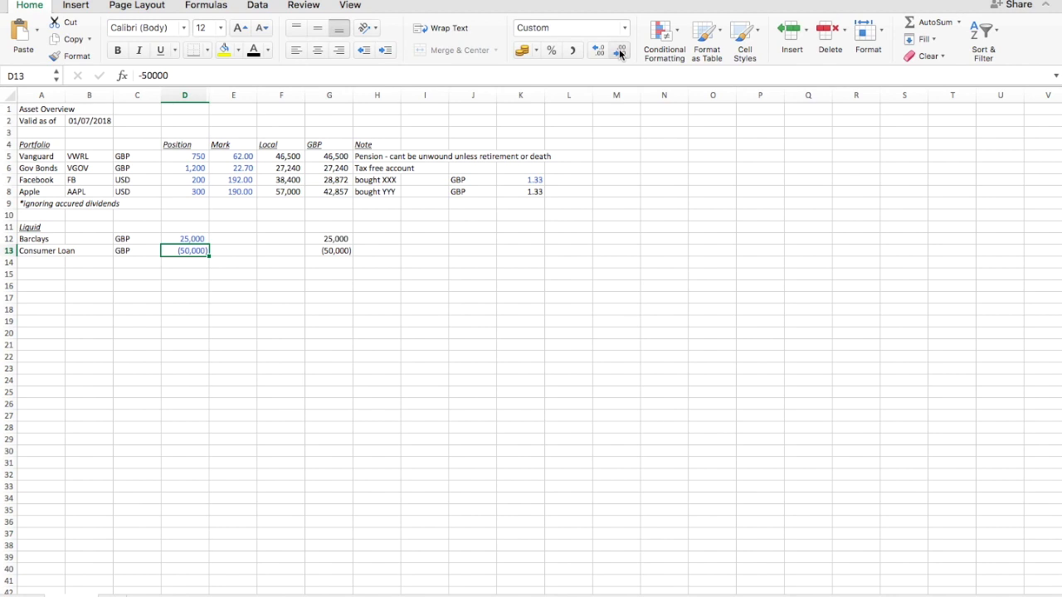
pyautogui.press('Up')
pyautogui.press('Down')
pyautogui.press('Right')
pyautogui.press('Right')
pyautogui.press('Right')
pyautogui.press('Right')
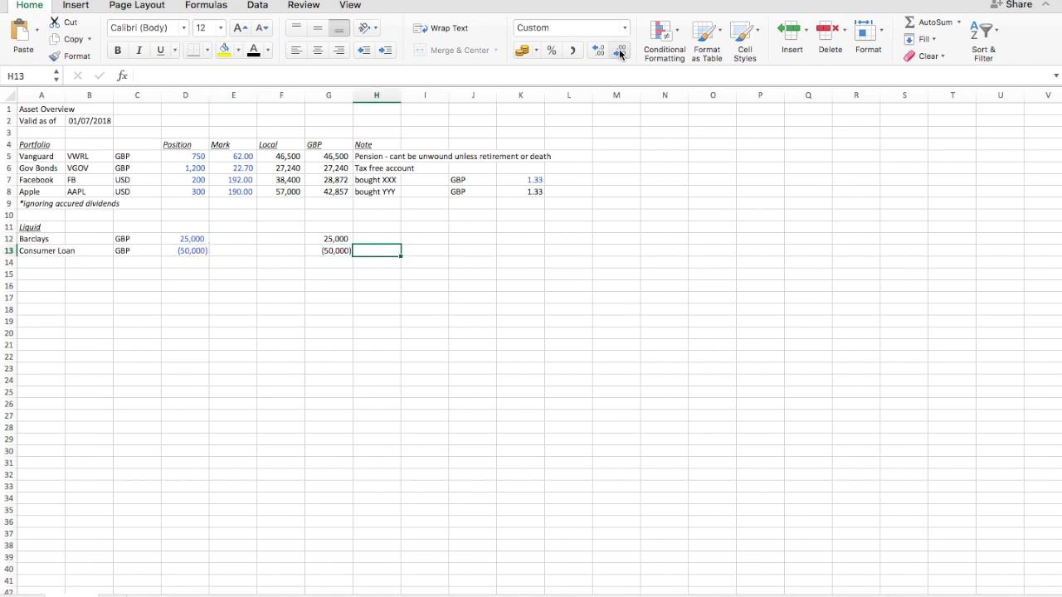
pyautogui.write('due April 2019, ')
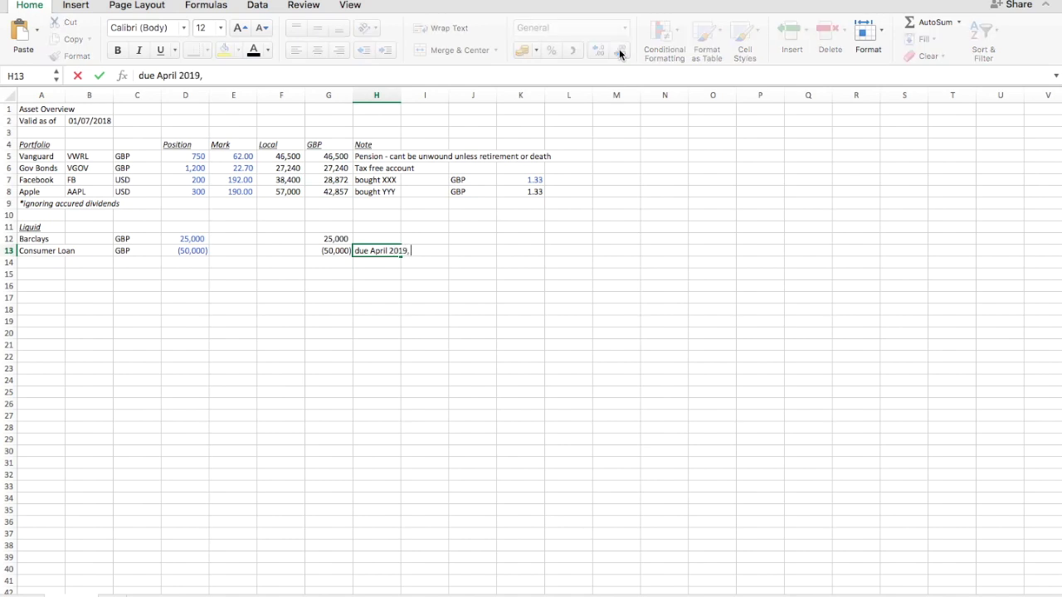
pyautogui.write('unsecured')
pyautogui.press('Return')
pyautogui.press('Up')
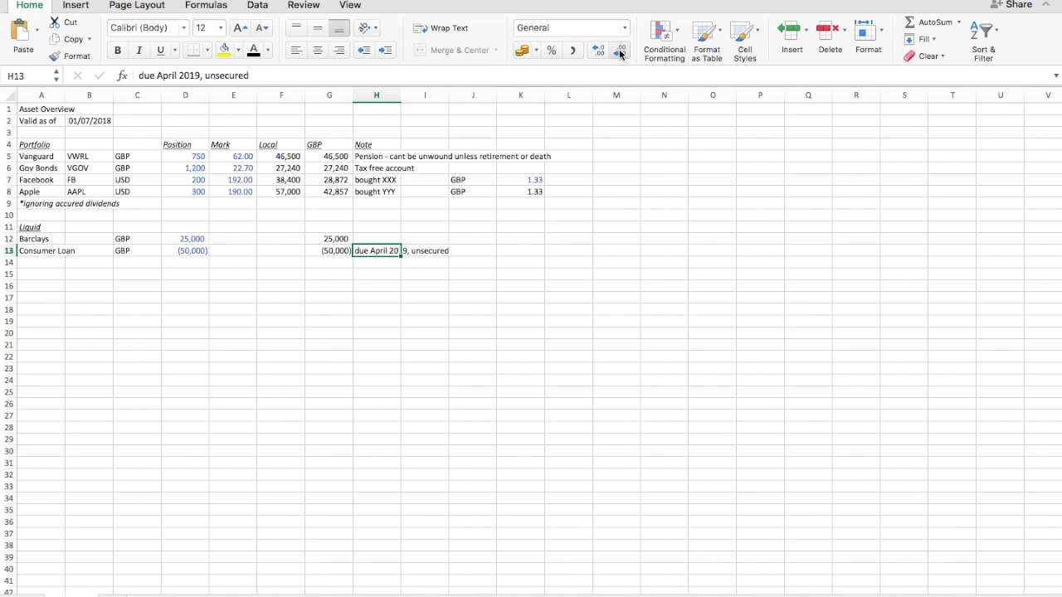
pyautogui.press('Left')
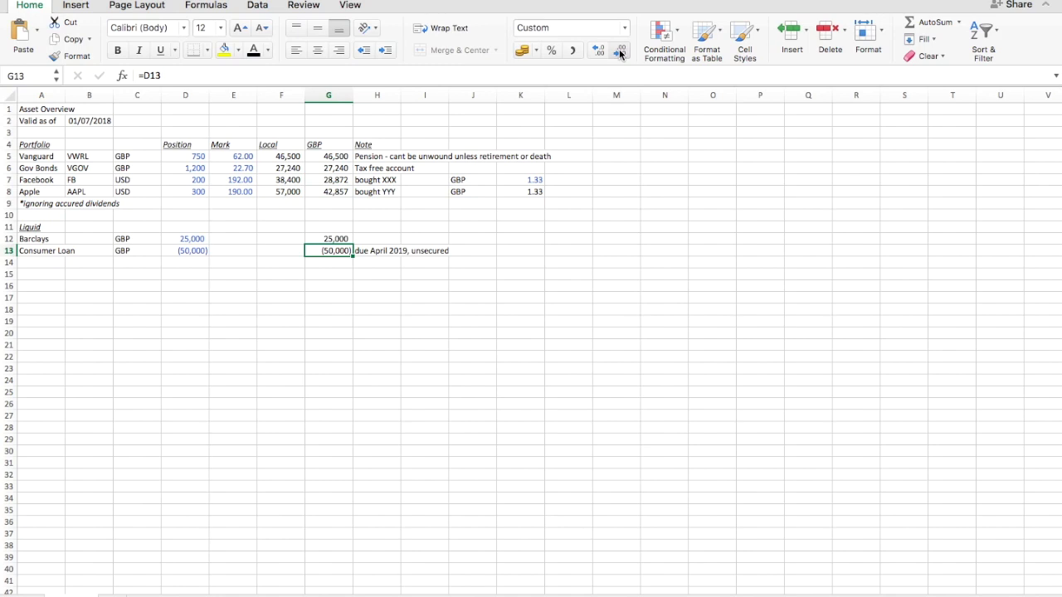
# Step: Copy the Liquid heading and Barclays label (A11:A12) into A16:A17
pyautogui.press('Up')
pyautogui.press('Up')
pyautogui.press('Up')
pyautogui.press('Up')
pyautogui.press('Up')
pyautogui.press('Up')
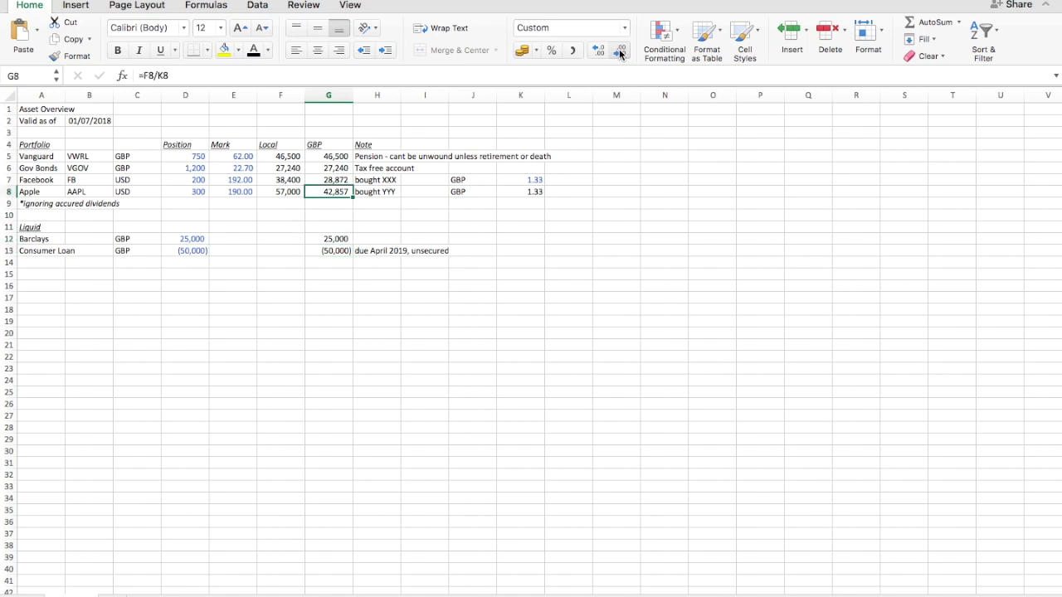
pyautogui.press('Left')
pyautogui.press('Left')
pyautogui.press('Left')
pyautogui.press('Left')
pyautogui.press('Left')
pyautogui.press('Left')
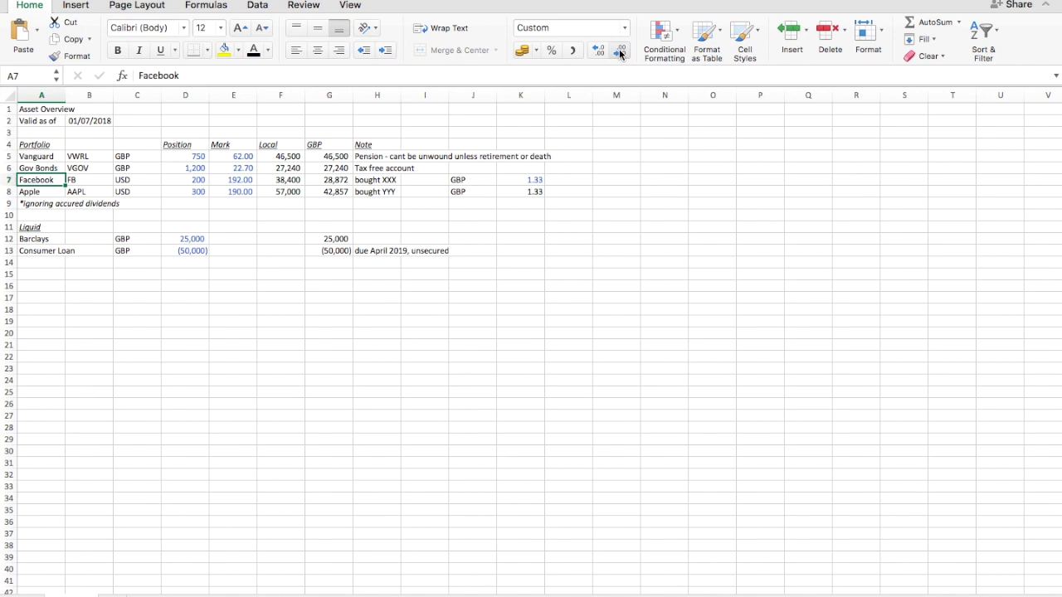
pyautogui.press('Down')
pyautogui.press('Up')
pyautogui.press('Right')
pyautogui.press('Down')
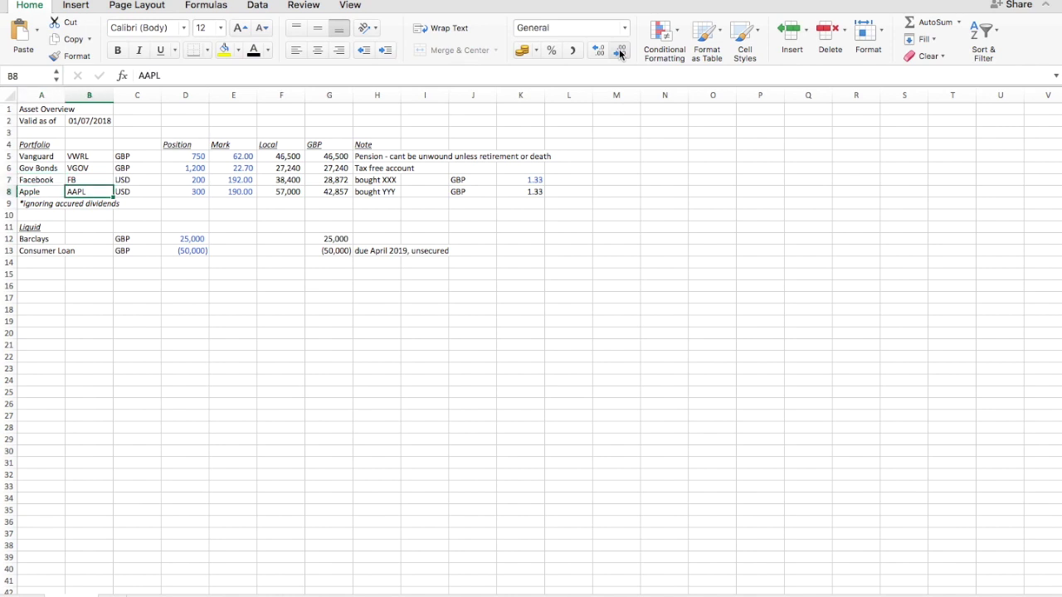
pyautogui.press('Down')
pyautogui.press('Down')
pyautogui.press('Down')
pyautogui.press('Down')
pyautogui.press('Down')
pyautogui.press('Down')
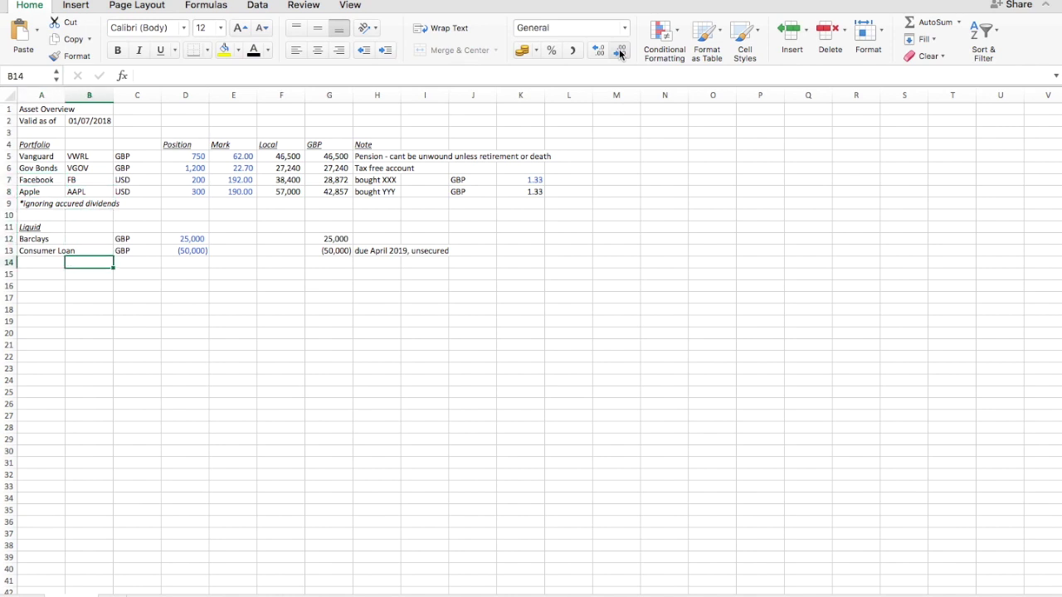
pyautogui.press('Down')
pyautogui.press('Up')
pyautogui.press('Up')
pyautogui.press('Up')
pyautogui.press('Up')
pyautogui.press('Left')
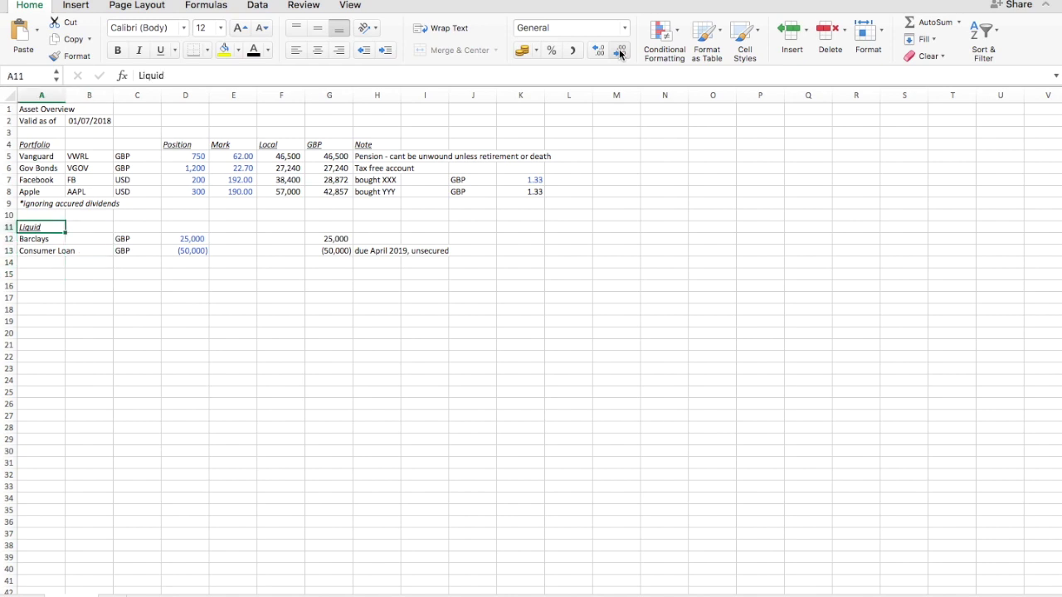
pyautogui.hotkey('shift', 'Down')
pyautogui.press('super+c')
pyautogui.press('Down')
pyautogui.press('Down')
pyautogui.press('Down')
pyautogui.press('Down')
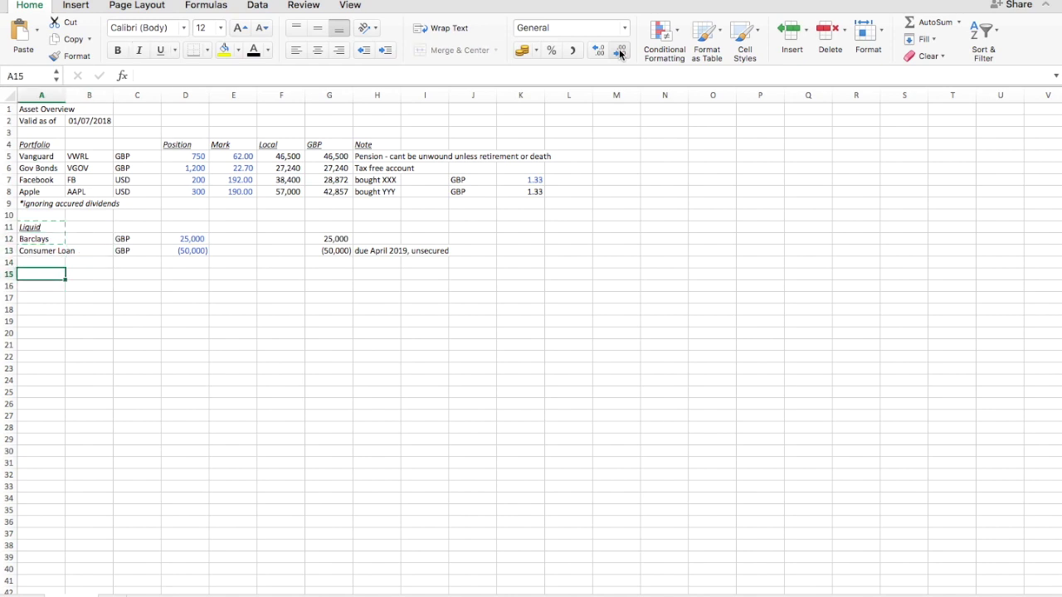
pyautogui.press('Down')
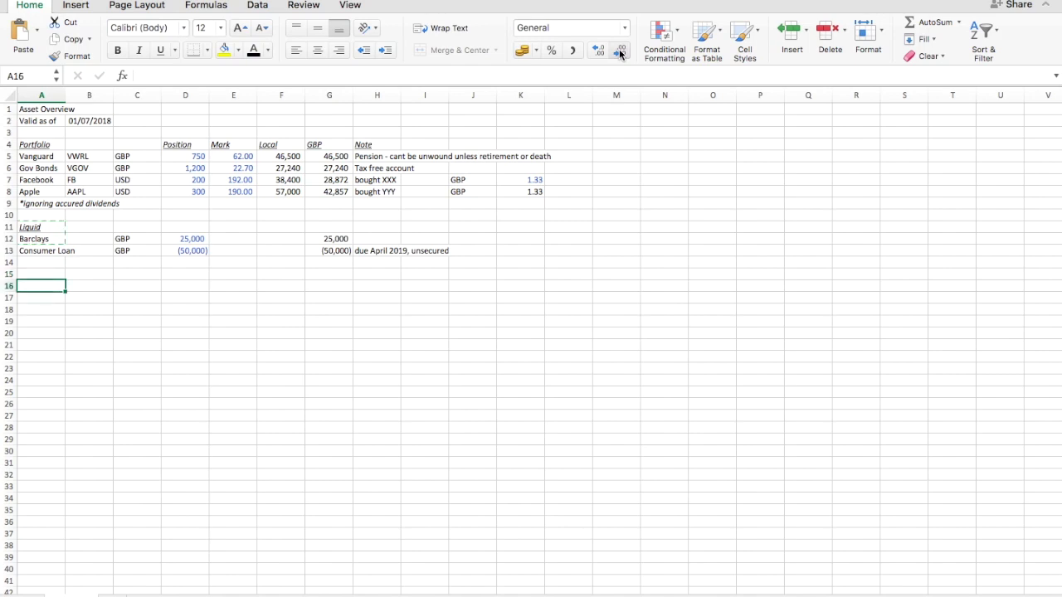
pyautogui.press('super+v')
# Step: Add an italic '*unpaid taxes' note in A14 under the Consumer Loan row
pyautogui.press('Up')
pyautogui.press('Up')
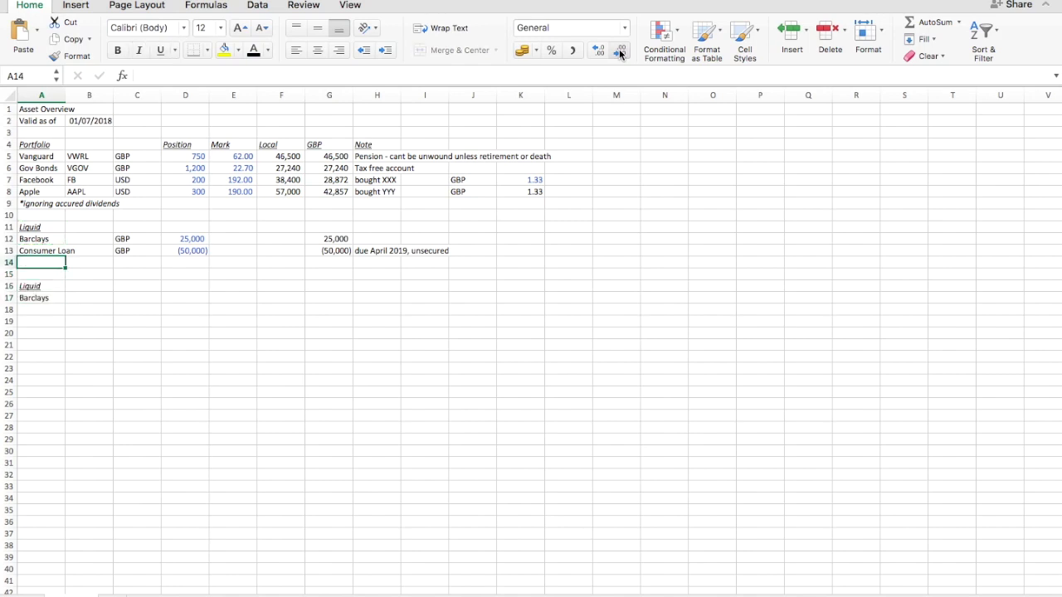
pyautogui.write('*unpaid')
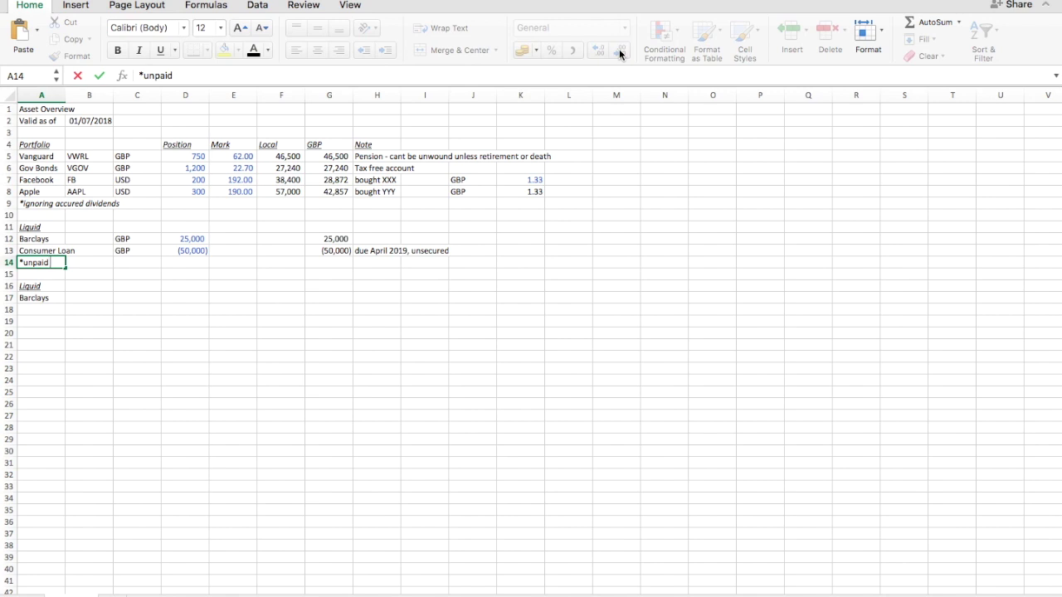
pyautogui.write(' taxes')
pyautogui.press('Return')
pyautogui.press('Up')
pyautogui.press('super+i')
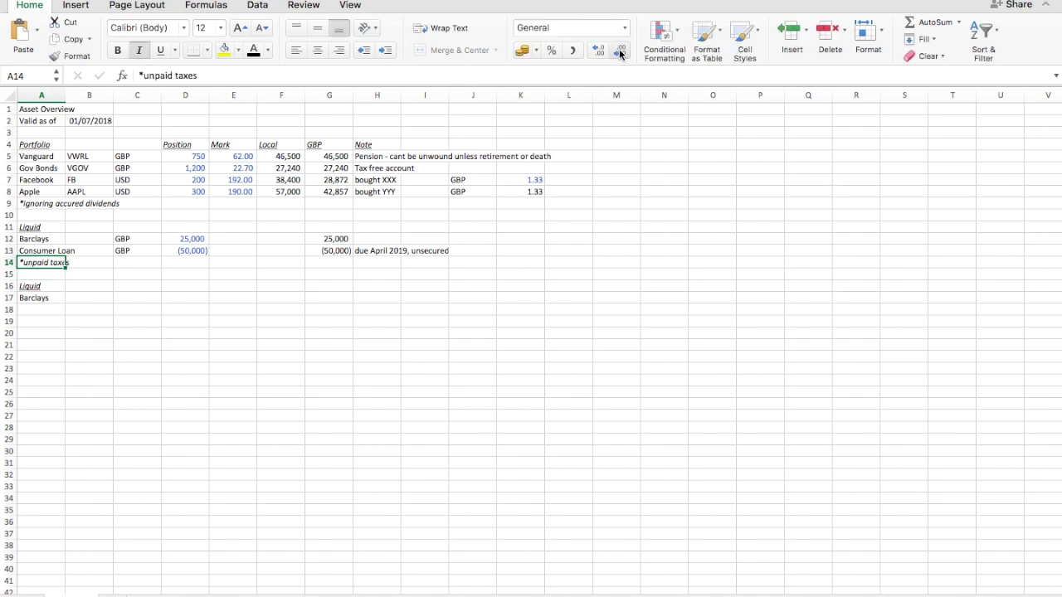
pyautogui.press('Down')
pyautogui.press('Down')
pyautogui.press('Down')
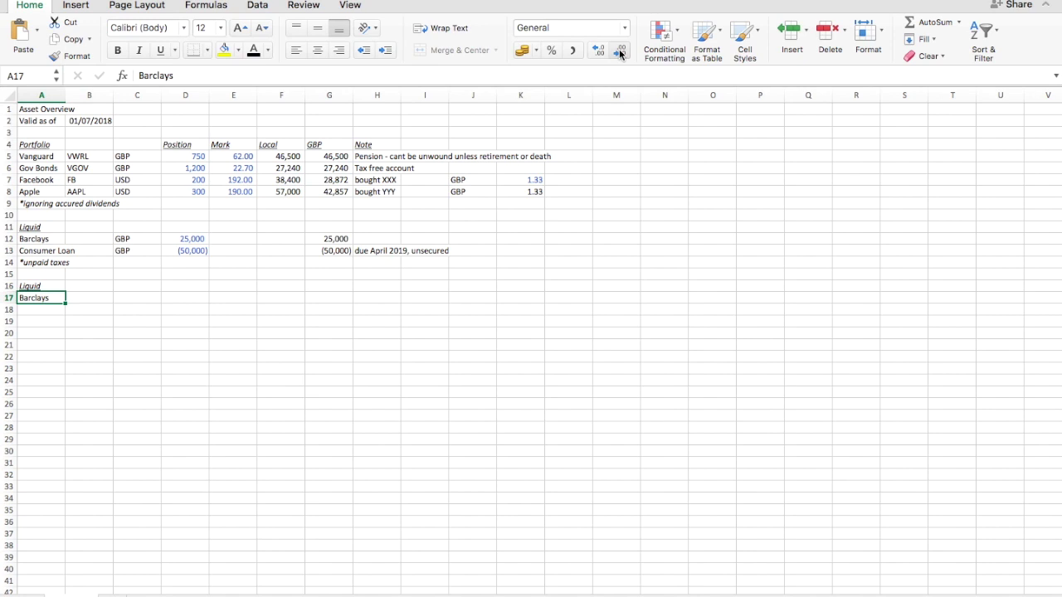
pyautogui.press('Up')
# Step: Enter the Property heading and a Main House row with GBP as its currency
pyautogui.write('Prope')
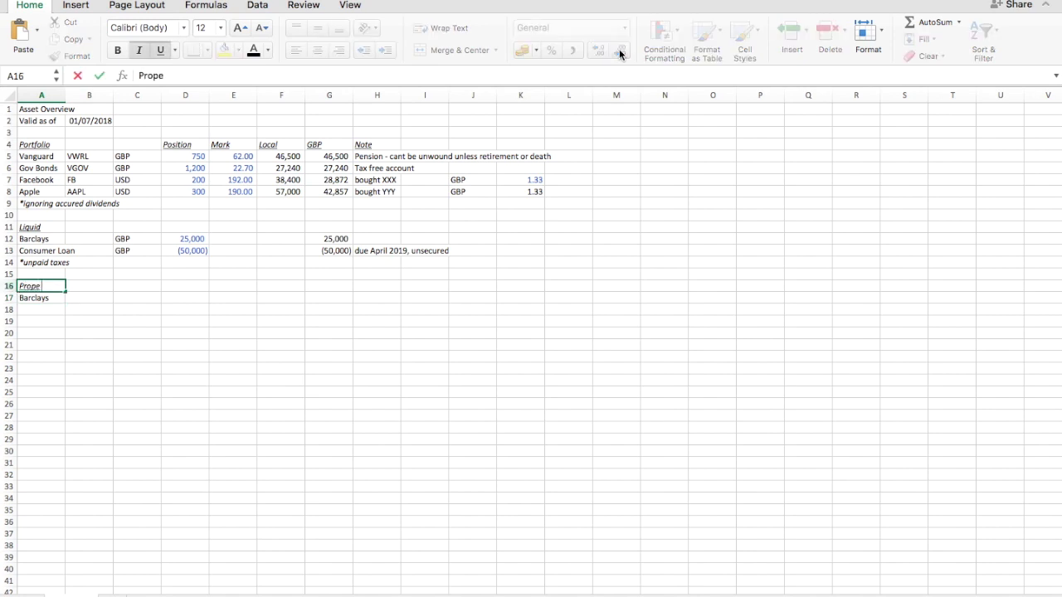
pyautogui.write('rty')
pyautogui.press('Return')
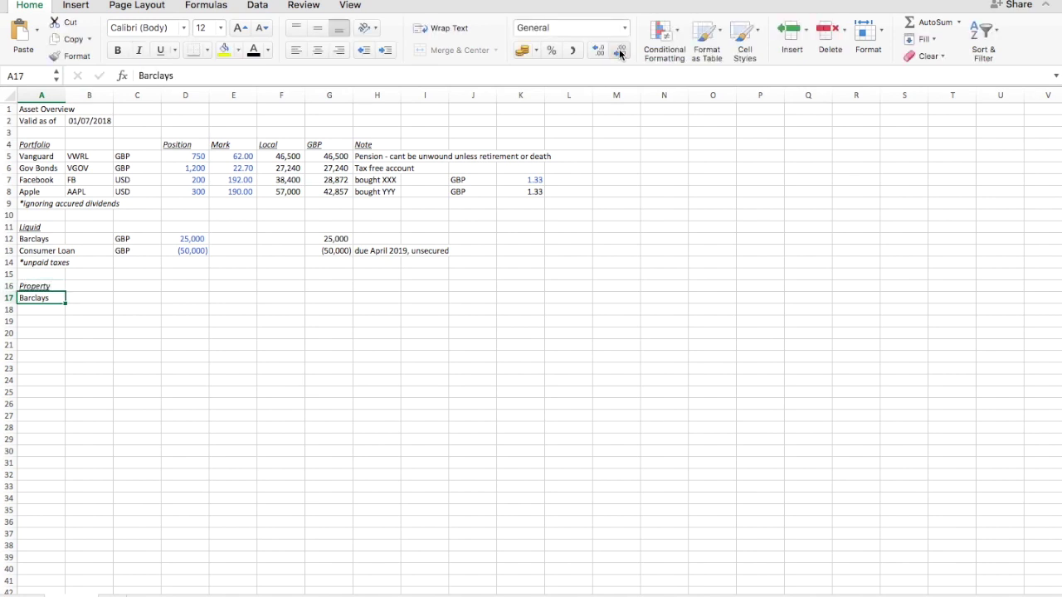
pyautogui.write('Main')
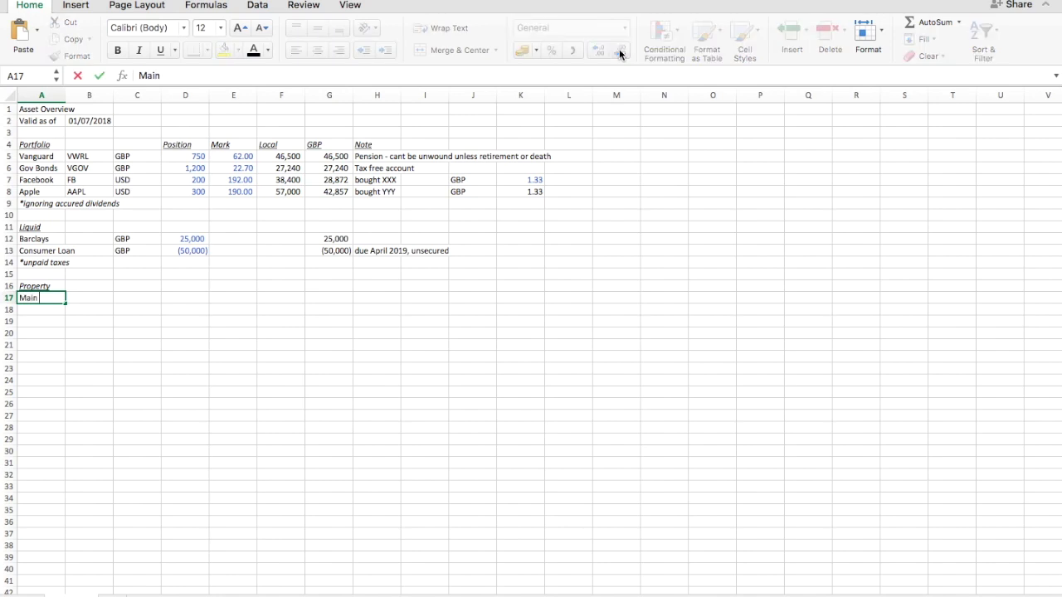
pyautogui.write(' House')
pyautogui.press('Tab')
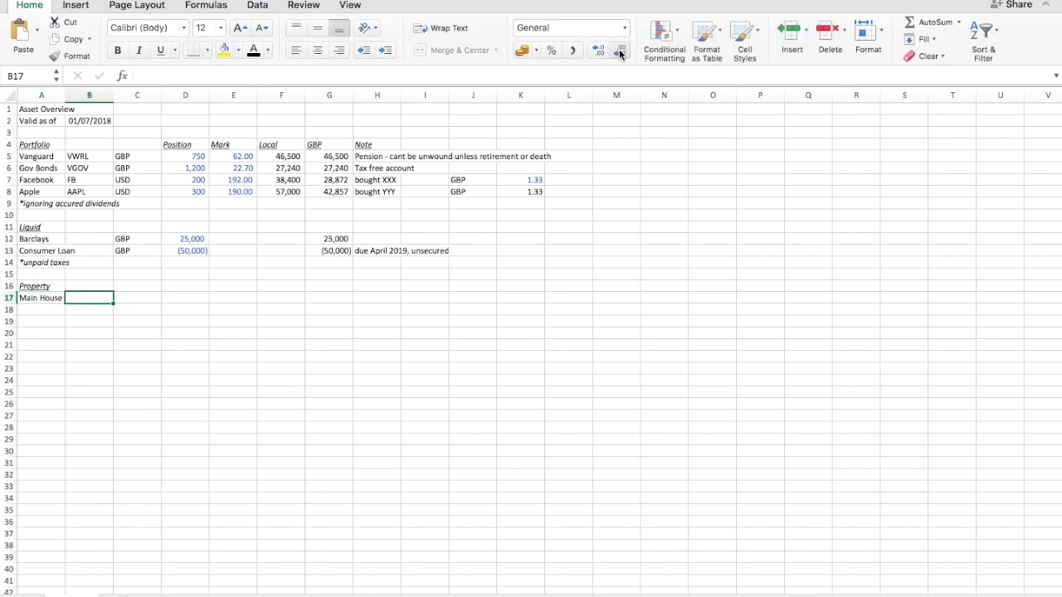
pyautogui.press('Tab')
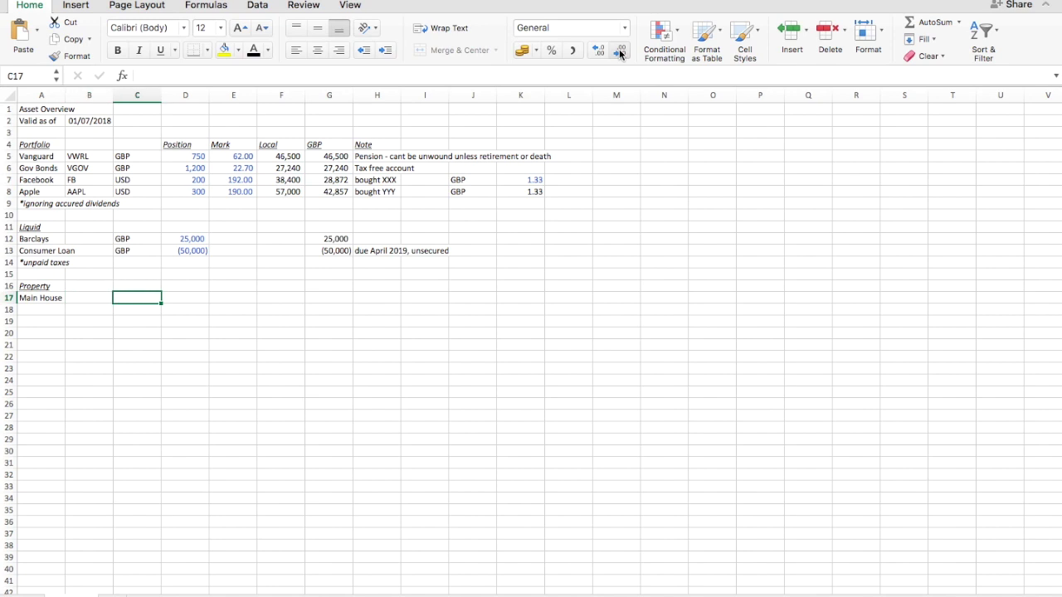
pyautogui.press('Up')
pyautogui.press('Up')
pyautogui.press('Up')
pyautogui.press('Up')
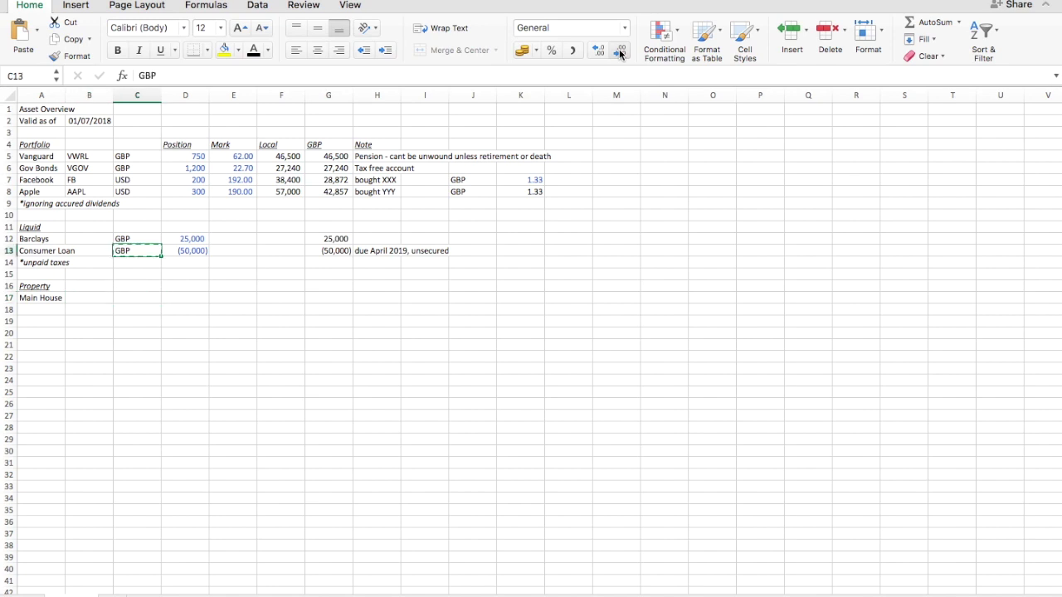
pyautogui.press('Down')
pyautogui.press('Down')
pyautogui.press('Down')
pyautogui.press('Down')
pyautogui.press('Return')
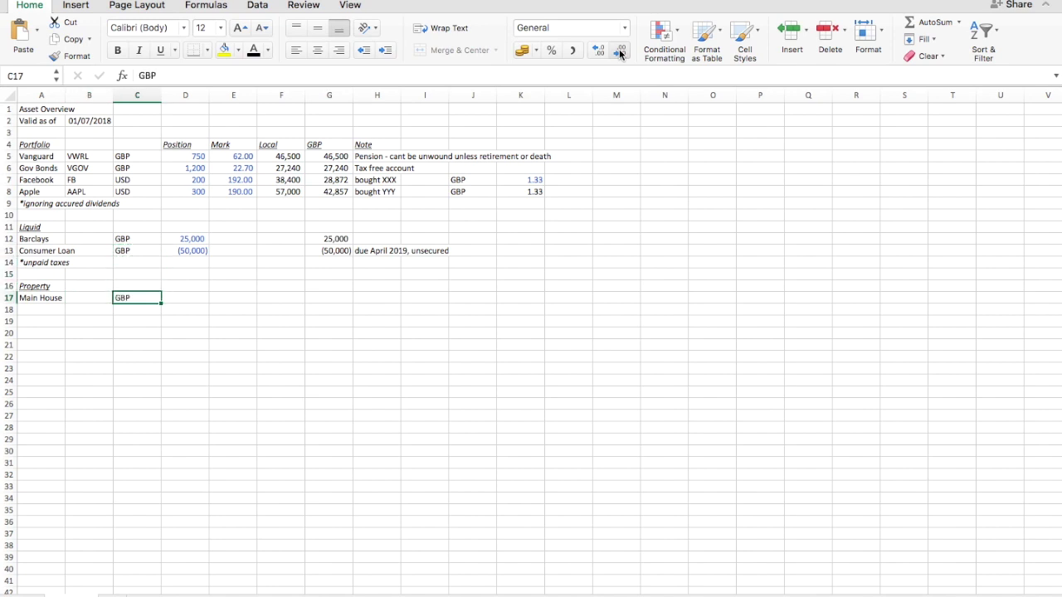
# Step: Give Main House a 500,000 amount in D17 using the Barclays amount format
pyautogui.press('Right')
pyautogui.press('Up')
pyautogui.press('Up')
pyautogui.press('Up')
pyautogui.press('Up')
pyautogui.press('Up')
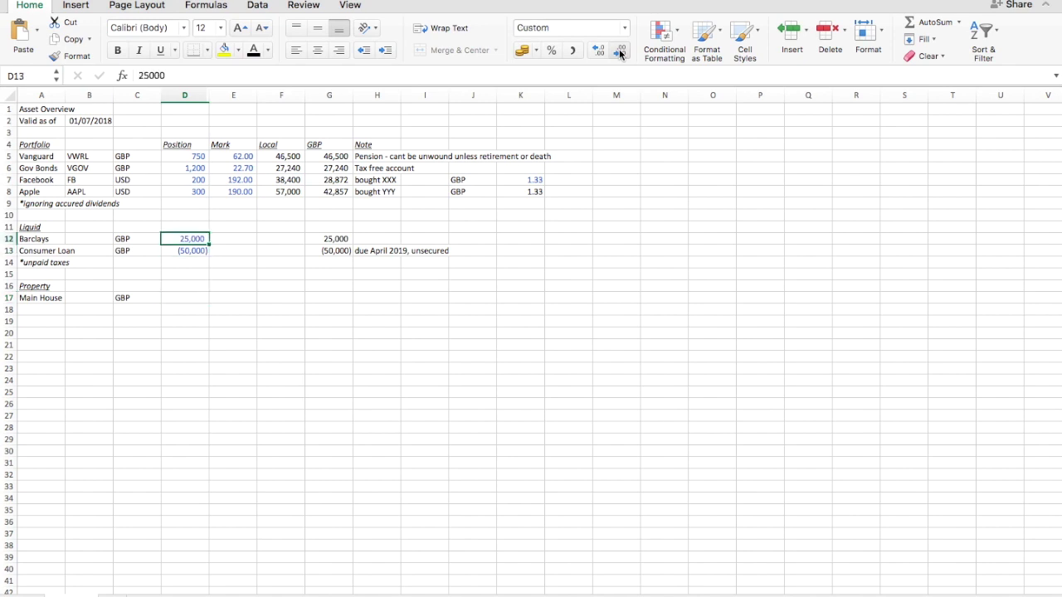
pyautogui.press('cmd+c')
pyautogui.press('Down')
pyautogui.press('Down')
pyautogui.press('Down')
pyautogui.press('Down')
pyautogui.press('Down')
pyautogui.press('Return')
pyautogui.press('Return')
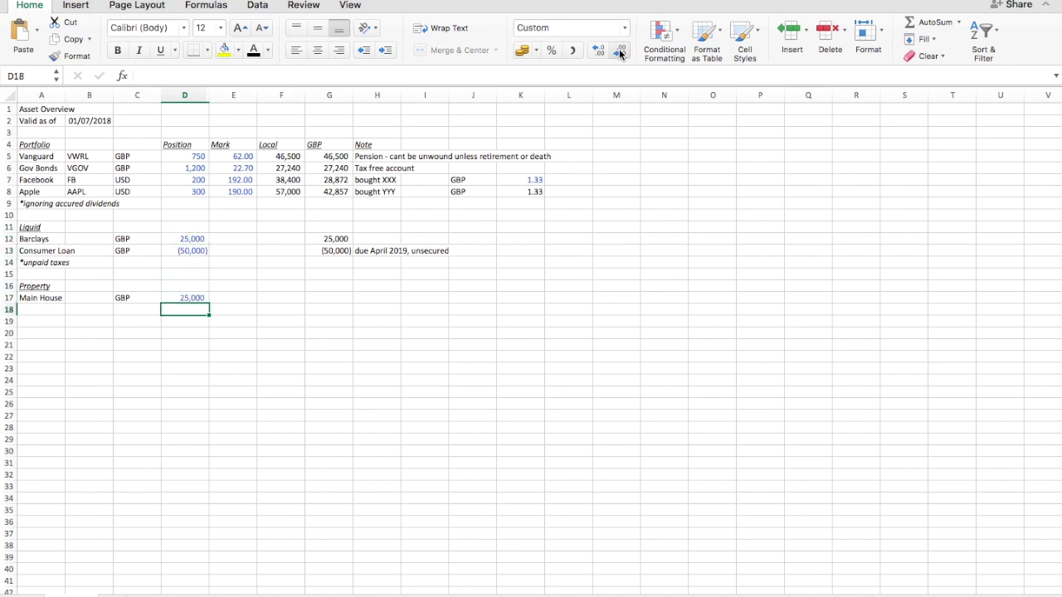
pyautogui.press('Up')
pyautogui.write('5000')
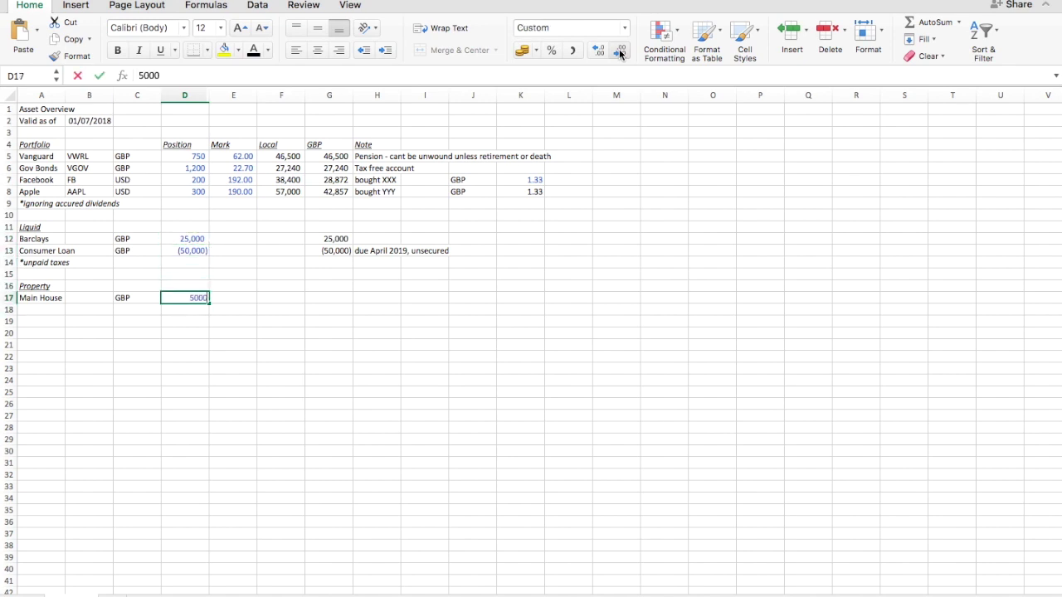
pyautogui.write('00')
pyautogui.press('Return')
pyautogui.press('Up')
pyautogui.press('Up')
pyautogui.press('Up')
pyautogui.press('Up')
pyautogui.press('Up')
pyautogui.press('Up')
pyautogui.press('Up')
pyautogui.press('Up')
pyautogui.press('Up')
pyautogui.press('Up')
pyautogui.press('Up')
pyautogui.press('Up')
pyautogui.press('Up')
pyautogui.press('Up')
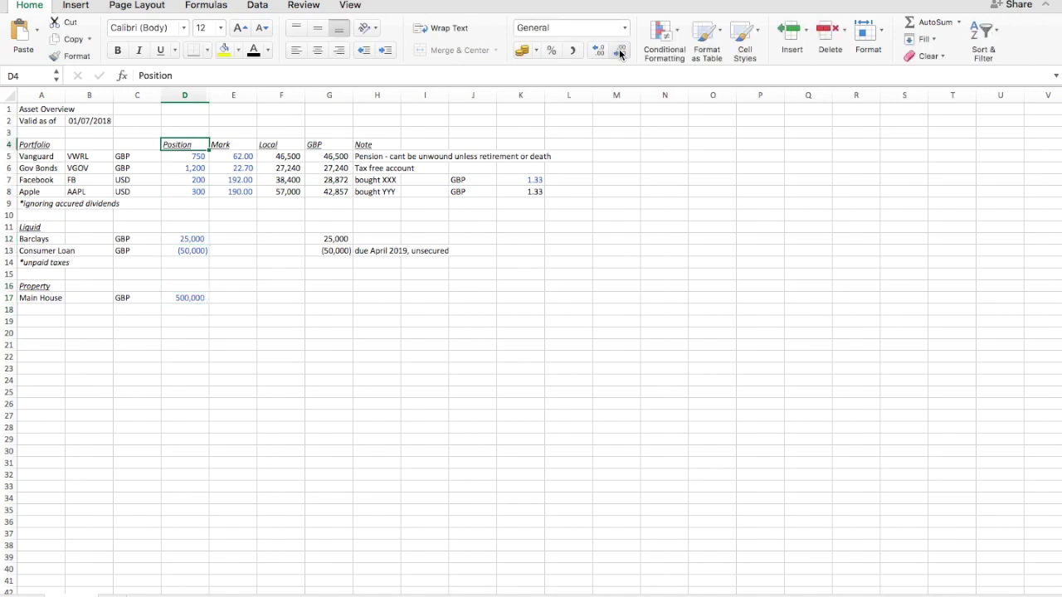
pyautogui.press('cmd+c')
pyautogui.press('Down')
pyautogui.press('Down')
pyautogui.press('Down')
pyautogui.press('Down')
pyautogui.press('Down')
pyautogui.press('Down')
pyautogui.press('Down')
pyautogui.press('Down')
pyautogui.press('Down')
pyautogui.press('Down')
pyautogui.press('Down')
pyautogui.press('Down')
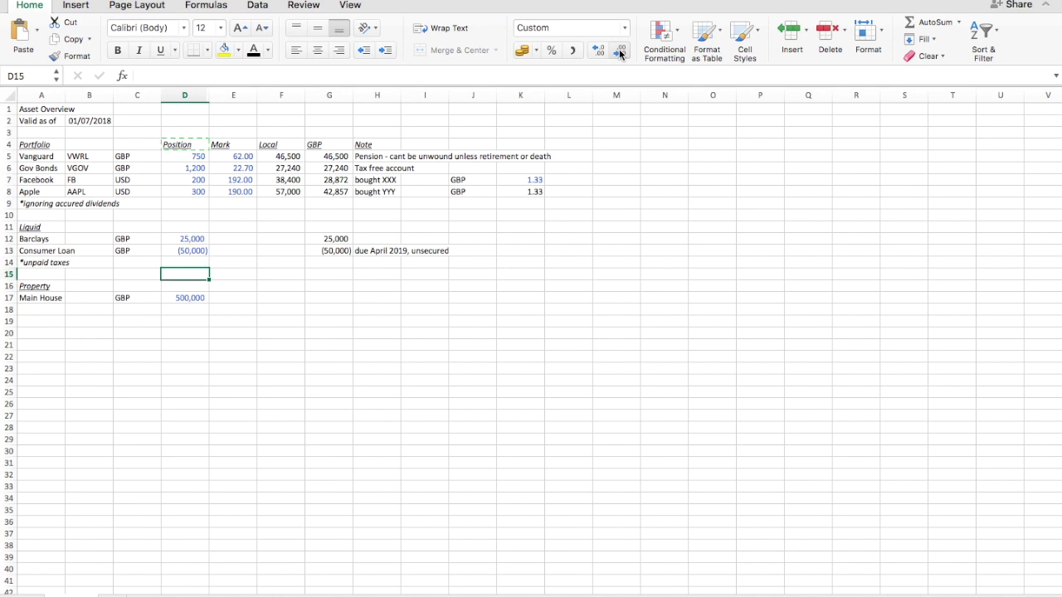
# Step: Add Value and Mortgage headers in D16:E16, styled like the Position heading
pyautogui.hotkey('shift', 'Right')
pyautogui.press('cmd+v')
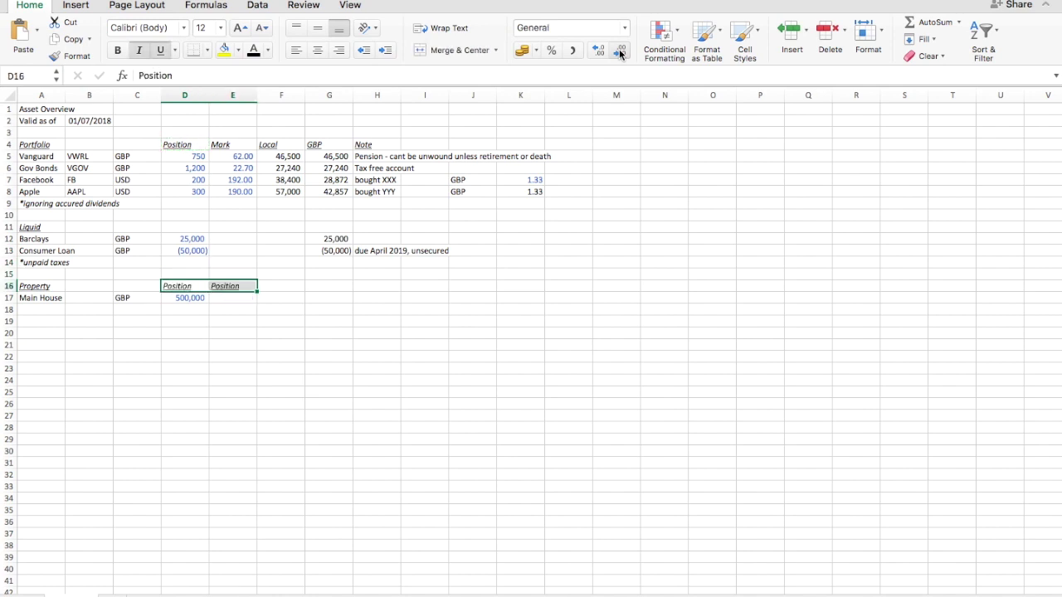
pyautogui.press('Escape')
pyautogui.press('Up')
pyautogui.press('Down')
pyautogui.write('Value')
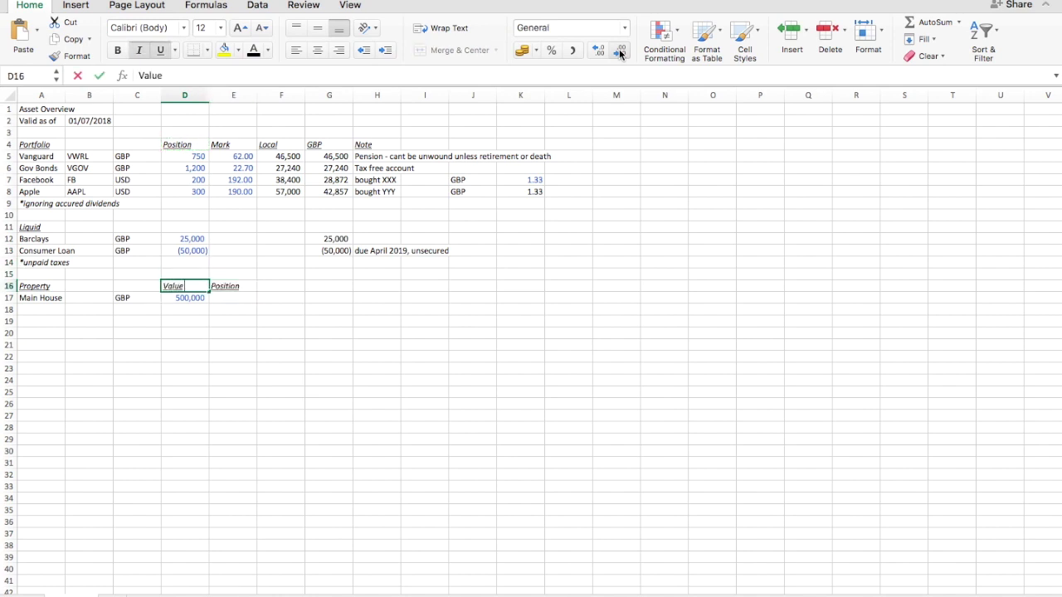
pyautogui.press('Tab')
pyautogui.write('Morta')
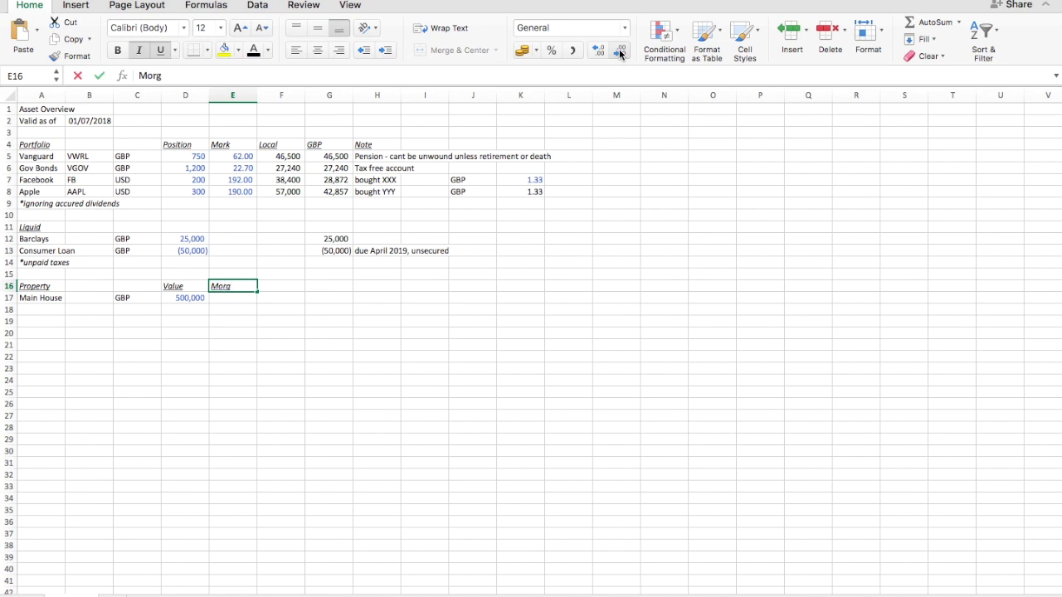
pyautogui.write('age')
pyautogui.press('Return')
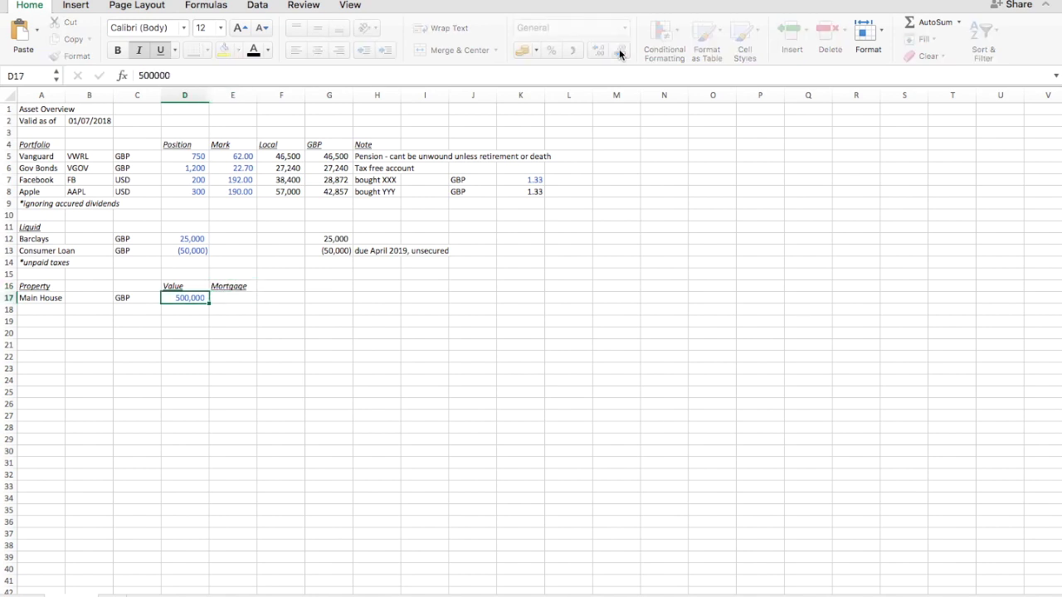
# Step: Enter a (400,000) mortgage for Main House beside its 500,000 value
pyautogui.press('cmd+c')
pyautogui.press('Right')
pyautogui.press('Return')
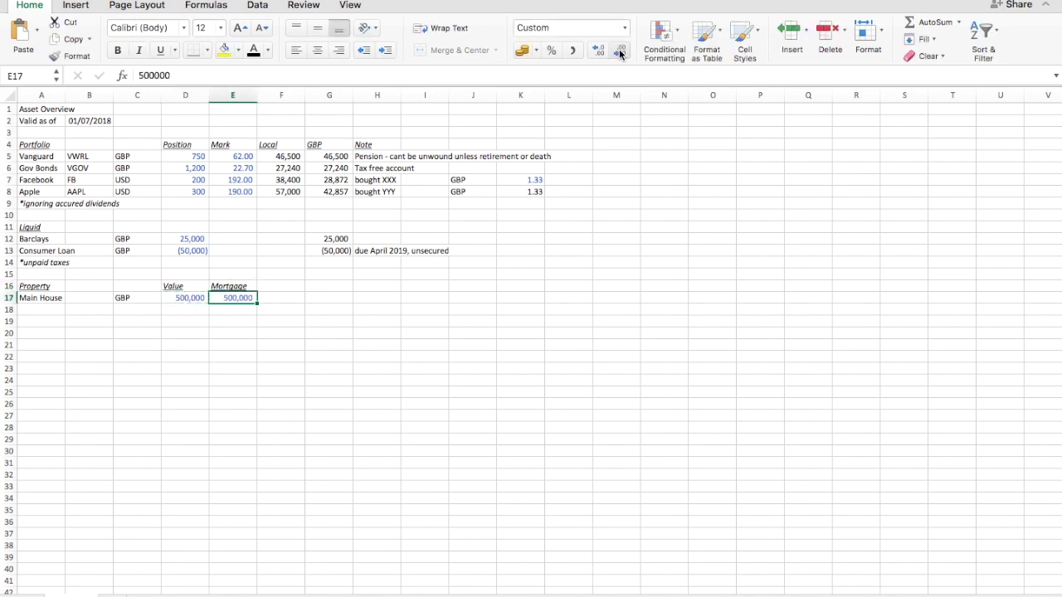
pyautogui.write('-4000000')
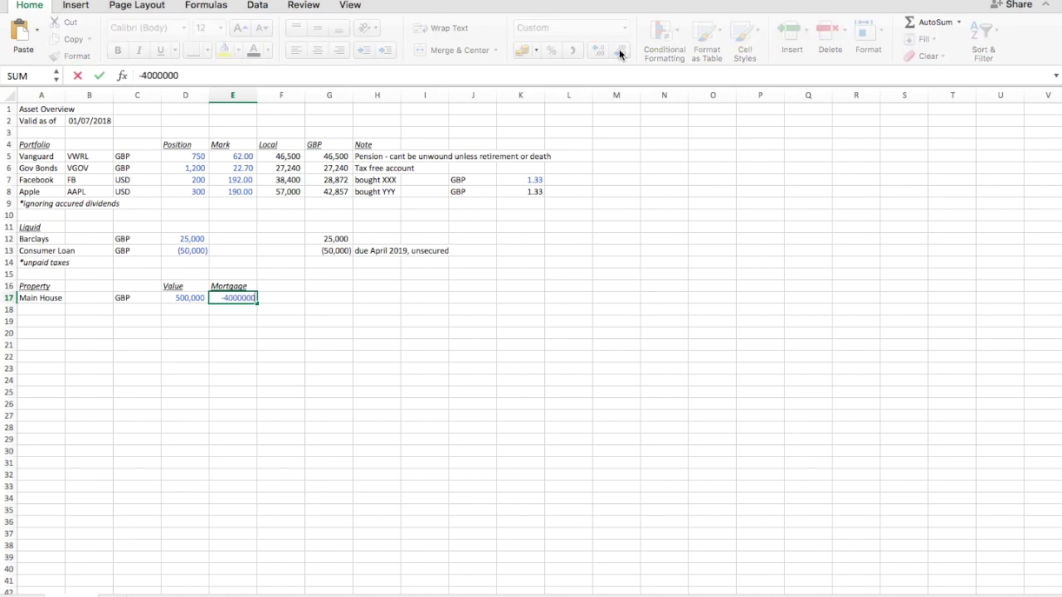
pyautogui.press('Return')
pyautogui.press('Up')
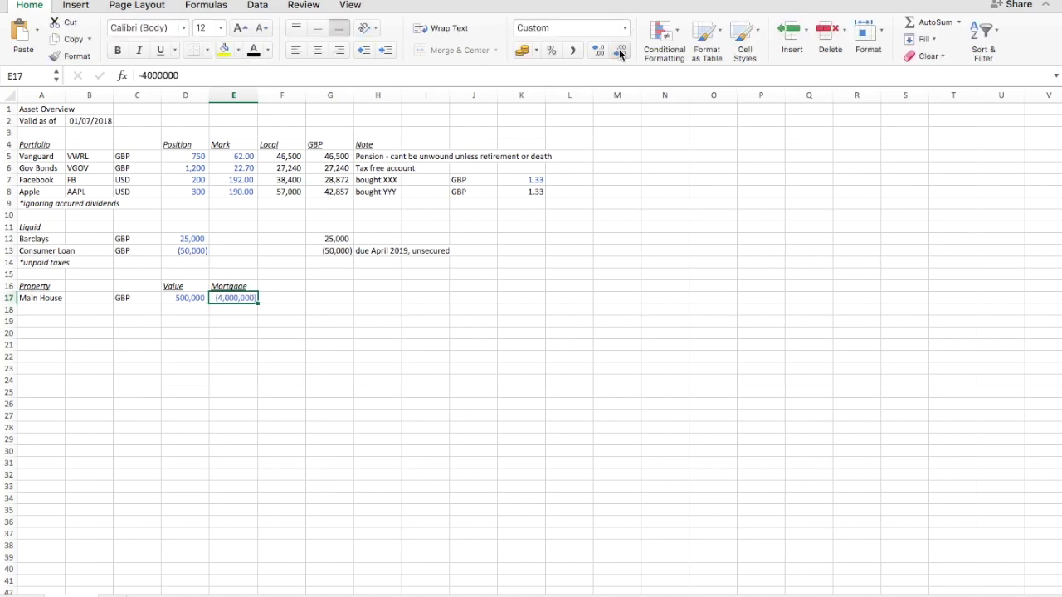
pyautogui.write('-400000')
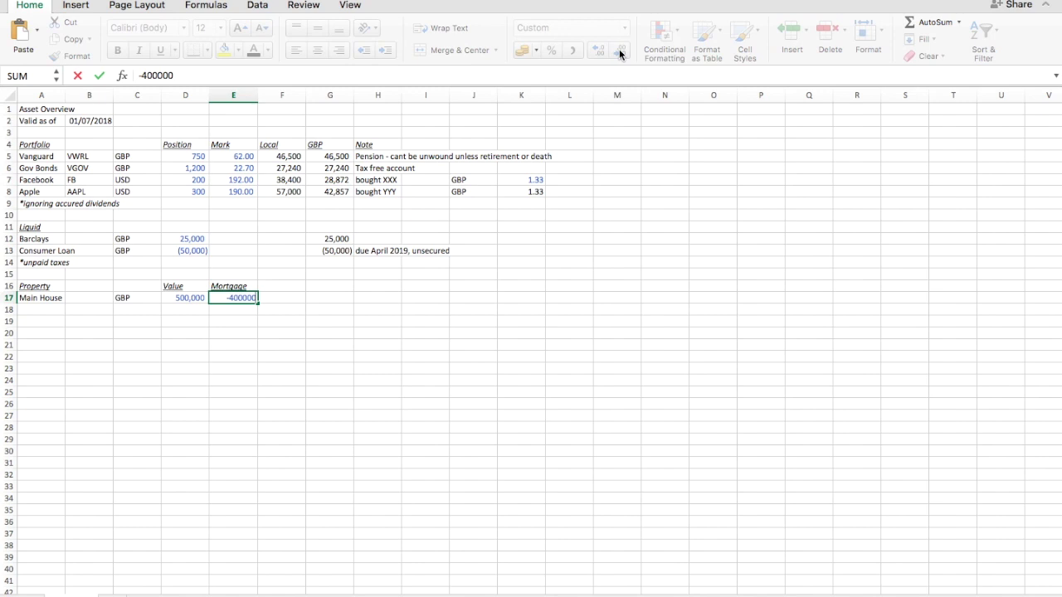
pyautogui.press('Return')
pyautogui.press('Up')
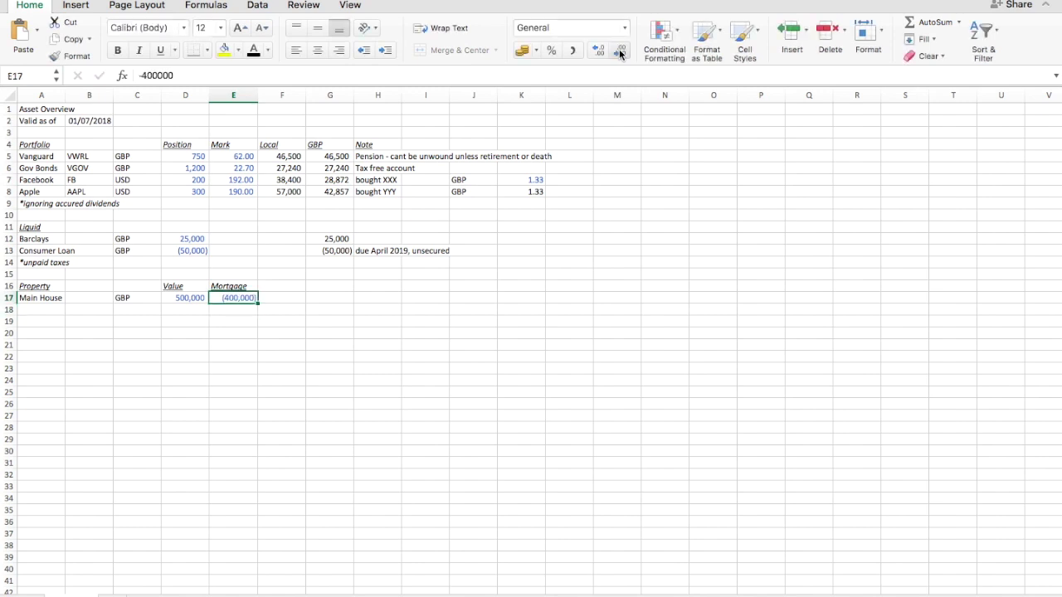
pyautogui.press('Right')
pyautogui.press('Right')
pyautogui.press('Up')
pyautogui.press('Up')
pyautogui.press('Up')
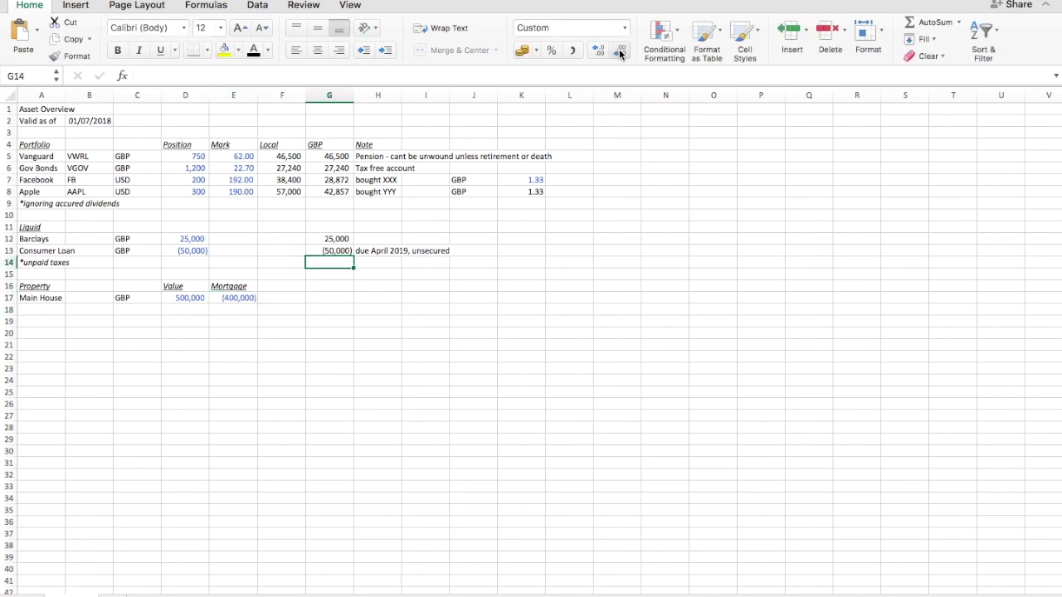
pyautogui.press('Down')
pyautogui.press('Down')
pyautogui.press('Down')
# Step: Set the Main House GBP equity in G17 to =D17+E17, giving 100,000
pyautogui.write('=')
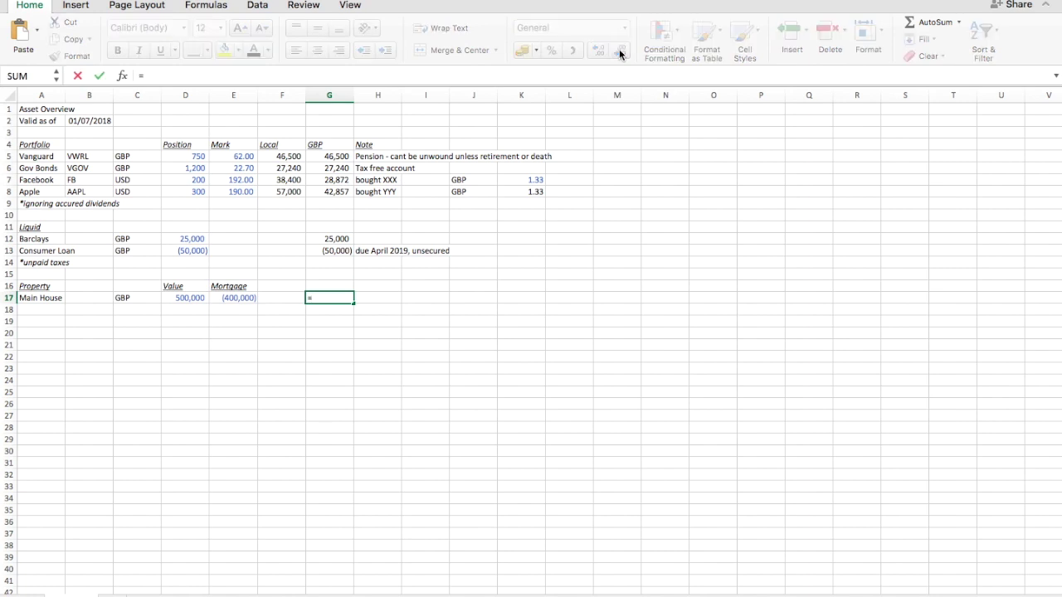
pyautogui.press('Left')
pyautogui.press('Left')
pyautogui.press('Left')
pyautogui.press('Return')
pyautogui.press('Up')
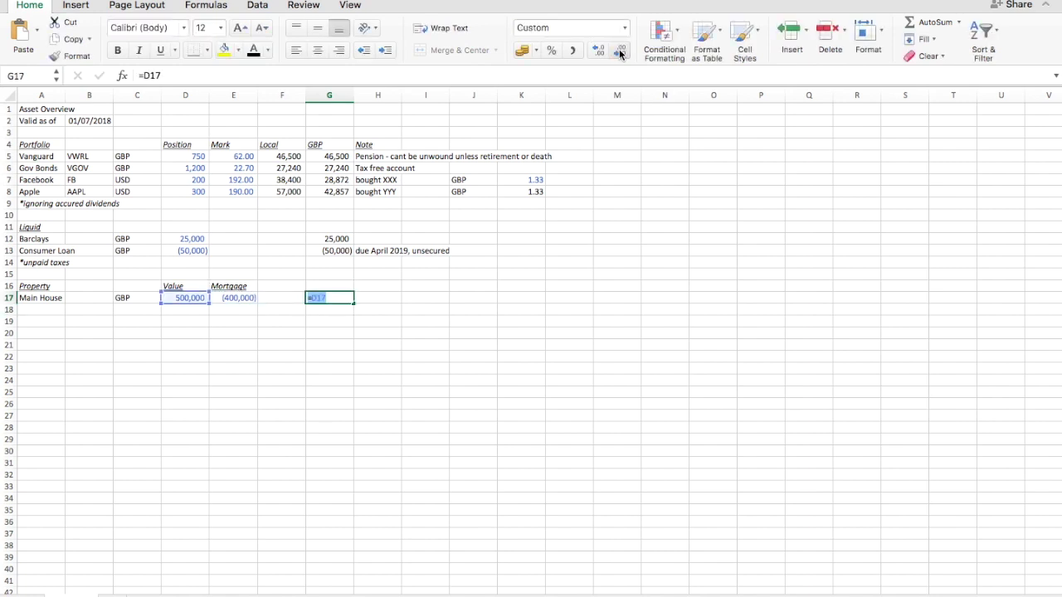
pyautogui.write('=')
pyautogui.press('Left')
pyautogui.press('Left')
pyautogui.press('Left')
pyautogui.write('+')
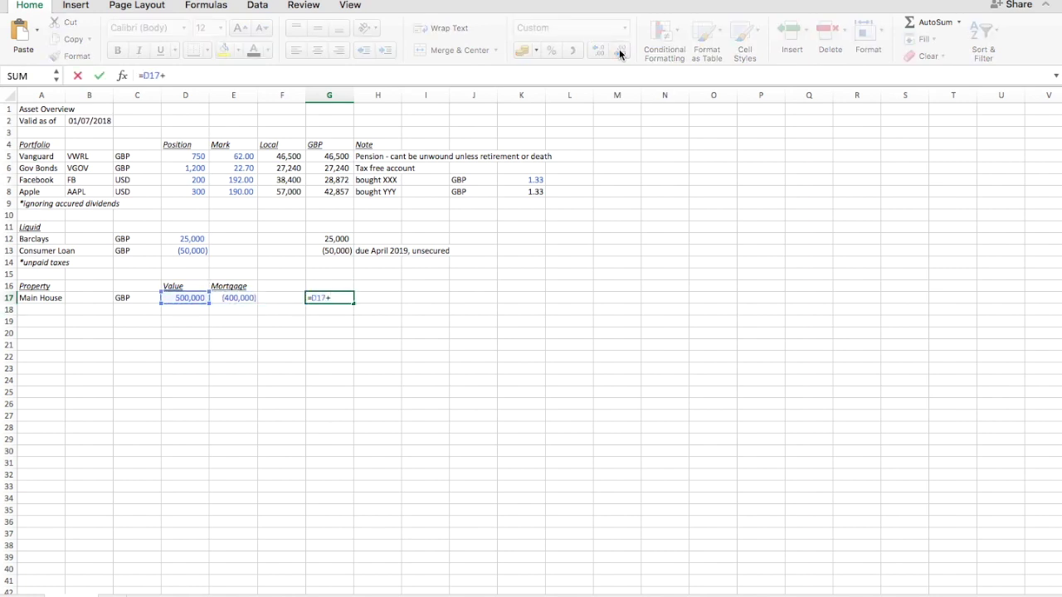
pyautogui.press('Left')
pyautogui.press('Left')
pyautogui.press('Return')
pyautogui.press('Up')
# Step: Note the house in H17 as '95% of Zoopla value, less comms'
pyautogui.press('Right')
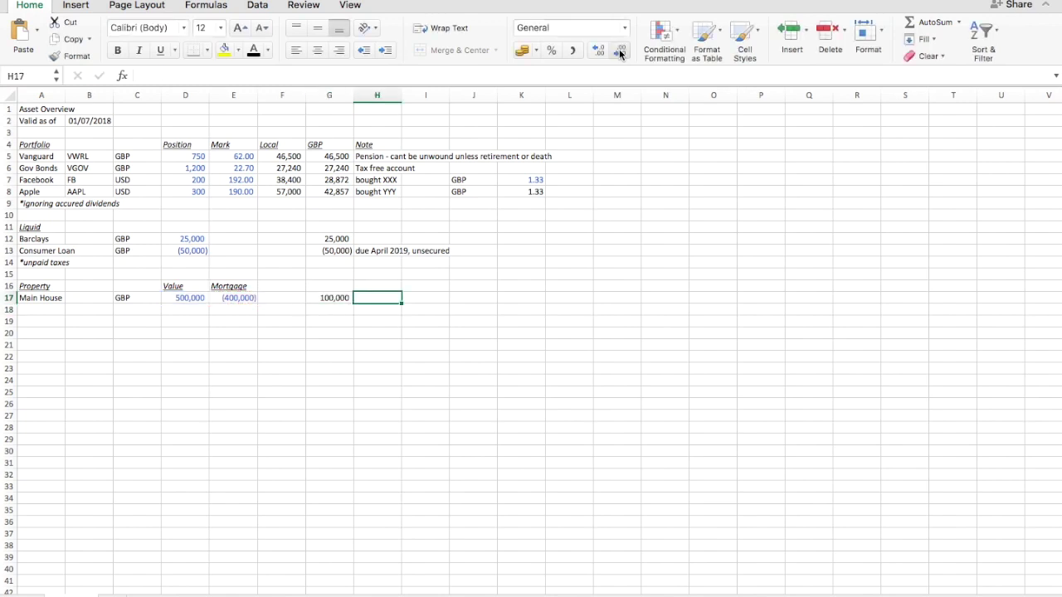
pyautogui.press('Up')
pyautogui.press('Up')
pyautogui.press('Up')
pyautogui.press('Up')
pyautogui.hotkey('ctrl', 'c')
pyautogui.press('Down')
pyautogui.press('Down')
pyautogui.press('Down')
pyautogui.press('Down')
pyautogui.hotkey('ctrl', 'v')
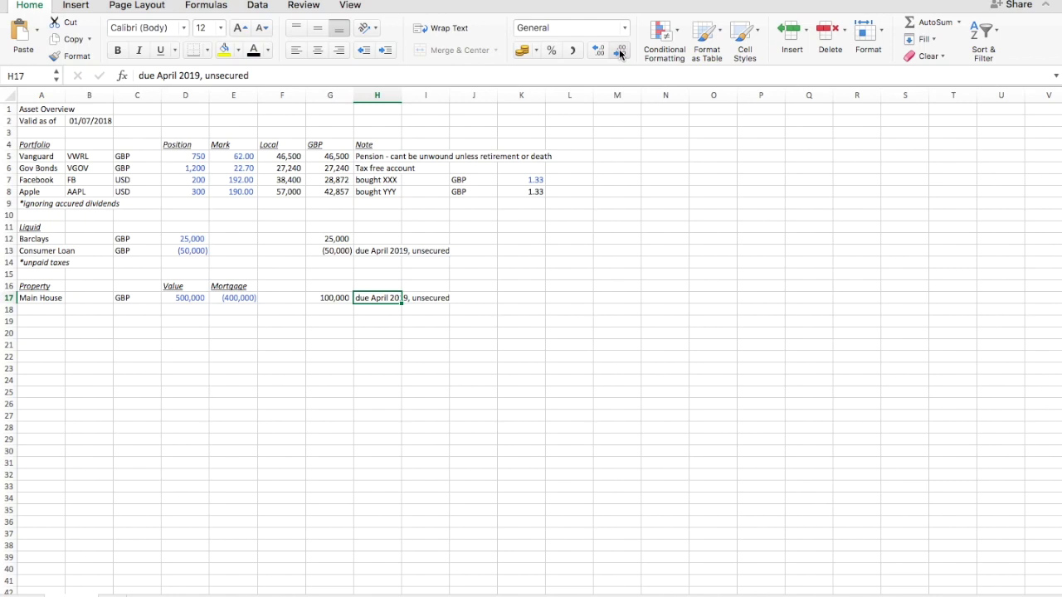
pyautogui.write('95')
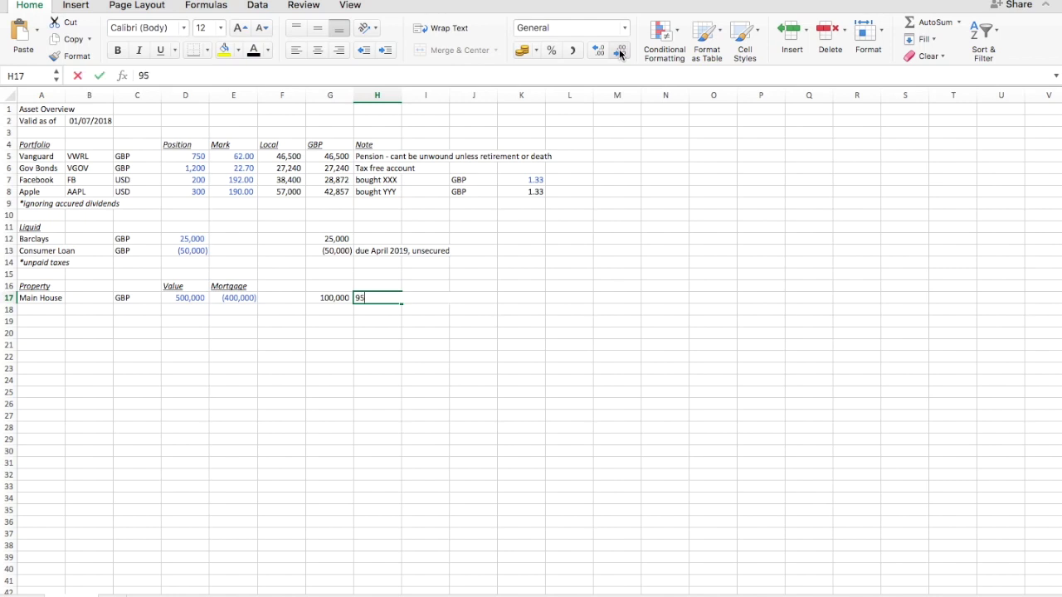
pyautogui.write('% of')
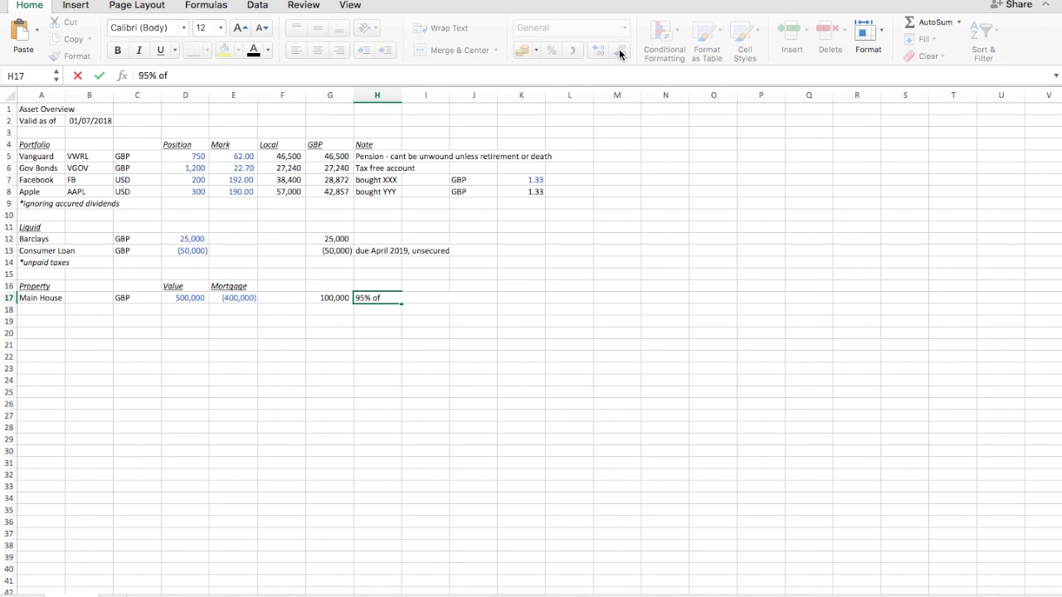
pyautogui.write(' Zoopla value, less')
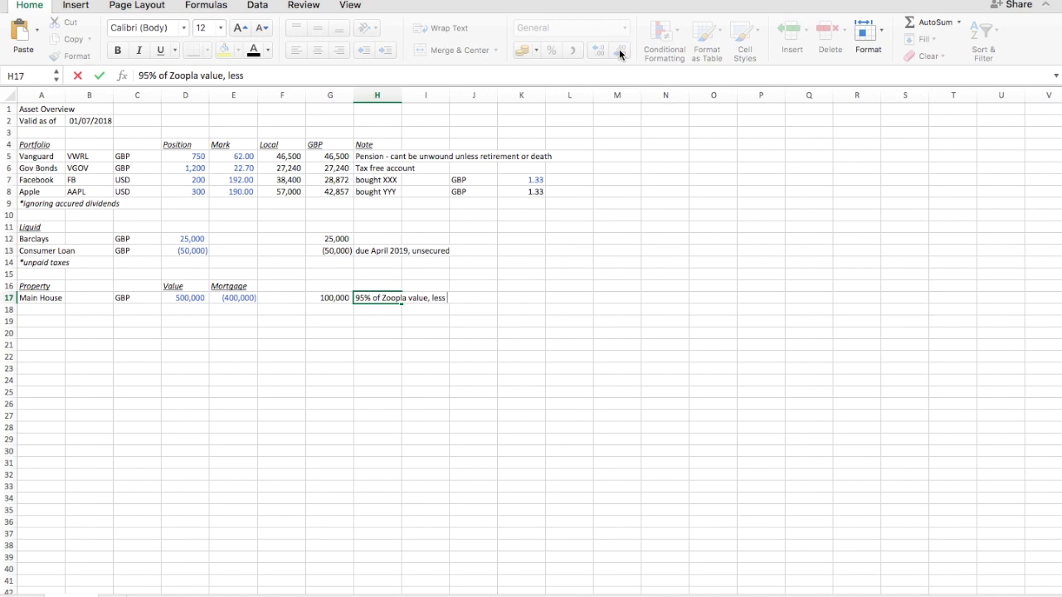
pyautogui.write(' comms')
pyautogui.press('Return')
# Step: Duplicate the whole Main House row, including its note, into row 18
pyautogui.press('Home')
pyautogui.press('Up')
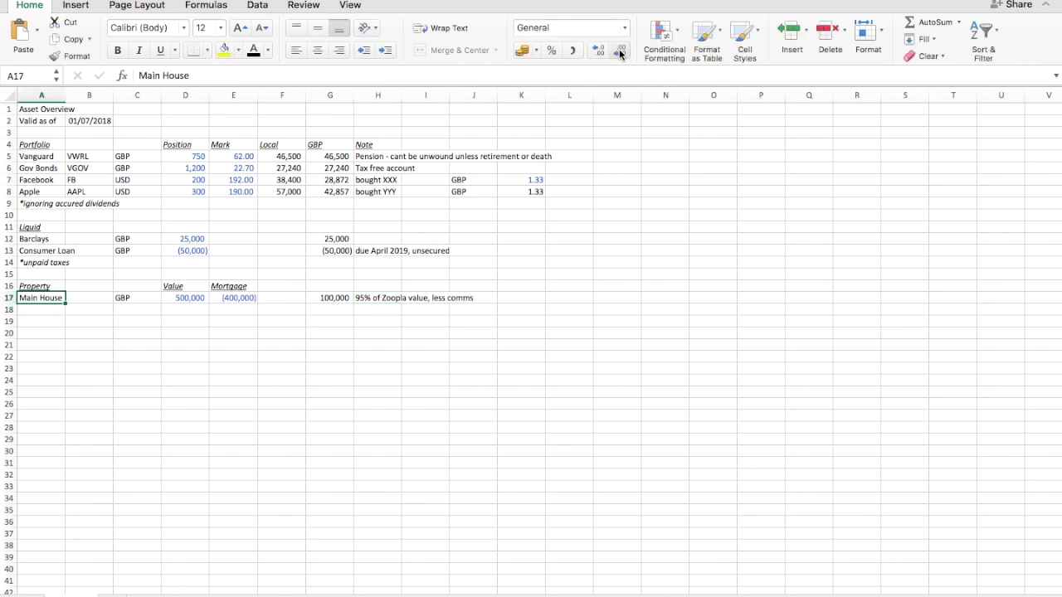
pyautogui.hotkey('shift', 'Right')
pyautogui.hotkey('shift', 'Right')
pyautogui.hotkey('shift', 'Right')
pyautogui.hotkey('shift', 'Right')
pyautogui.hotkey('shift', 'Right')
pyautogui.hotkey('shift', 'Right')
pyautogui.hotkey('shift', 'Right')
pyautogui.hotkey('ctrl', 'c')
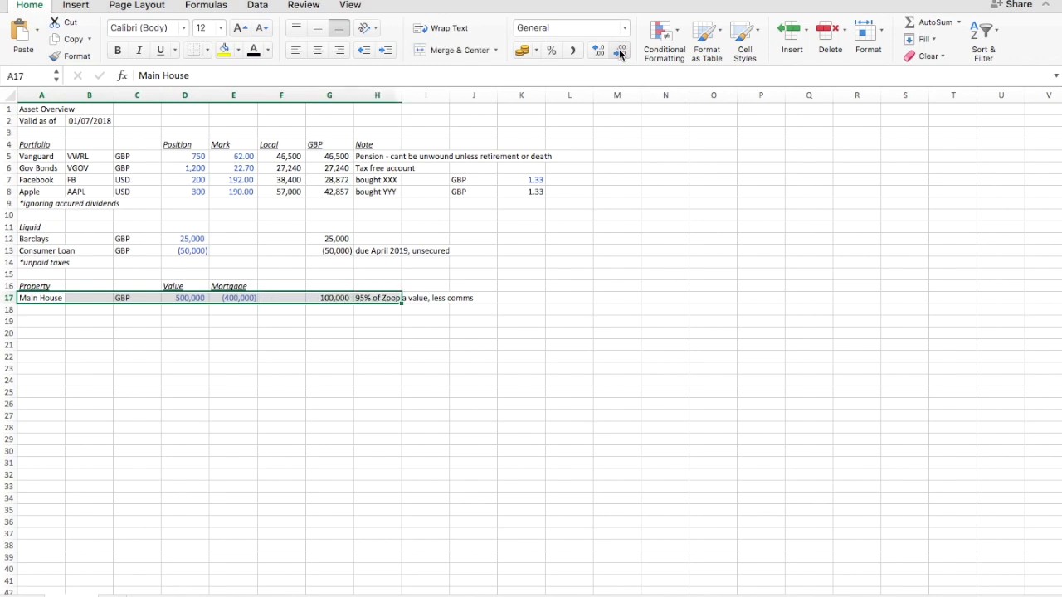
pyautogui.press('Down')
pyautogui.hotkey('ctrl', 'v')
# Step: Turn row 18 into a Cottage worth 75,000 with a (25,000) mortgage
pyautogui.write('C')
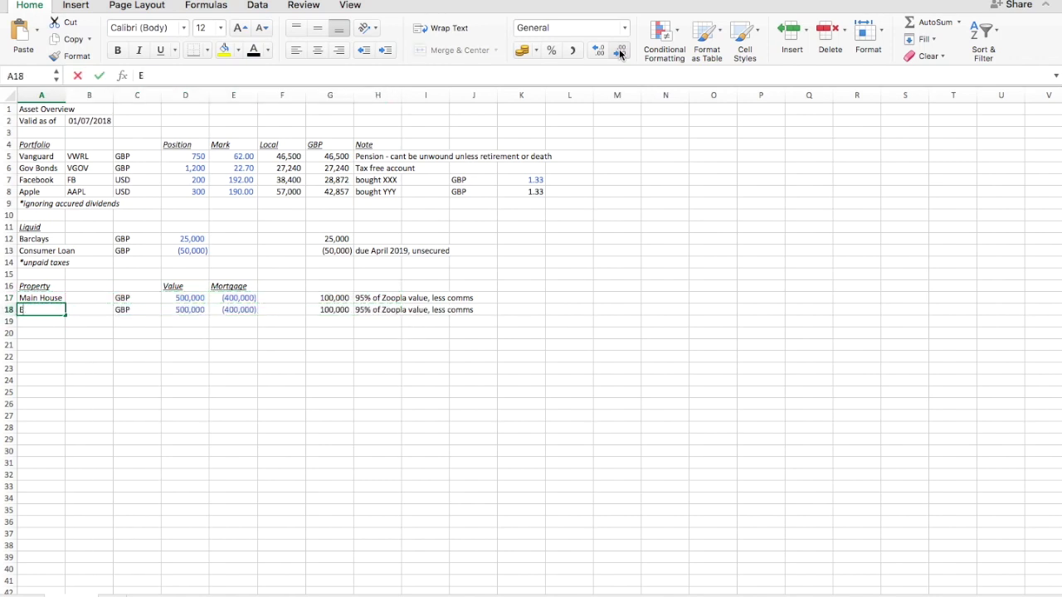
pyautogui.write('ottag')
pyautogui.press('BackSpace')
pyautogui.write('ttage')
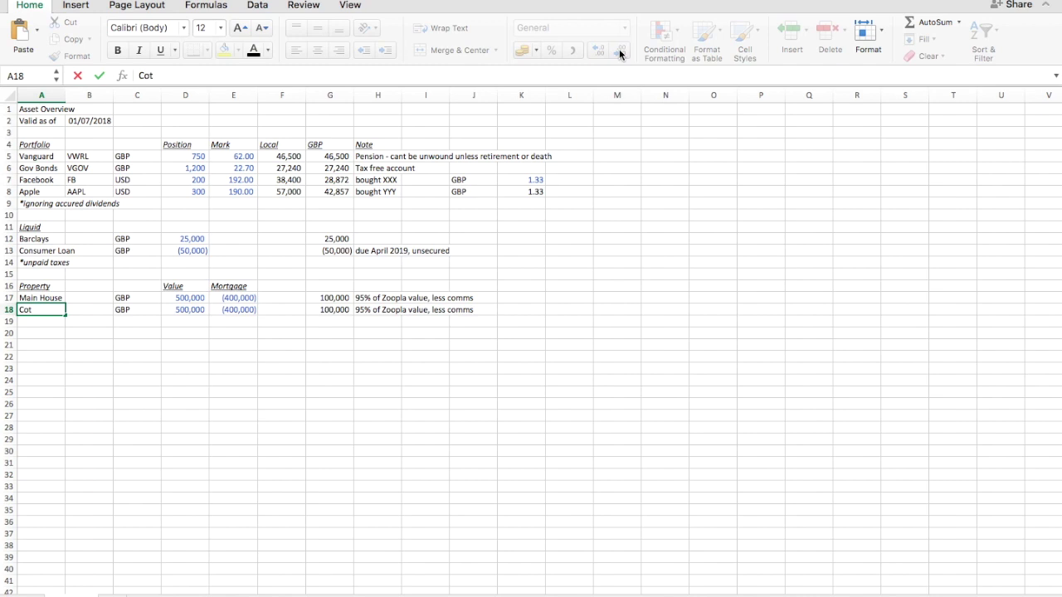
pyautogui.press('Tab')
pyautogui.press('Tab')
pyautogui.press('Tab')
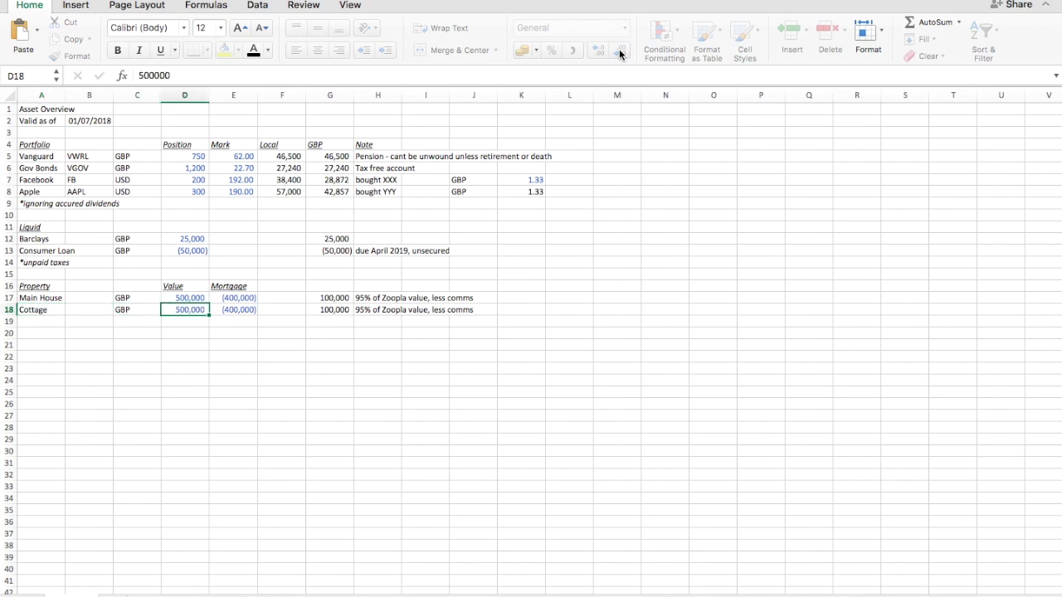
pyautogui.write('75000')
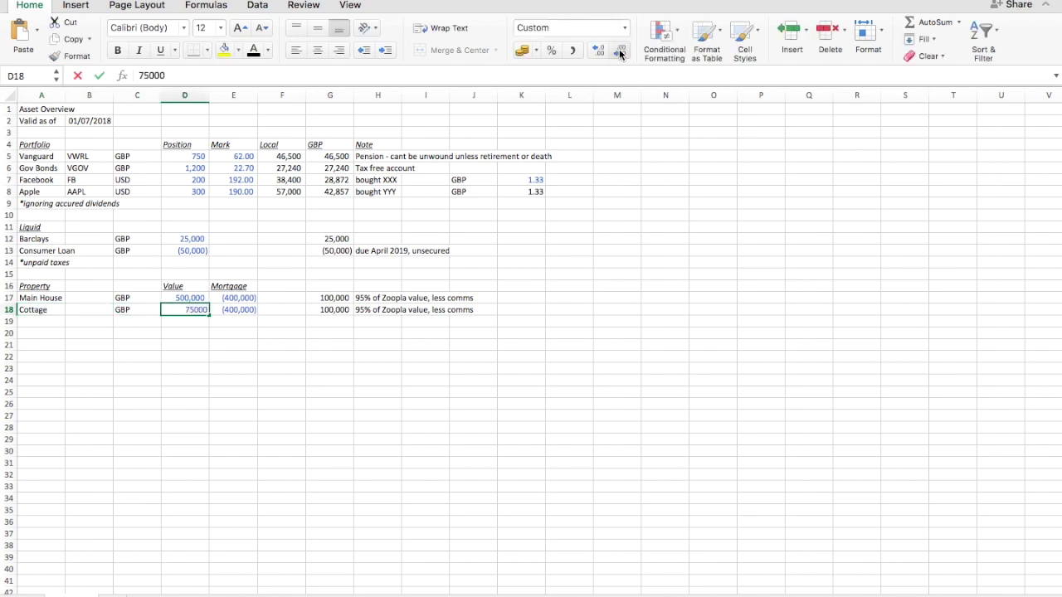
pyautogui.press('Tab')
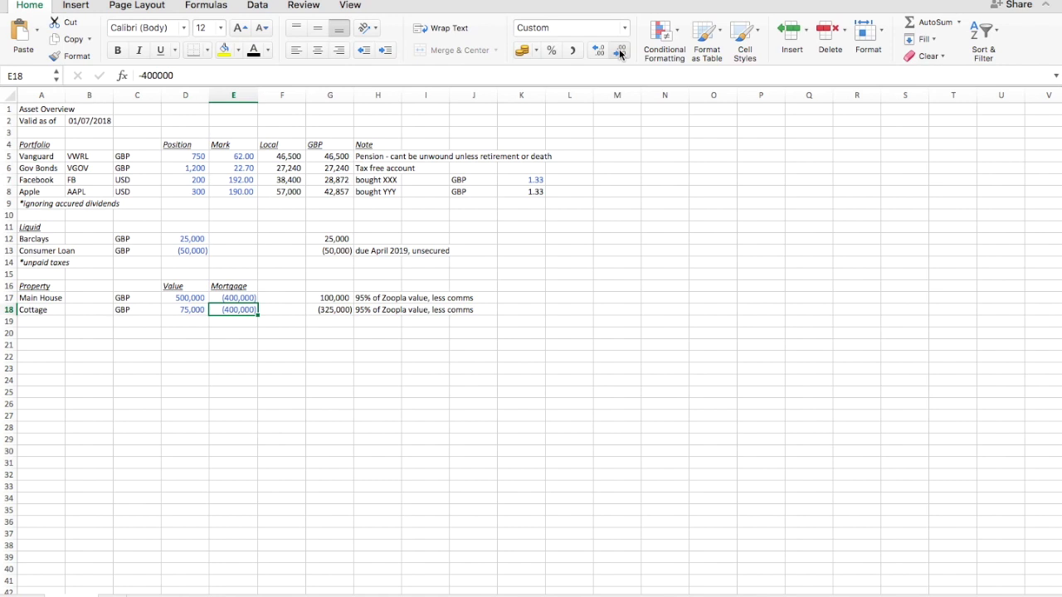
pyautogui.write('-25000')
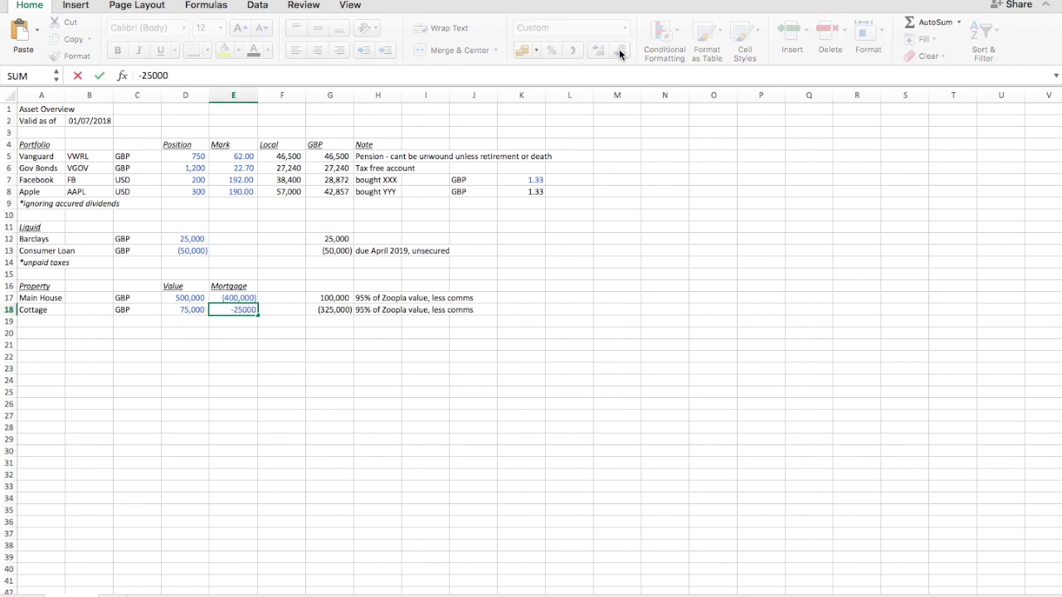
pyautogui.press('Return')
pyautogui.press('Up')
pyautogui.press('Right')
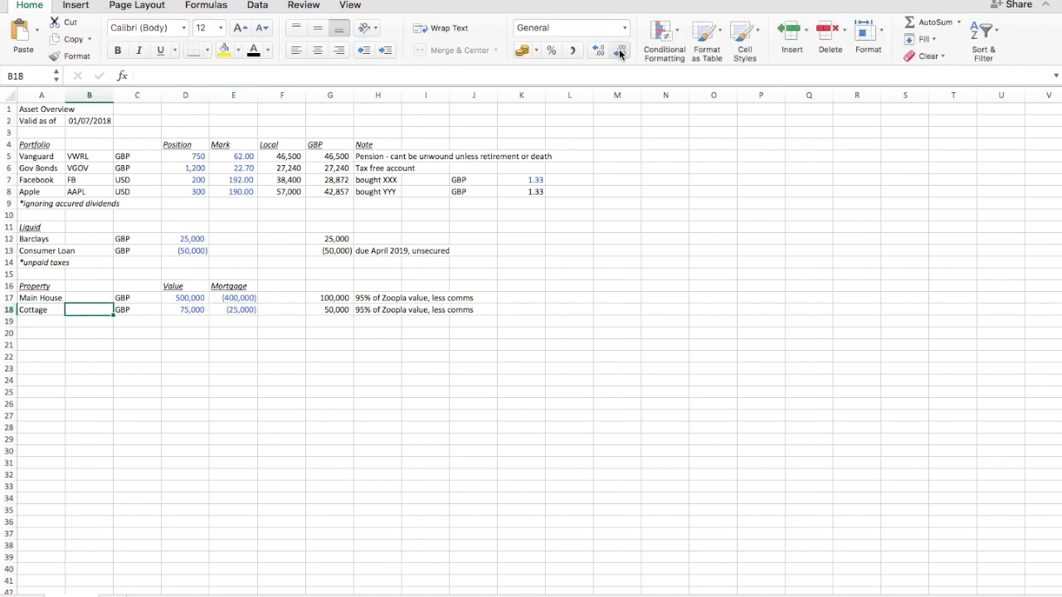
pyautogui.press('Down')
pyautogui.press('Left')
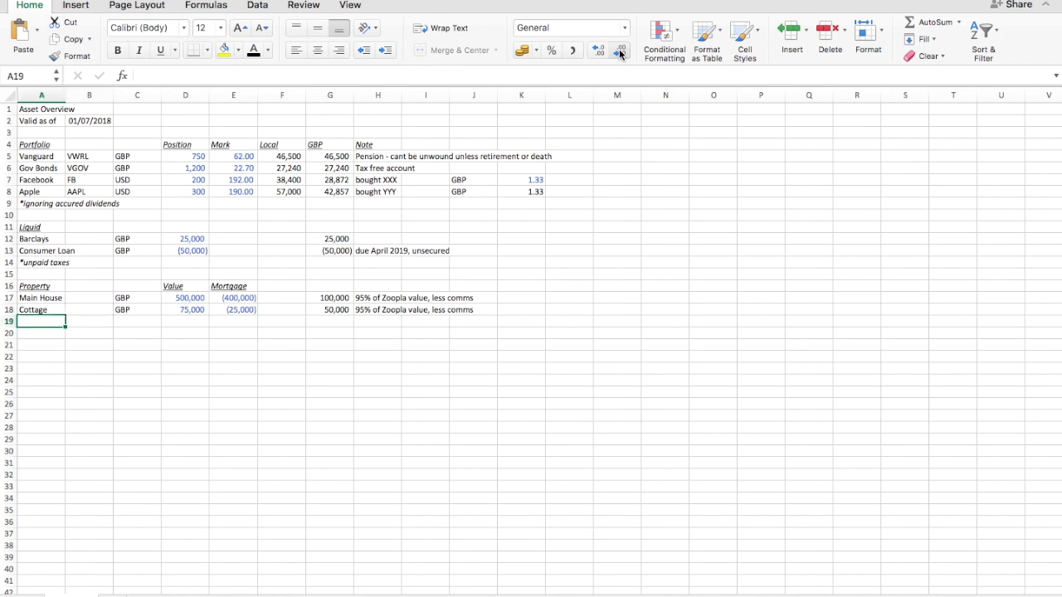
# Step: Put the italic footnote '*car (only if of substantial value relative to asset and that you can do without)' in A19
pyautogui.write('*car')
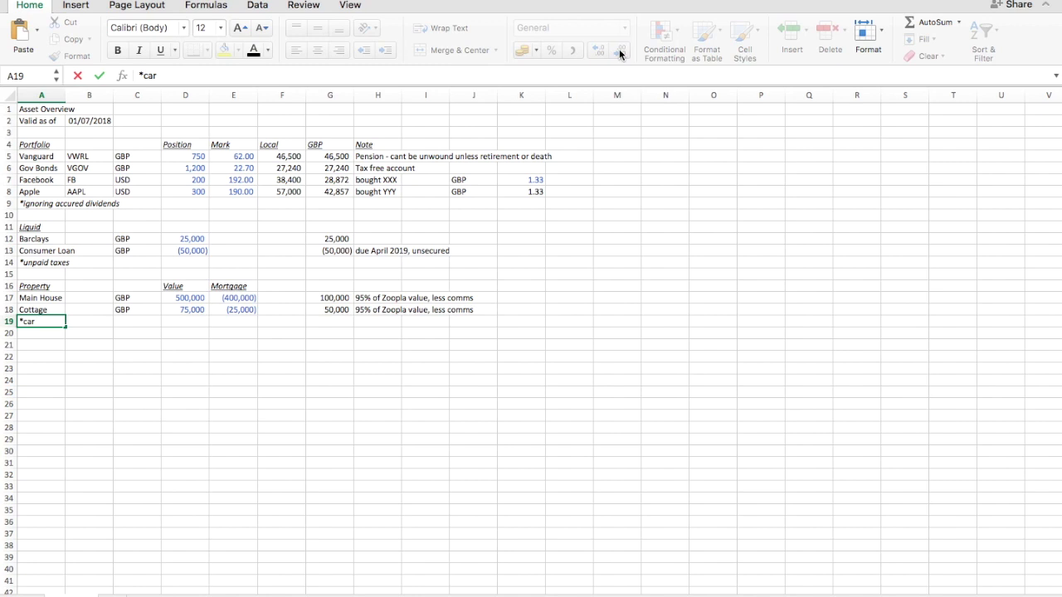
pyautogui.write(' (only if of')
pyautogui.write('stu')
pyautogui.press('BackSpace')
pyautogui.press('BackSpace')
pyautogui.press('BackSpace')
pyautogui.write('sut')
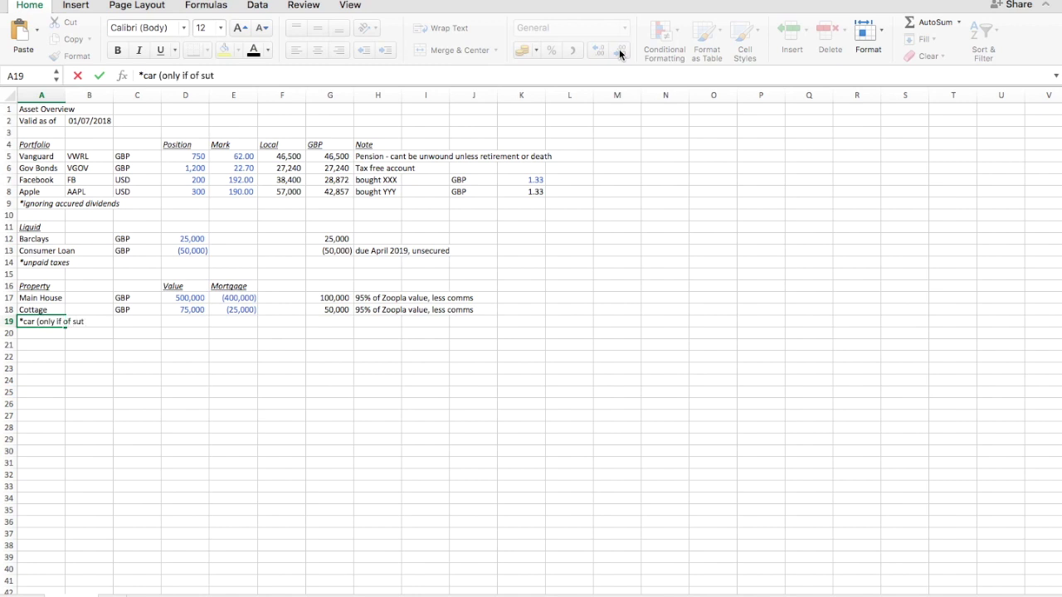
pyautogui.press('BackSpace')
pyautogui.write('bstantial val')
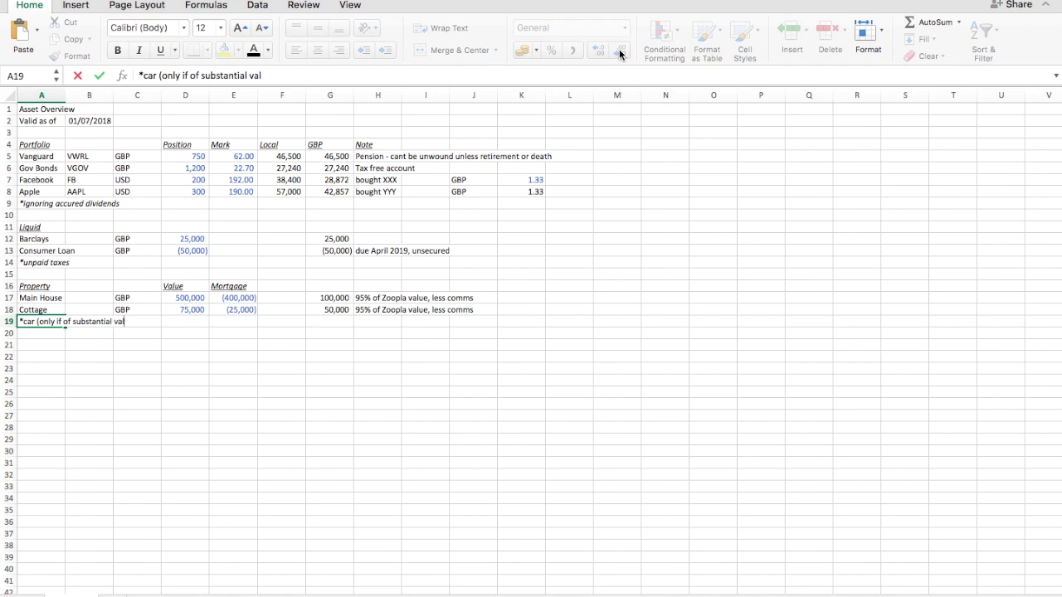
pyautogui.write('ue rel')
pyautogui.press('BackSpace')
pyautogui.press('BackSpace')
pyautogui.write('elative to asset and')
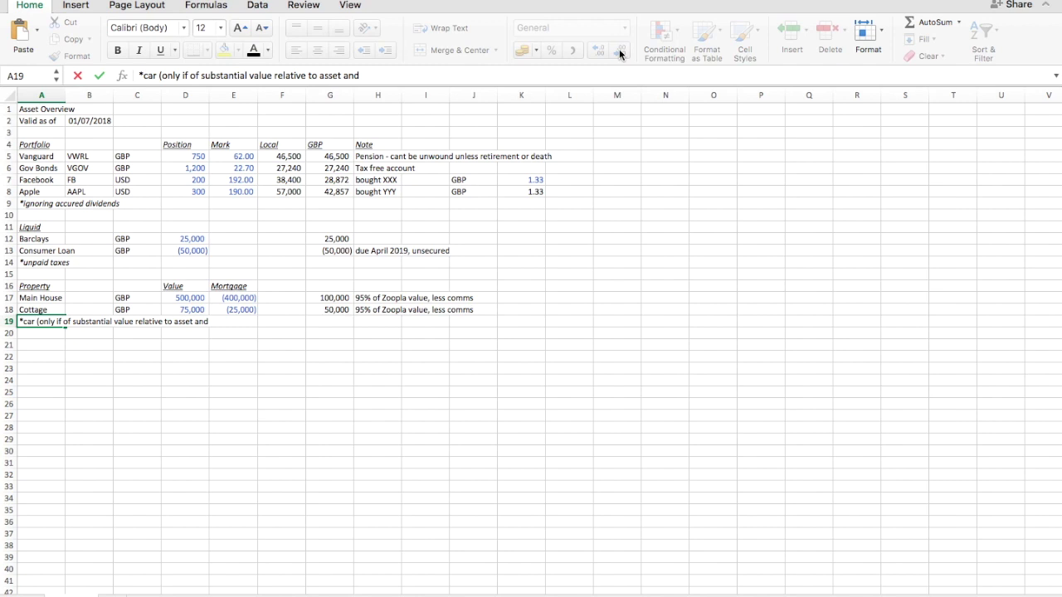
pyautogui.write(' that you can do with')
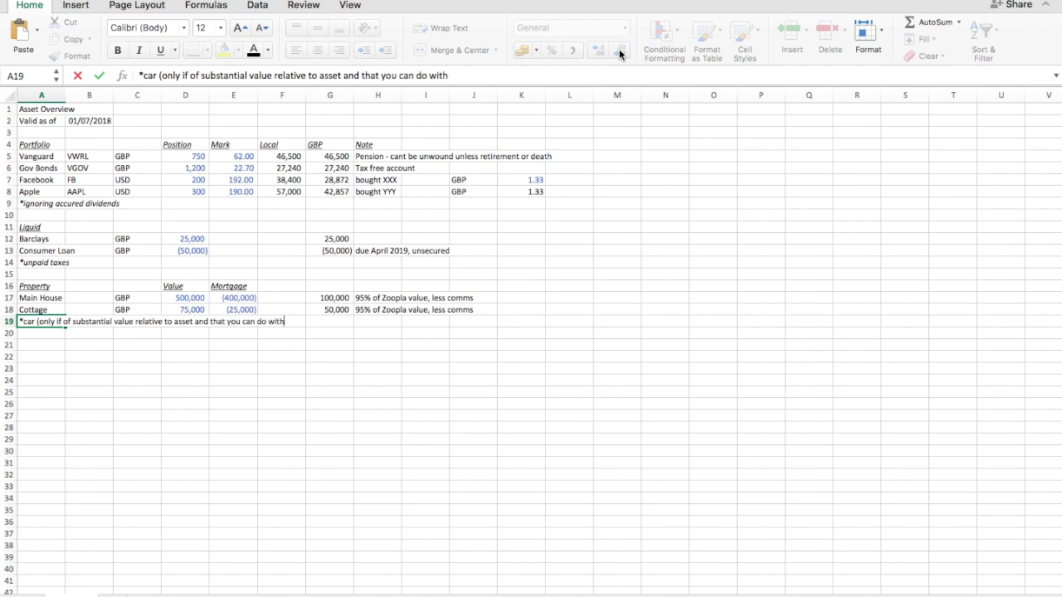
pyautogui.write('out)')
pyautogui.press('Return')
pyautogui.press('Up')
pyautogui.press('super+i')
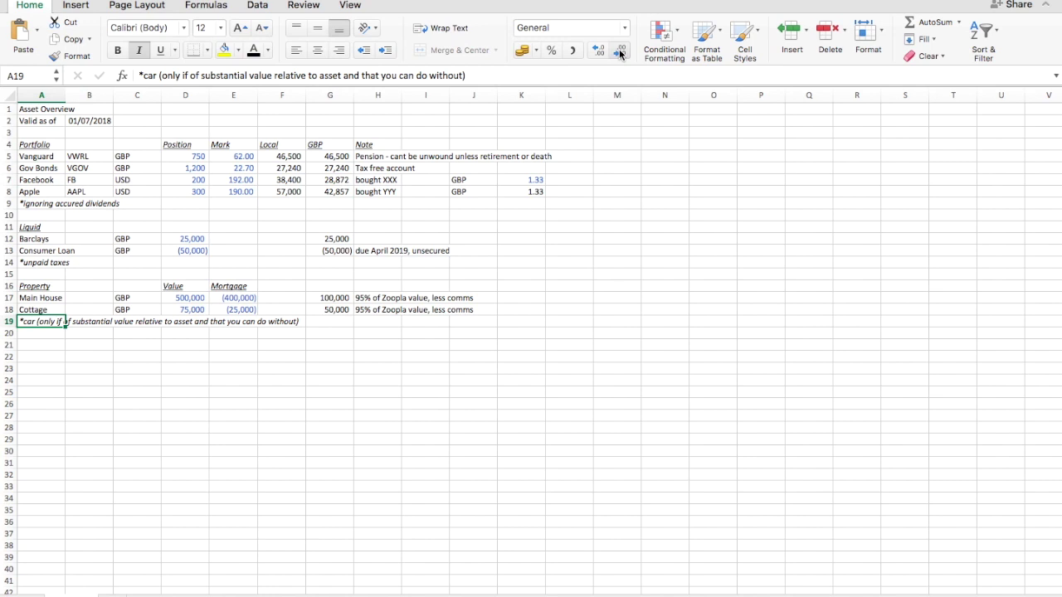
pyautogui.press('Up')
pyautogui.press('Up')
pyautogui.press('Up')
# Step: Copy the Property heading and first row into rows 21–22, relabelled Misc with a business investment entry
pyautogui.hotkey('shift', 'Down')
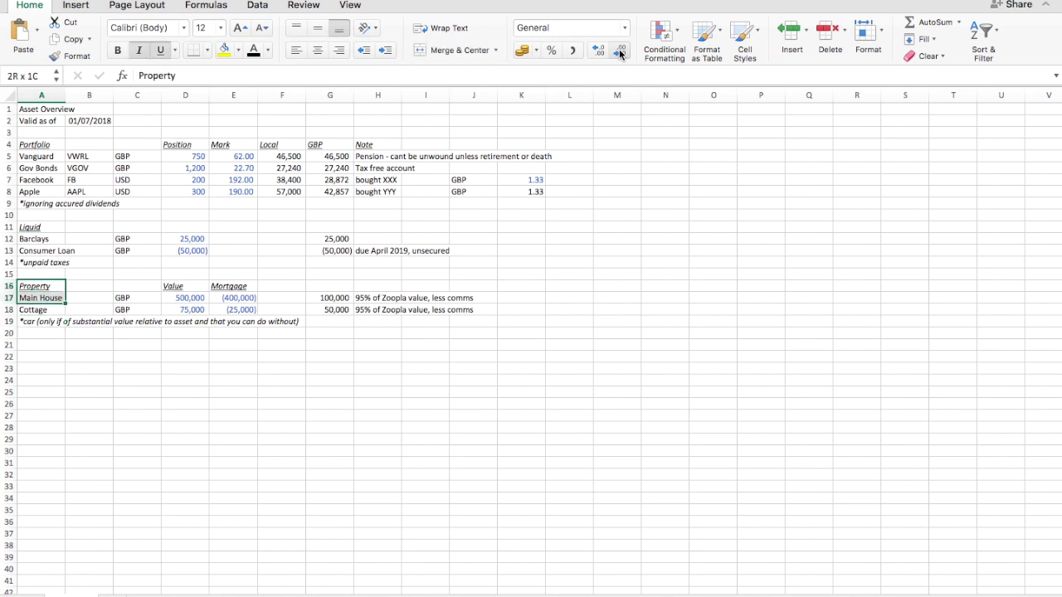
pyautogui.press('super+c')
pyautogui.press('Down')
pyautogui.press('Down')
pyautogui.press('Down')
pyautogui.press('Down')
pyautogui.press('Down')
pyautogui.press('Down')
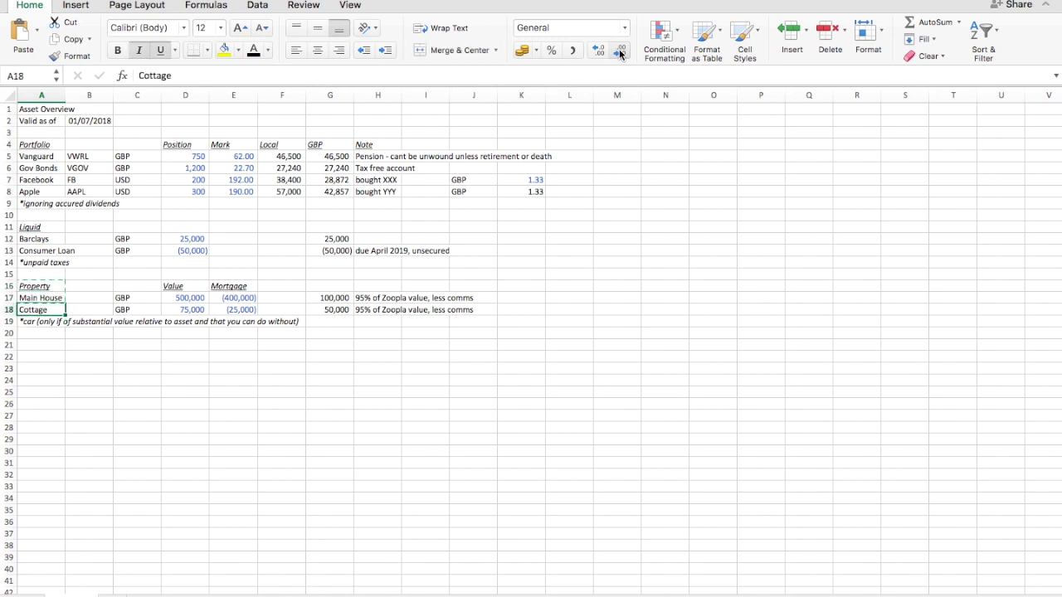
pyautogui.press('Up')
pyautogui.press('super+v')
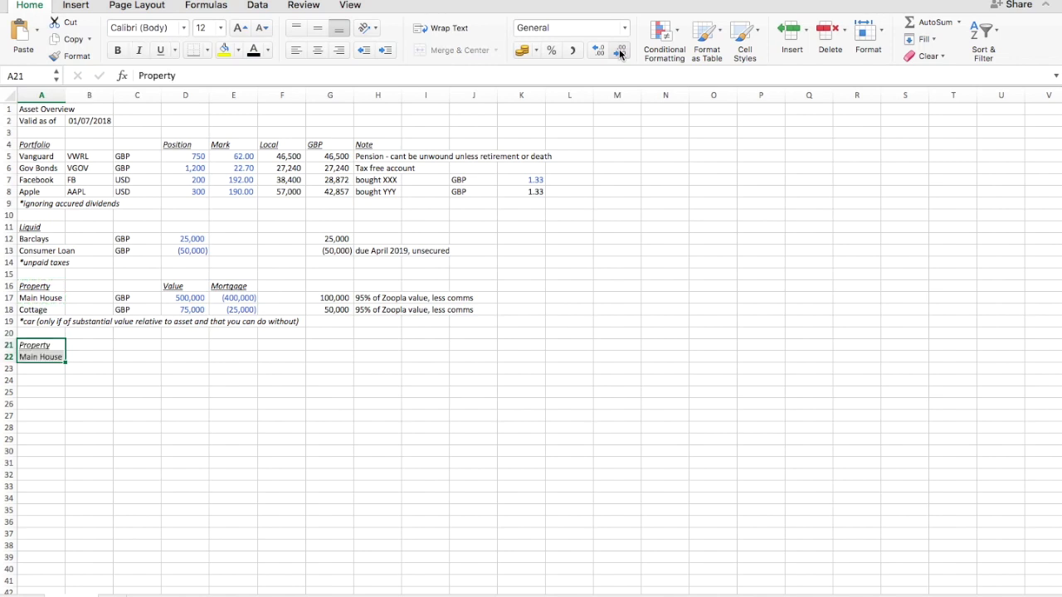
pyautogui.write('Misc')
pyautogui.press('Return')
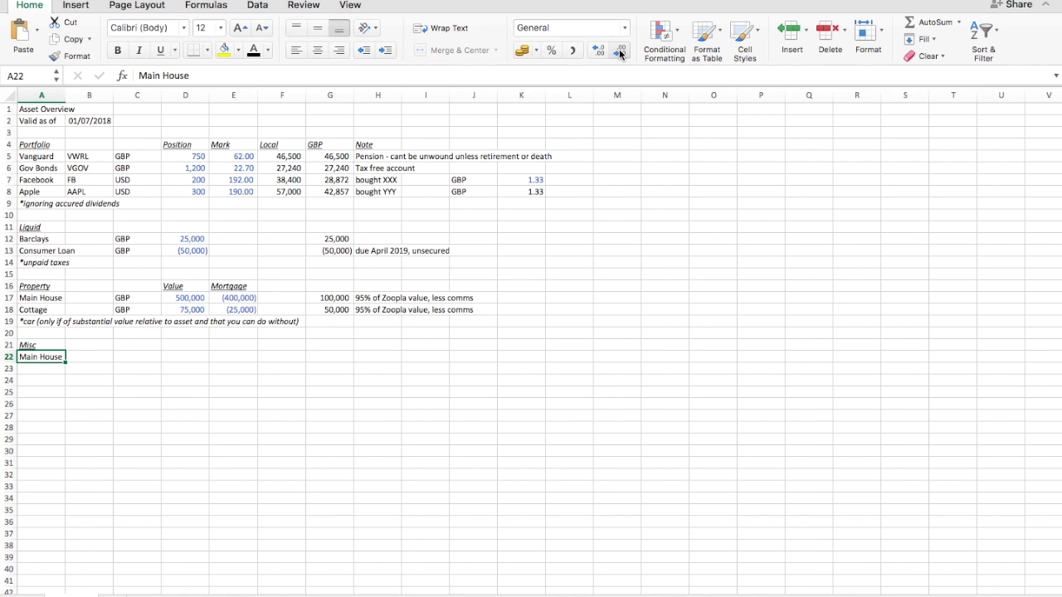
pyautogui.write('Investment in')
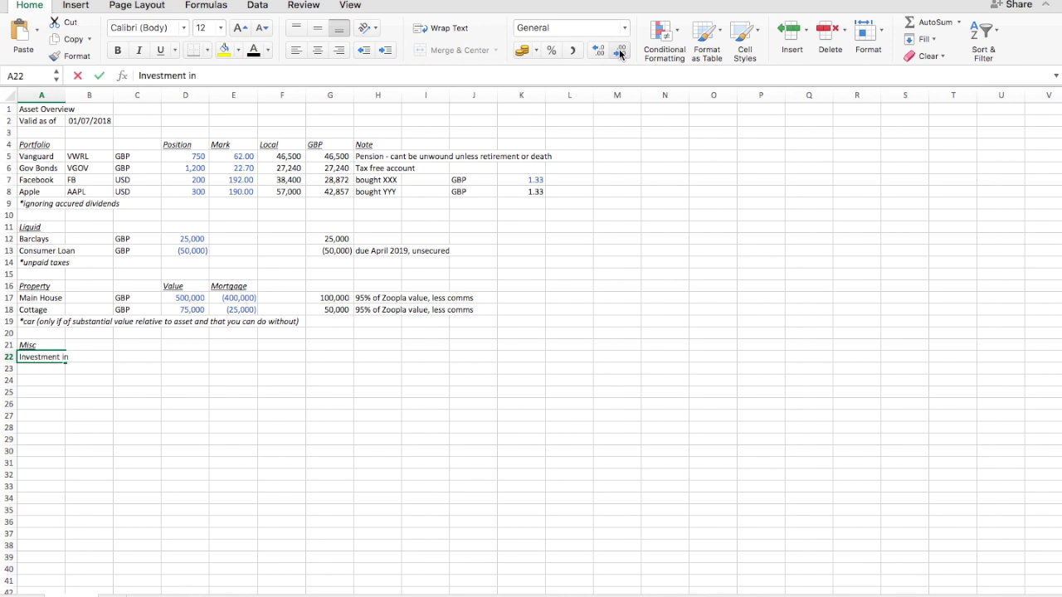
pyautogui.write(" Bob's")
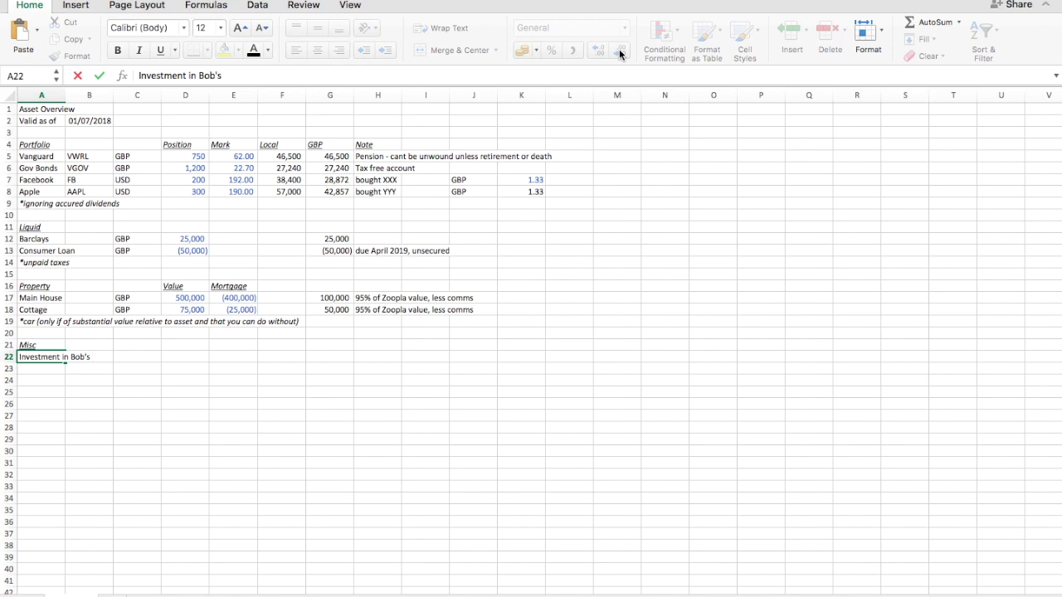
pyautogui.write(' Business')
pyautogui.press('Right')
pyautogui.press('Right')
pyautogui.press('Right')
pyautogui.press('Right')
# Step: Copy the Mortgage heading and amount beside Misc and rename the heading 'Note: bought'
pyautogui.press('Up')
pyautogui.press('Up')
pyautogui.press('Up')
pyautogui.press('Up')
pyautogui.press('Up')
pyautogui.press('Up')
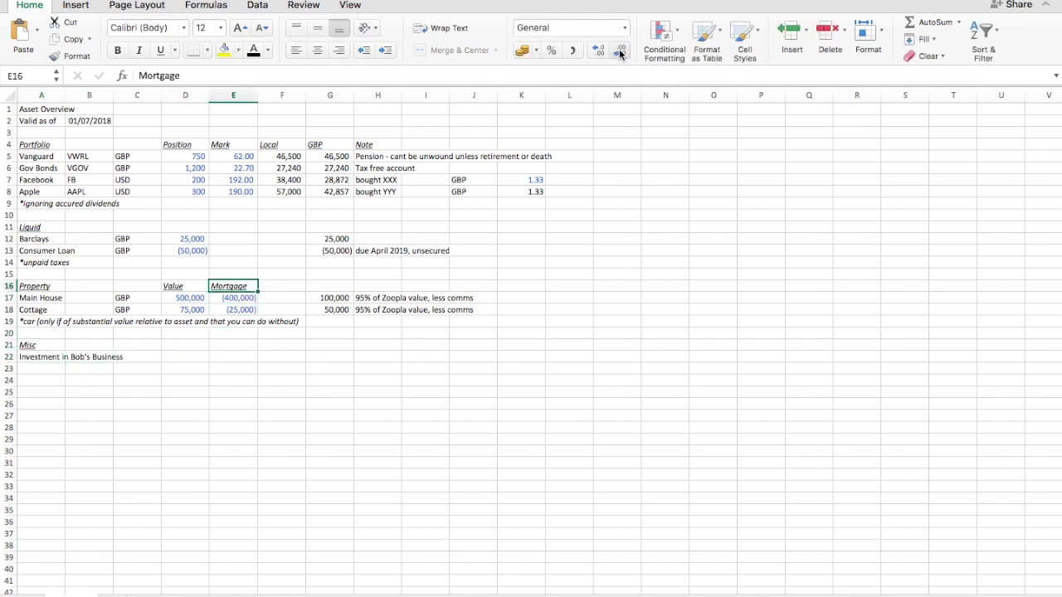
pyautogui.press('Down')
pyautogui.press('Up')
pyautogui.hotkey('shift', 'Down')
pyautogui.press('super+c')
pyautogui.press('Down')
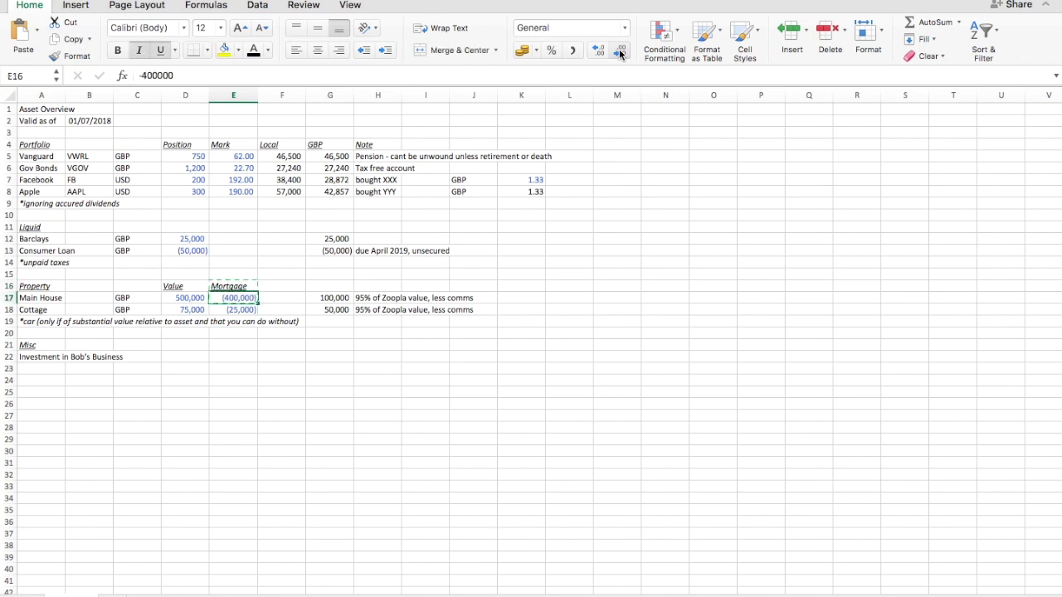
pyautogui.press('Down')
pyautogui.press('Down')
pyautogui.press('Down')
pyautogui.press('Down')
pyautogui.press('super+v')
pyautogui.press('Down')
pyautogui.press('Escape')
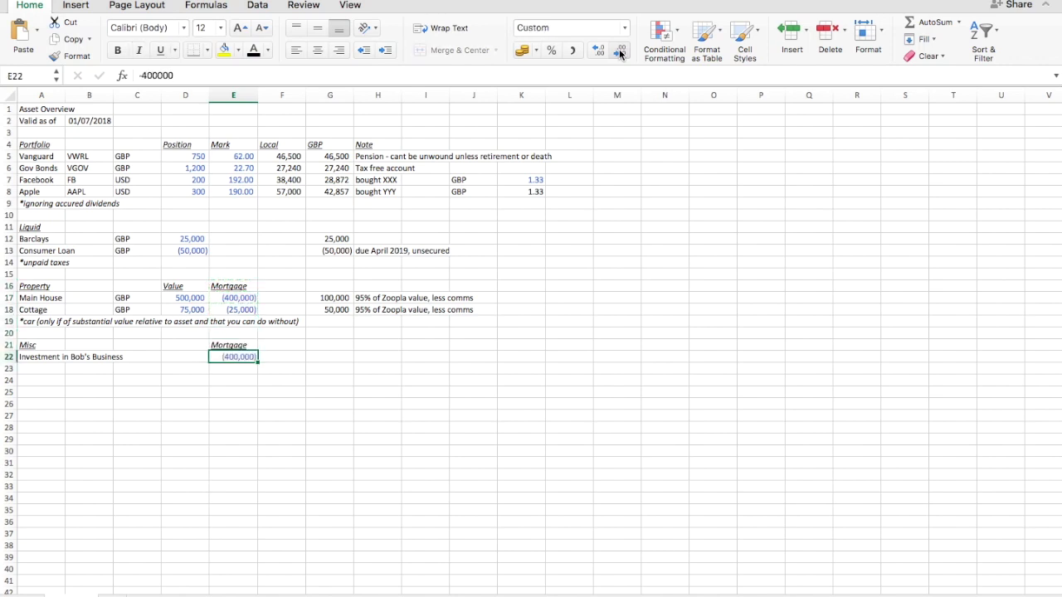
pyautogui.press('Up')
pyautogui.write('Note')
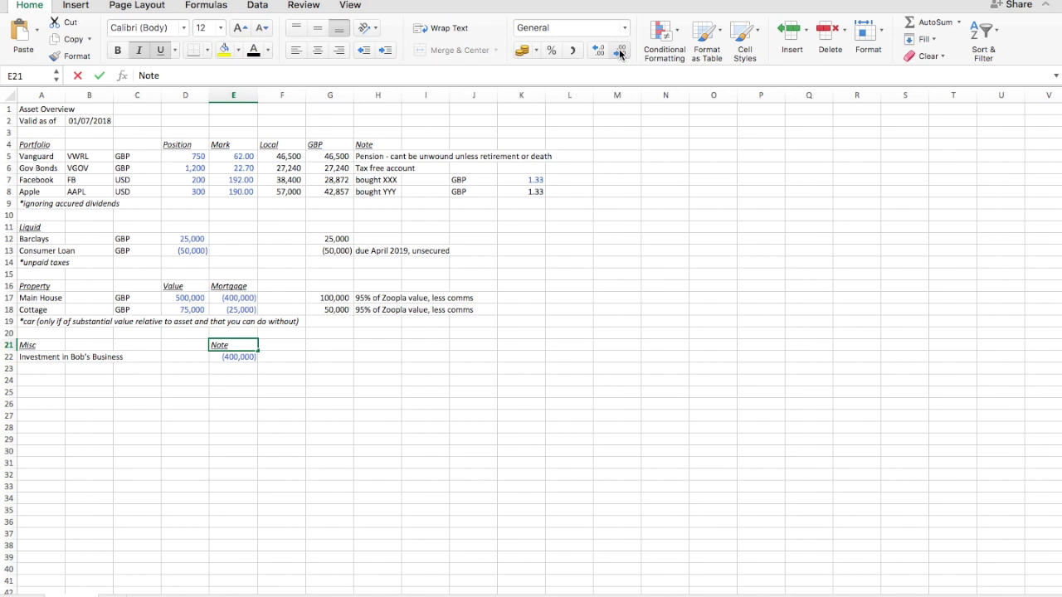
pyautogui.write(': bought')
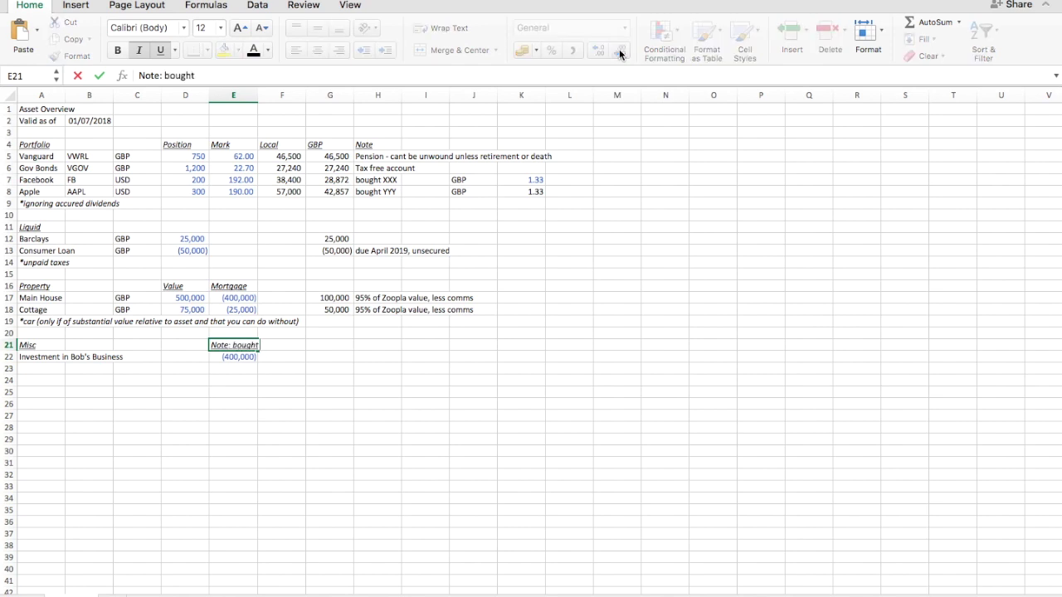
pyautogui.press('Return')
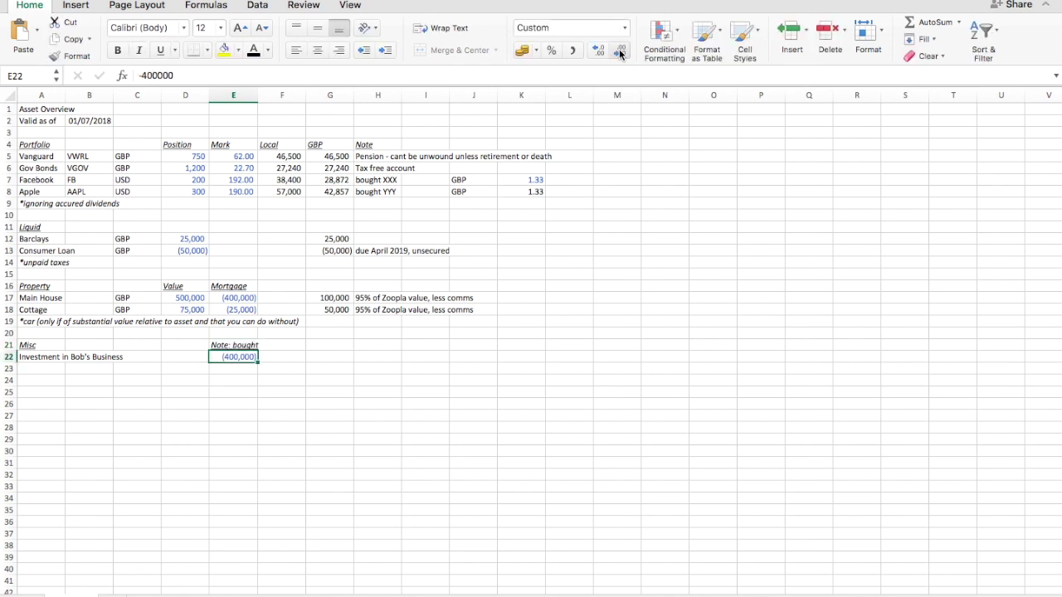
# Step: Enter 20000 as both the bought amount and the GBP value of the investment
pyautogui.write('20000')
pyautogui.hotkey('ctrl', 'Return')
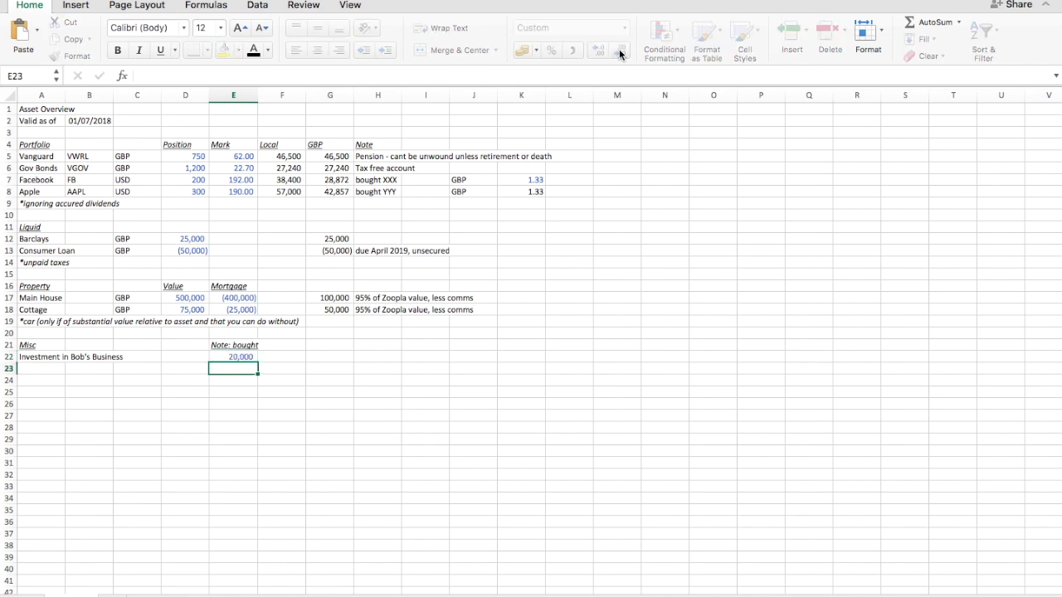
pyautogui.press('Right')
pyautogui.press('Right')
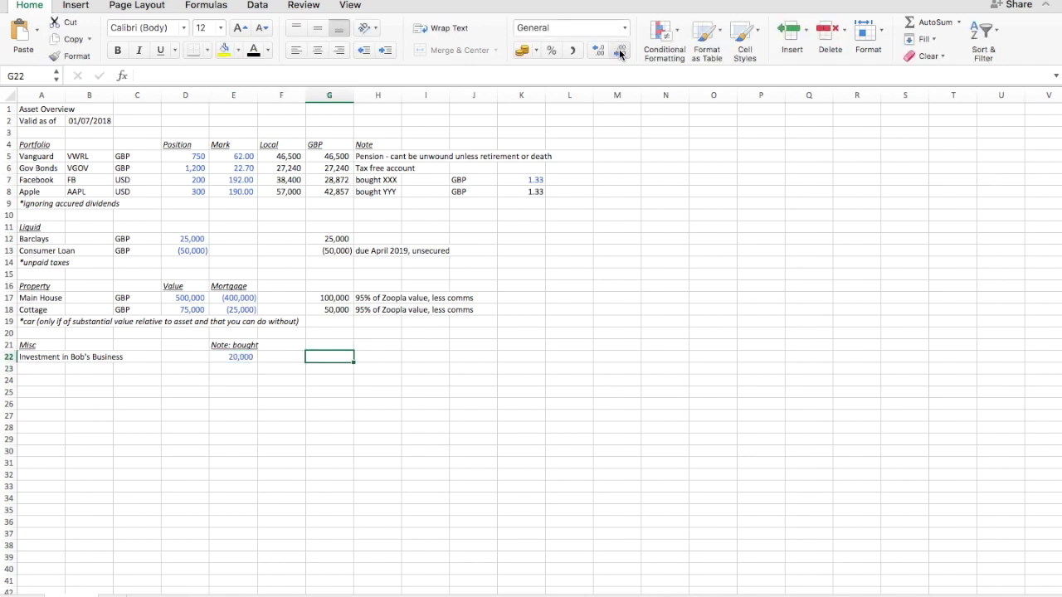
pyautogui.press('Left')
pyautogui.press('Left')
pyautogui.hotkey('ctrl', 'c')
pyautogui.press('Right')
pyautogui.press('Right')
pyautogui.hotkey('ctrl', 'v')
pyautogui.write('20000')
pyautogui.press('Return')
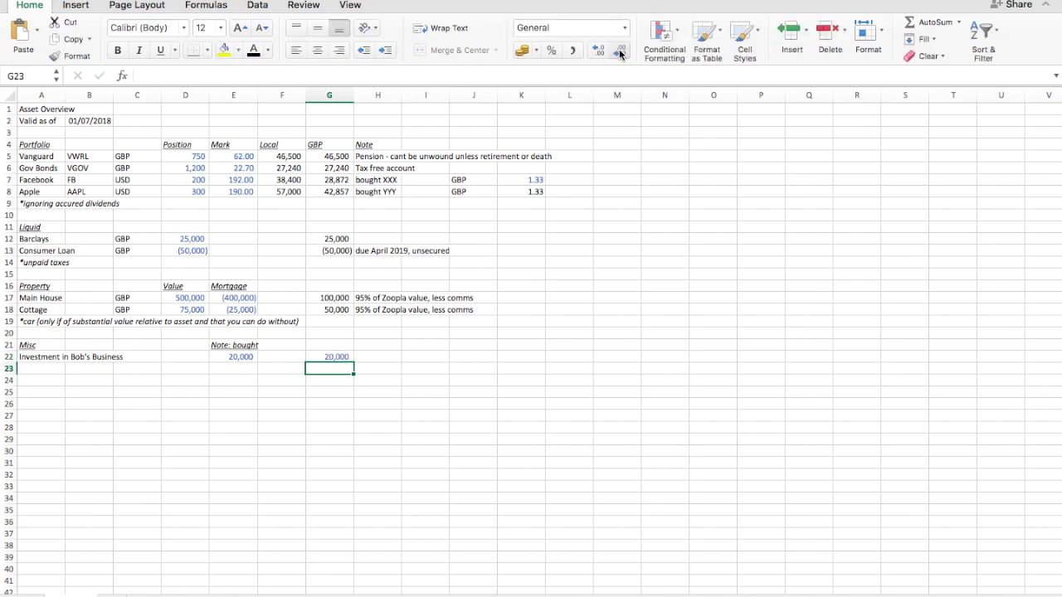
# Step: Duplicate the investment row into row 23 and note 'valued based on XXX (last funding round)'
pyautogui.press('Home')
pyautogui.press('Up')
pyautogui.hotkey('shift', 'Right')
pyautogui.hotkey('shift', 'Right')
pyautogui.hotkey('shift', 'Right')
pyautogui.hotkey('shift', 'Right')
pyautogui.hotkey('shift', 'Right')
pyautogui.hotkey('shift', 'Right')
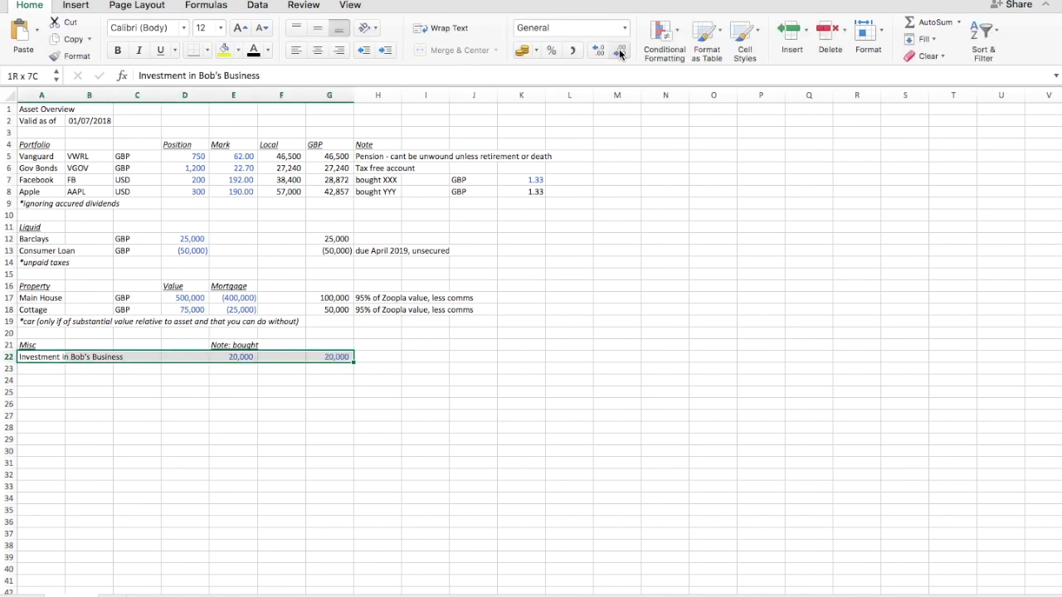
pyautogui.hotkey('ctrl', 'c')
pyautogui.press('Down')
pyautogui.hotkey('ctrl', 'v')
pyautogui.press('Up')
pyautogui.press('Up')
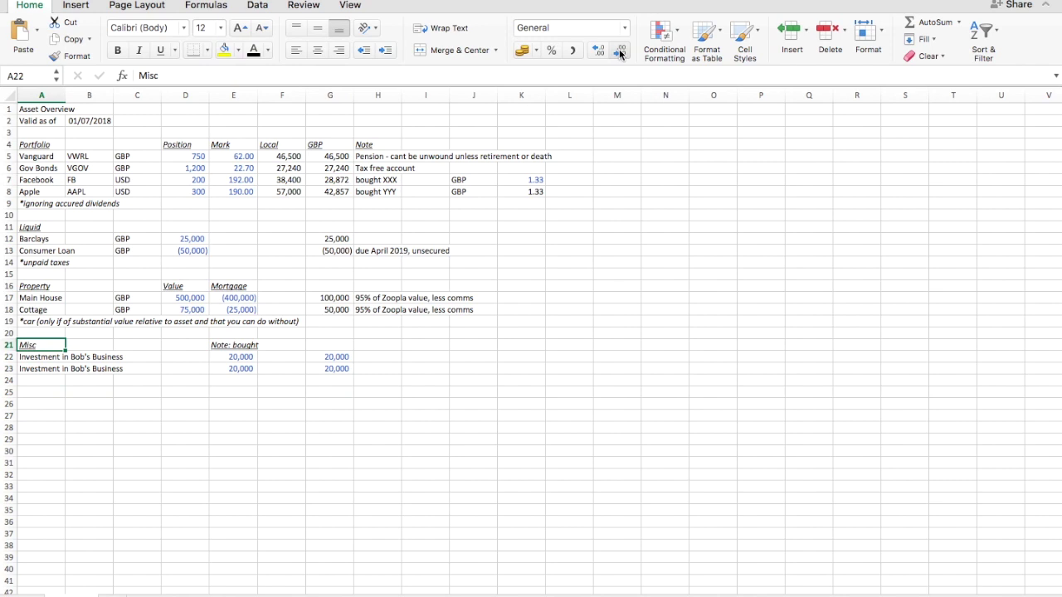
pyautogui.press('Right')
pyautogui.press('Down')
pyautogui.press('Right')
pyautogui.press('Right')
pyautogui.press('Right')
pyautogui.press('Right')
pyautogui.press('Right')
pyautogui.press('Right')
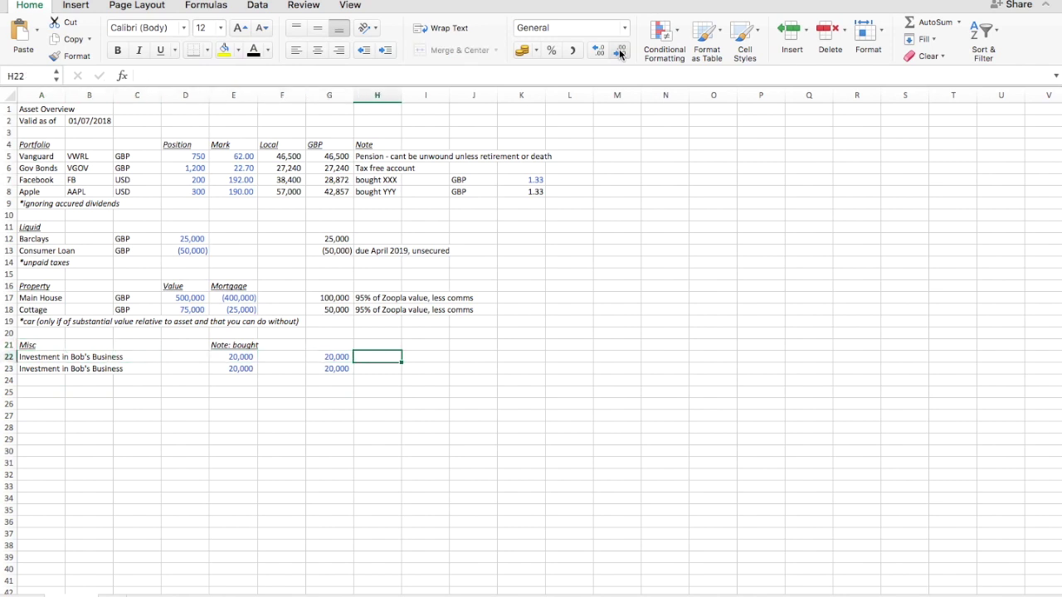
pyautogui.write('valued based on')
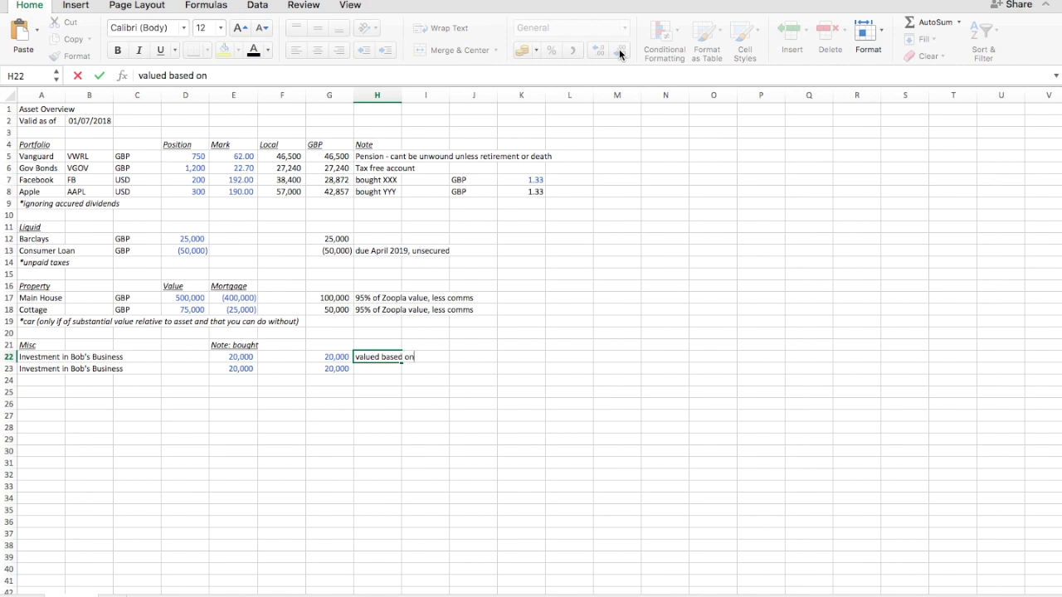
pyautogui.write(' XXX (last funding round)')
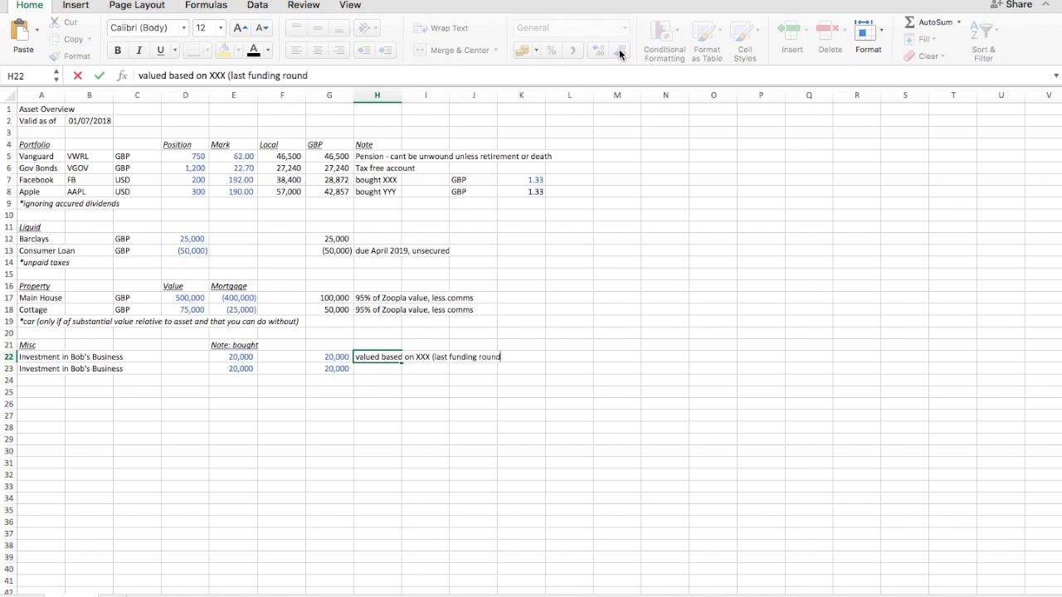
pyautogui.press('Return')
pyautogui.press('Left')
pyautogui.press('Left')
pyautogui.press('Left')
pyautogui.press('Left')
pyautogui.press('Left')
pyautogui.press('Left')
pyautogui.press('Left')
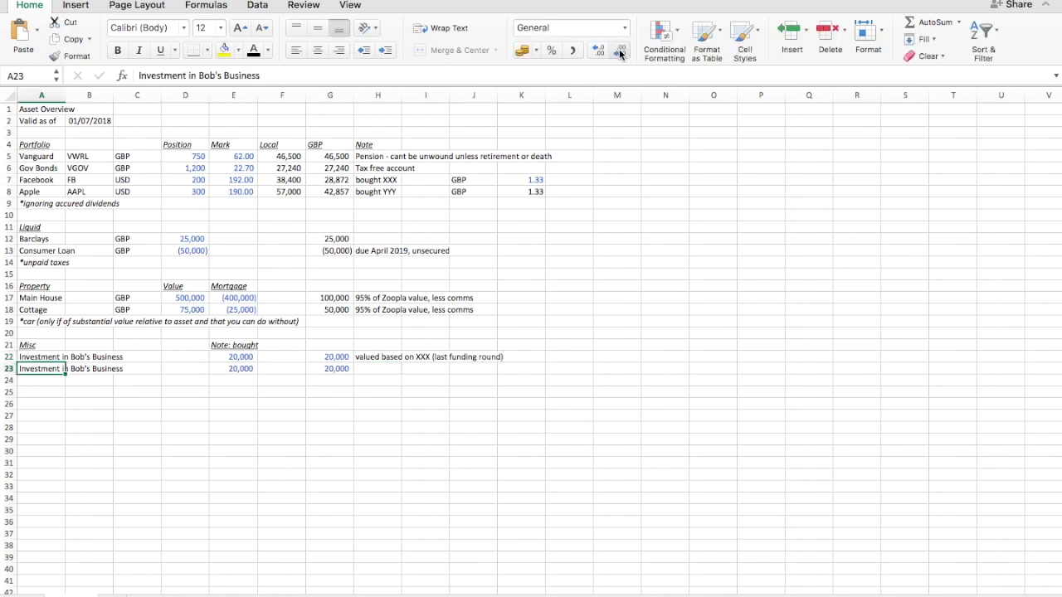
# Step: Label row 23 Crowdcube with a GBP value of 25000
pyautogui.write('Crowd')
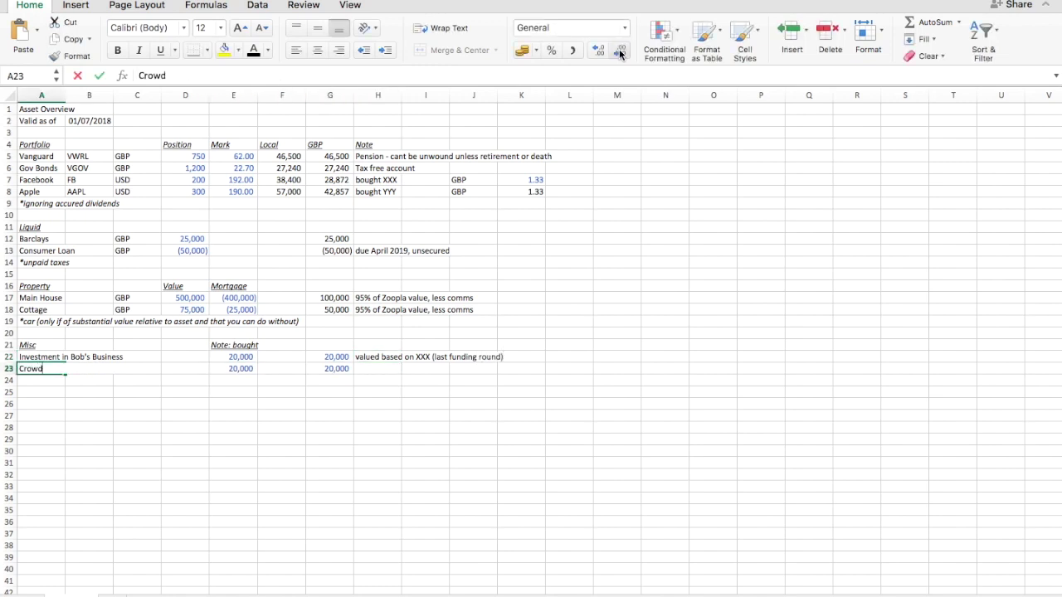
pyautogui.write('cube')
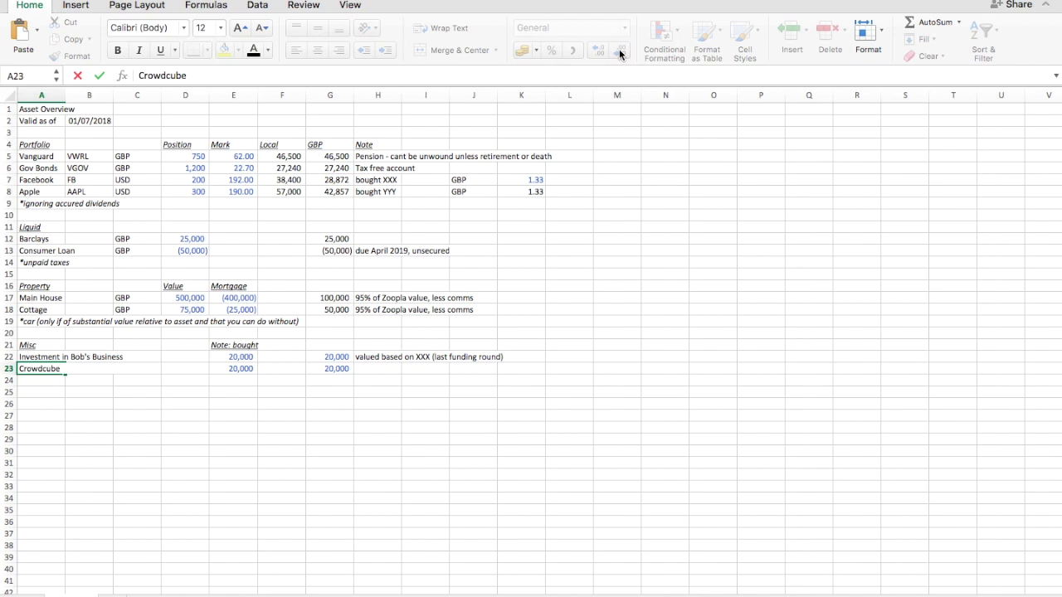
pyautogui.press('Tab')
pyautogui.press('Tab')
pyautogui.press('Tab')
pyautogui.press('Tab')
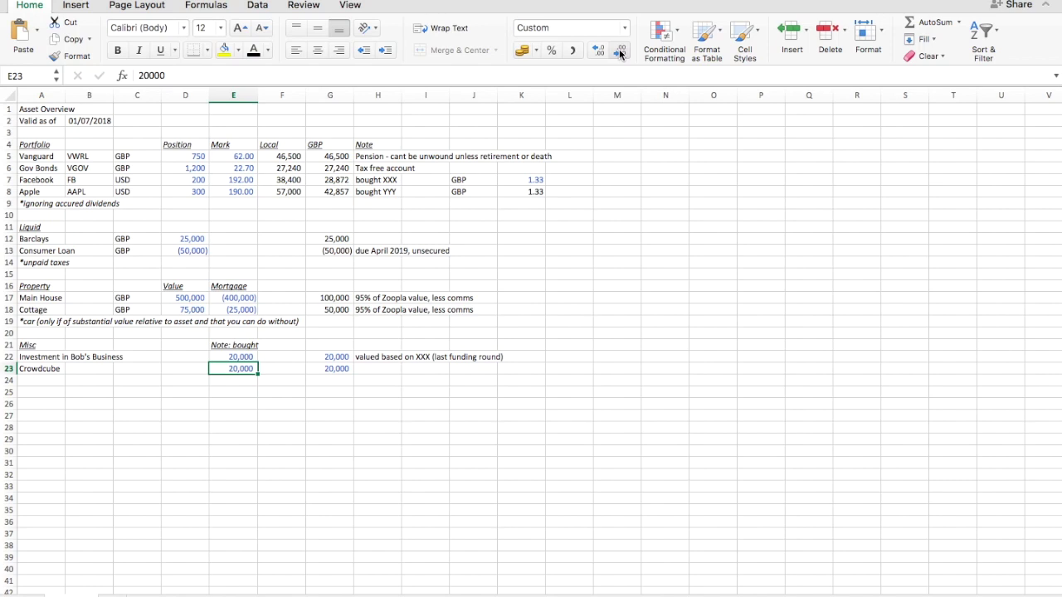
pyautogui.press('Tab')
pyautogui.press('Tab')
pyautogui.write('25000')
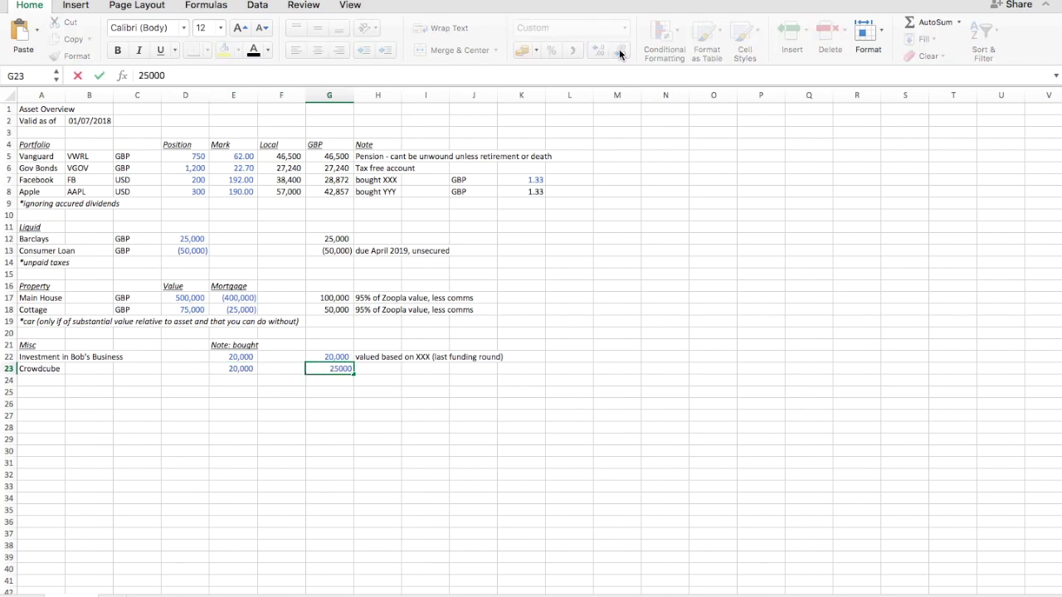
pyautogui.press('Tab')
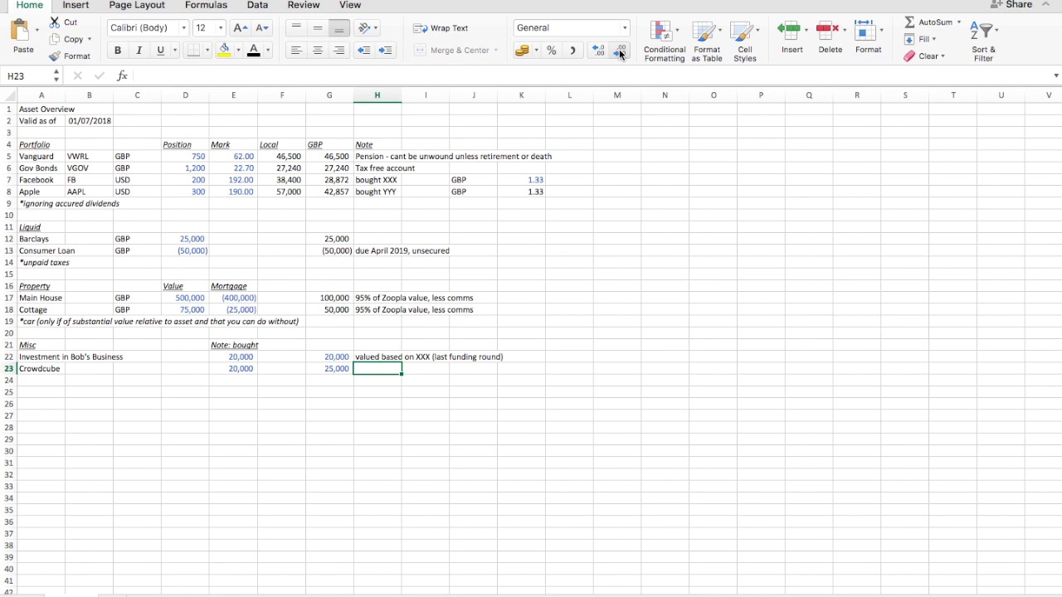
# Step: Copy the valuation note to Crowdcube, changing XXX to YYY and adding ', see below'
pyautogui.press('Up')
pyautogui.press('super+c')
pyautogui.press('Down')
pyautogui.press('Return')
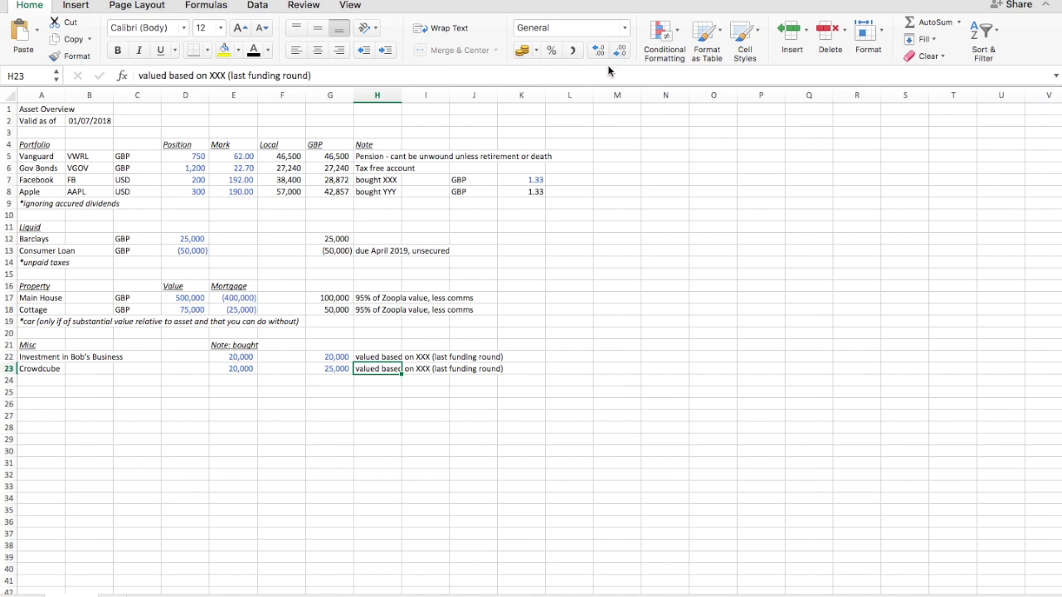
pyautogui.doubleClick(219, 74)
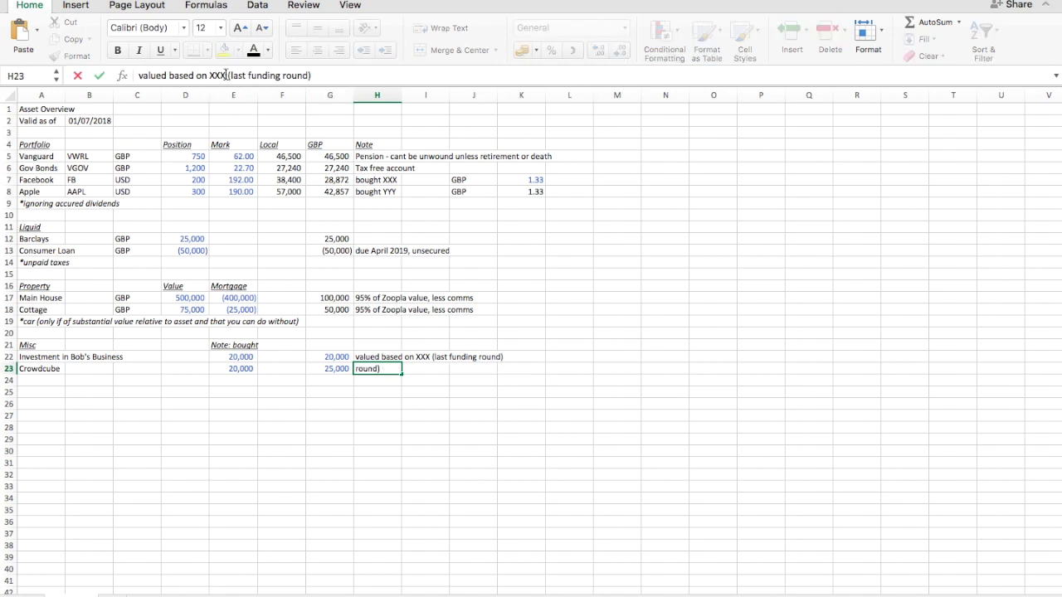
pyautogui.press('BackSpace')
pyautogui.write('YY')
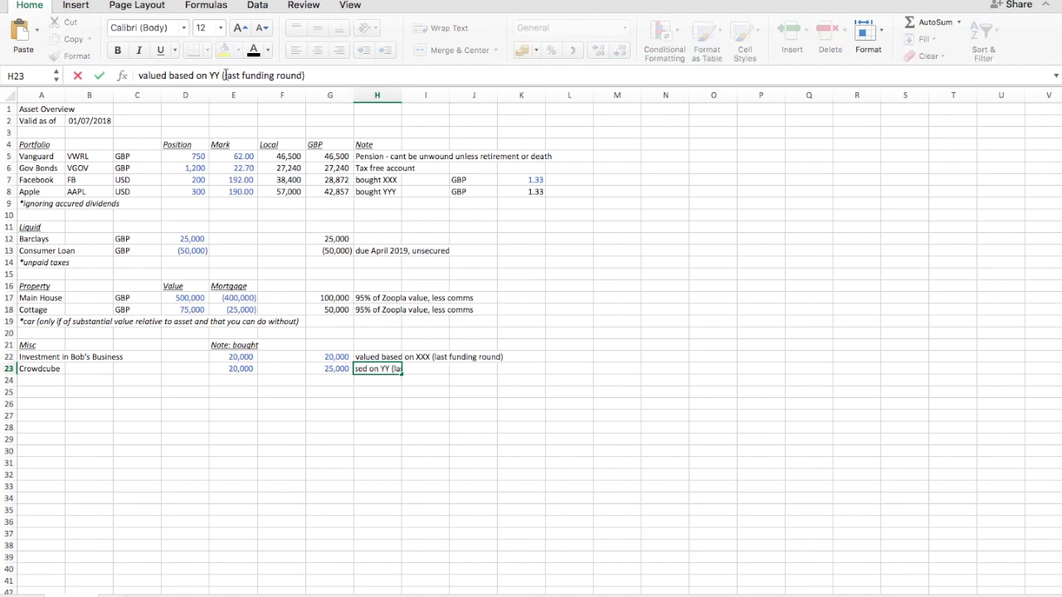
pyautogui.write('Y')
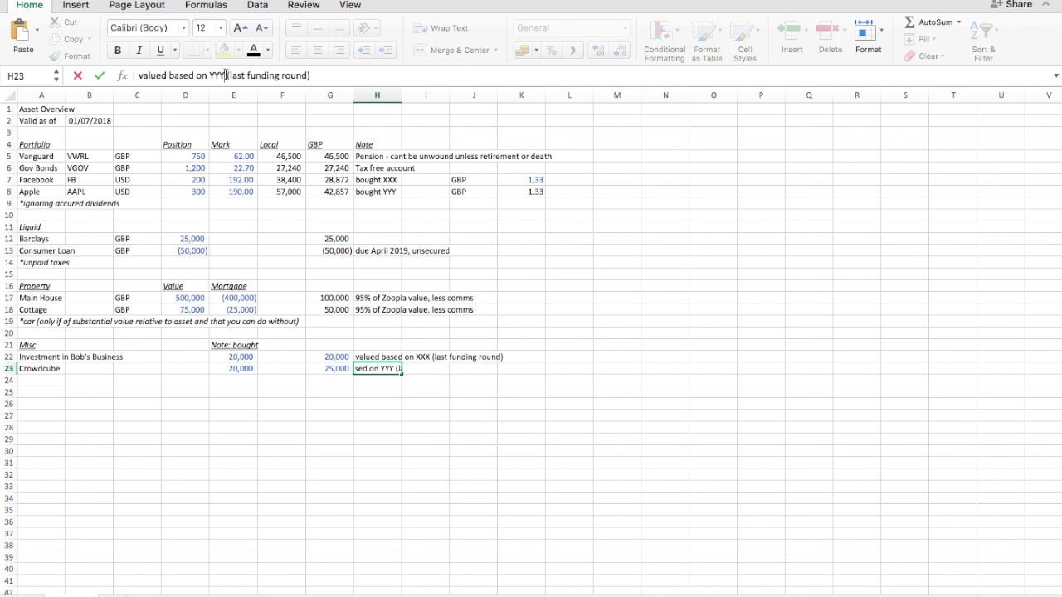
pyautogui.press('Return')
pyautogui.press('Up')
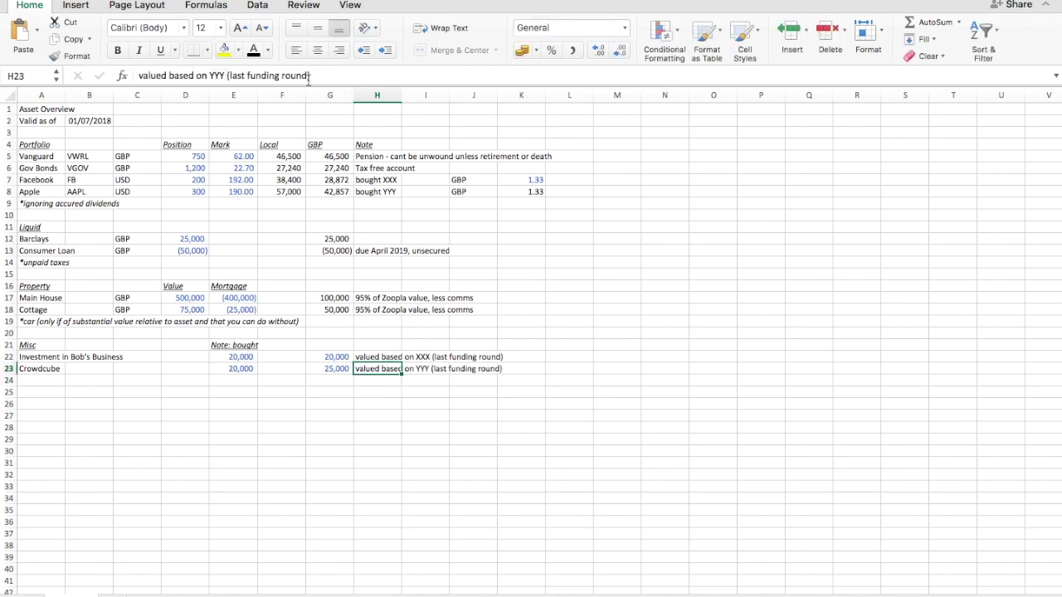
pyautogui.click(308, 76)
pyautogui.write(', ')
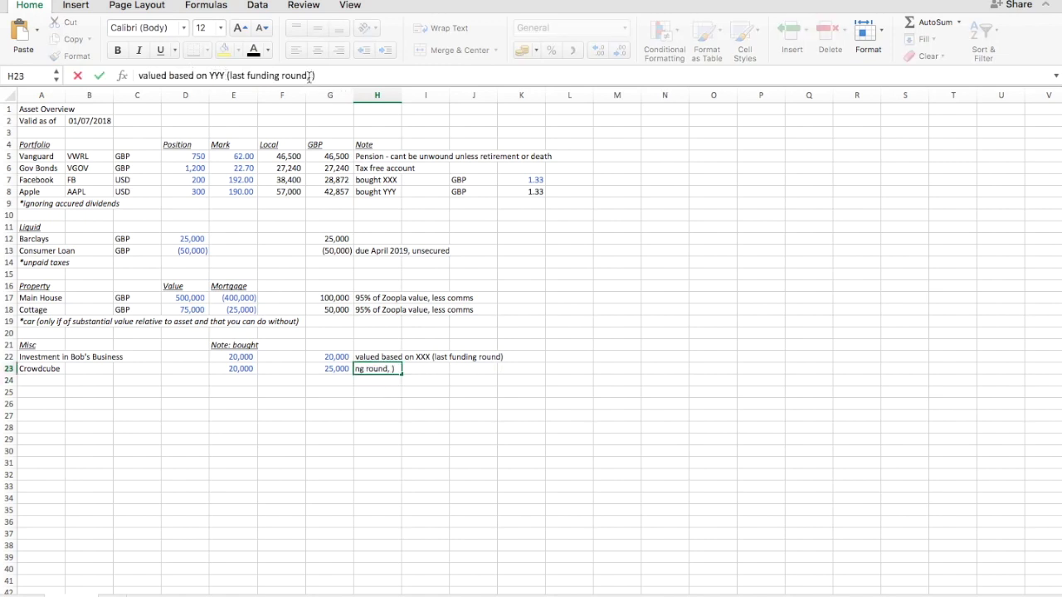
pyautogui.write('see below')
pyautogui.press('Return')
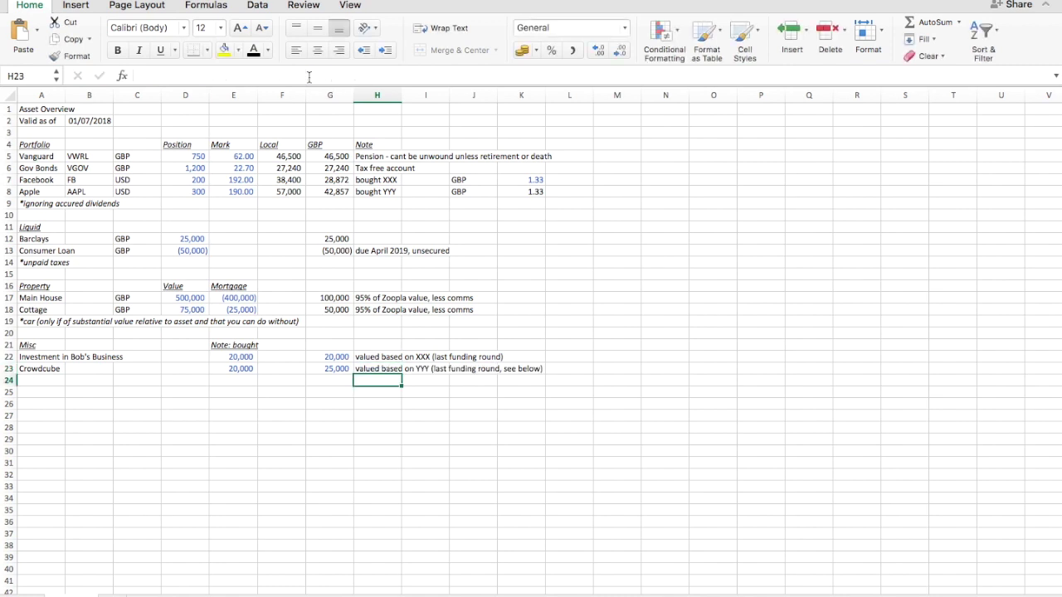
pyautogui.press('Home')
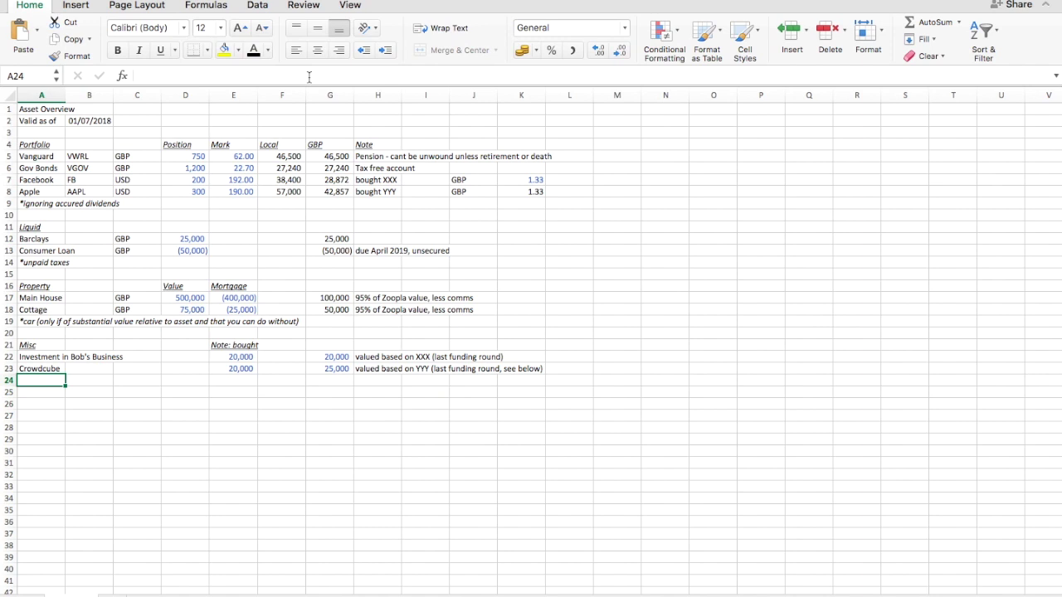
pyautogui.press('Up')
# Step: Copy the Crowdcube row into row 24 as Auntie's picture, clearing its purchase price
pyautogui.hotkey('shift', 'Right')
pyautogui.hotkey('shift', 'Right')
pyautogui.hotkey('shift', 'Right')
pyautogui.hotkey('shift', 'Right')
pyautogui.hotkey('shift', 'Right')
pyautogui.hotkey('shift', 'Right')
pyautogui.hotkey('shift', 'Right')
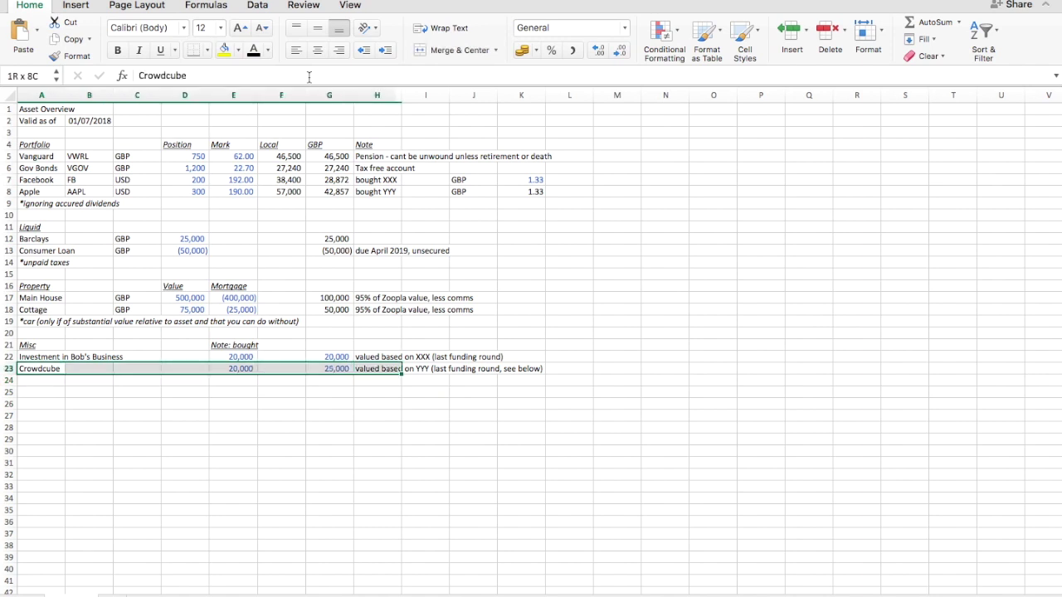
pyautogui.hotkey('ctrl', 'c')
pyautogui.press('Down')
pyautogui.hotkey('ctrl', 'v')
pyautogui.press('Home')
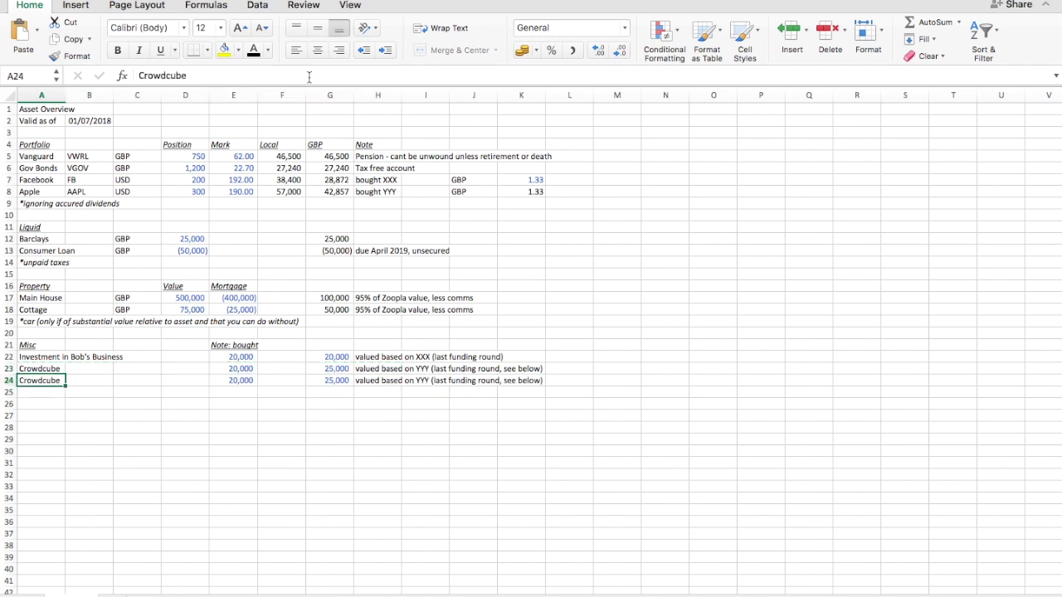
pyautogui.write("Auntie's pic")
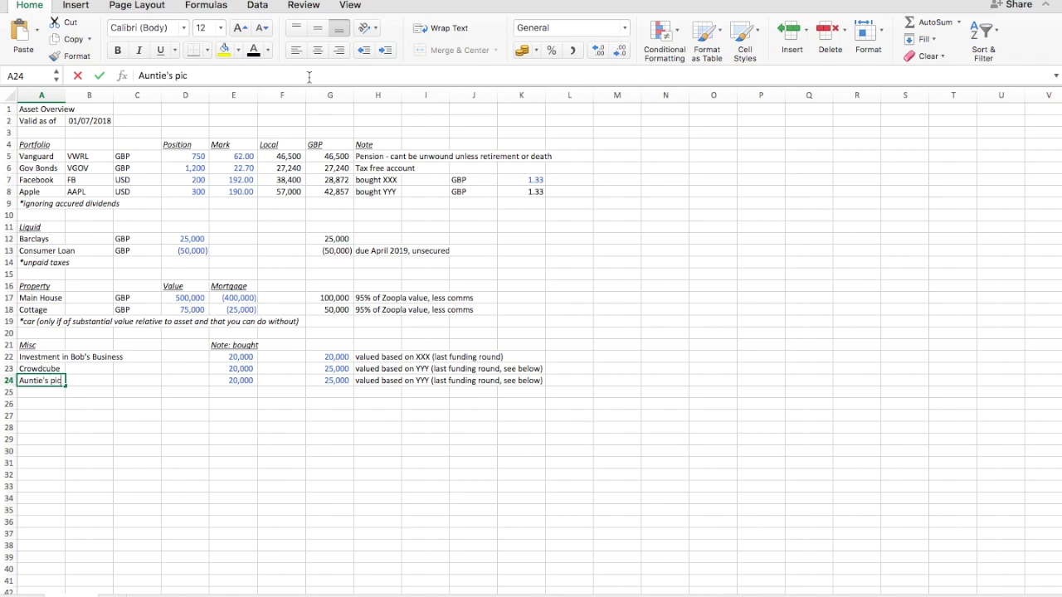
pyautogui.write('ture')
pyautogui.press('Right')
pyautogui.press('Right')
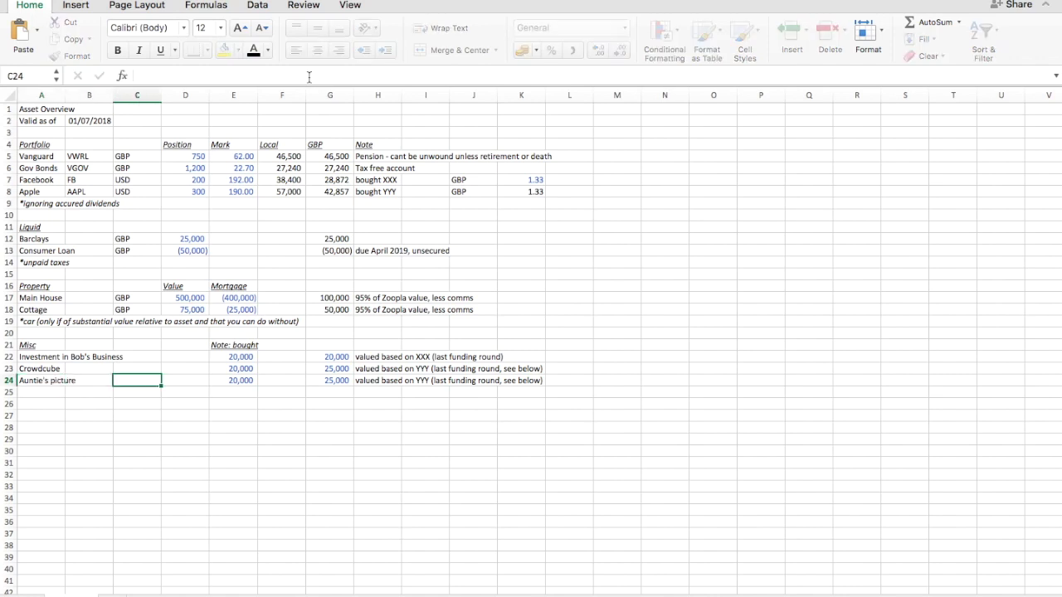
pyautogui.press('Right')
# Step: Give Auntie's picture 15000 GBP and the note 'appraisal value Christies Nov 2017'
pyautogui.press('Right')
pyautogui.press('Delete')
pyautogui.press('Right')
pyautogui.press('Right')
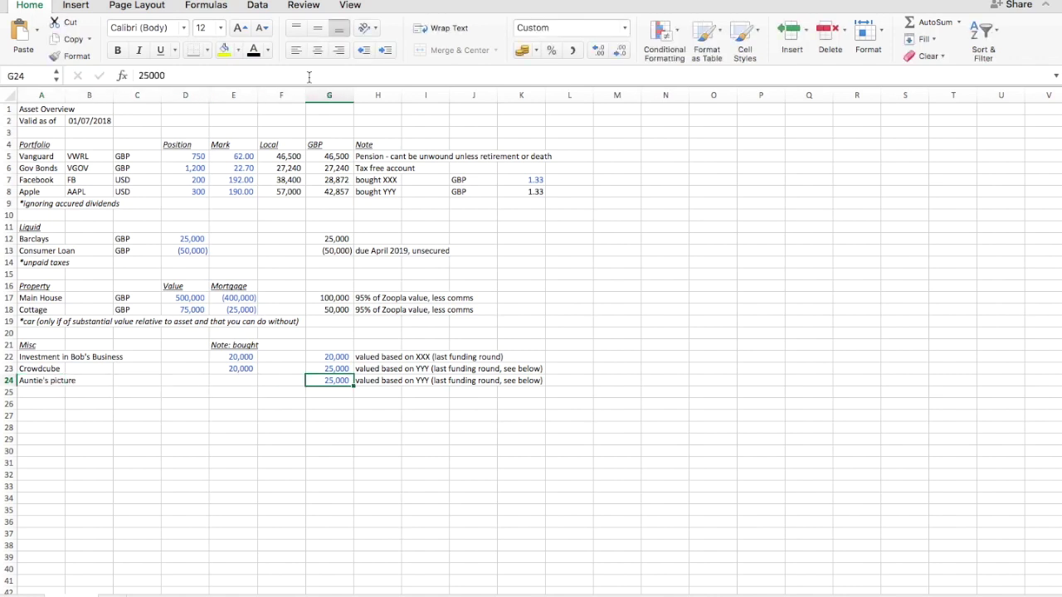
pyautogui.write('15000')
pyautogui.press('Right')
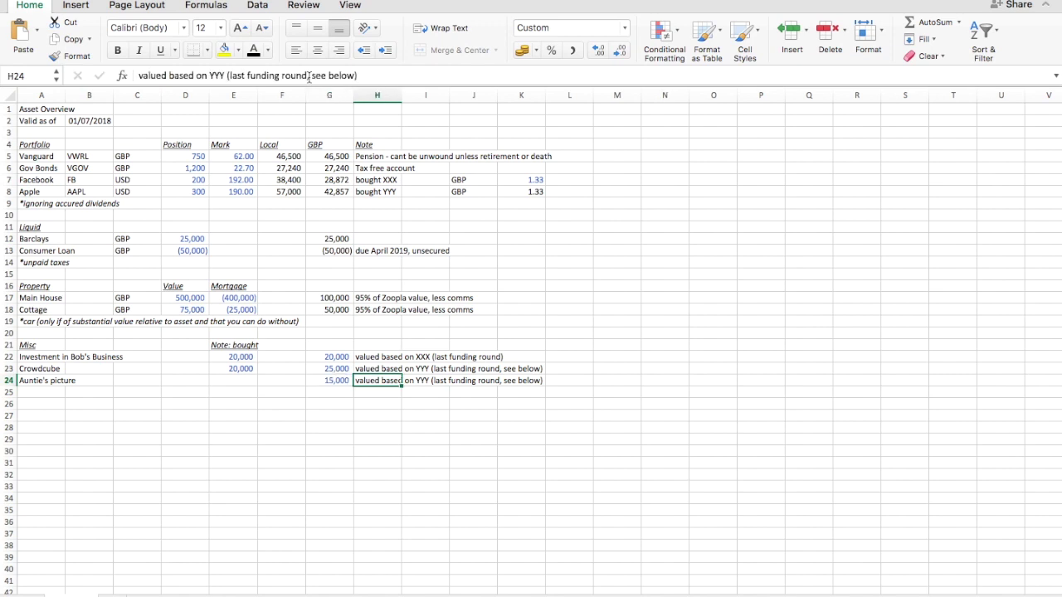
pyautogui.write('appraised')
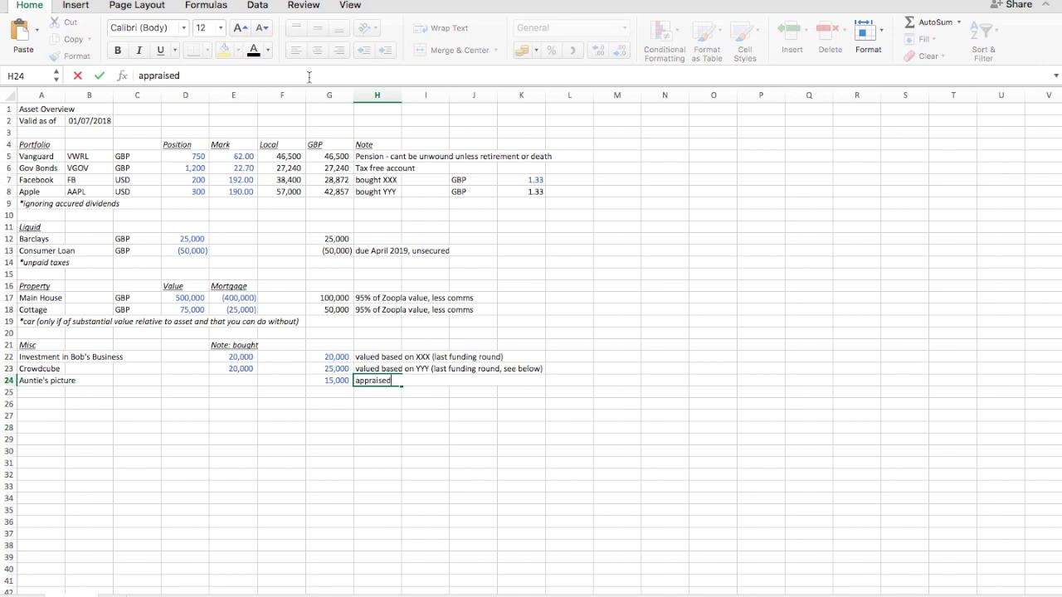
pyautogui.press('BackSpace')
pyautogui.press('BackSpace')
pyautogui.write('al value Christies')
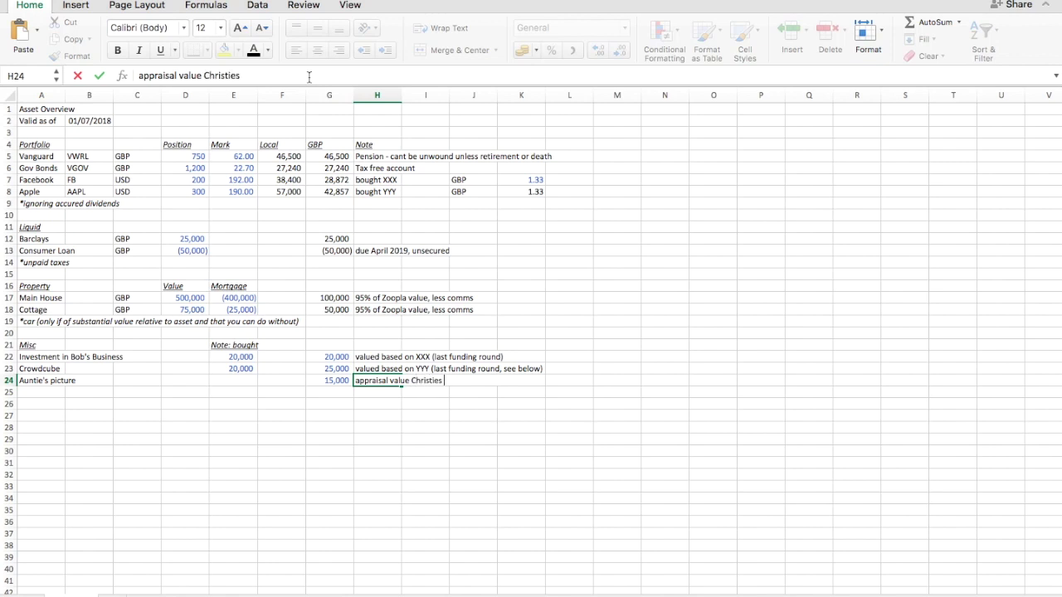
pyautogui.write(' Nov 2017')
pyautogui.press('Return')
# Step: Copy the Auntie's picture row through its note for duplication below
pyautogui.press('Home')
pyautogui.press('Up')
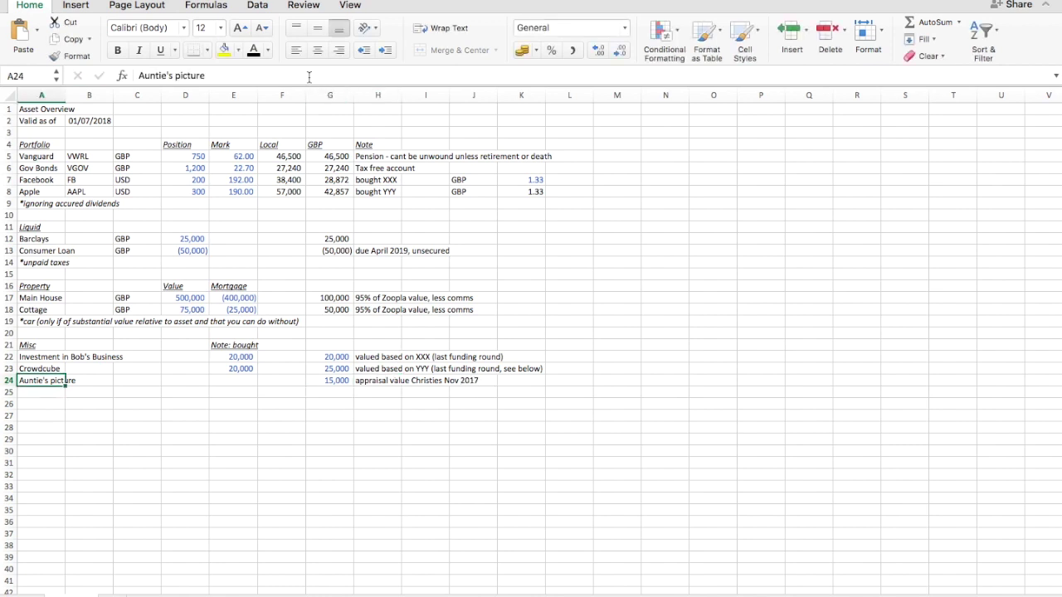
pyautogui.press('super+shift+Right')
pyautogui.press('super+shift+Right')
pyautogui.press('super+c')
pyautogui.press('Down')
# Step: Paste the row into row 25 as Annuity, 10000 GBP, noted 'cancellation value (after penalty)'
pyautogui.press('super+v')
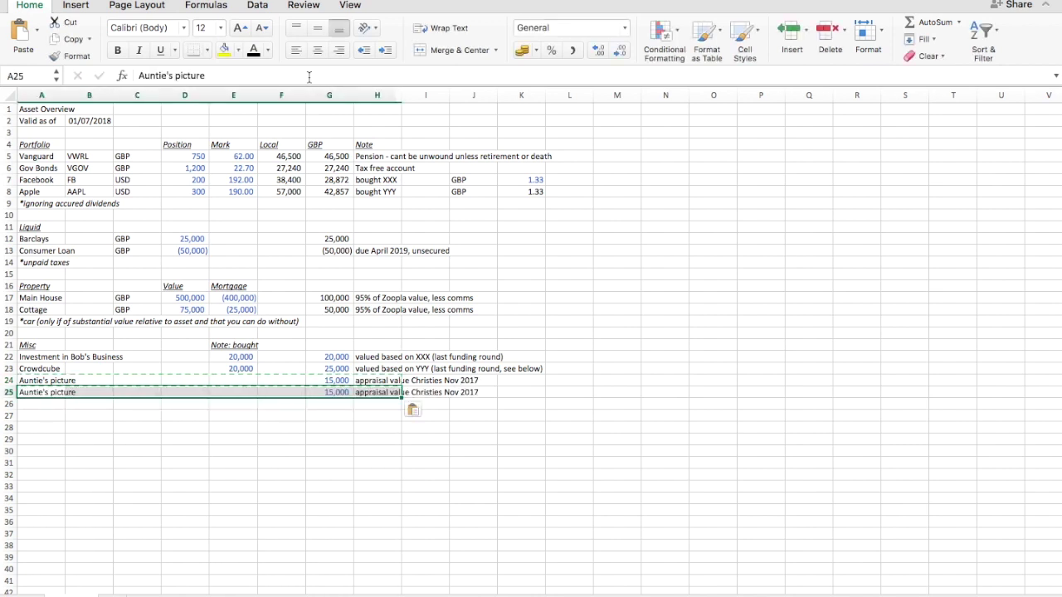
pyautogui.press('Left')
pyautogui.write('Annu')
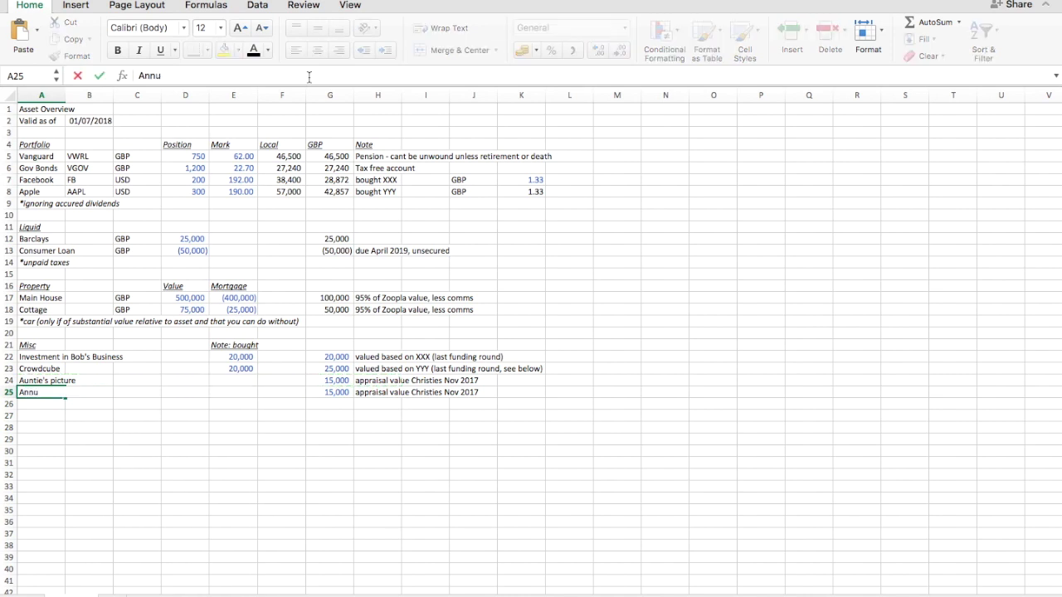
pyautogui.write('ity')
pyautogui.press('Right')
pyautogui.press('Right')
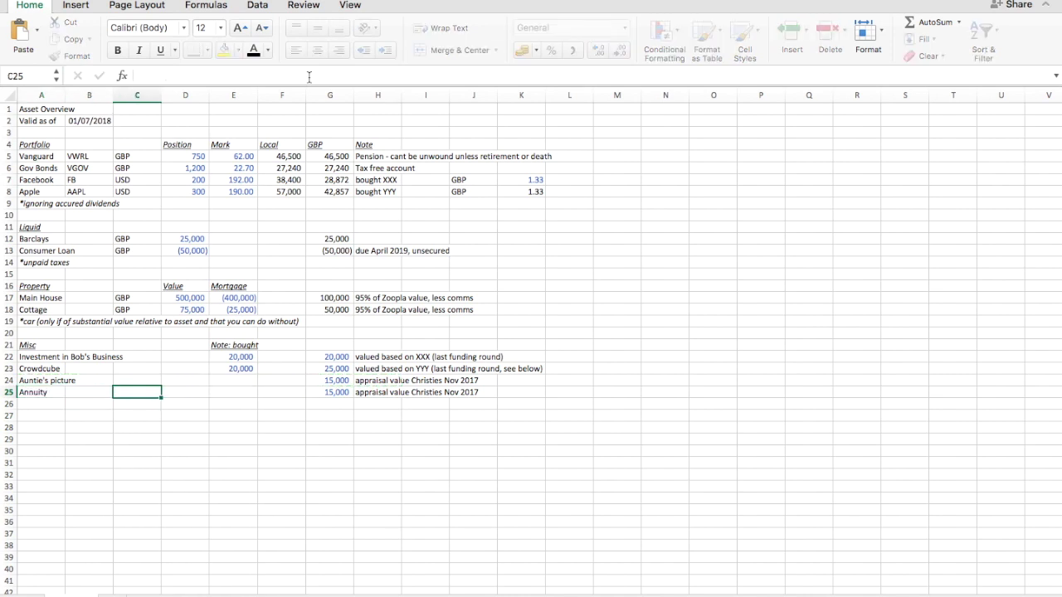
pyautogui.press('Right')
pyautogui.press('Right')
pyautogui.press('Right')
pyautogui.press('Right')
pyautogui.write('10000')
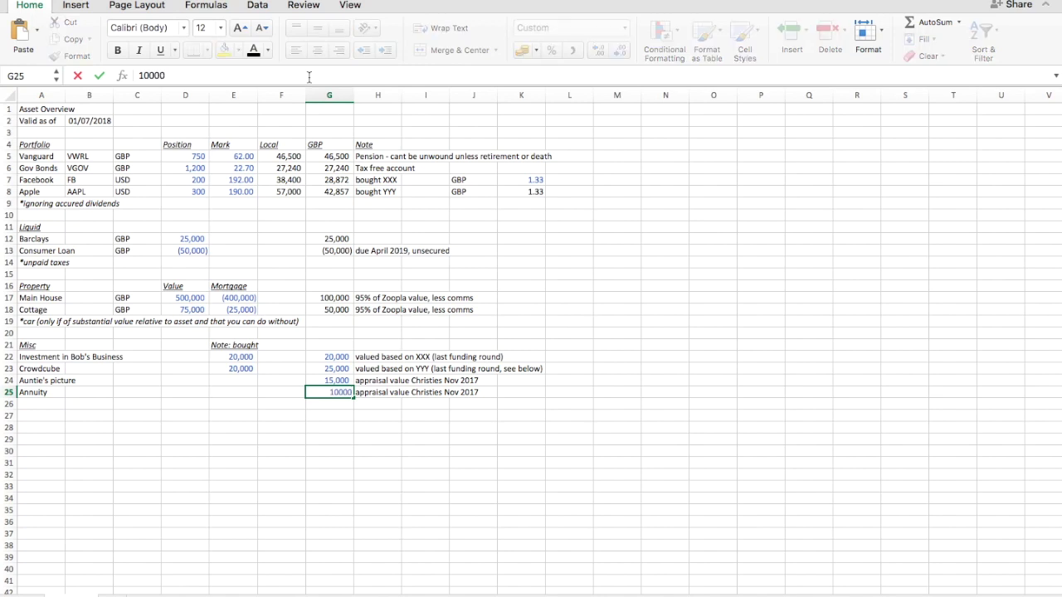
pyautogui.press('Right')
pyautogui.write('ca')
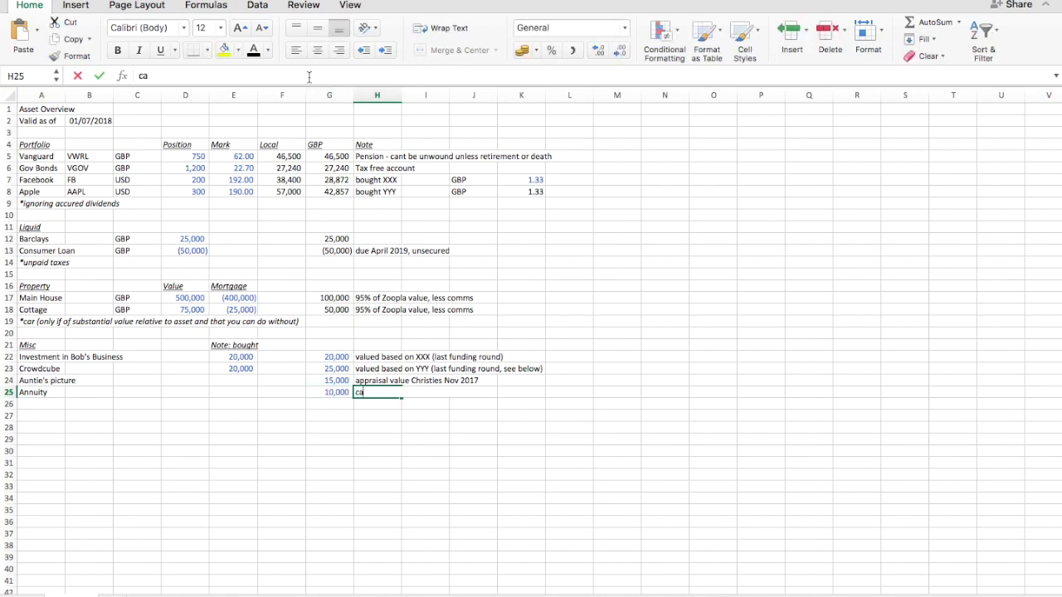
pyautogui.write('ncellation va')
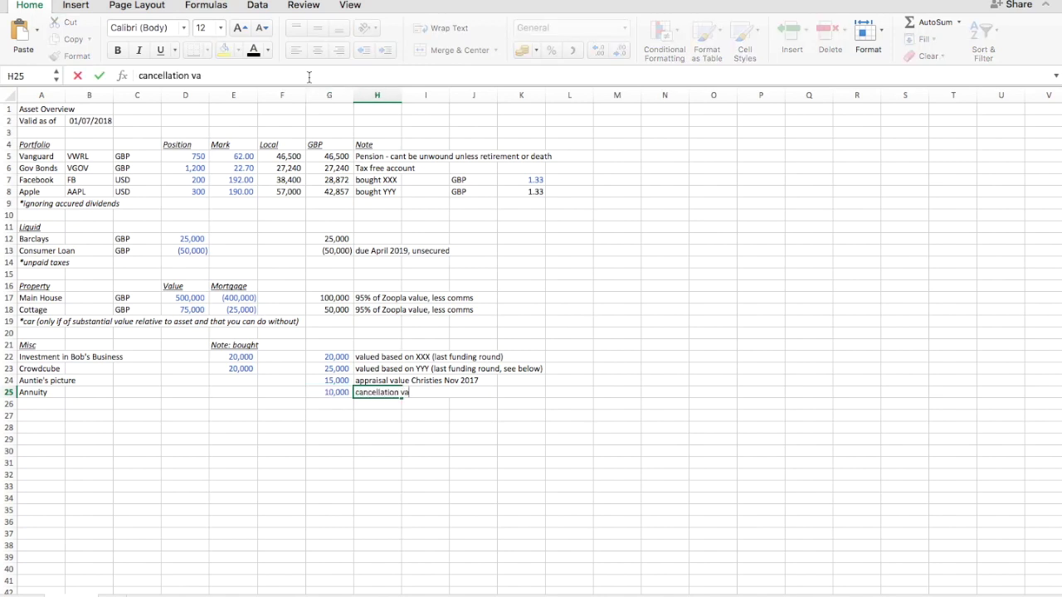
pyautogui.write('lue (after penalty)')
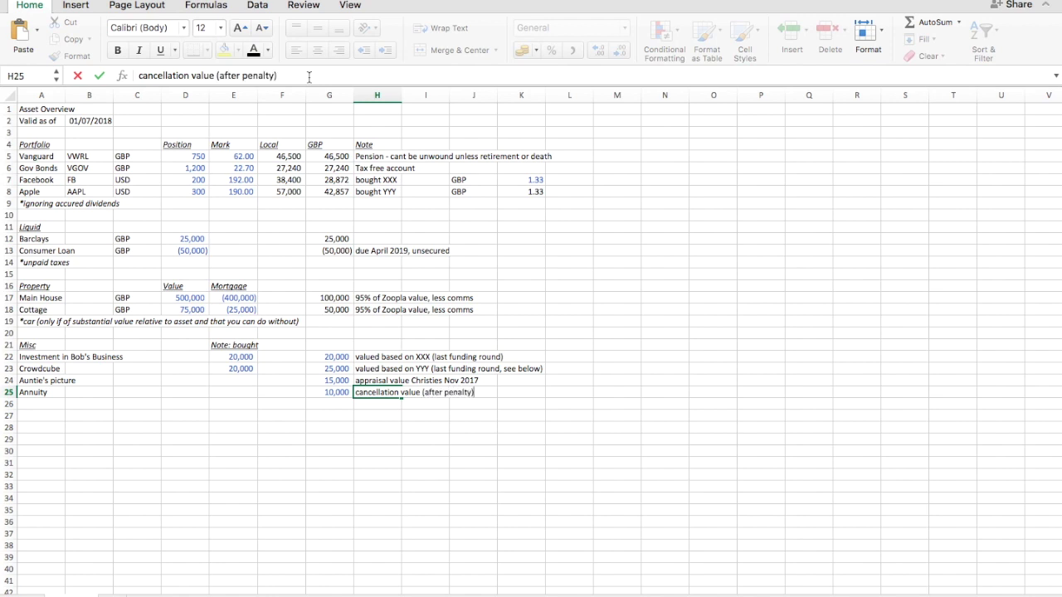
pyautogui.press('Return')
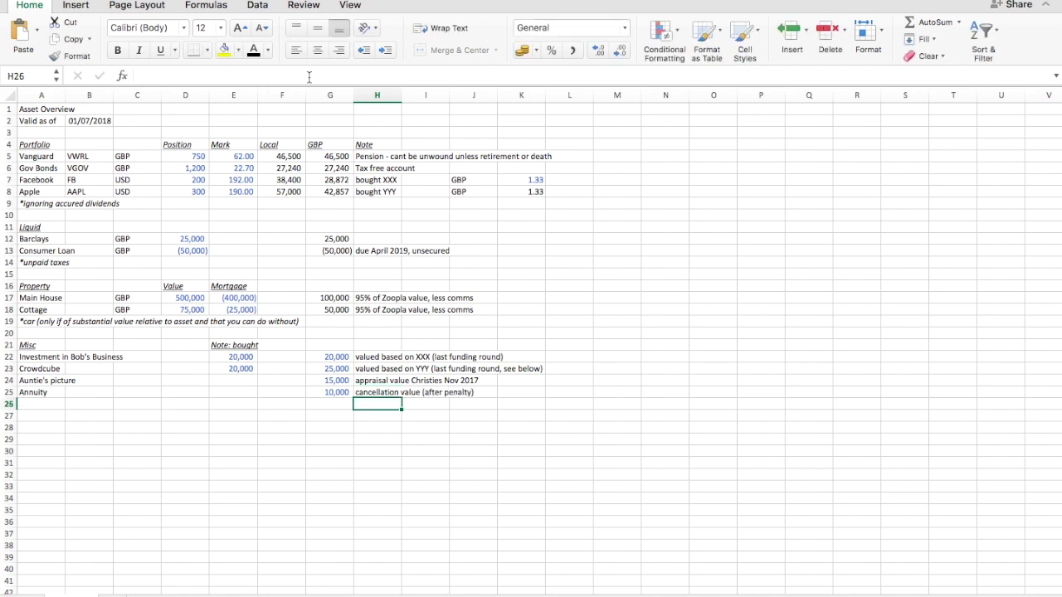
# Step: Type '*inheritance, bitcoin, other?' in A26 below the Annuity row
pyautogui.press('Home')
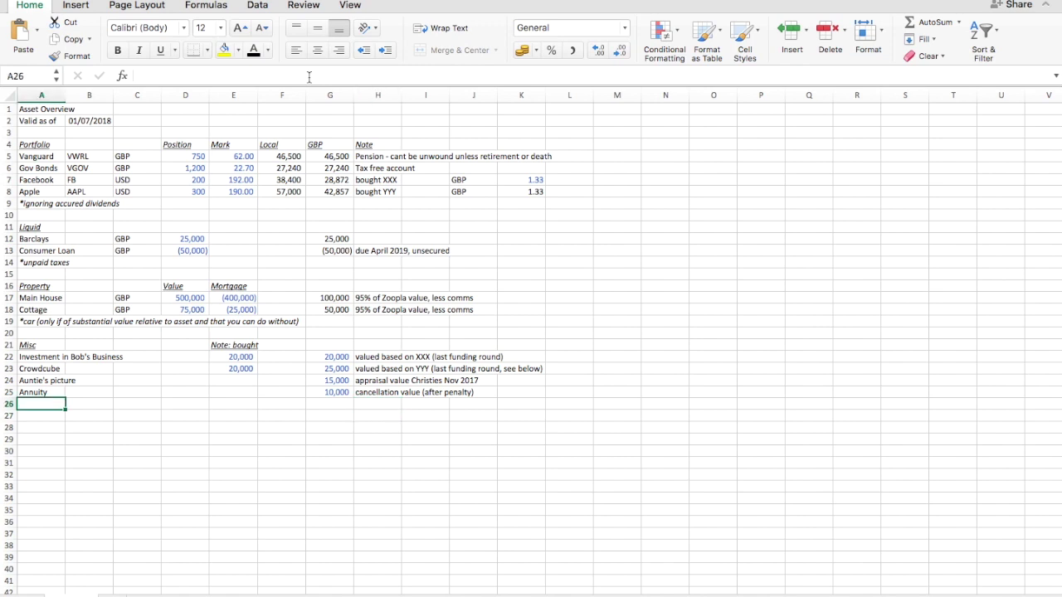
pyautogui.write('*')
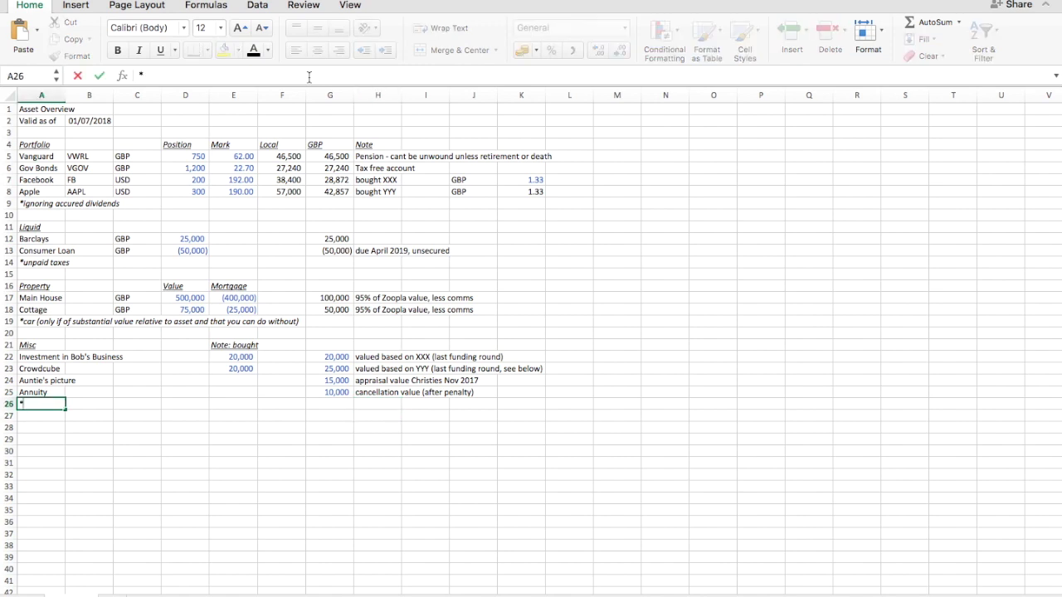
pyautogui.write('inheritance')
pyautogui.write(',')
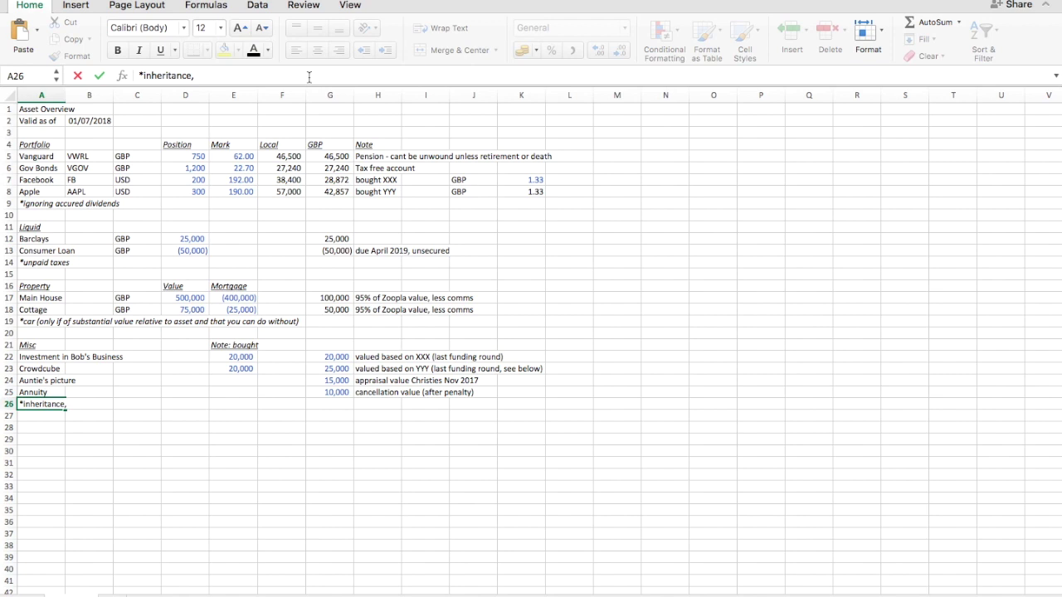
pyautogui.write(' bitcoin')
pyautogui.write(', other')
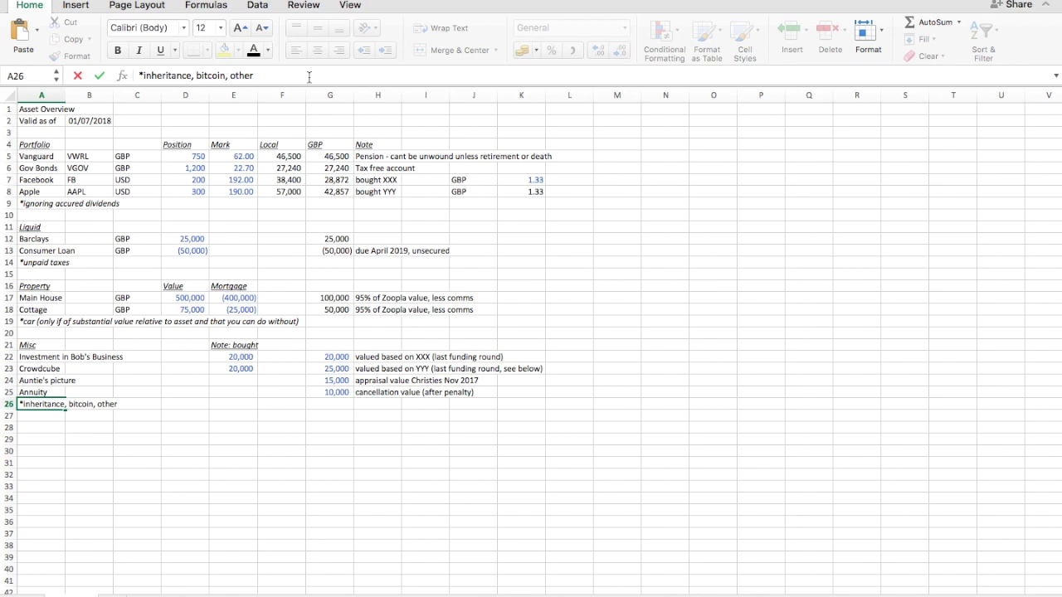
pyautogui.write('?')
pyautogui.press('Return')
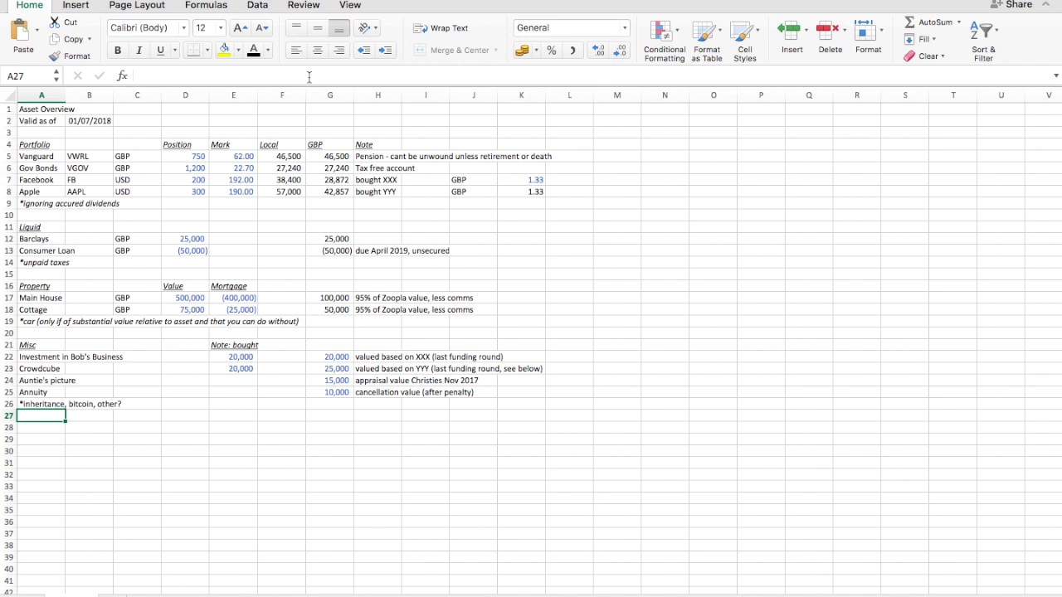
pyautogui.press('Down')
pyautogui.press('Down')
pyautogui.press('Right')
pyautogui.press('Right')
pyautogui.press('Right')
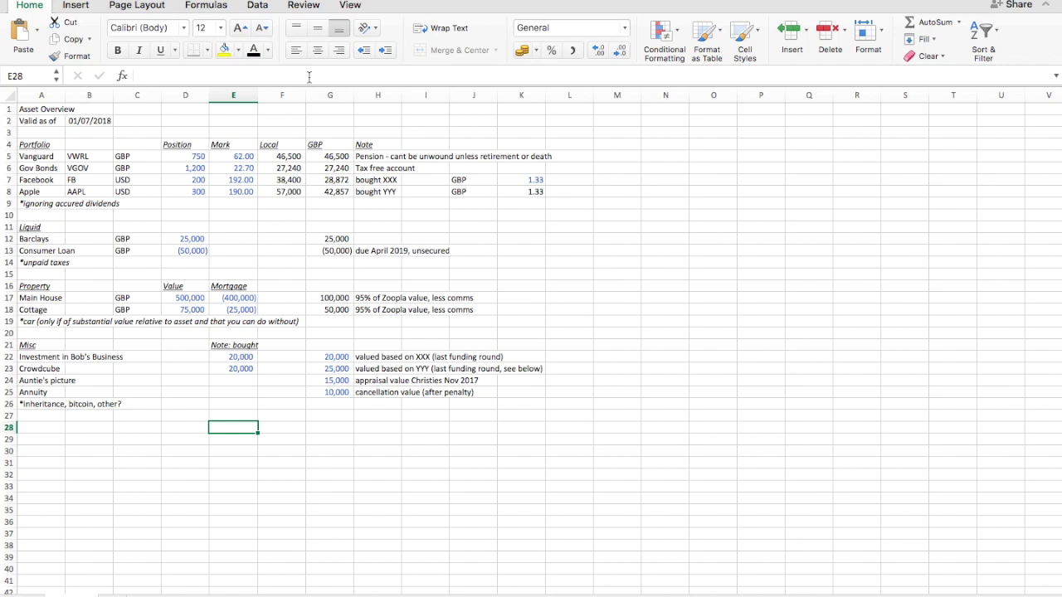
# Step: Label E28 'Net Assets' and total G5:G26 with =SUM in G28, giving 340,469
pyautogui.write('Net Assets')
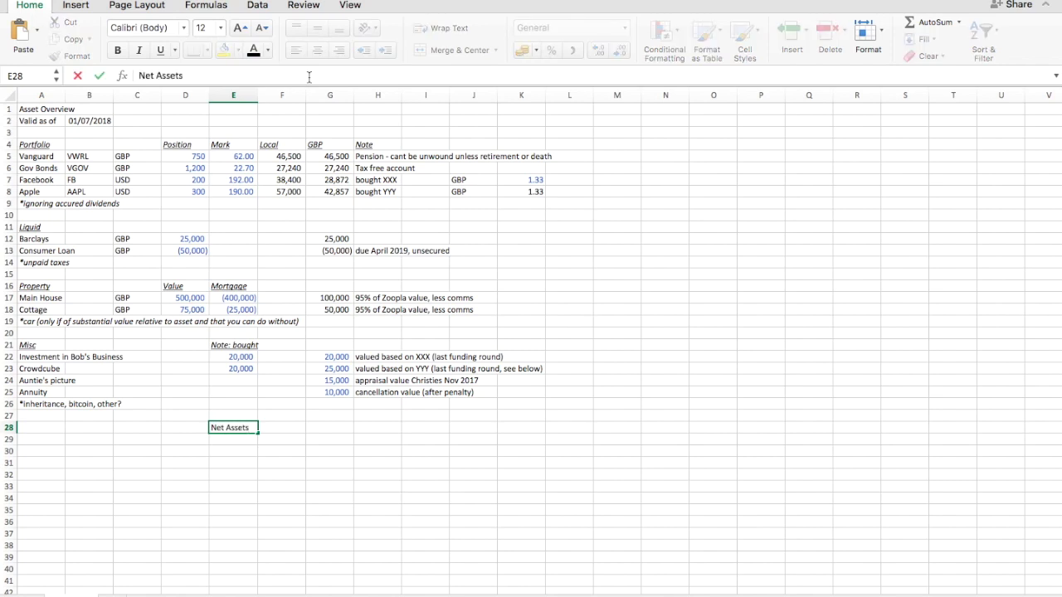
pyautogui.press('Tab')
pyautogui.press('Tab')
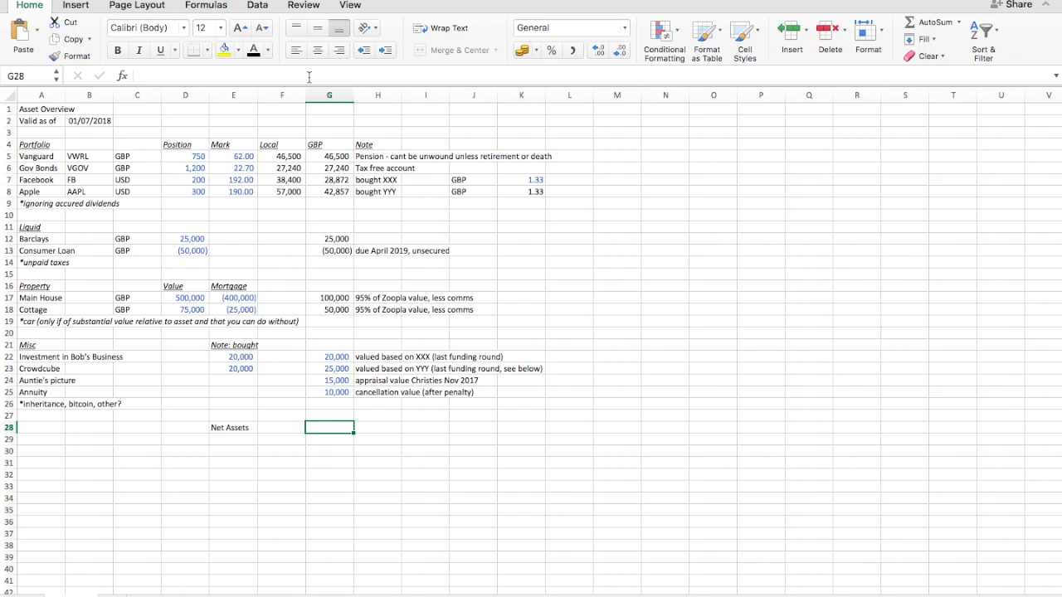
pyautogui.write('=sum(')
pyautogui.press('Up')
pyautogui.press('Up')
pyautogui.hotkey('shift', 'Up')
pyautogui.hotkey('shift', 'Up')
pyautogui.hotkey('shift', 'Up')
pyautogui.hotkey('shift', 'Up')
pyautogui.hotkey('shift', 'Up')
pyautogui.hotkey('shift', 'Up')
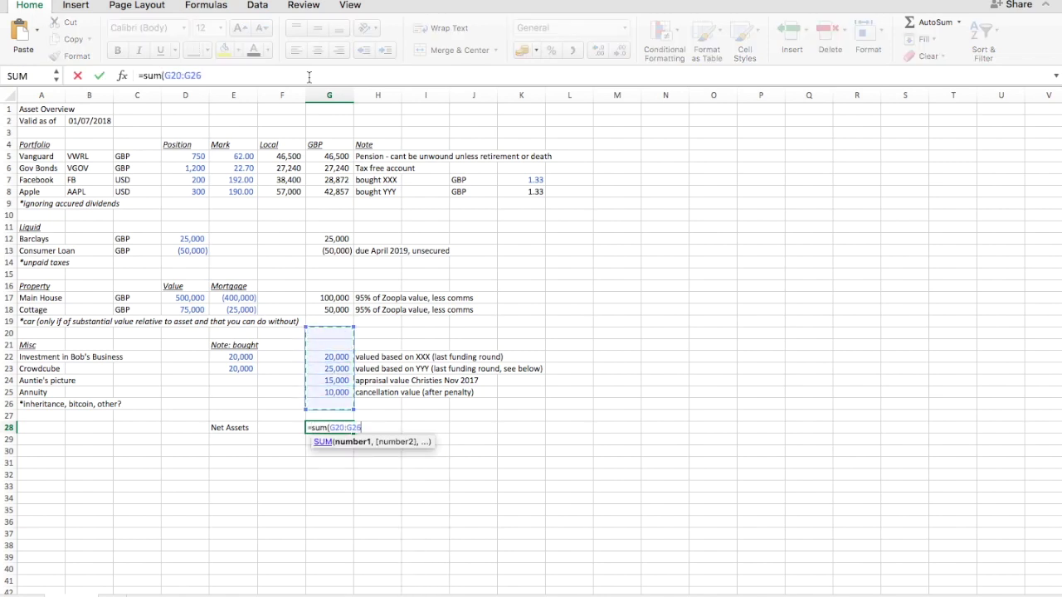
pyautogui.hotkey('shift', 'Up')
pyautogui.hotkey('shift', 'Up')
pyautogui.hotkey('shift', 'Up')
pyautogui.hotkey('shift', 'Up')
pyautogui.hotkey('shift', 'Up')
pyautogui.hotkey('shift', 'Up')
pyautogui.hotkey('shift', 'Up')
pyautogui.hotkey('shift', 'Up')
pyautogui.hotkey('shift', 'Up')
pyautogui.hotkey('shift', 'Up')
pyautogui.hotkey('shift', 'Up')
pyautogui.hotkey('shift', 'Up')
pyautogui.hotkey('shift', 'Up')
pyautogui.hotkey('shift', 'Up')
pyautogui.hotkey('shift', 'Up')
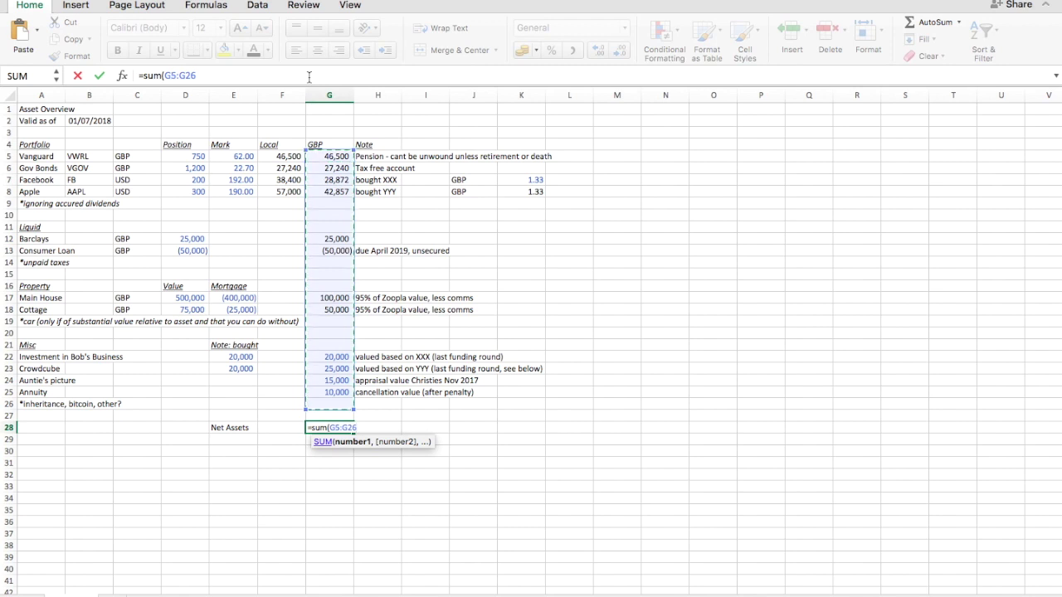
pyautogui.press('Return')
pyautogui.press('Up')
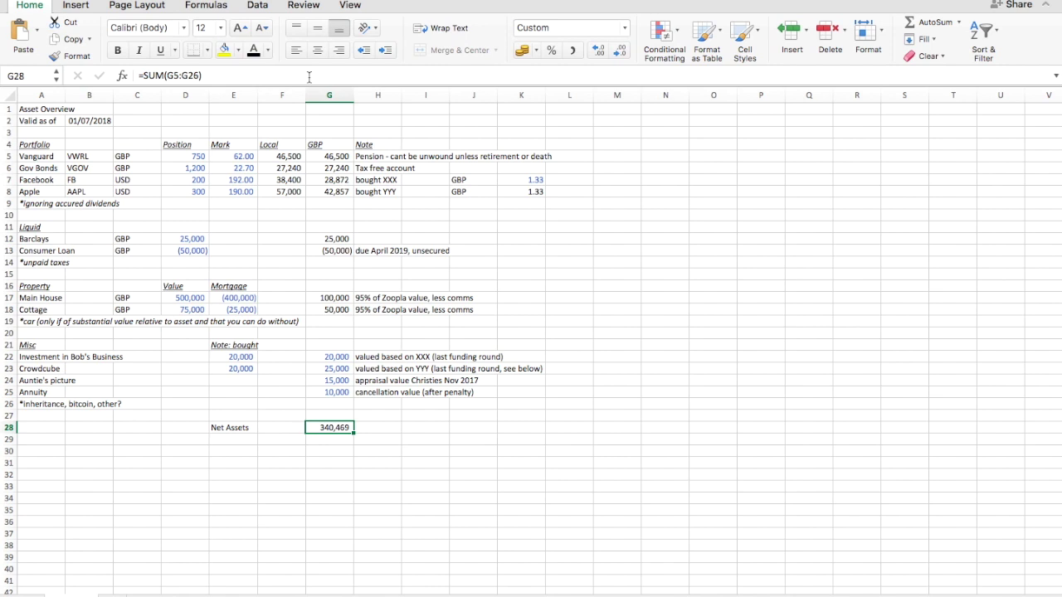
# Step: Copy the Net Assets row into row 29, renamed 'Gross Assets' and italicized
pyautogui.press('Left')
pyautogui.press('Left')
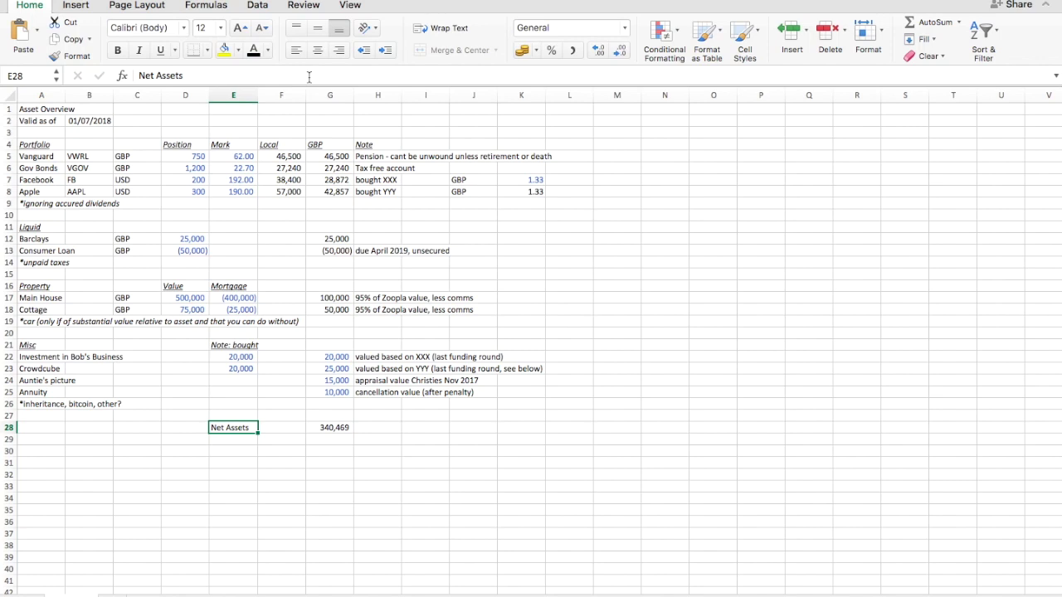
pyautogui.hotkey('shift', 'Right')
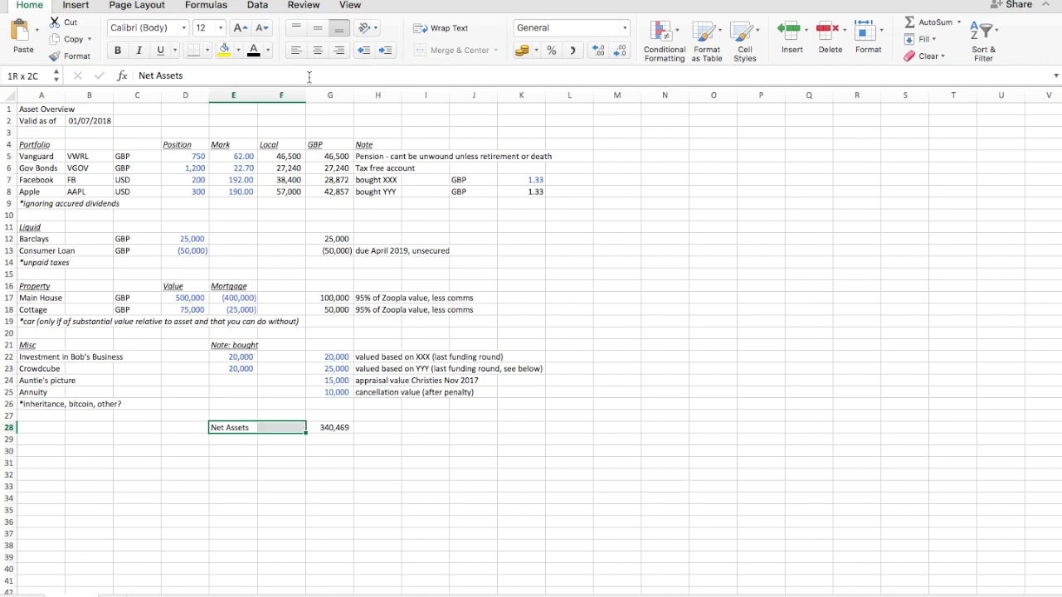
pyautogui.hotkey('shift', 'Right')
pyautogui.press('super+c')
pyautogui.press('Down')
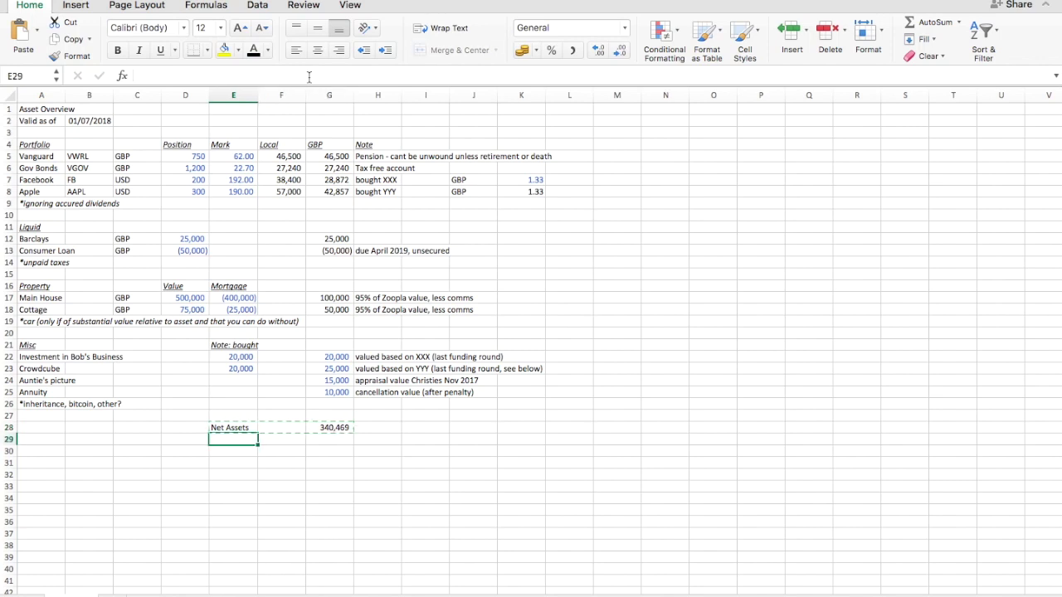
pyautogui.press('super+v')
pyautogui.press('Escape')
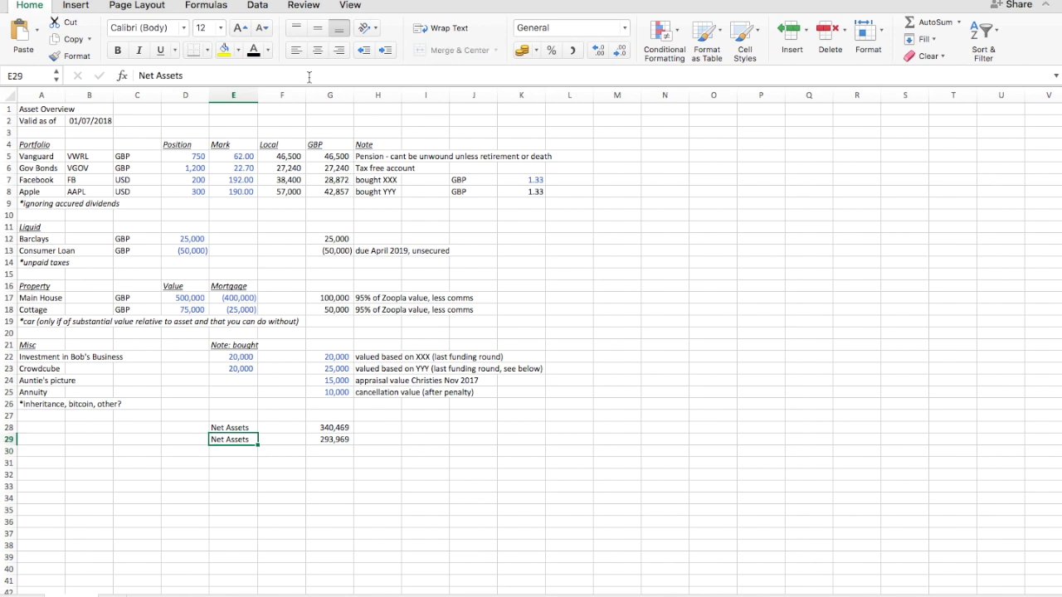
pyautogui.write('Gross Assets')
pyautogui.press('Return')
pyautogui.press('Up')
pyautogui.hotkey('shift', 'Right')
pyautogui.hotkey('shift', 'Right')
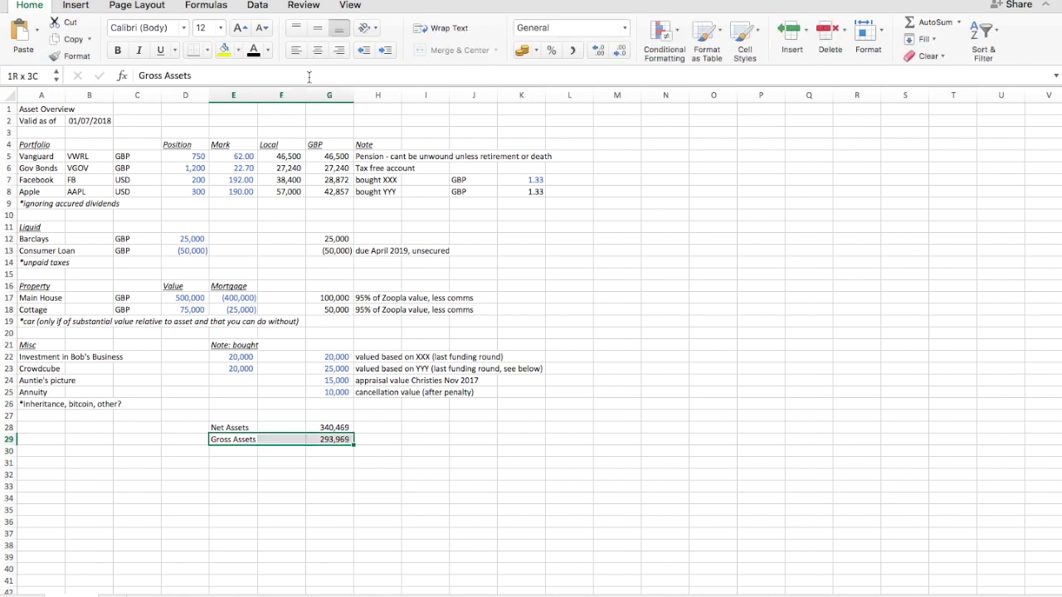
pyautogui.press('super+i')
pyautogui.press('Down')
pyautogui.press('Up')
# Step: Enter =G28-E17-D13-E18 as the Gross Assets value, giving 815,469
pyautogui.press('Right')
pyautogui.press('Right')
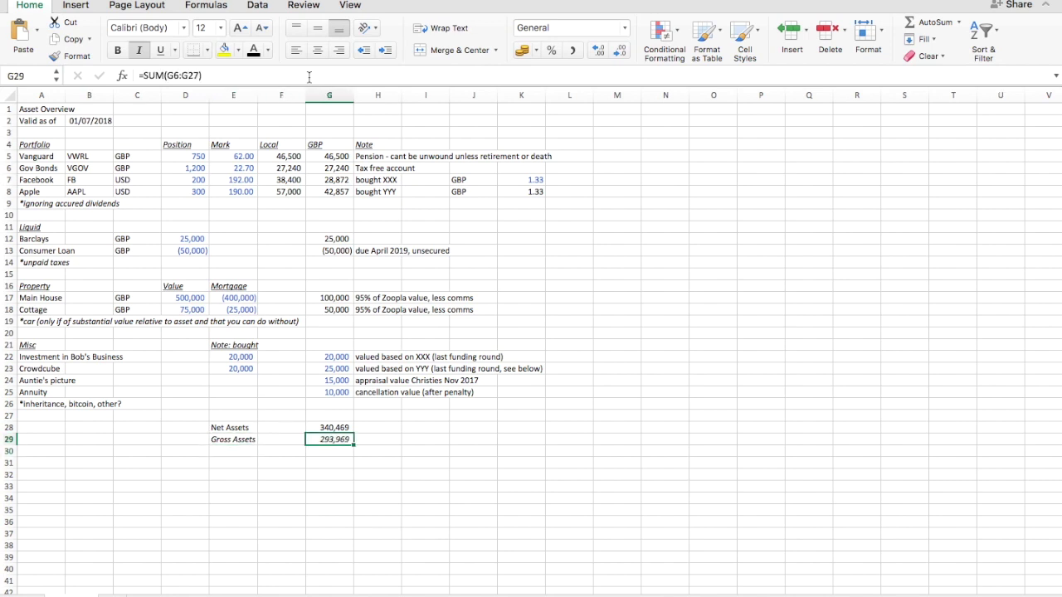
pyautogui.press('Delete')
pyautogui.write('=')
pyautogui.press('Up')
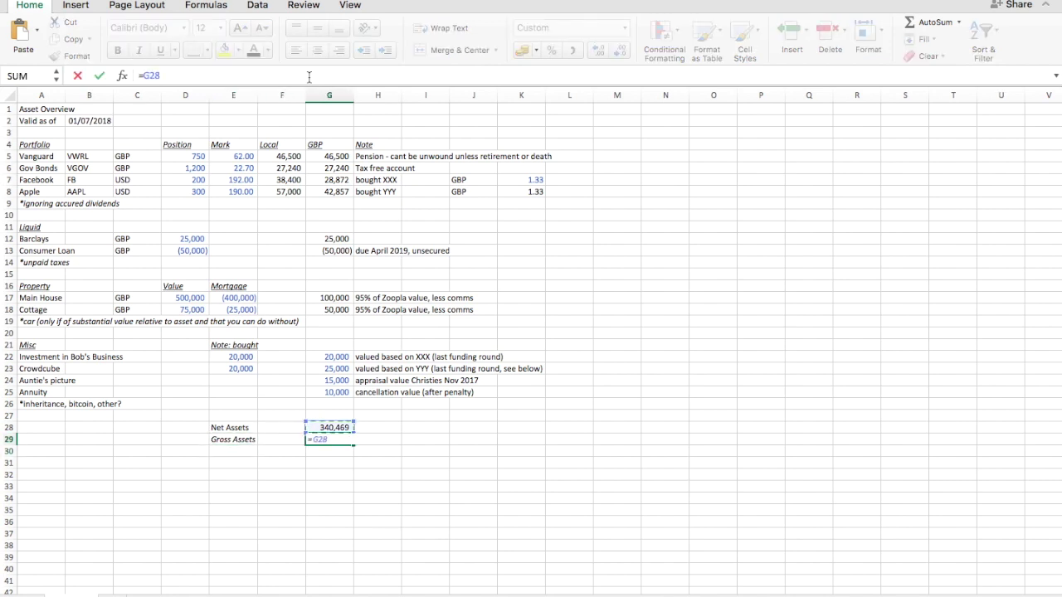
pyautogui.write('-')
pyautogui.click(228, 298)
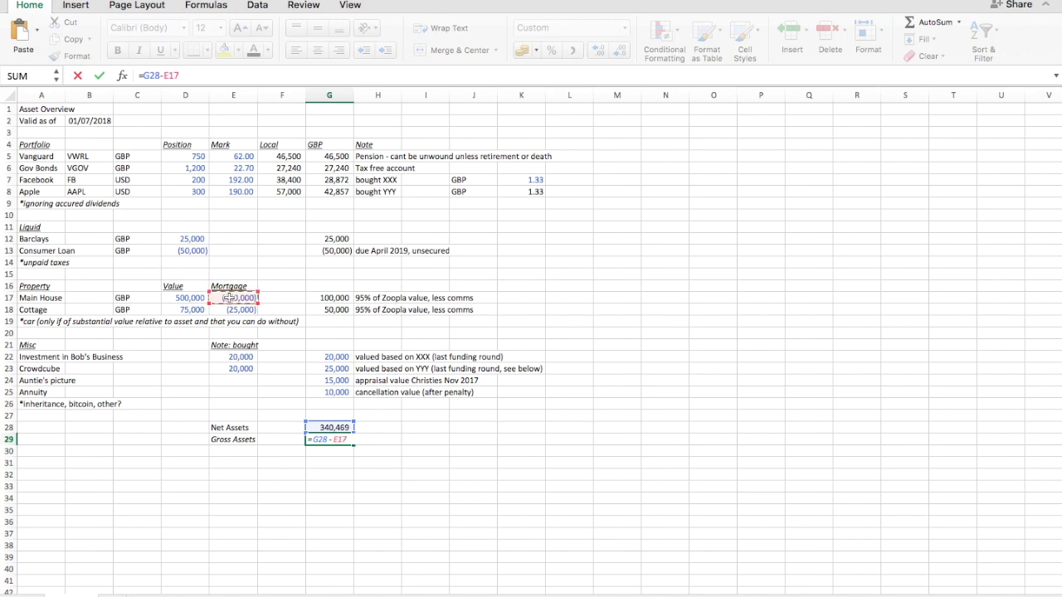
pyautogui.write('-')
pyautogui.click(184, 250)
pyautogui.write('-')
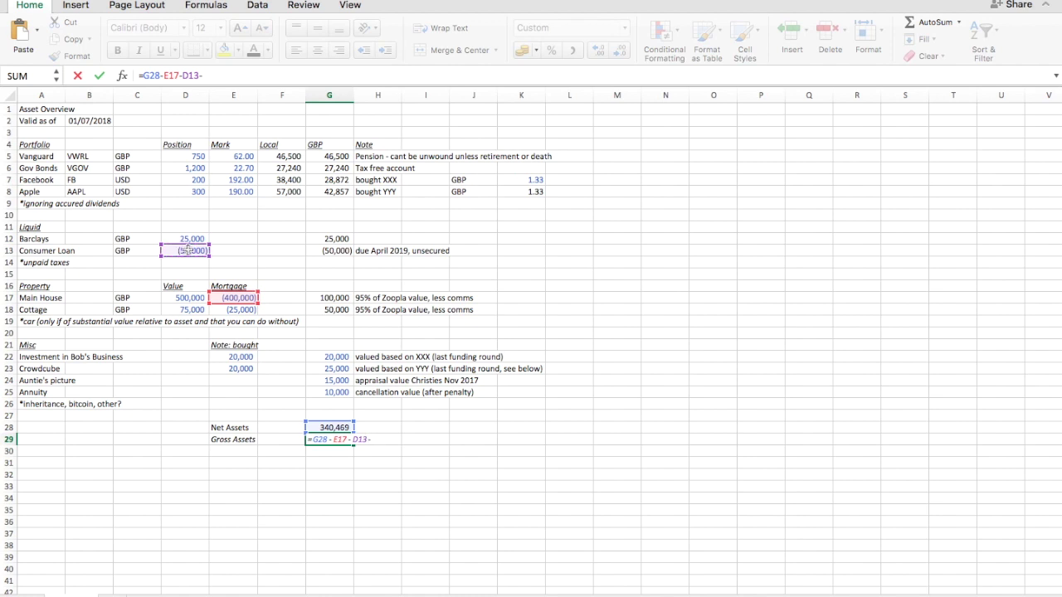
pyautogui.click(236, 311)
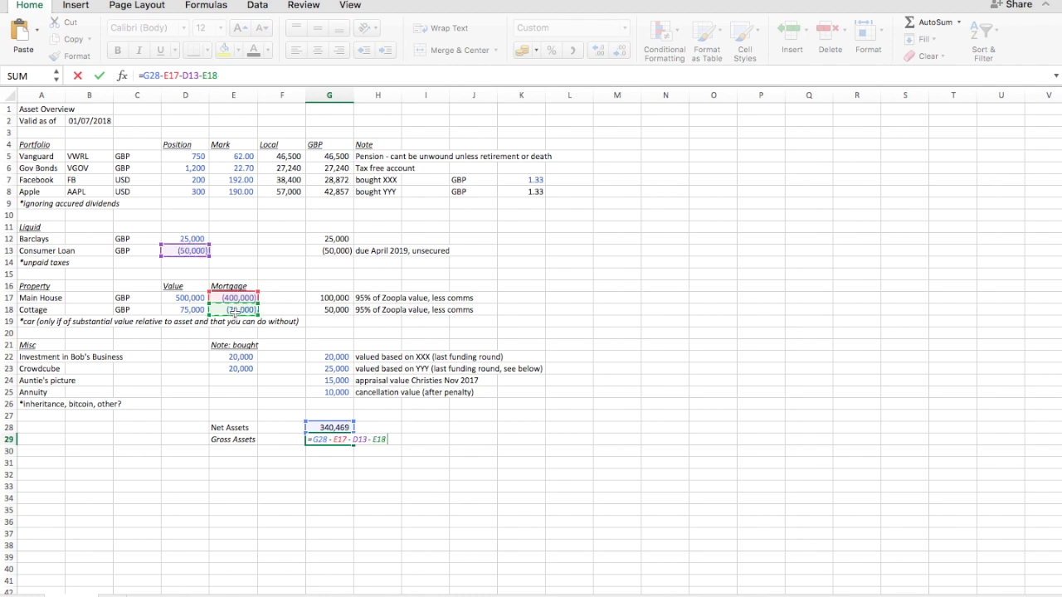
pyautogui.press('Return')
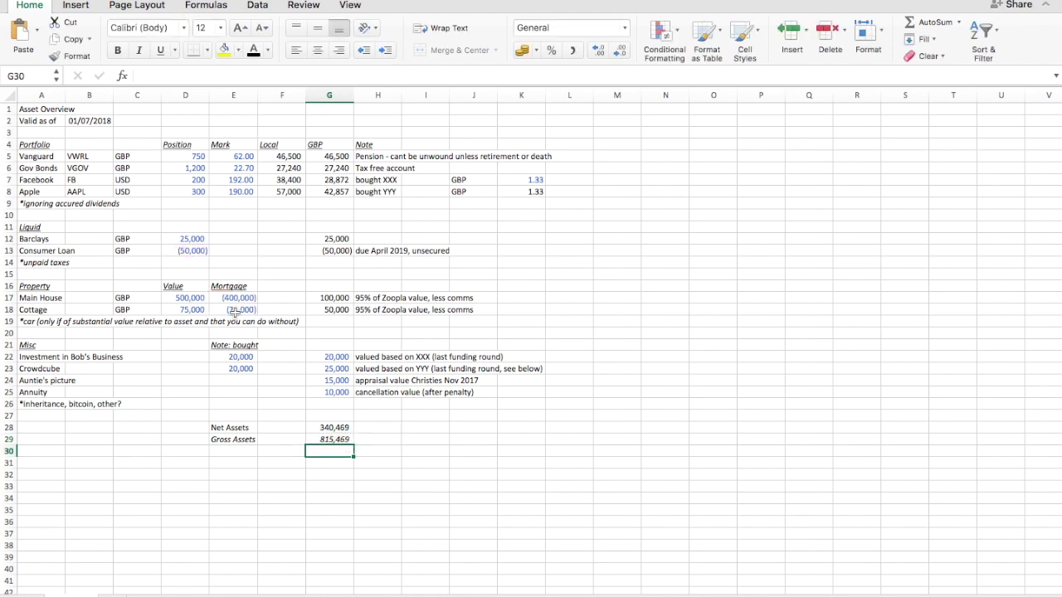
pyautogui.press('Up')
# Step: Copy the Gross Assets row into row 30 and relabel it 'debt/net assets'
pyautogui.press('Left')
pyautogui.press('Left')
pyautogui.hotkey('shift', 'Right')
pyautogui.hotkey('shift', 'Right')
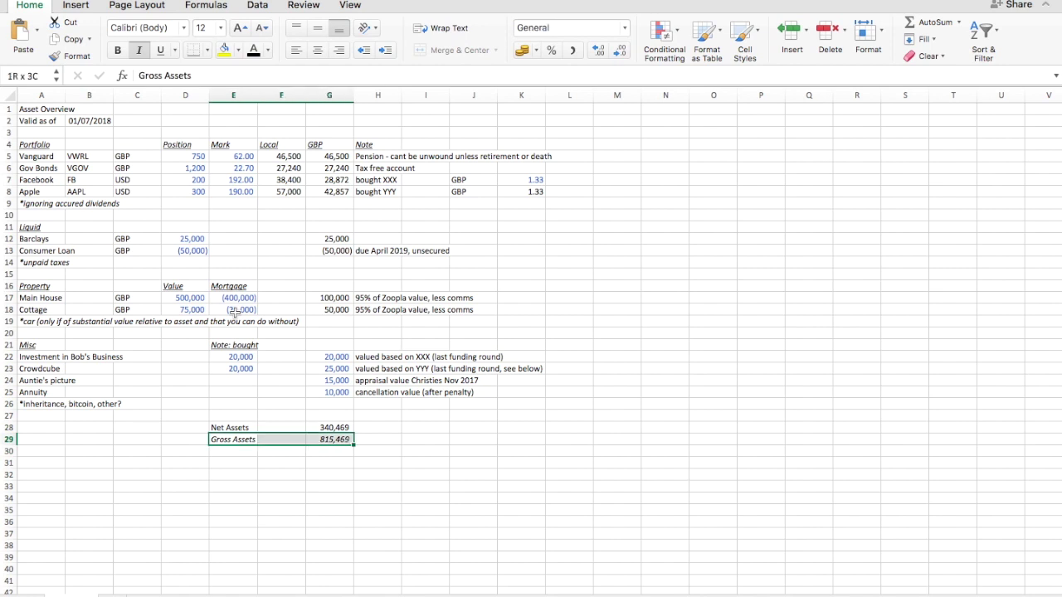
pyautogui.press('super+c')
pyautogui.press('Down')
pyautogui.press('super+v')
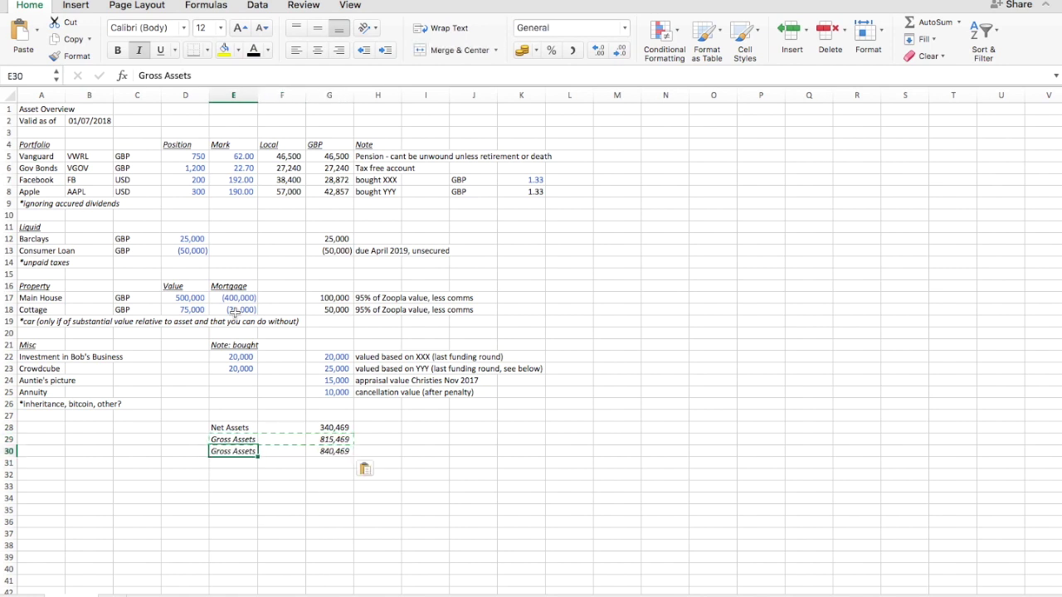
pyautogui.write('debt/')
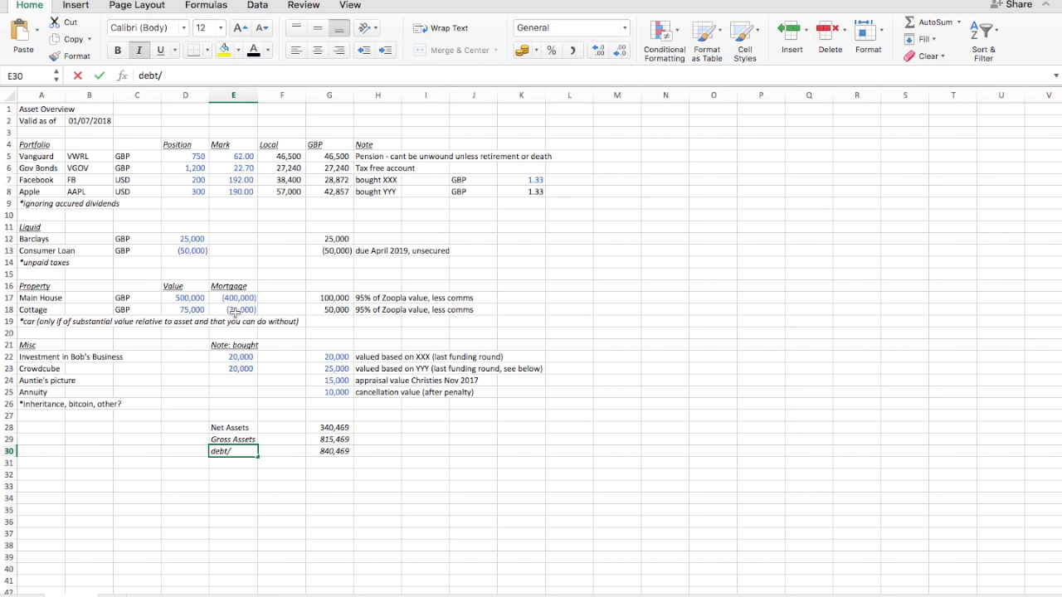
pyautogui.write('net asset')
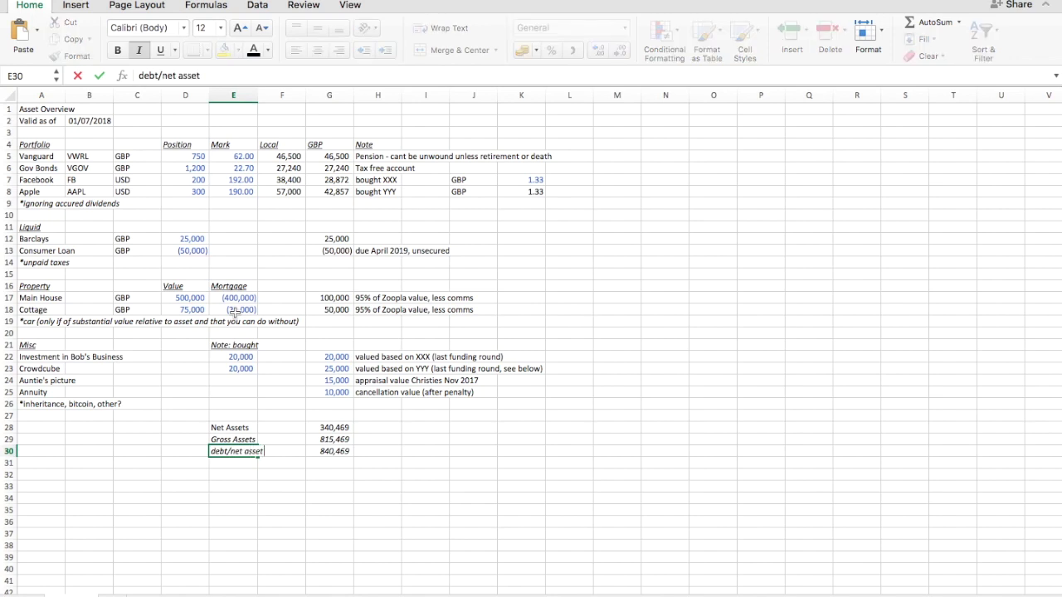
pyautogui.write('s')
pyautogui.press('Tab')
pyautogui.press('Tab')
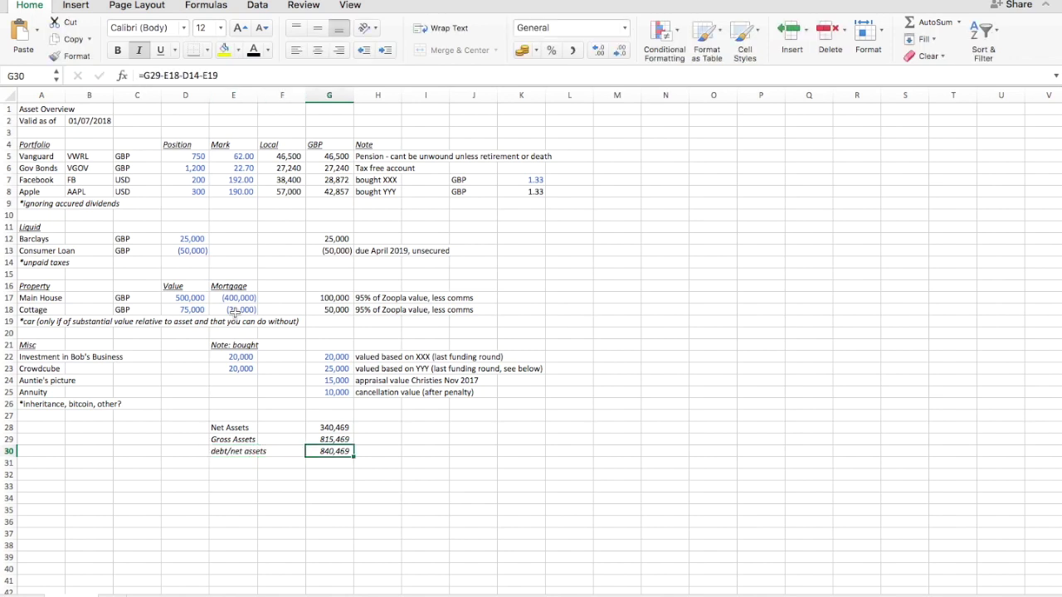
# Step: Enter =(G29-G28)/G28 in G30 and format the ratio as a percentage (140%)
pyautogui.press('BackSpace')
pyautogui.write('=')
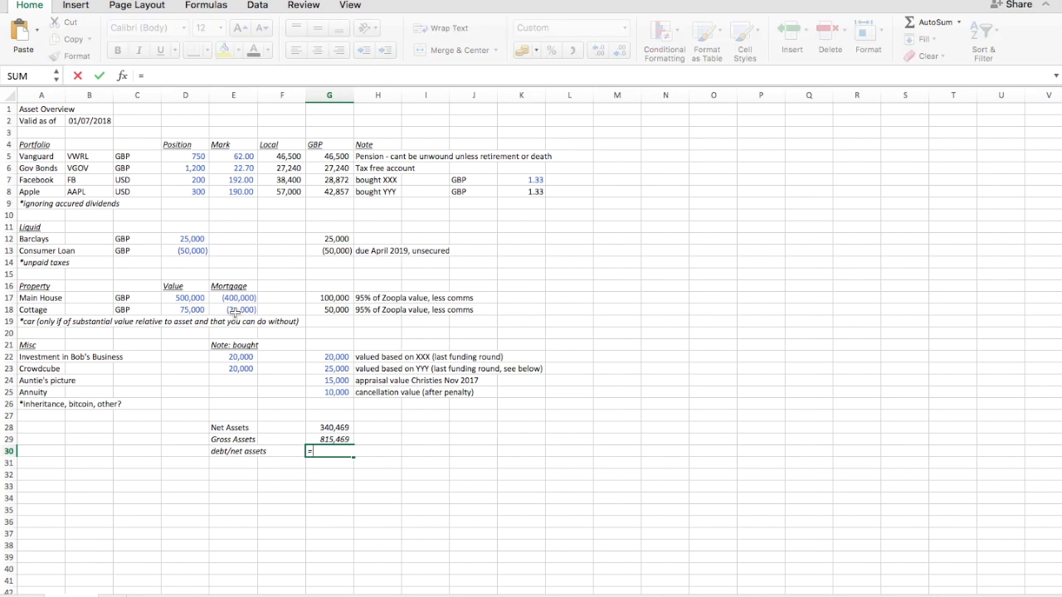
pyautogui.write('(G29')
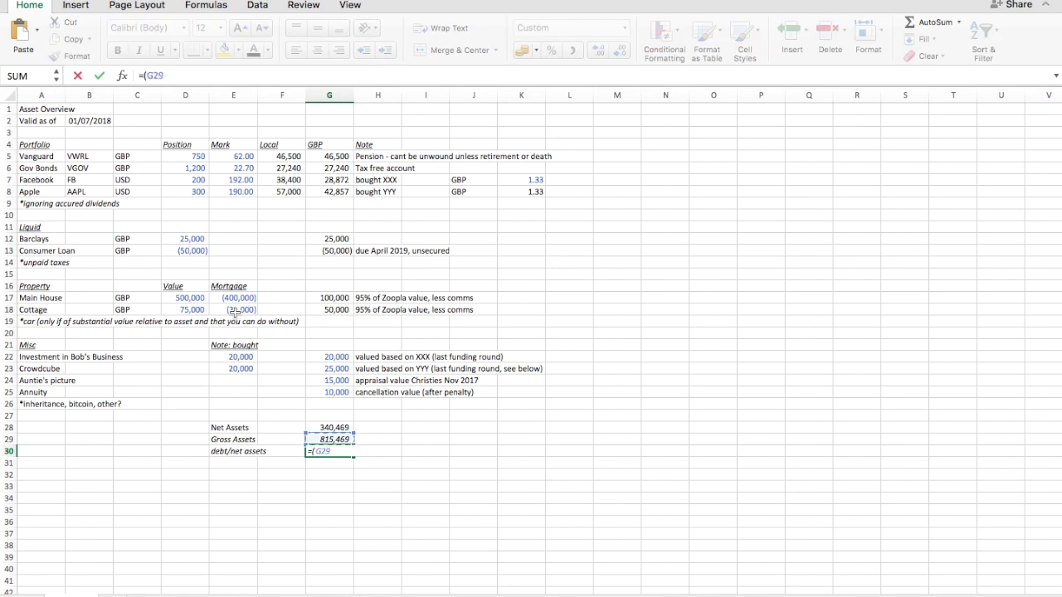
pyautogui.write('-G28)')
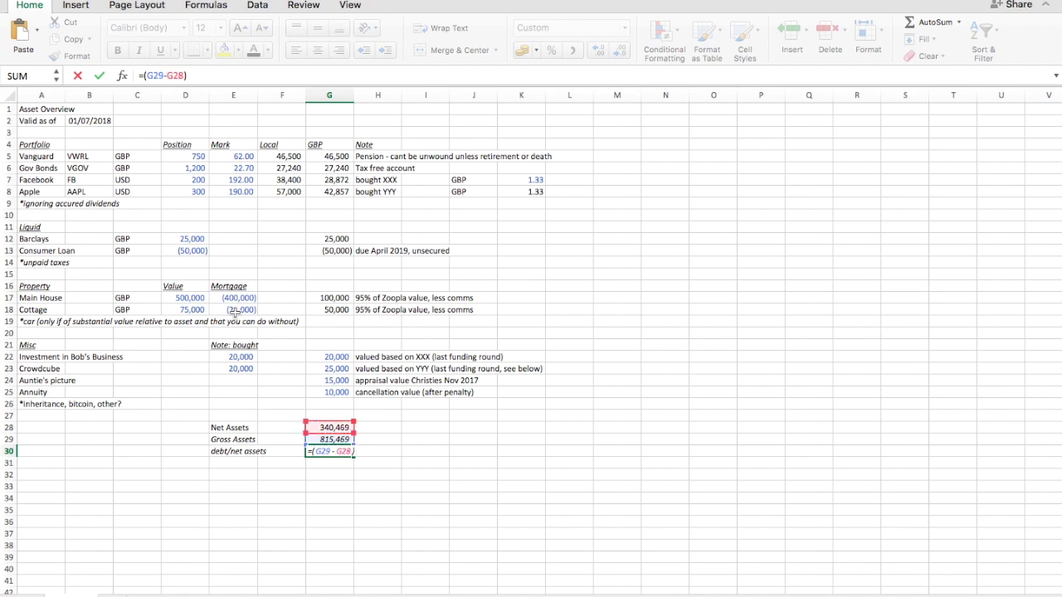
pyautogui.write('/G28')
pyautogui.press('Return')
pyautogui.press('Up')
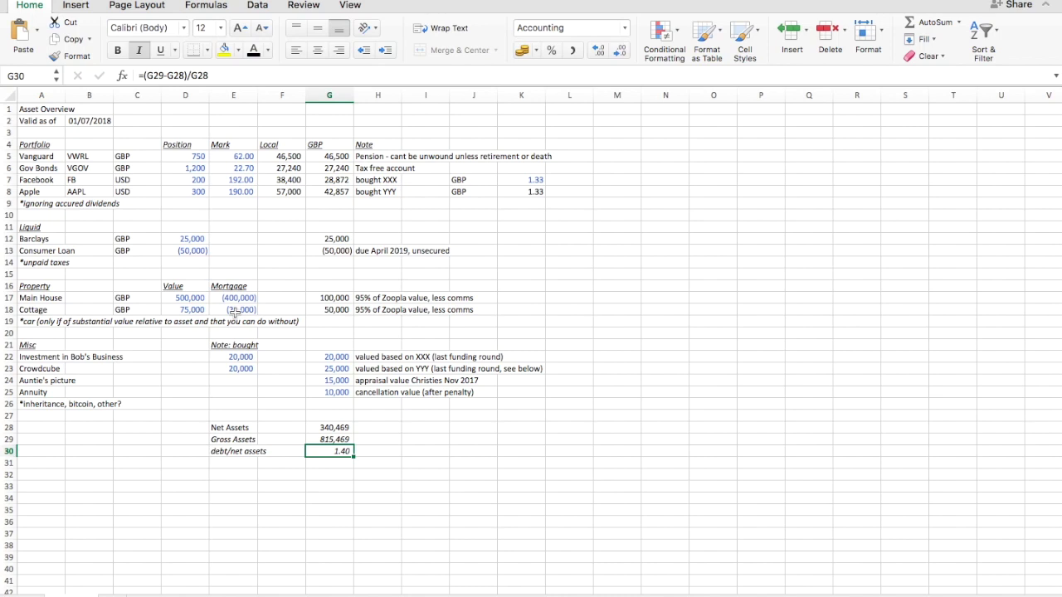
pyautogui.click(552, 50)
pyautogui.click(179, 250)
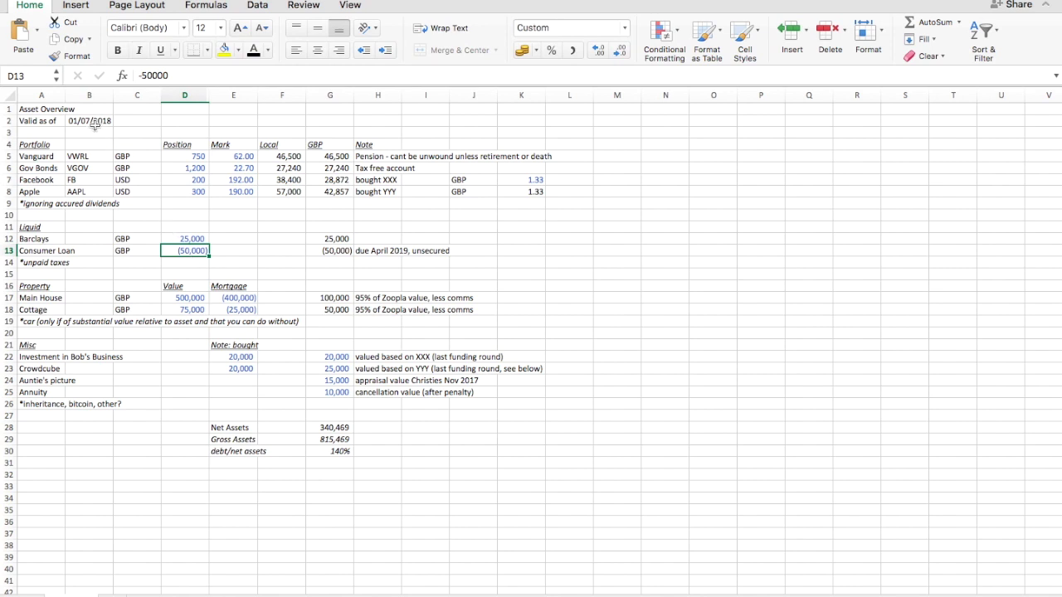
pyautogui.click(94, 125)
pyautogui.click(227, 297)
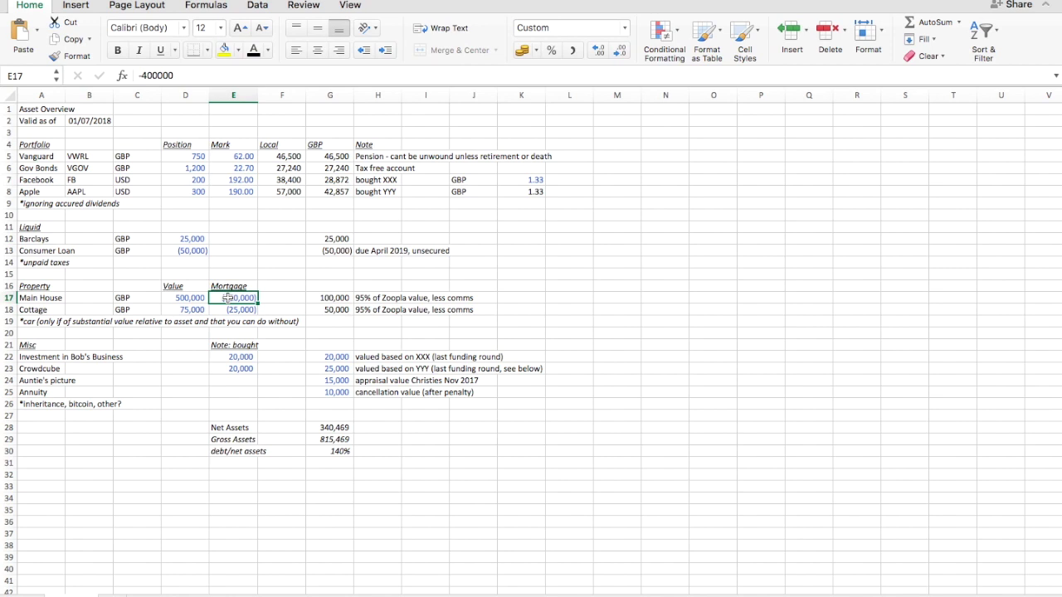
pyautogui.press('Up')
pyautogui.press('Up')
pyautogui.press('Up')
pyautogui.press('Up')
pyautogui.press('Up')
pyautogui.press('Up')
pyautogui.press('Up')
pyautogui.press('Up')
pyautogui.press('Up')
pyautogui.press('Up')
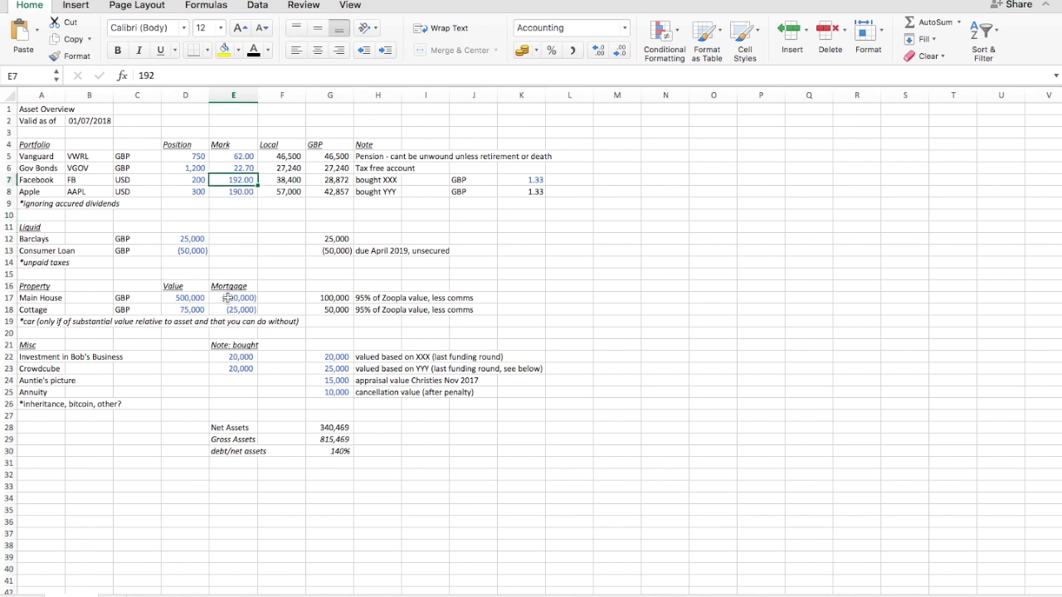
pyautogui.write('80')
pyautogui.press('Return')
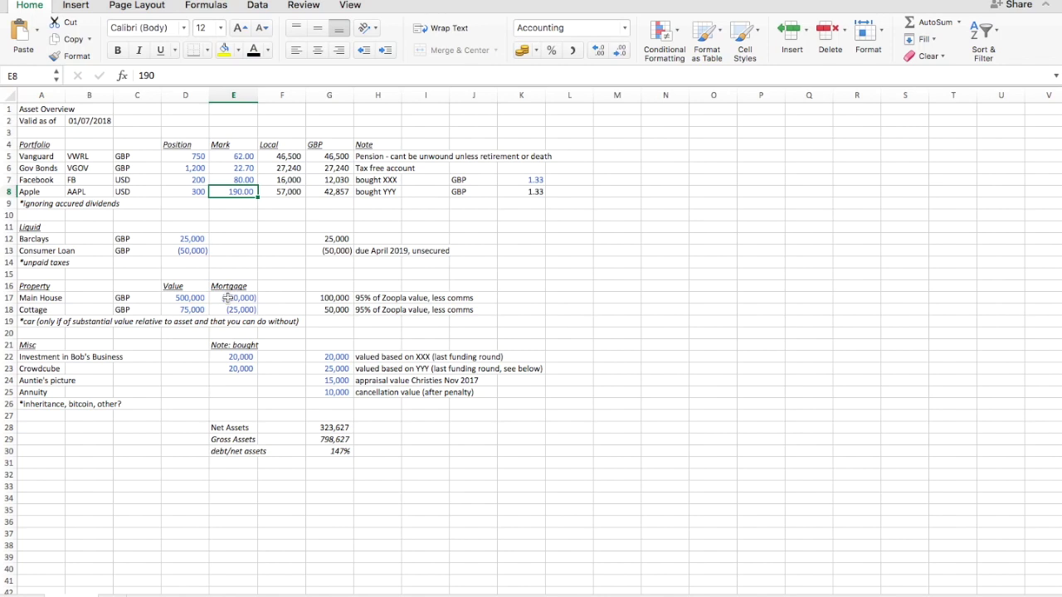
pyautogui.press('super+z')
pyautogui.press('Down')
pyautogui.press('Down')
pyautogui.press('Down')
pyautogui.press('Down')
pyautogui.press('Down')
pyautogui.press('Down')
pyautogui.press('Down')
pyautogui.press('Down')
pyautogui.press('Down')
pyautogui.press('Down')
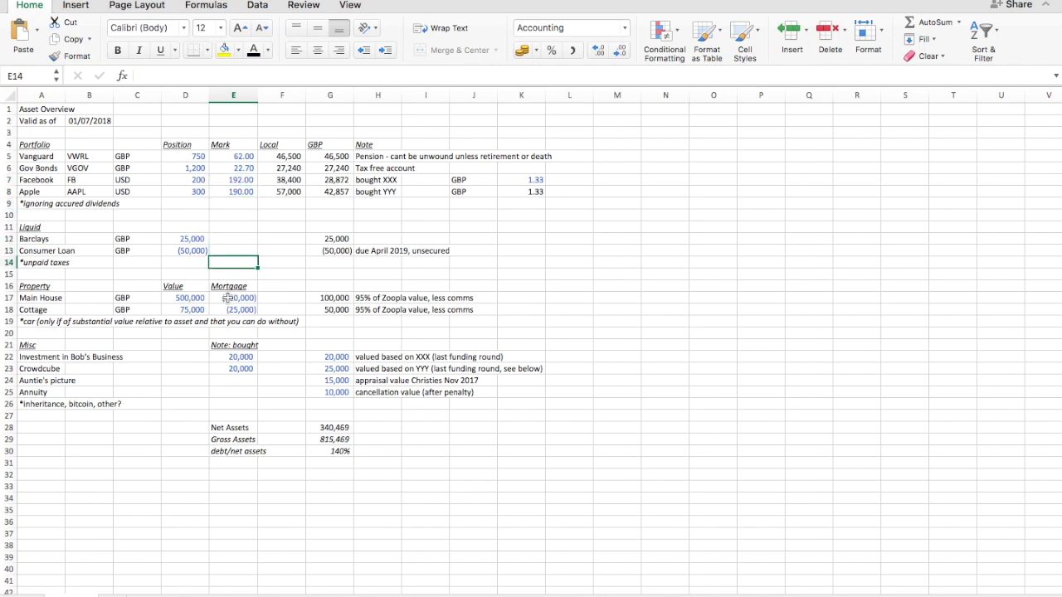
pyautogui.press('Left')
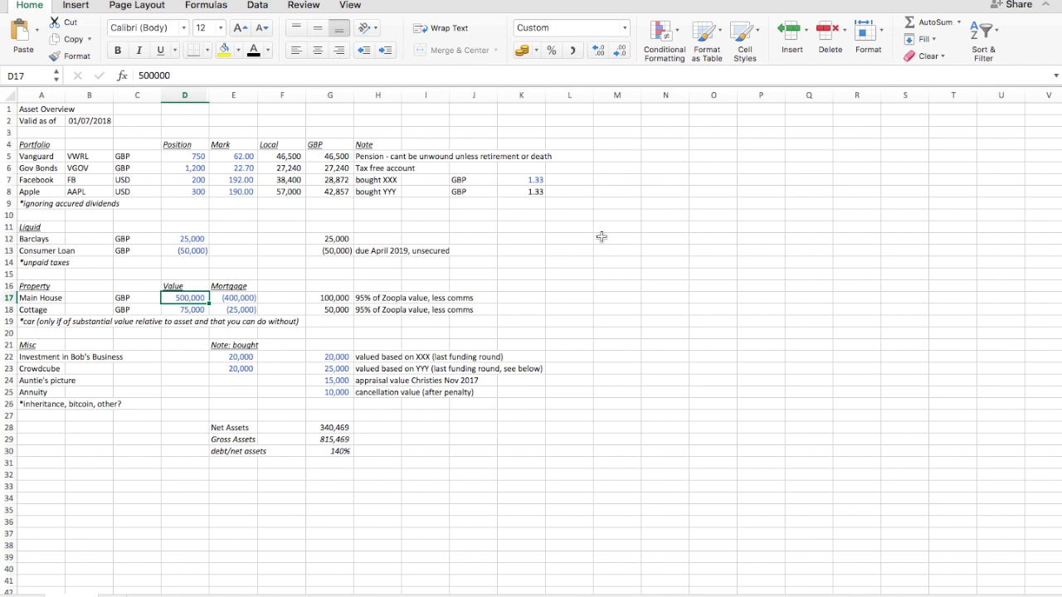
pyautogui.write('350')
pyautogui.press('Return')
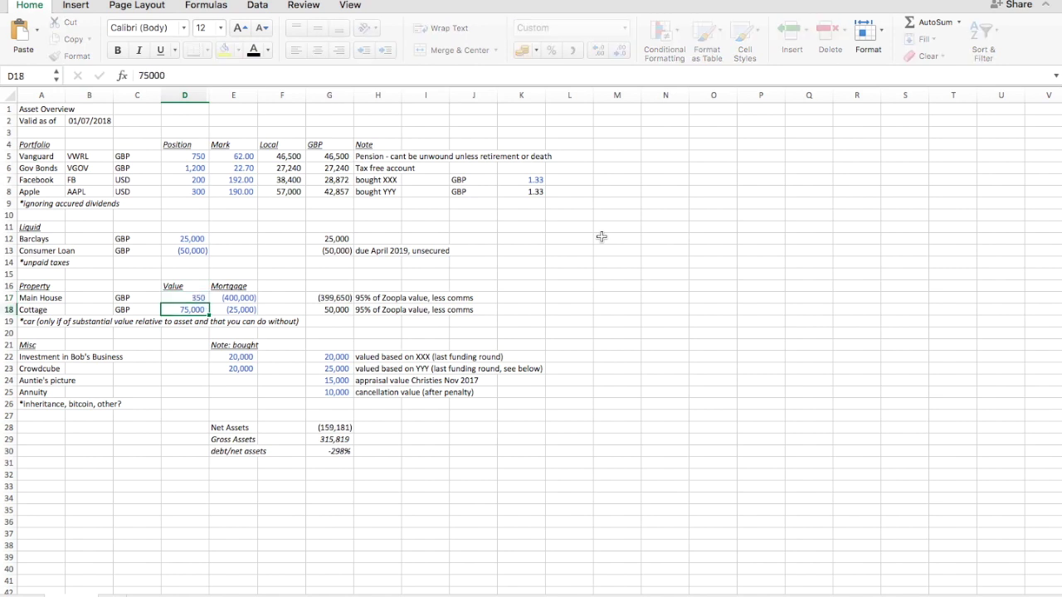
pyautogui.press('Up')
pyautogui.press('F2')
pyautogui.write('000')
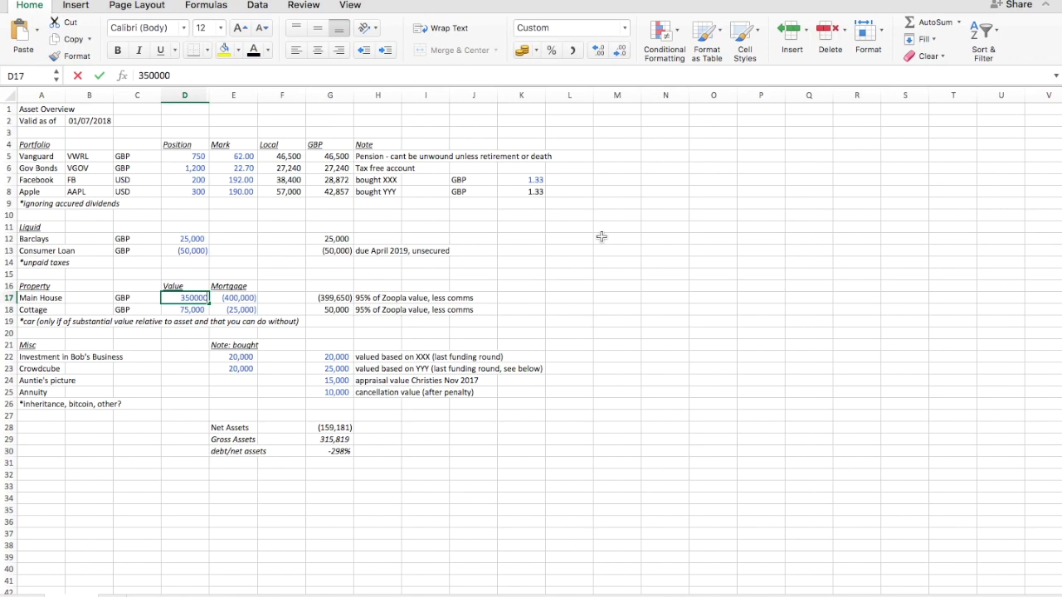
pyautogui.press('Return')
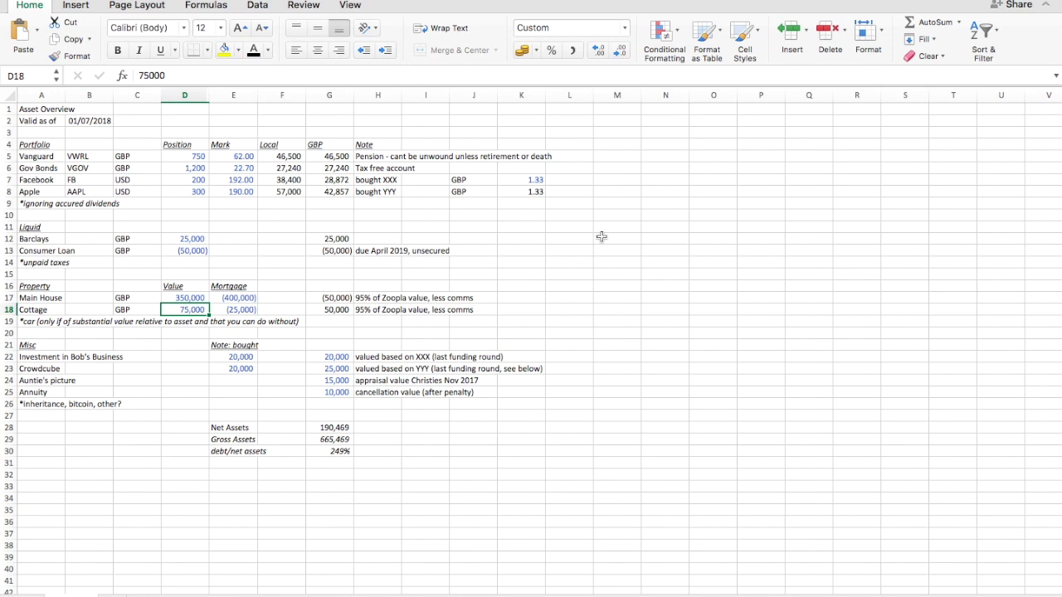
pyautogui.press('Up')
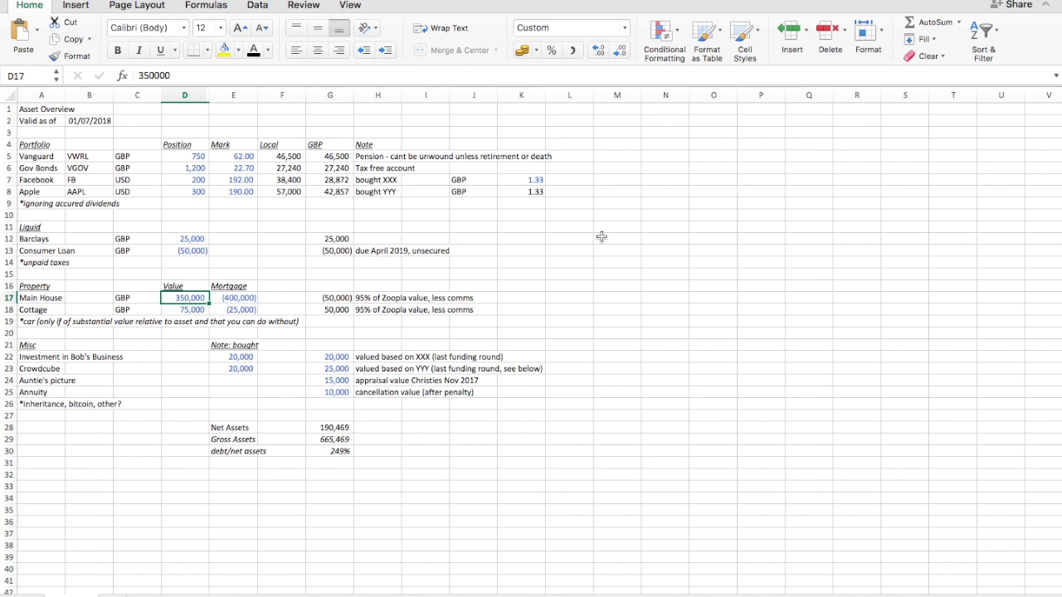
pyautogui.press('Down')
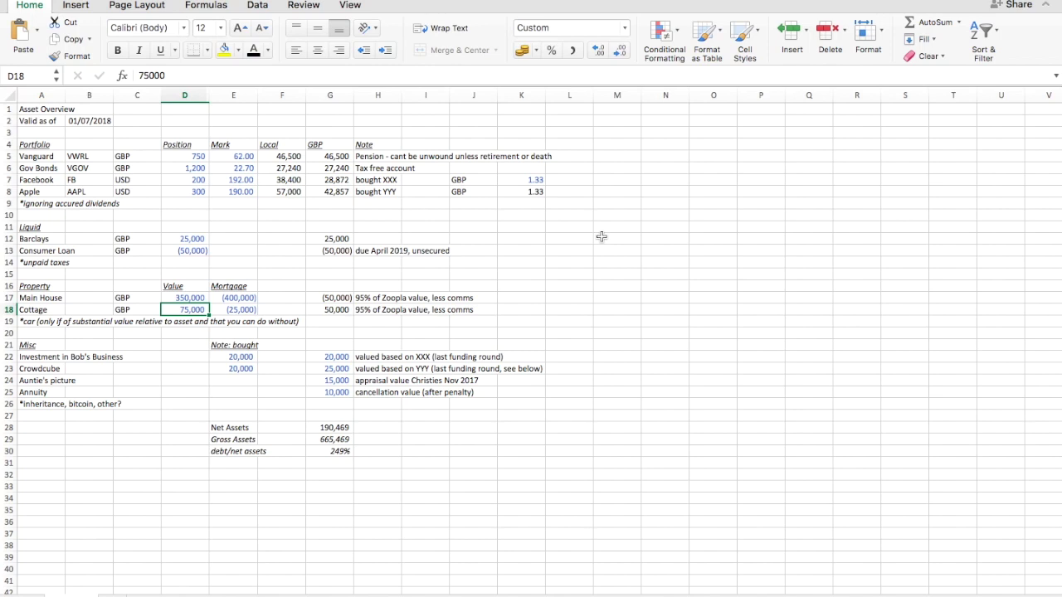
pyautogui.press('super+z')
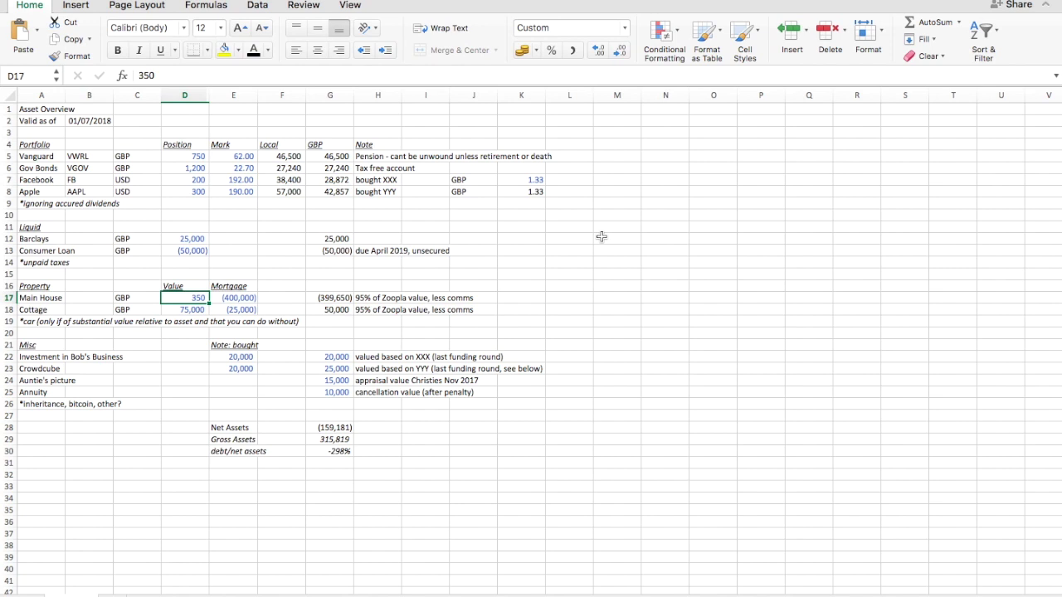
pyautogui.press('super+y')
pyautogui.press('Down')
pyautogui.press('Up')
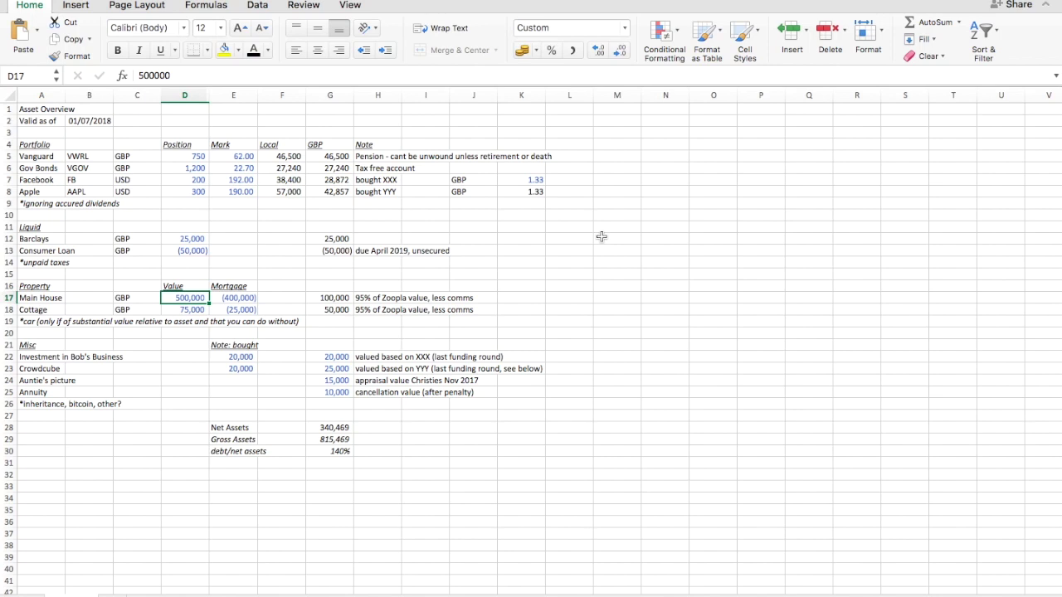
pyautogui.click(617, 232)
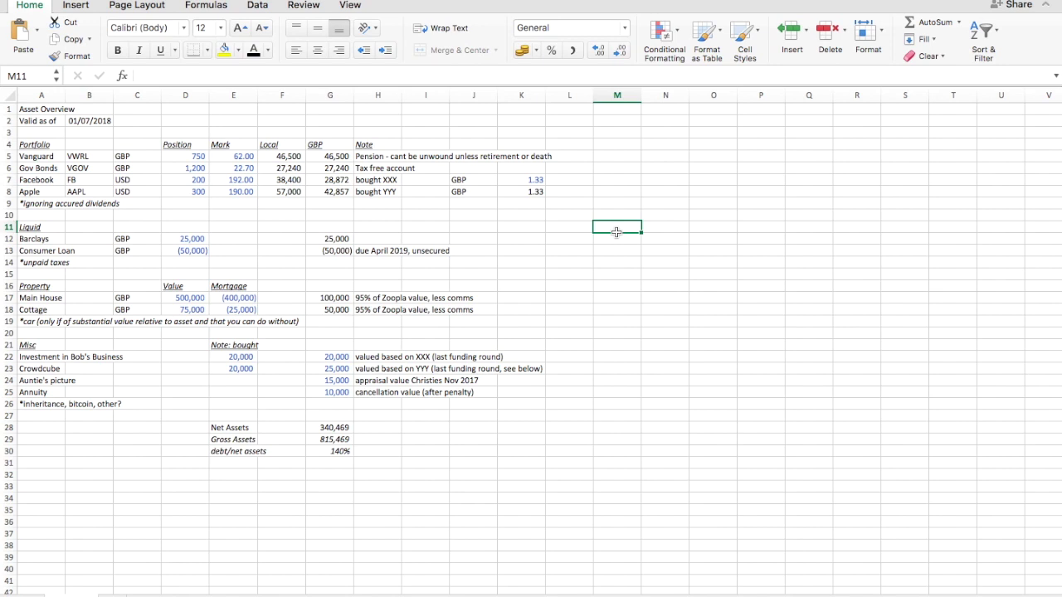